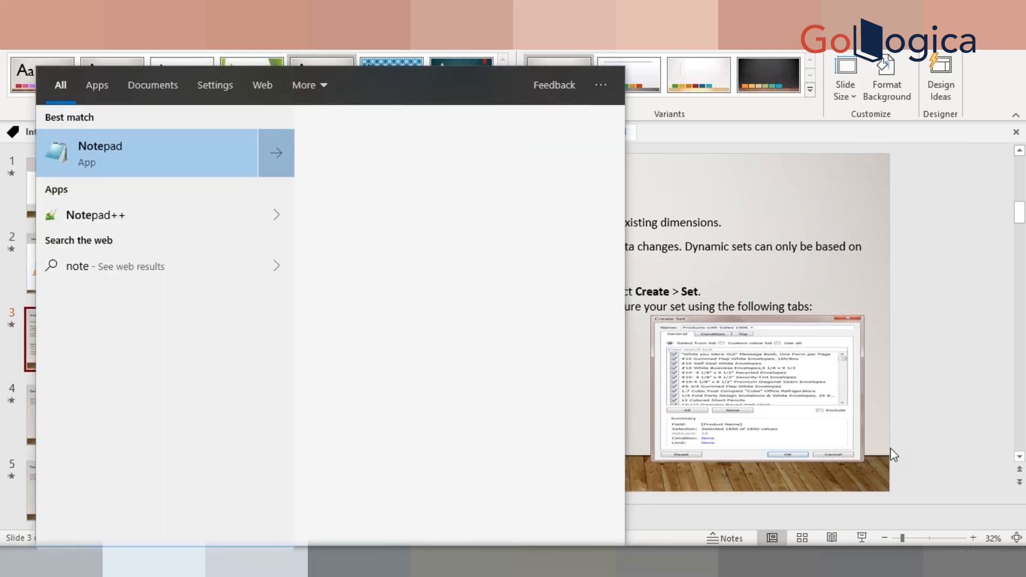
Open Notepad and write "superstore" and "10 Products" as example notes on separate lines
{"action": "key", "text": "Return"}
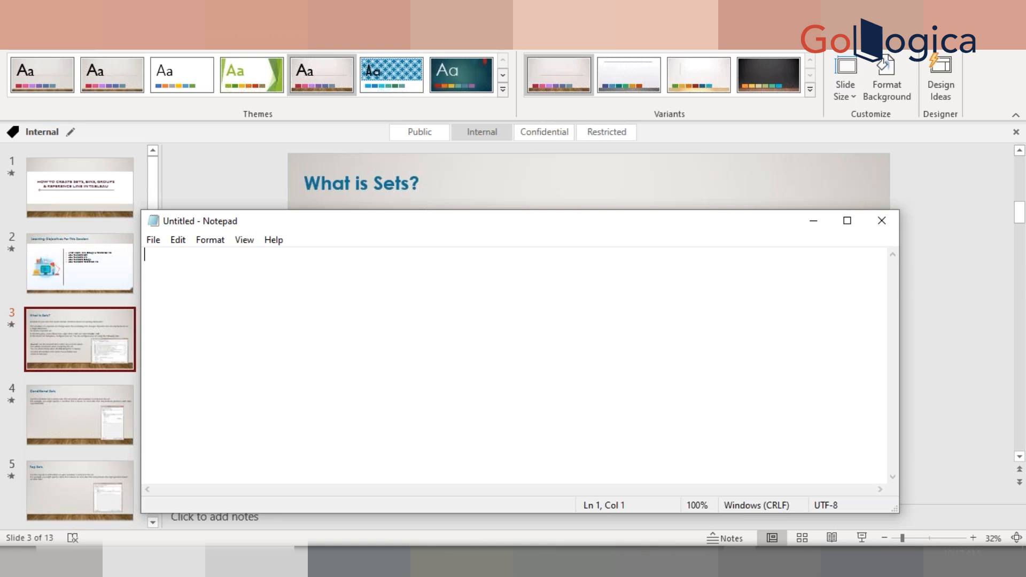
{"action": "type", "text": "super"}
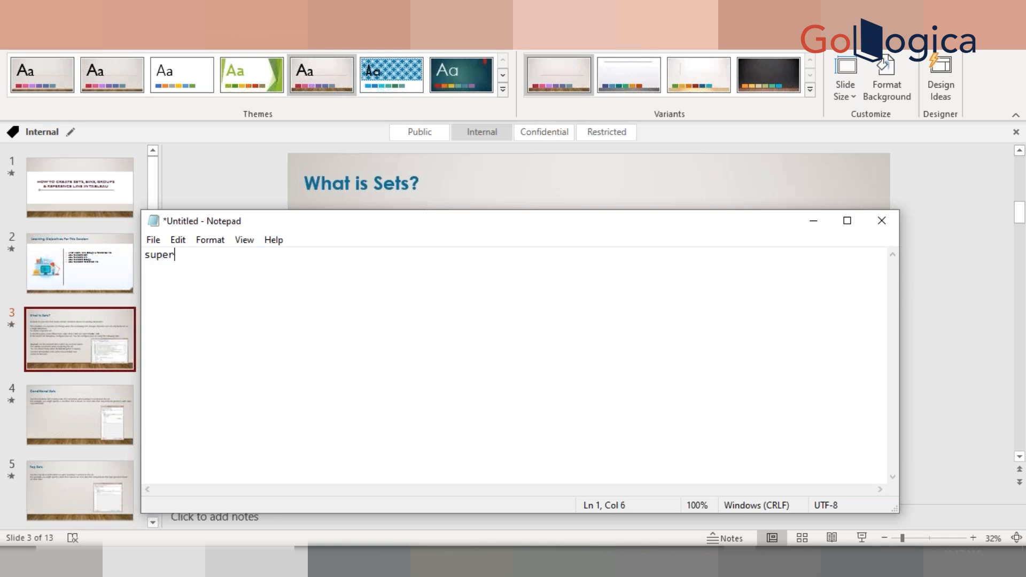
{"action": "type", "text": "store"}
{"action": "key", "text": "Return"}
{"action": "key", "text": "Return"}
{"action": "type", "text": "10 Products"}
Add the lines "Product 1 100$" and "Product 2 50 $" to the notes
{"action": "key", "text": "Return"}
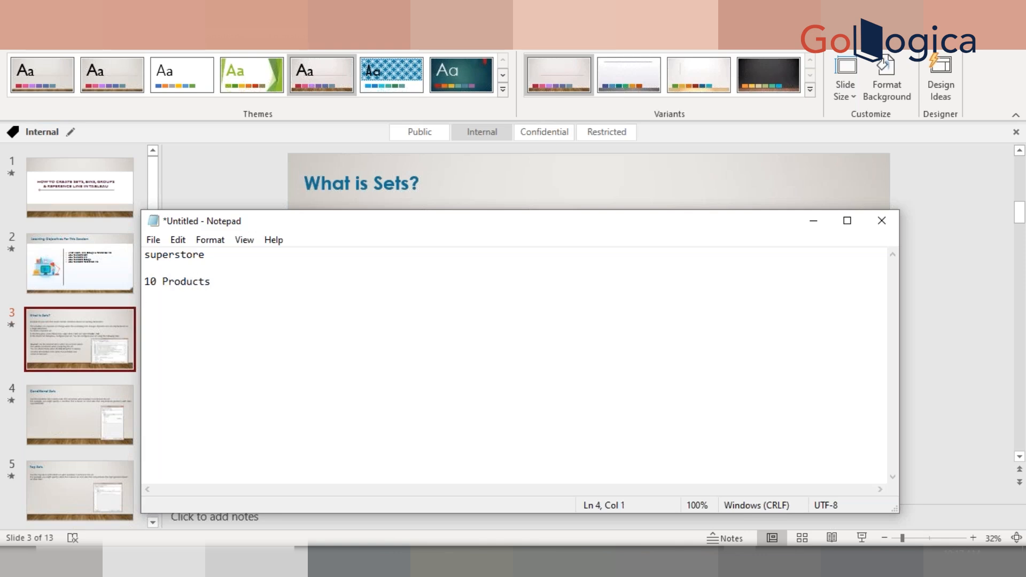
{"action": "key", "text": "Return"}
{"action": "type", "text": "Product 1   100$"}
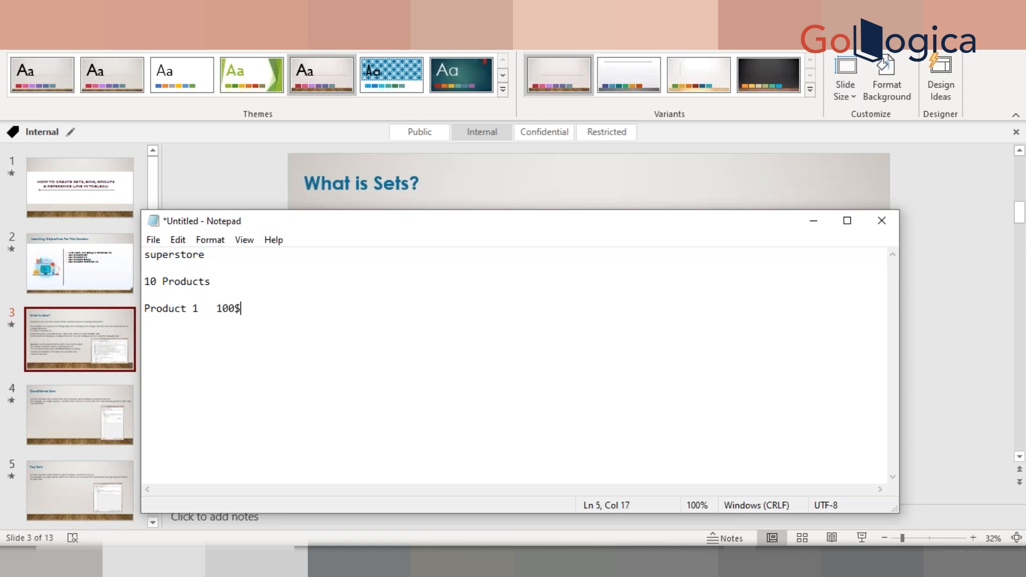
{"action": "key", "text": "Return"}
{"action": "type", "text": "Product 2   50 $"}
Add the example values 30 and 40 below the product lines
{"action": "key", "text": "Return"}
{"action": "key", "text": "Return"}
{"action": "type", "text": "30"}
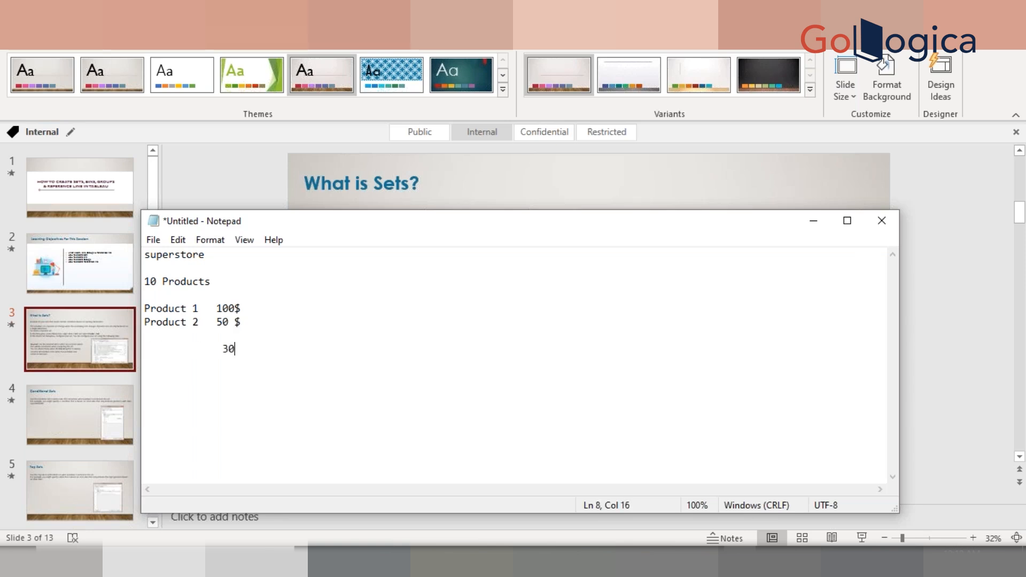
{"action": "key", "text": "Return"}
{"action": "type", "text": "40"}
Insert a "June" heading above the Product 1 and Product 2 lines
{"action": "left_click", "coordinate": [245, 309]}
{"action": "left_click", "coordinate": [155, 296]}
{"action": "key", "text": "Return"}
{"action": "type", "text": "Jun"}
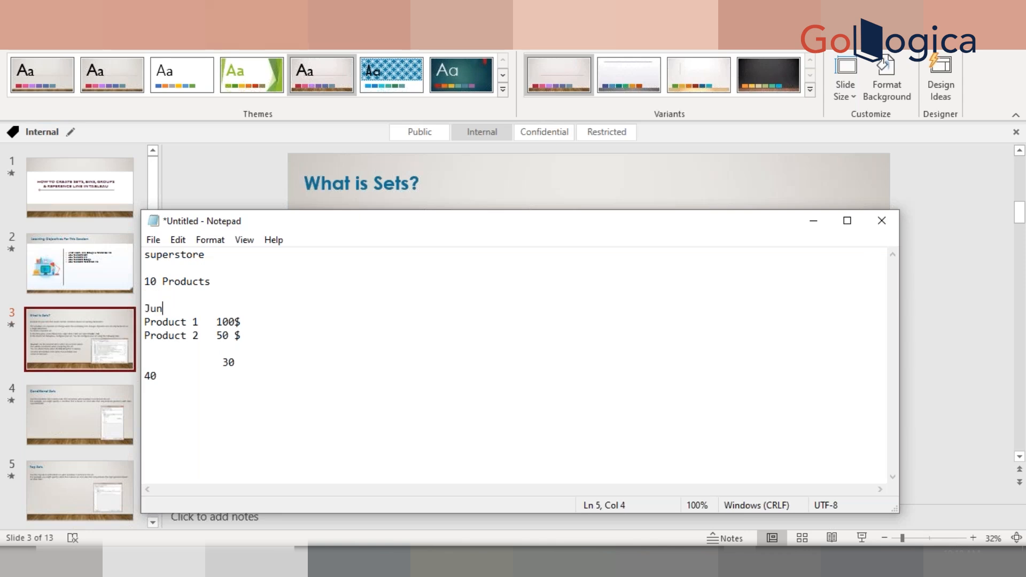
{"action": "type", "text": "e"}
Add a "July" section at the end with the line "Product 1 150$"
{"action": "key", "text": "Down"}
{"action": "key", "text": "Down"}
{"action": "key", "text": "Down"}
{"action": "key", "text": "Down"}
{"action": "key", "text": "Down"}
{"action": "key", "text": "Down"}
{"action": "key", "text": "Down"}
{"action": "type", "text": "July"}
{"action": "key", "text": "Return"}
{"action": "type", "text": "Product 1 "}
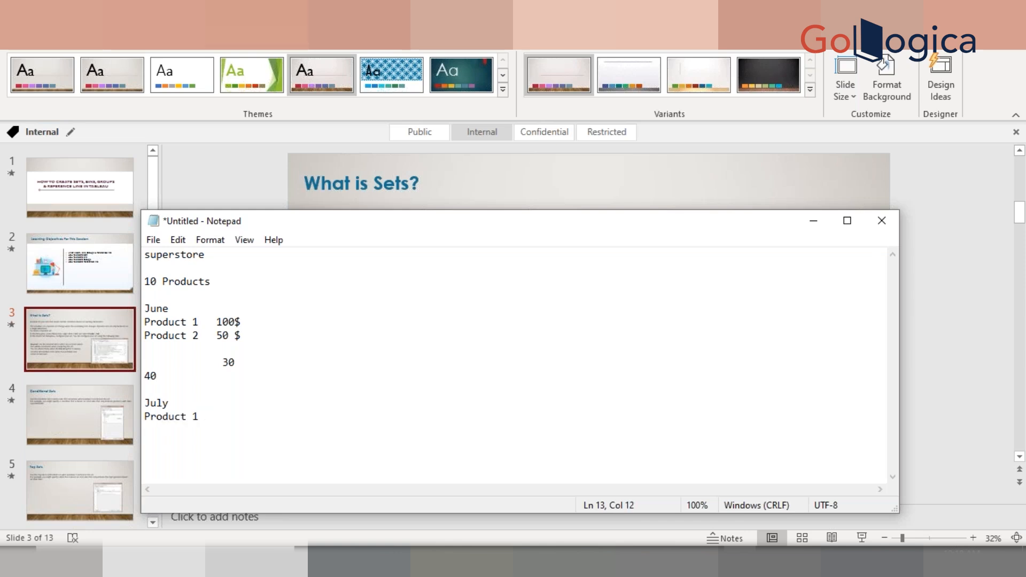
{"action": "type", "text": " 150$"}
Add the line "Product 2 200$" under the July section
{"action": "key", "text": "Return"}
{"action": "type", "text": "Prod"}
{"action": "key", "text": "BackSpace"}
{"action": "key", "text": "BackSpace"}
{"action": "type", "text": "oduct 2  200$"}
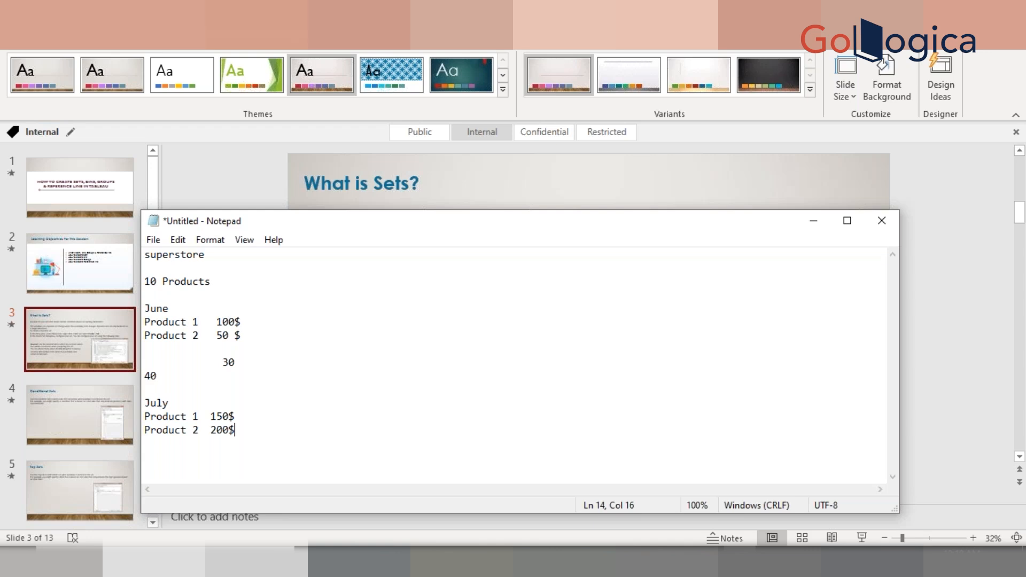
Switch to Tableau and create a new blank worksheet after Sheet 10
{"action": "left_click", "coordinate": [242, 192]}
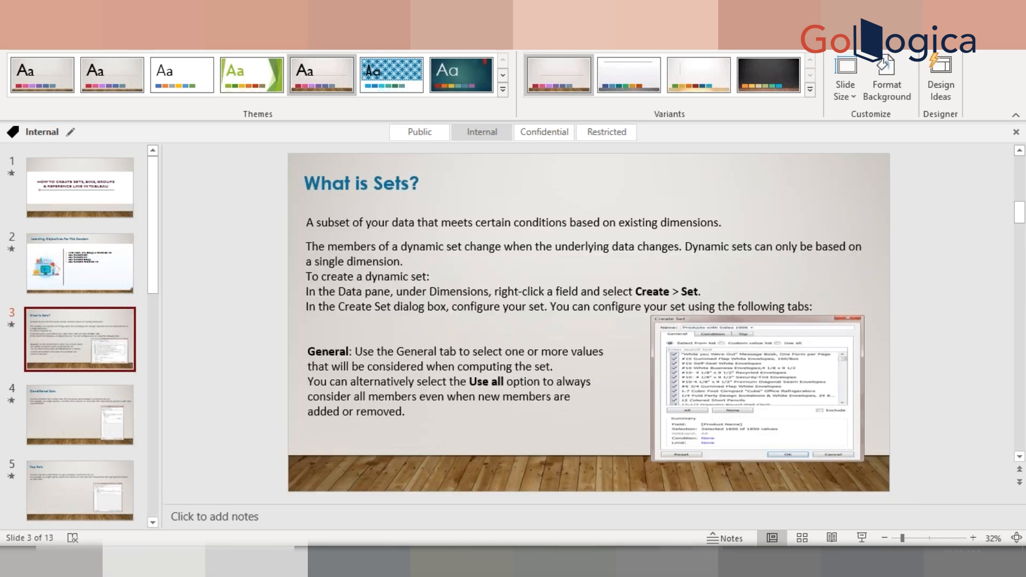
{"action": "left_click", "coordinate": [497, 562]}
{"action": "left_click", "coordinate": [969, 367]}
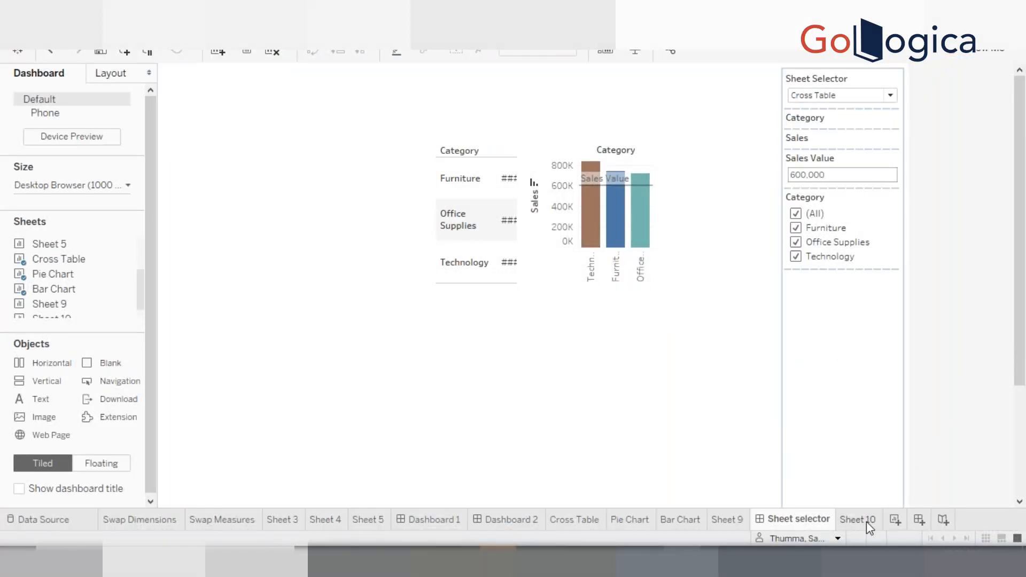
{"action": "mouse_move", "coordinate": [866, 521]}
{"action": "left_click", "coordinate": [869, 521]}
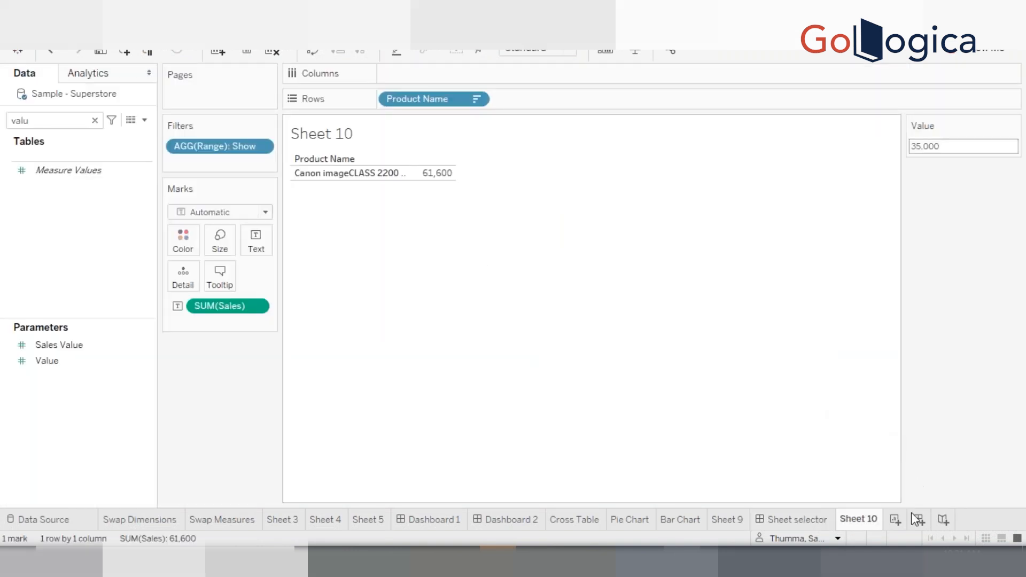
{"action": "left_click", "coordinate": [894, 520]}
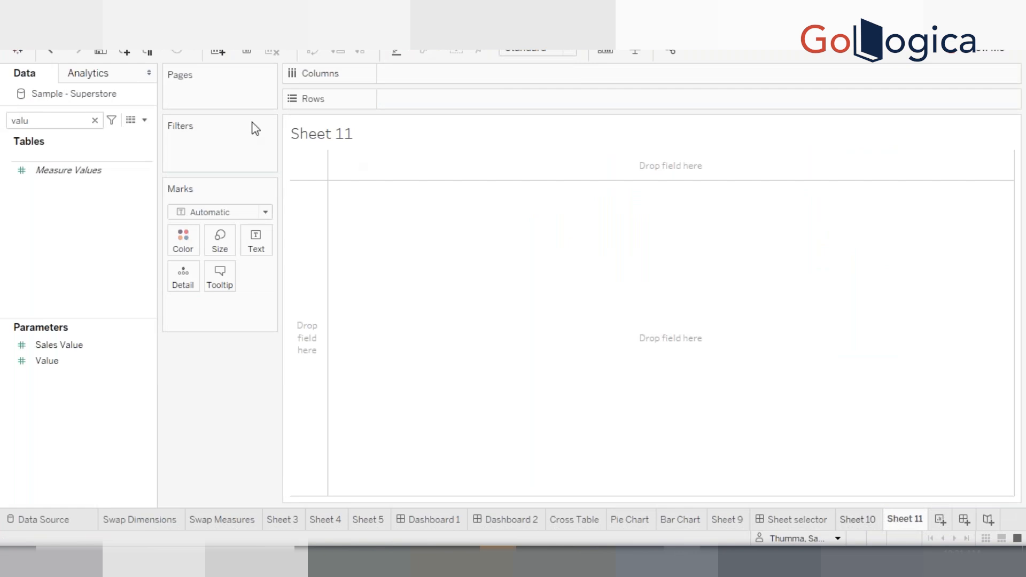
Search the Data pane for "prod" and add Product Name to Rows
{"action": "left_click", "coordinate": [91, 118]}
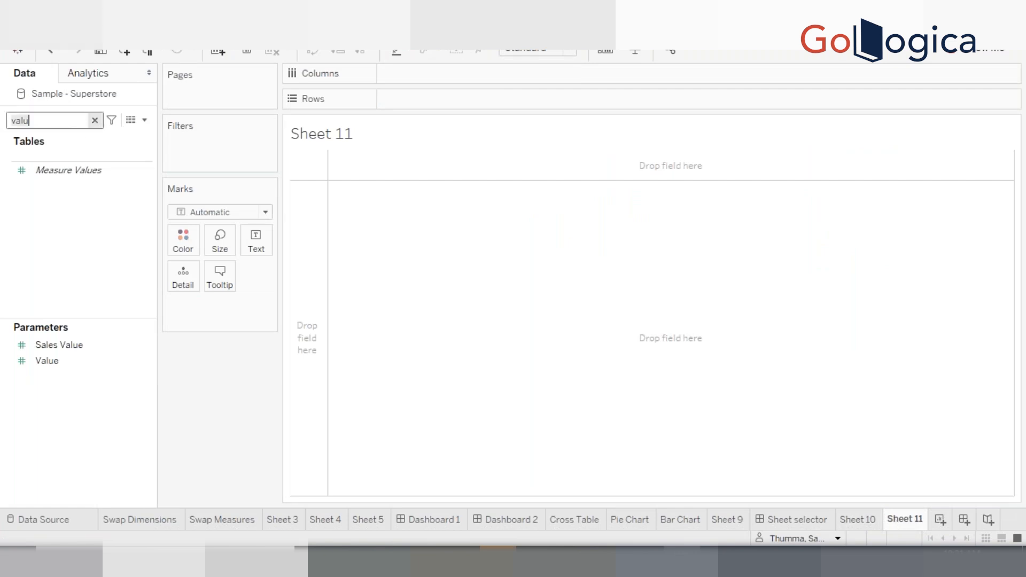
{"action": "key", "text": "BackSpace"}
{"action": "type", "text": "prod"}
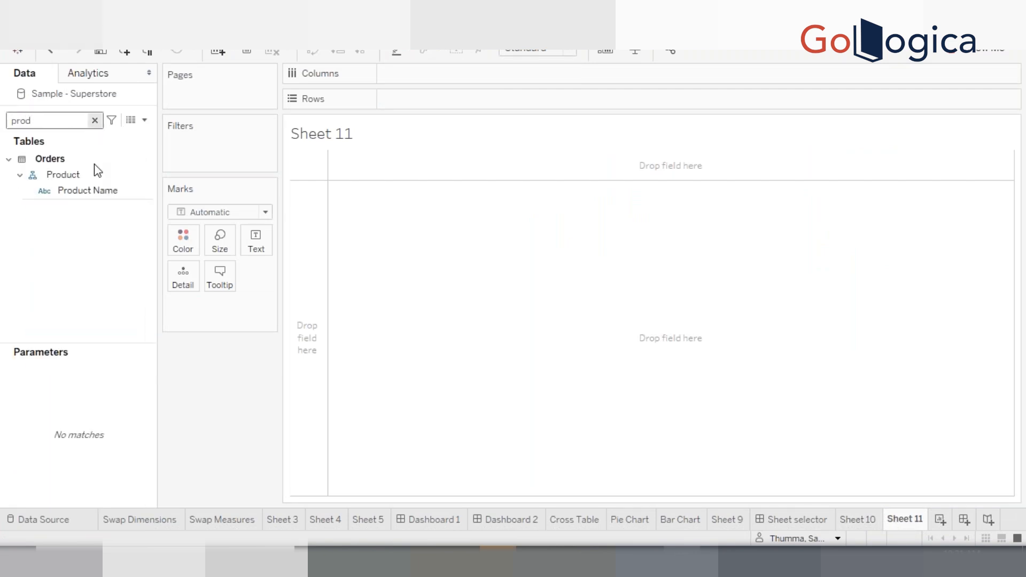
{"action": "left_click", "coordinate": [92, 192]}
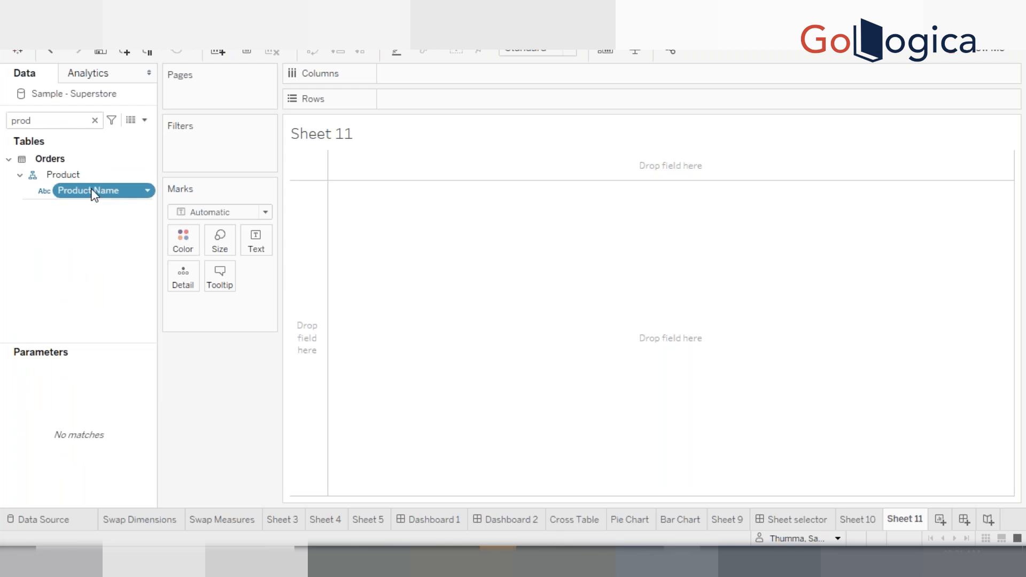
{"action": "double_click", "coordinate": [92, 191]}
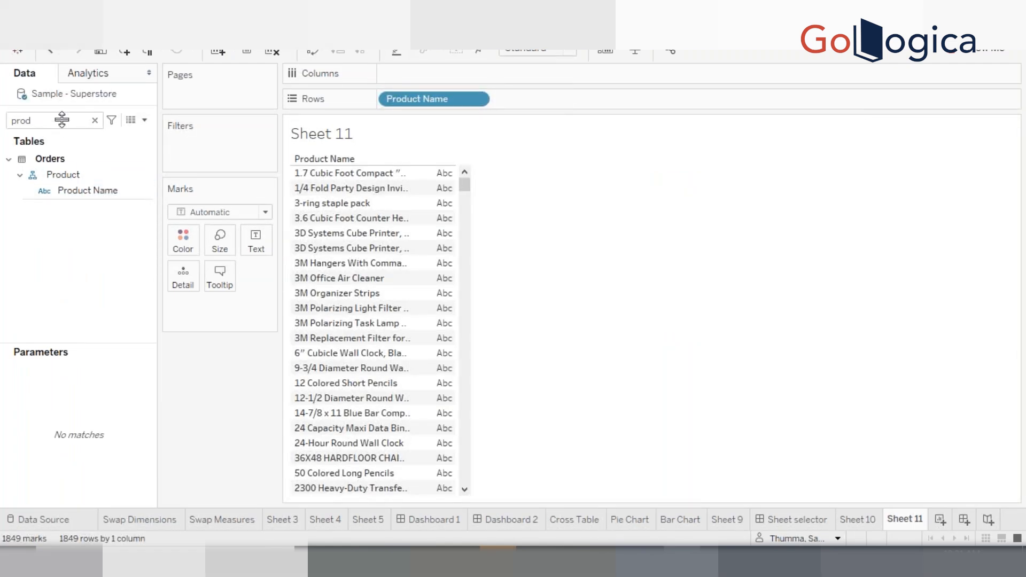
Search for "sale", add Sales to the view, and sort product names by sales descending
{"action": "double_click", "coordinate": [23, 121]}
{"action": "type", "text": "sals"}
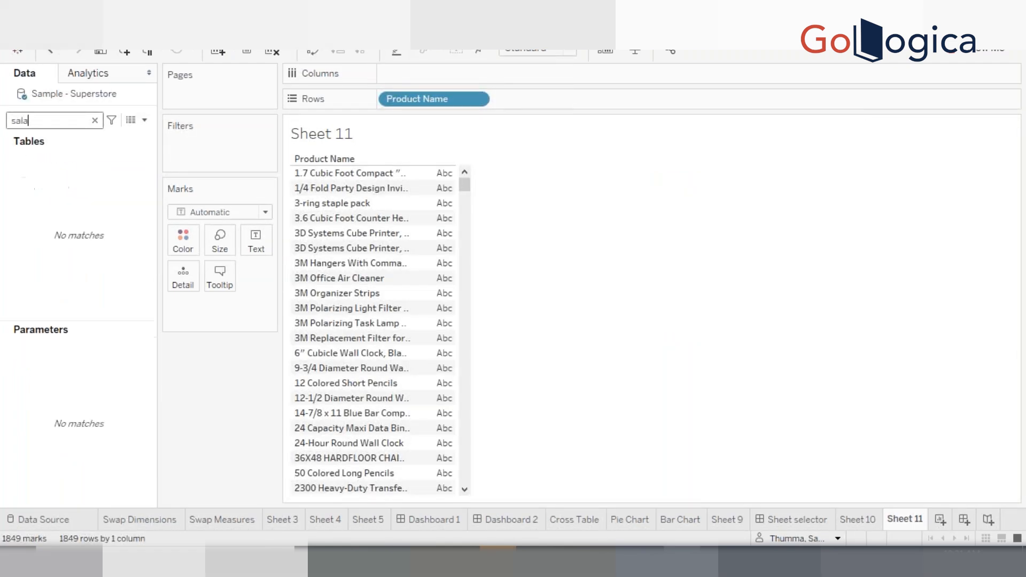
{"action": "key", "text": "BackSpace"}
{"action": "type", "text": "e"}
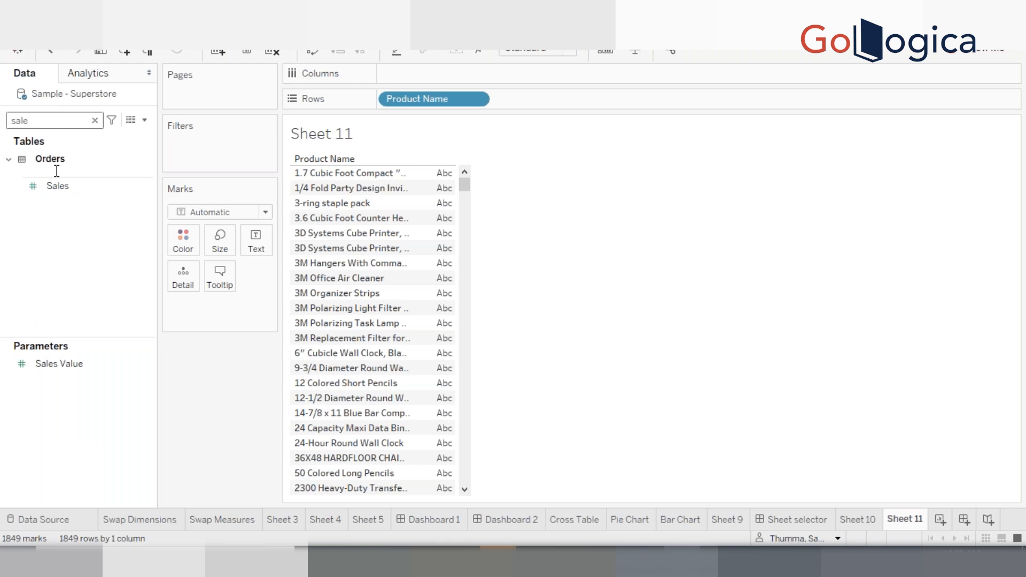
{"action": "left_click", "coordinate": [60, 188]}
{"action": "double_click", "coordinate": [60, 188]}
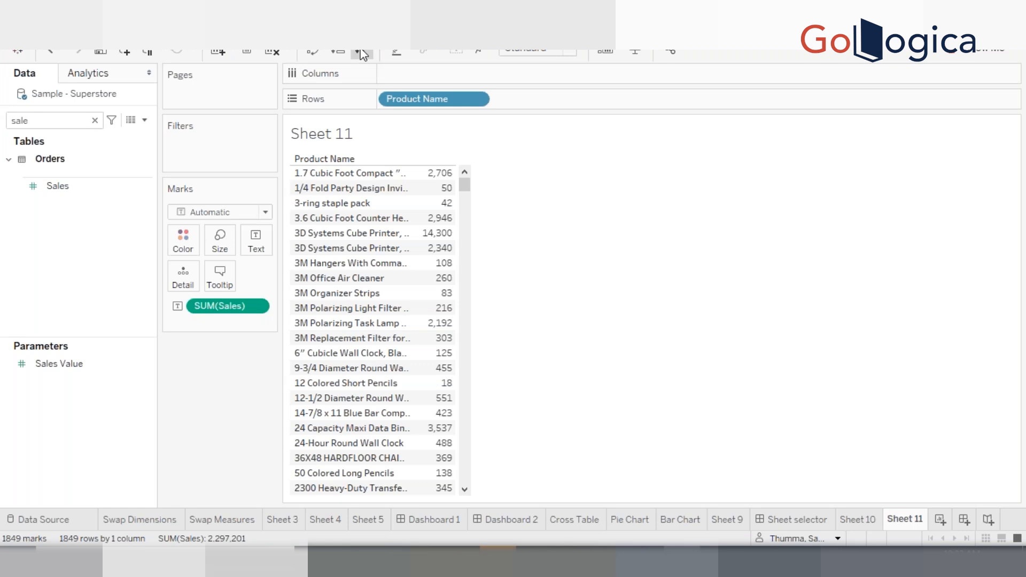
{"action": "left_click", "coordinate": [363, 55]}
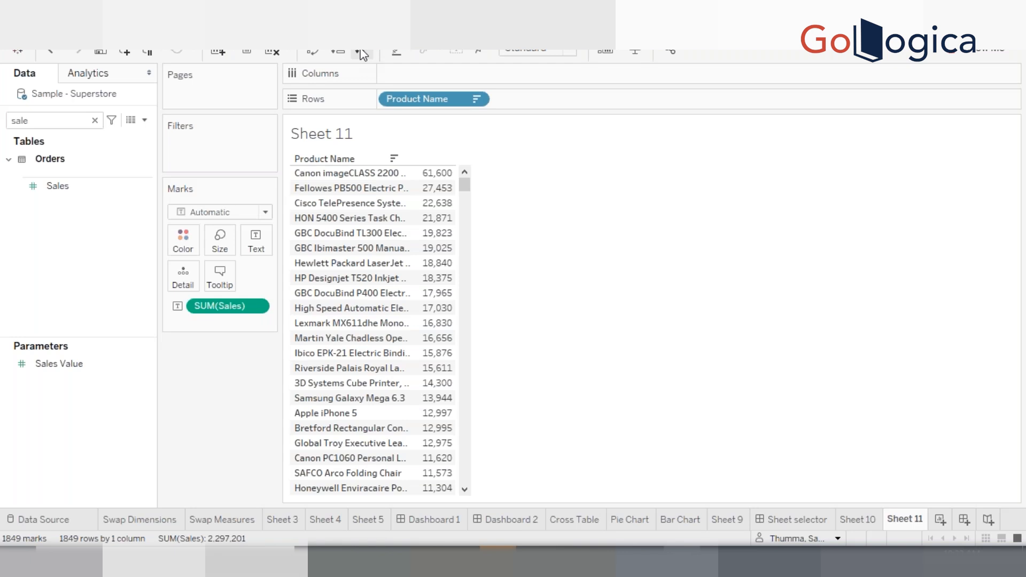
Clear the field search and scroll through the sorted product sales list
{"action": "left_click", "coordinate": [95, 120]}
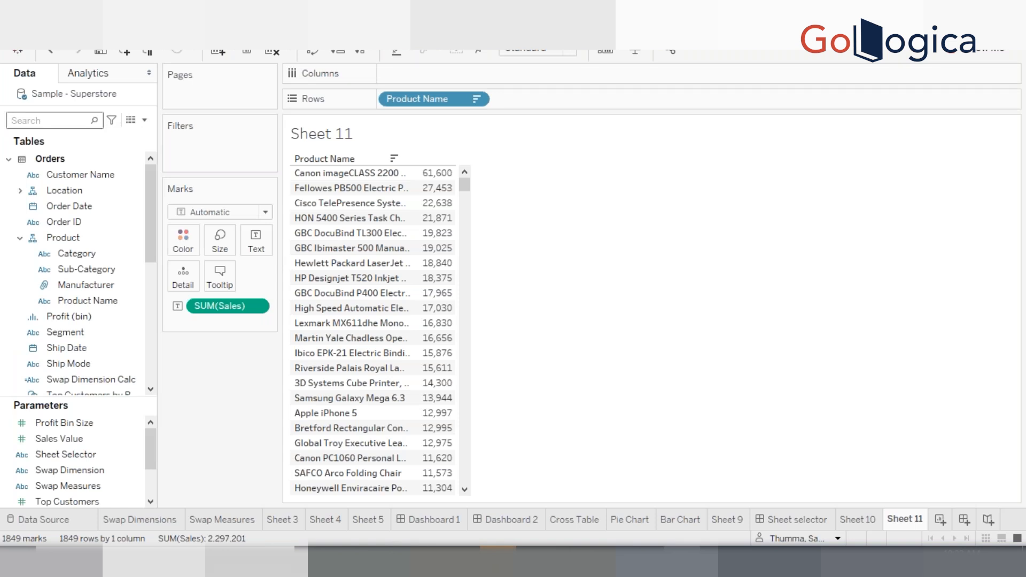
{"action": "left_click", "coordinate": [101, 269]}
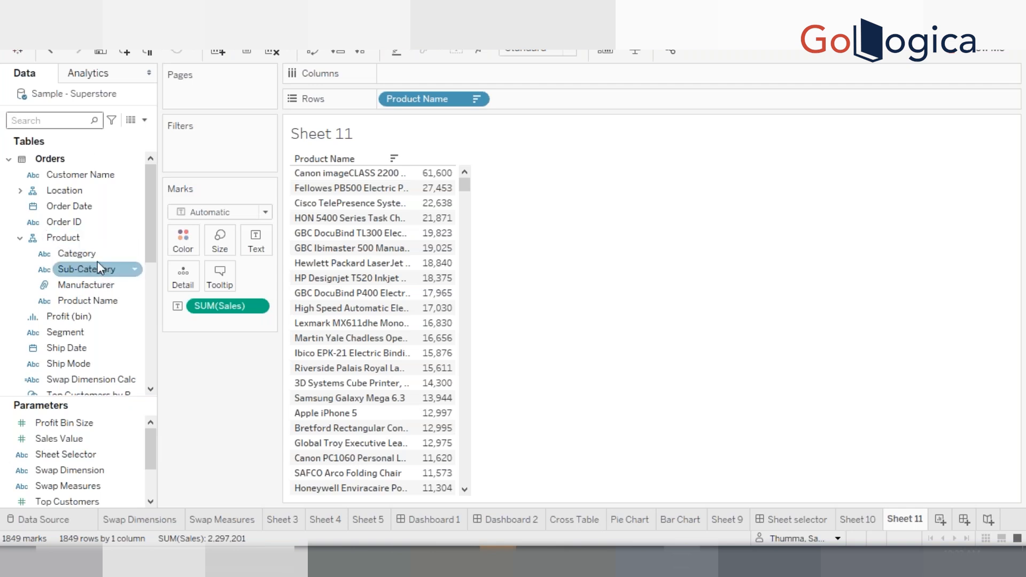
{"action": "left_click", "coordinate": [98, 261]}
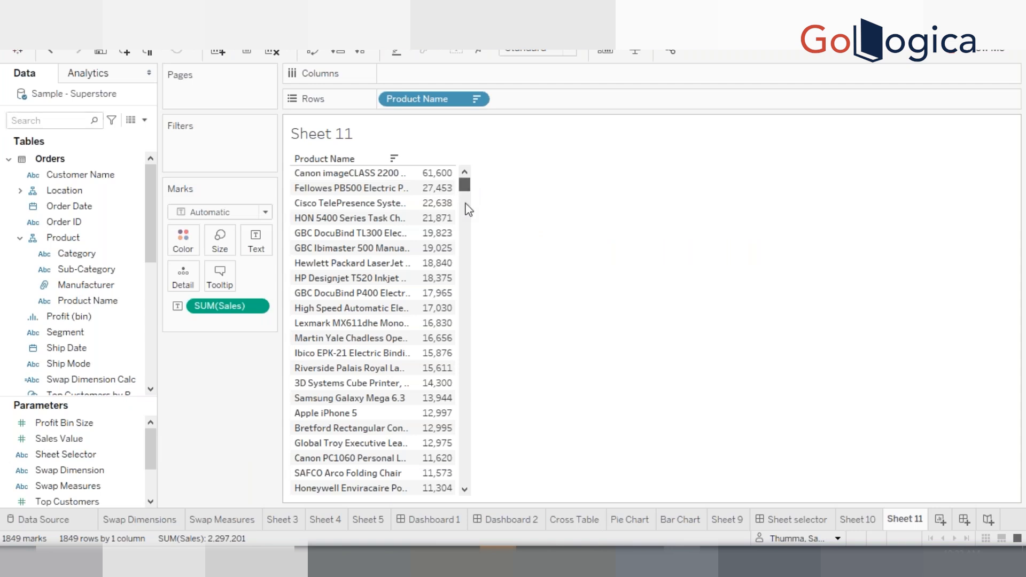
{"action": "scroll", "coordinate": [465, 274], "scroll_direction": "down", "scroll_amount": 3}
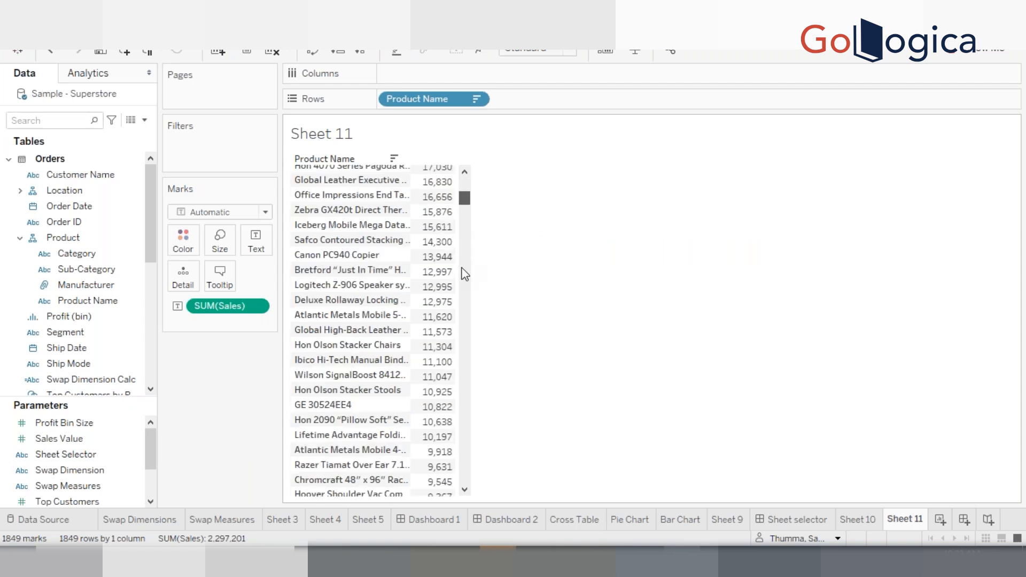
{"action": "left_click", "coordinate": [465, 274]}
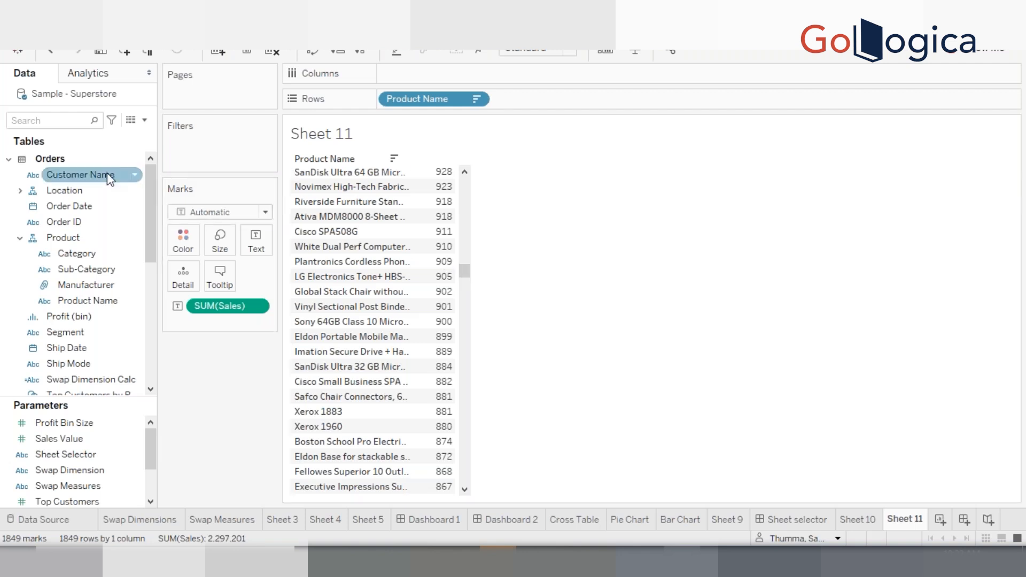
Create a set from Product Name, choosing to select its members from a list
{"action": "left_click", "coordinate": [79, 124]}
{"action": "type", "text": "p"}
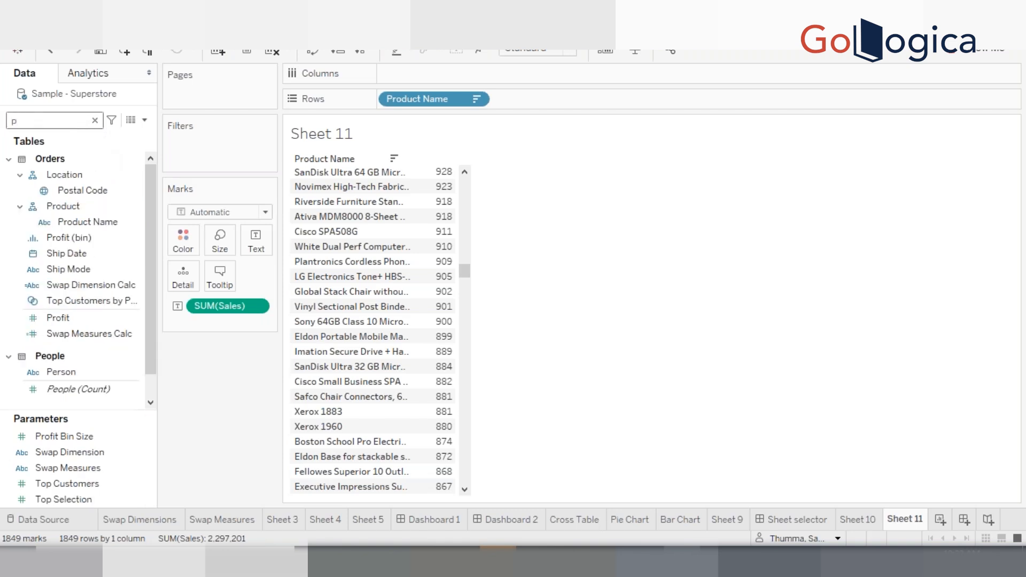
{"action": "type", "text": "r"}
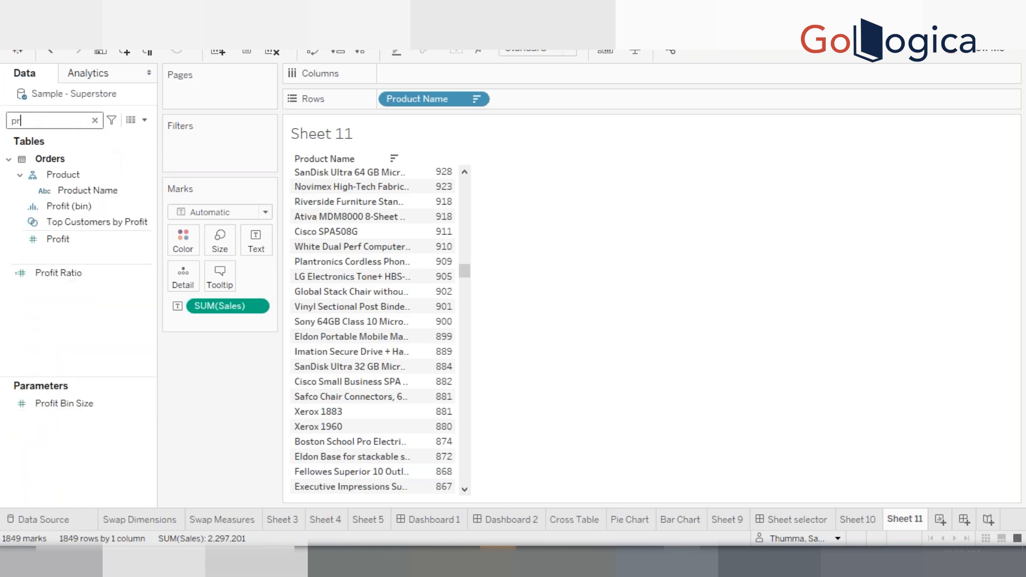
{"action": "right_click", "coordinate": [85, 194]}
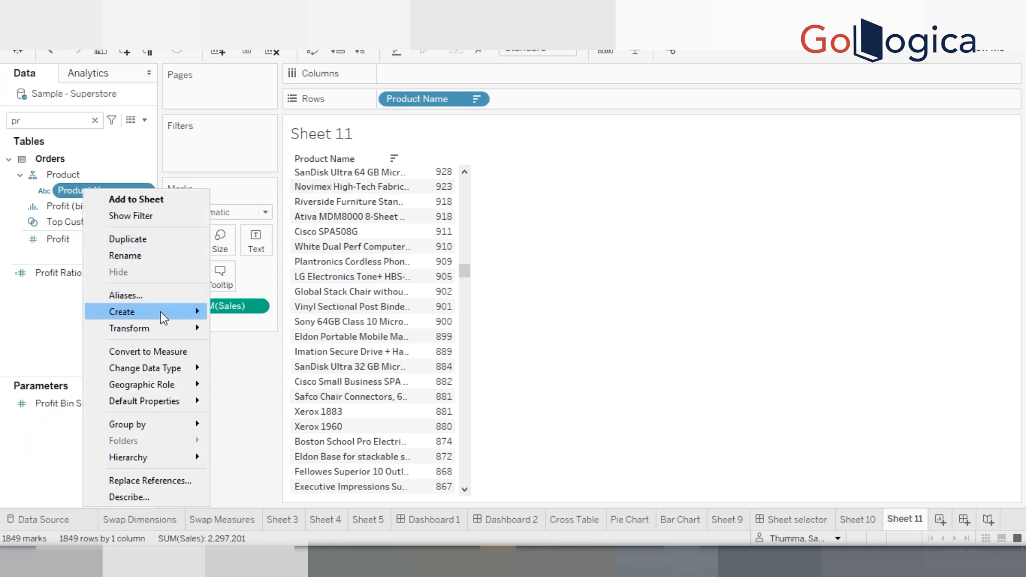
{"action": "mouse_move", "coordinate": [161, 312]}
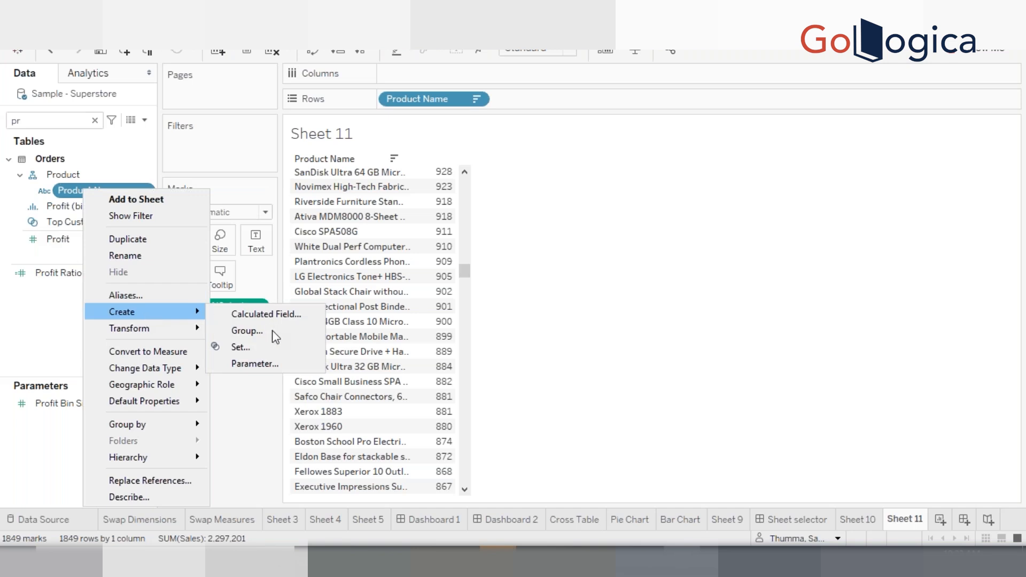
{"action": "left_click", "coordinate": [260, 346]}
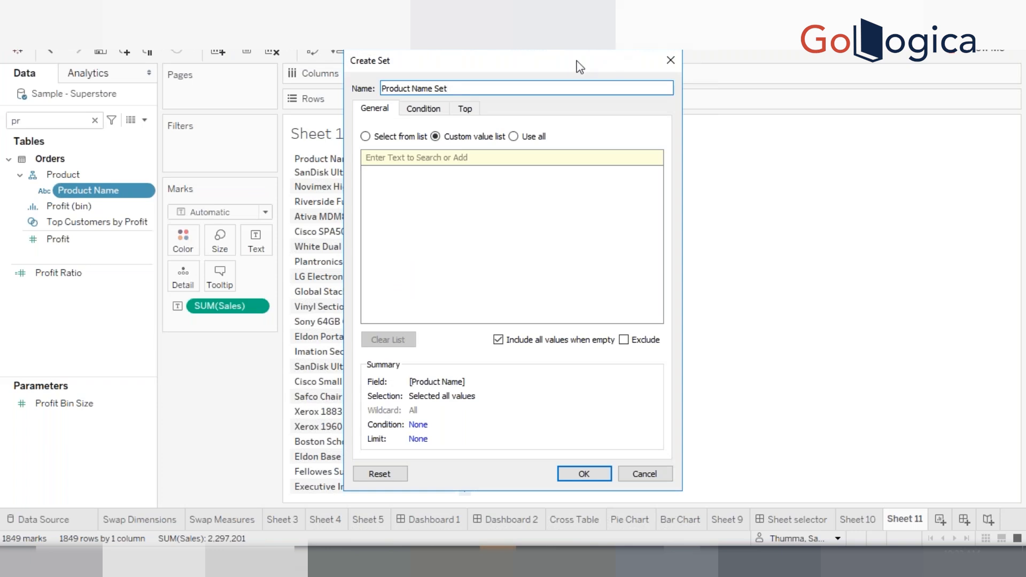
{"action": "left_click_drag", "start_coordinate": [576, 60], "coordinate": [685, 56]}
{"action": "left_click", "coordinate": [483, 133]}
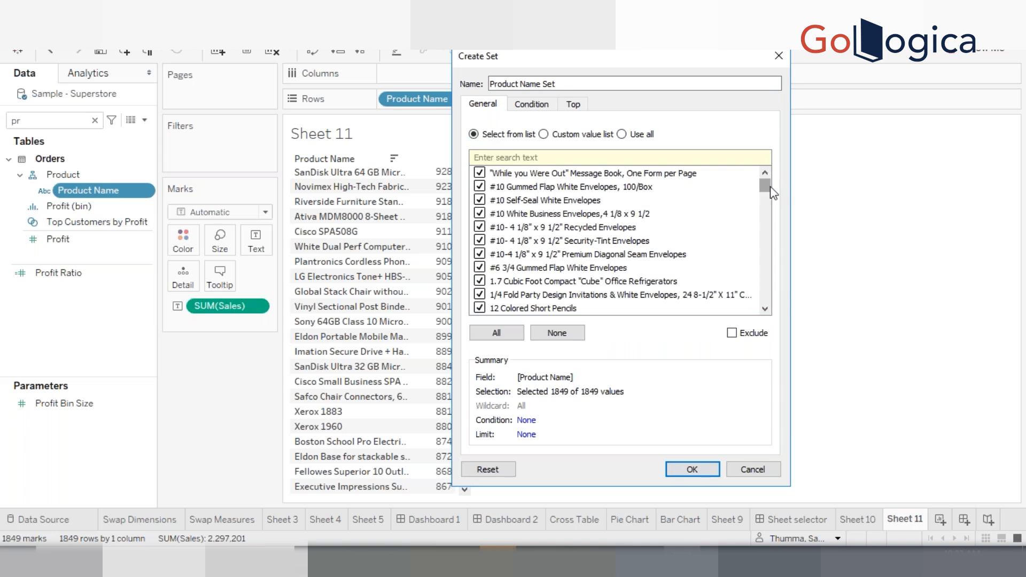
Clear all members, check only Ultra Commercial Grade Dual Valve Door Closer and Ultra Door Kickplate, and create the set
{"action": "left_click_drag", "start_coordinate": [766, 186], "coordinate": [773, 281]}
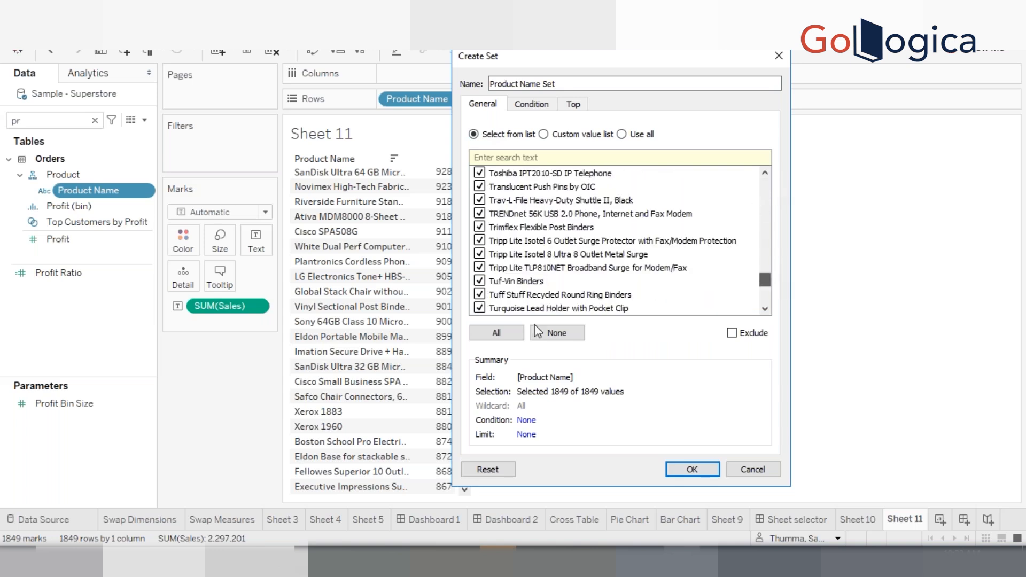
{"action": "left_click", "coordinate": [553, 336]}
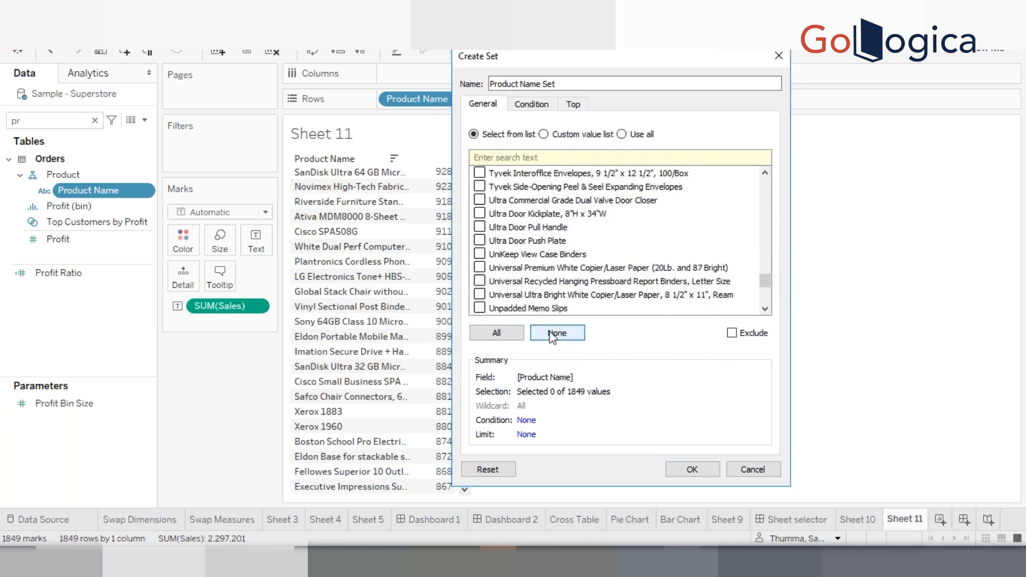
{"action": "left_click", "coordinate": [560, 204]}
{"action": "key", "text": "shift+Down"}
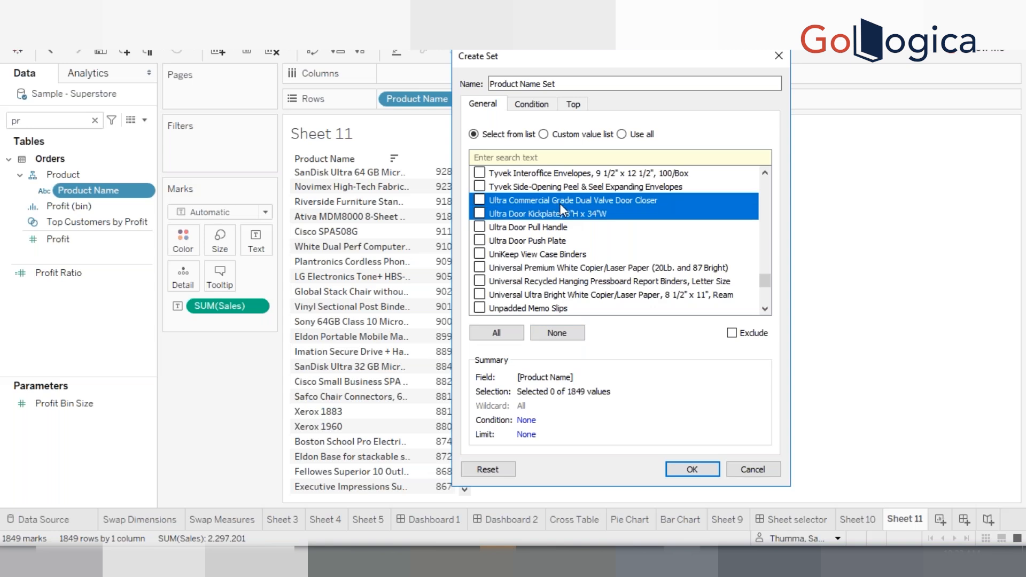
{"action": "key", "text": "space"}
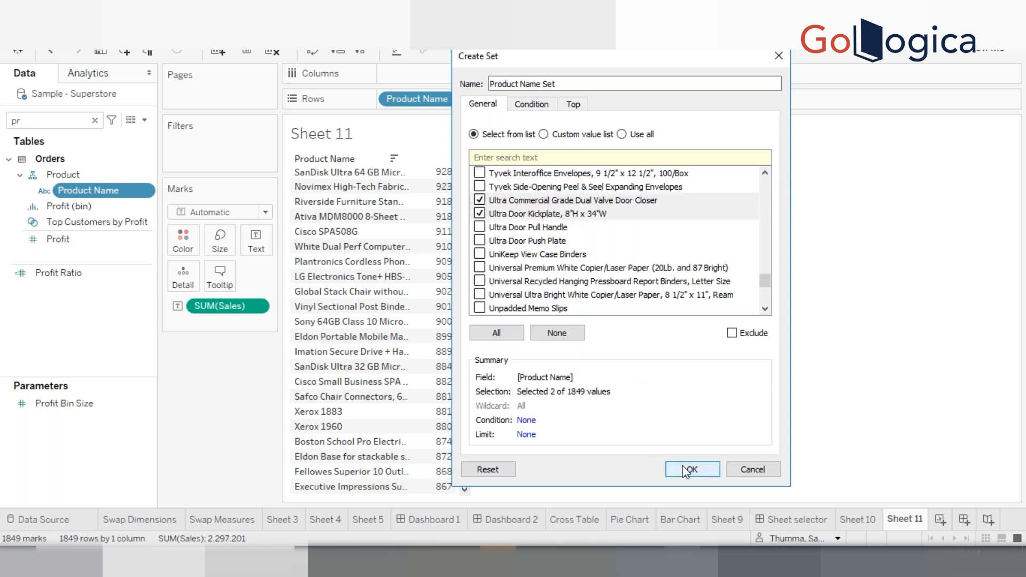
{"action": "left_click", "coordinate": [686, 470]}
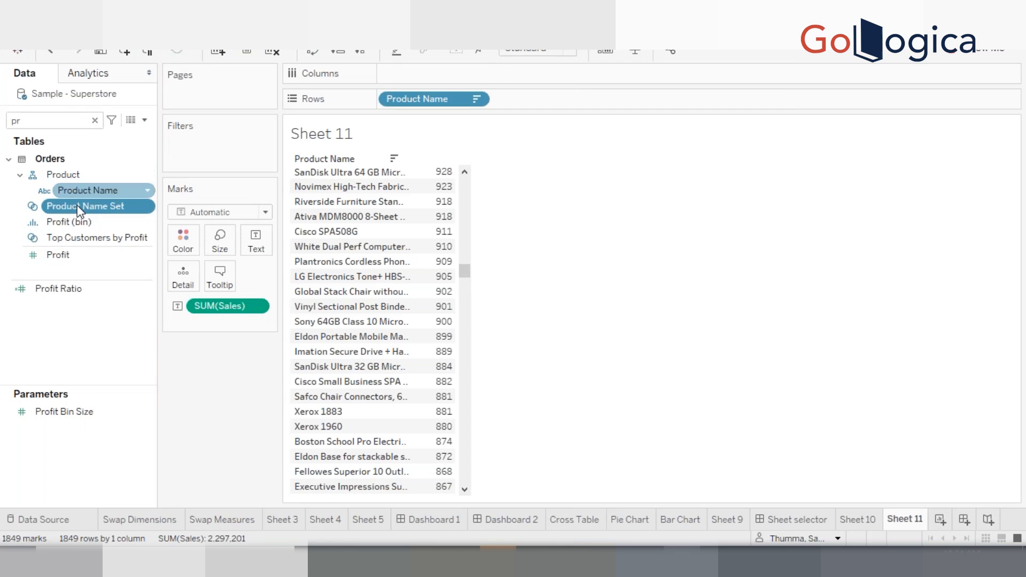
Add Product Name Set to Rows to split the product list into In and Out groups
{"action": "left_click_drag", "start_coordinate": [171, 188], "coordinate": [385, 99]}
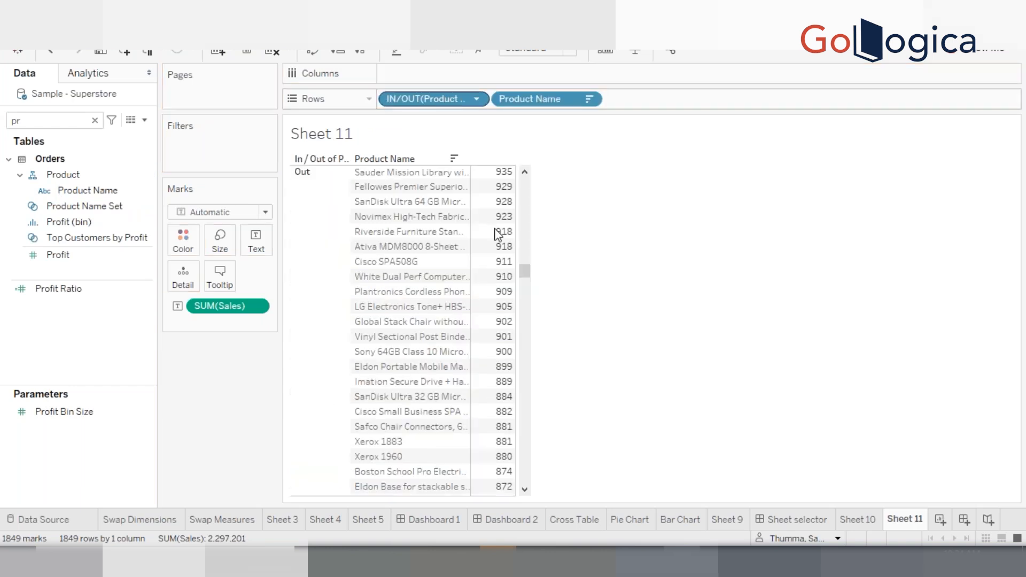
{"action": "left_click_drag", "start_coordinate": [525, 270], "coordinate": [561, 169]}
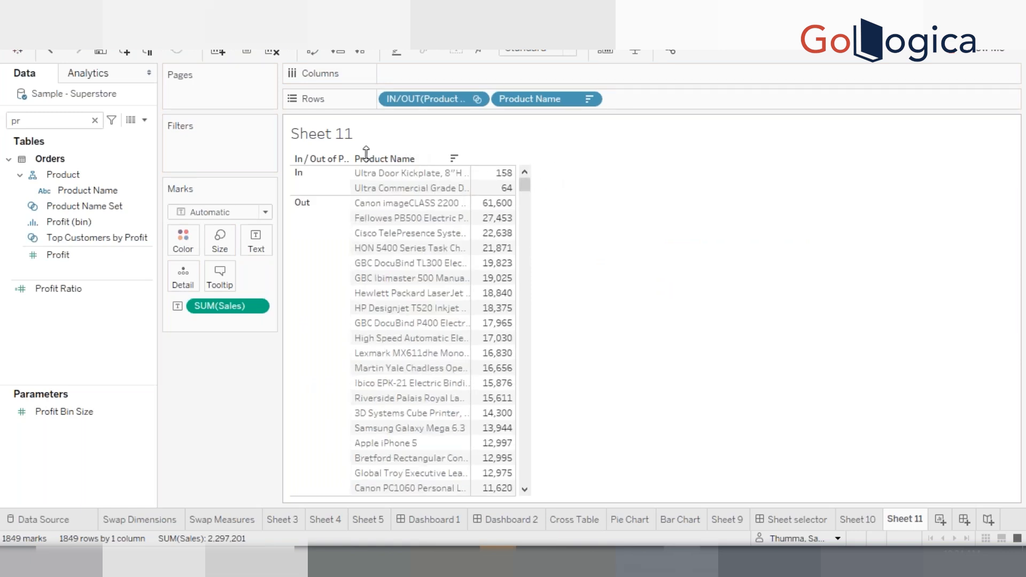
{"action": "left_click", "coordinate": [318, 186]}
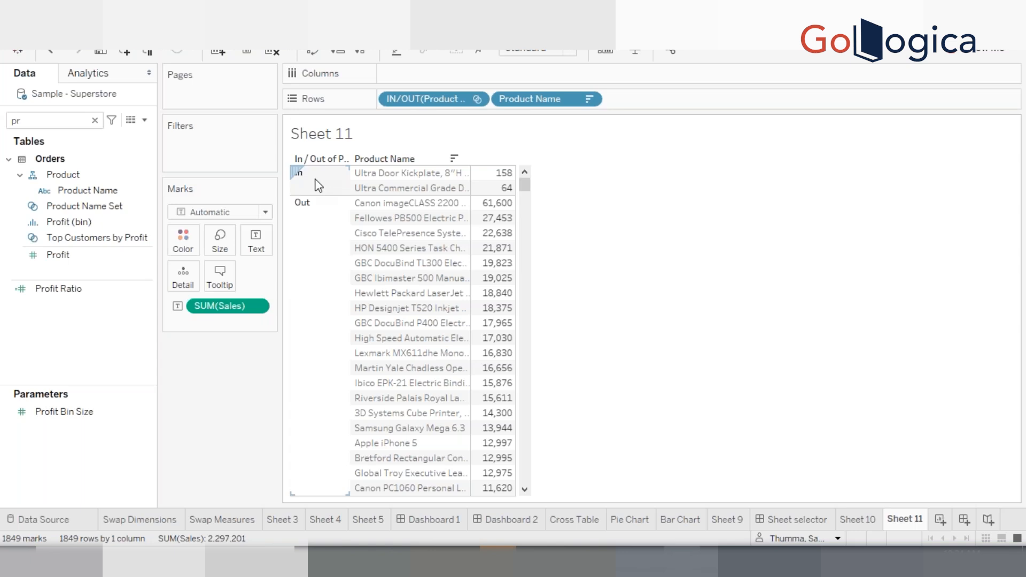
{"action": "left_click", "coordinate": [326, 235]}
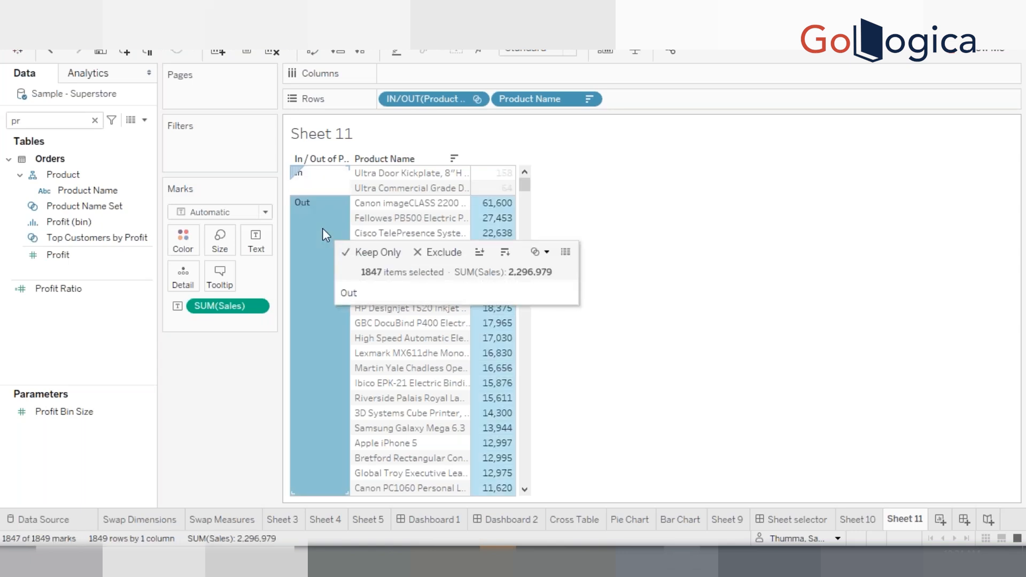
Filter the view by Product Name Set so only its In members remain, and widen the Product Name column
{"action": "left_click", "coordinate": [78, 235]}
{"action": "left_click", "coordinate": [74, 216]}
{"action": "left_click", "coordinate": [73, 208]}
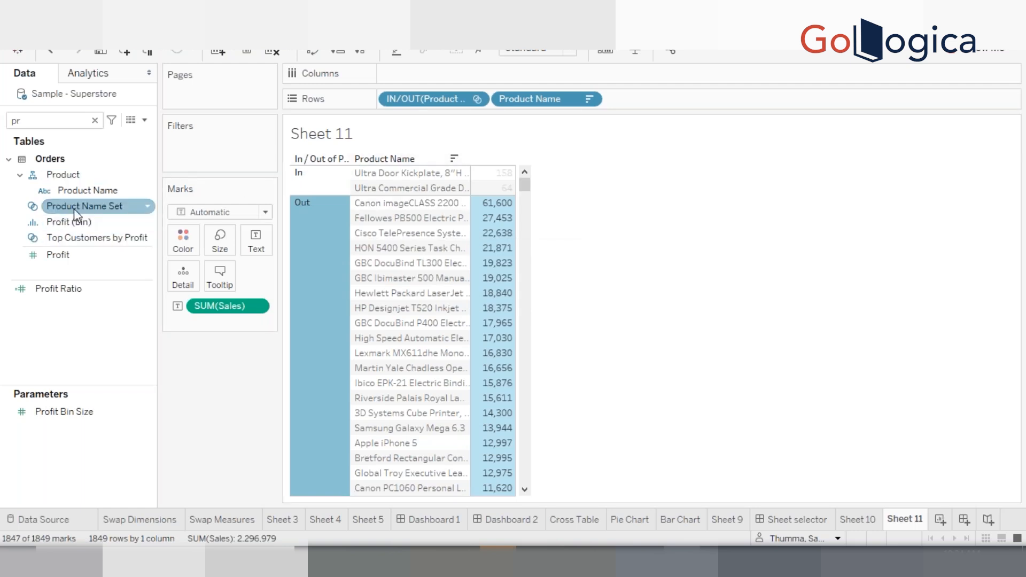
{"action": "left_click_drag", "start_coordinate": [74, 208], "coordinate": [209, 156]}
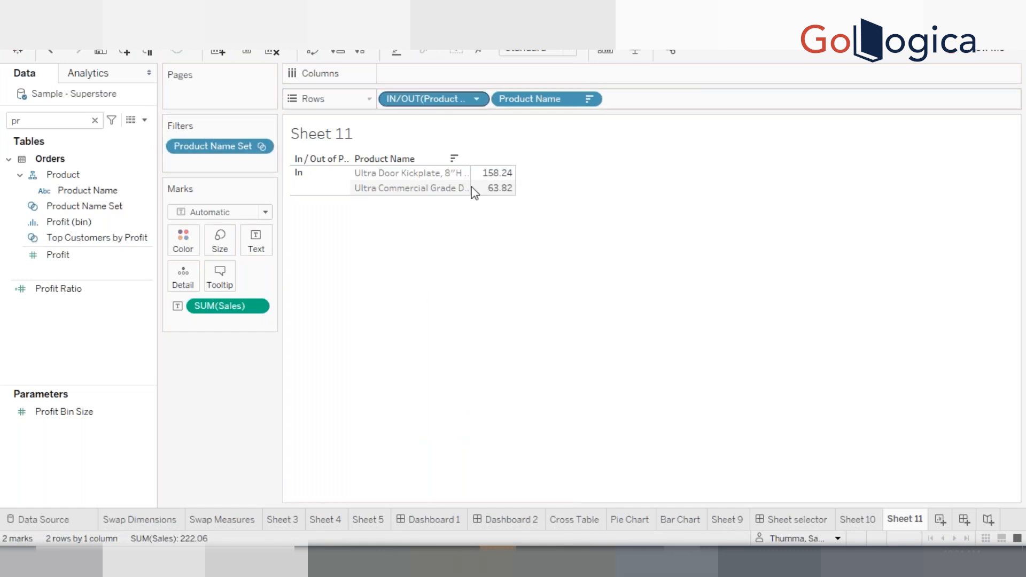
{"action": "left_click_drag", "start_coordinate": [469, 182], "coordinate": [493, 183]}
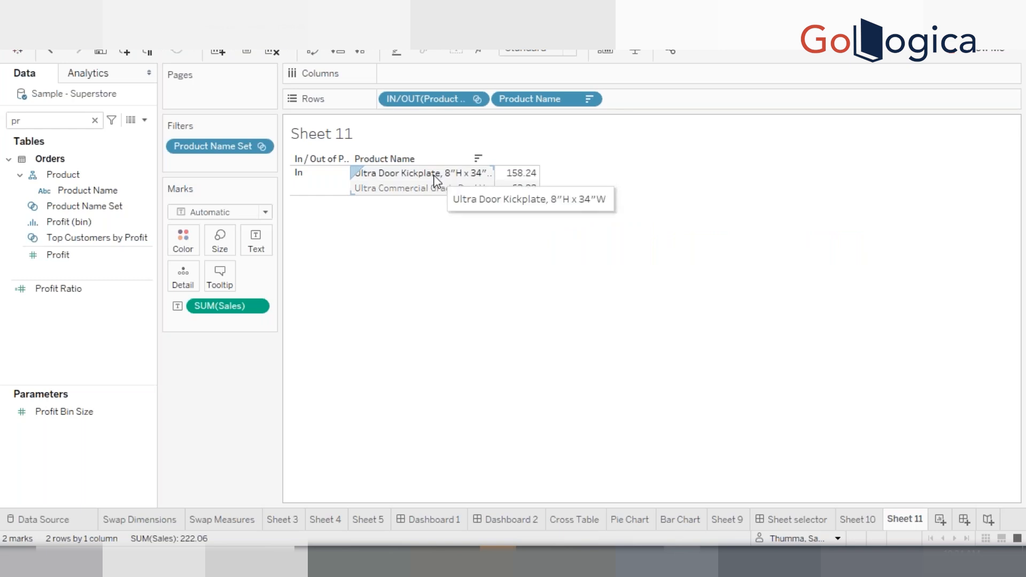
Open the Product Name Set filter to review its member list, then close it
{"action": "double_click", "coordinate": [204, 152]}
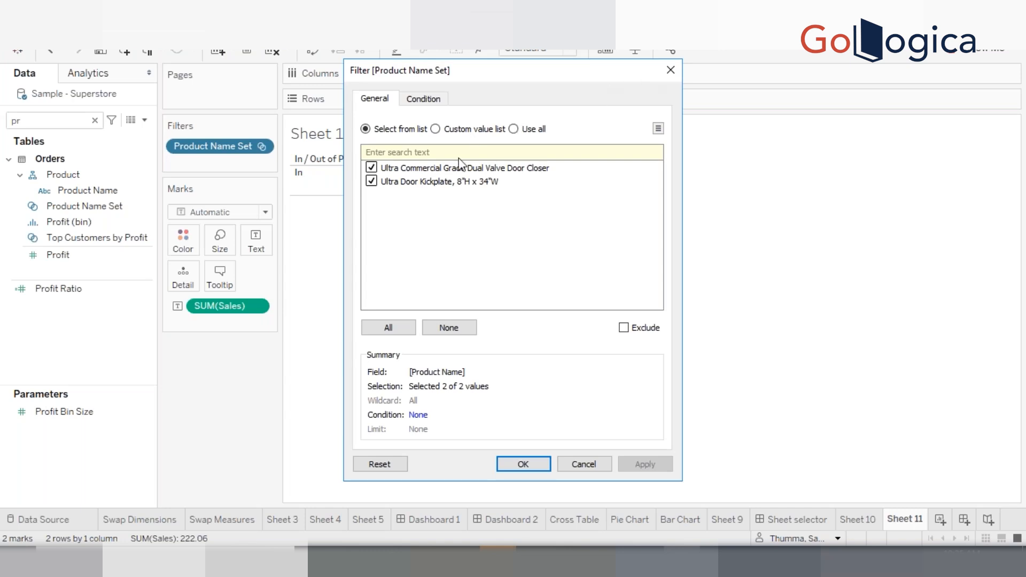
{"action": "left_click", "coordinate": [670, 70]}
{"action": "left_click", "coordinate": [63, 174]}
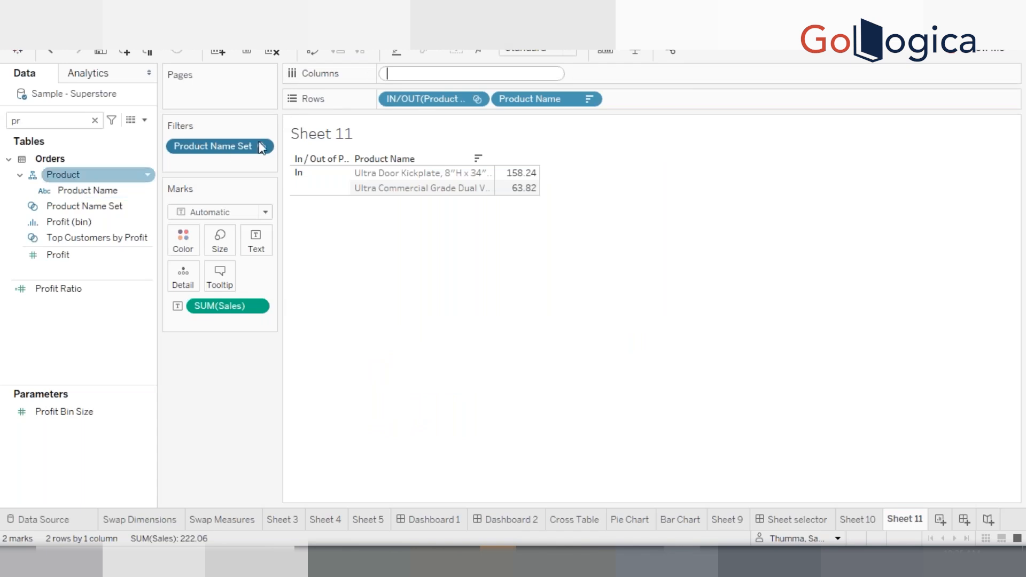
{"action": "left_click", "coordinate": [241, 145]}
{"action": "left_click_drag", "start_coordinate": [226, 296], "coordinate": [236, 398]}
Open Product Name Set for editing and examine the Custom value list and Use all options before returning to Select from list
{"action": "right_click", "coordinate": [98, 204]}
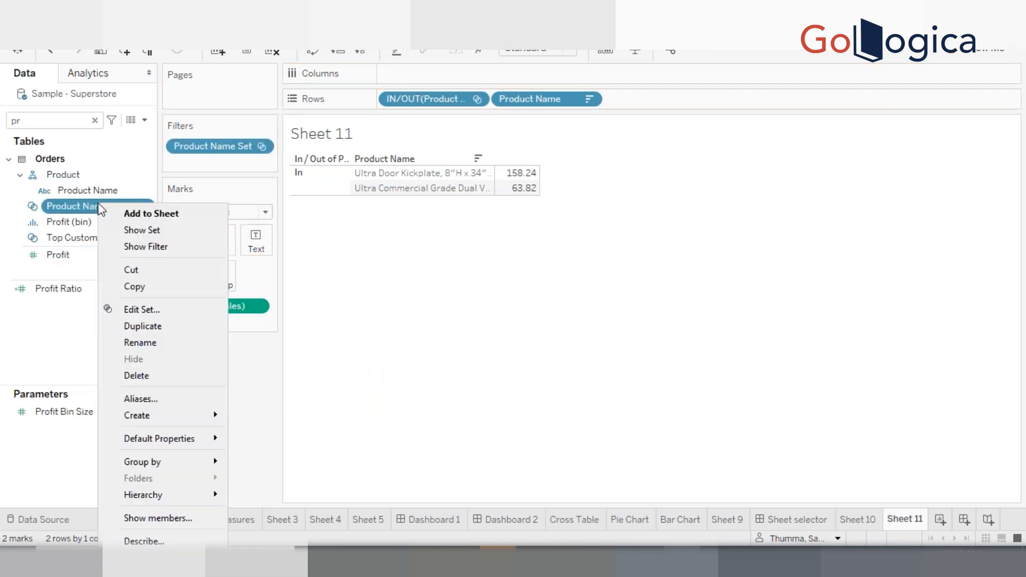
{"action": "left_click", "coordinate": [154, 310]}
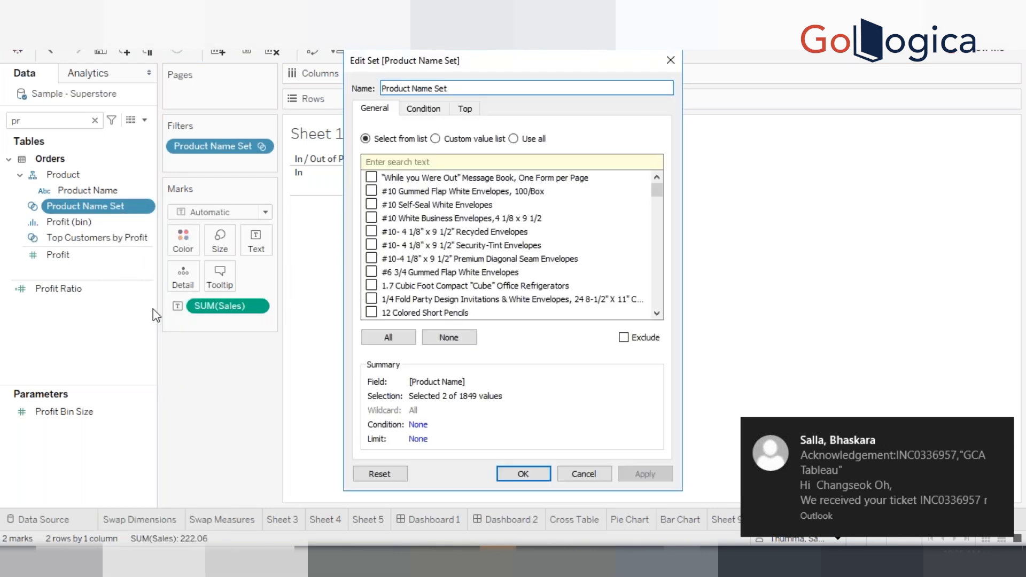
{"action": "left_click", "coordinate": [459, 140]}
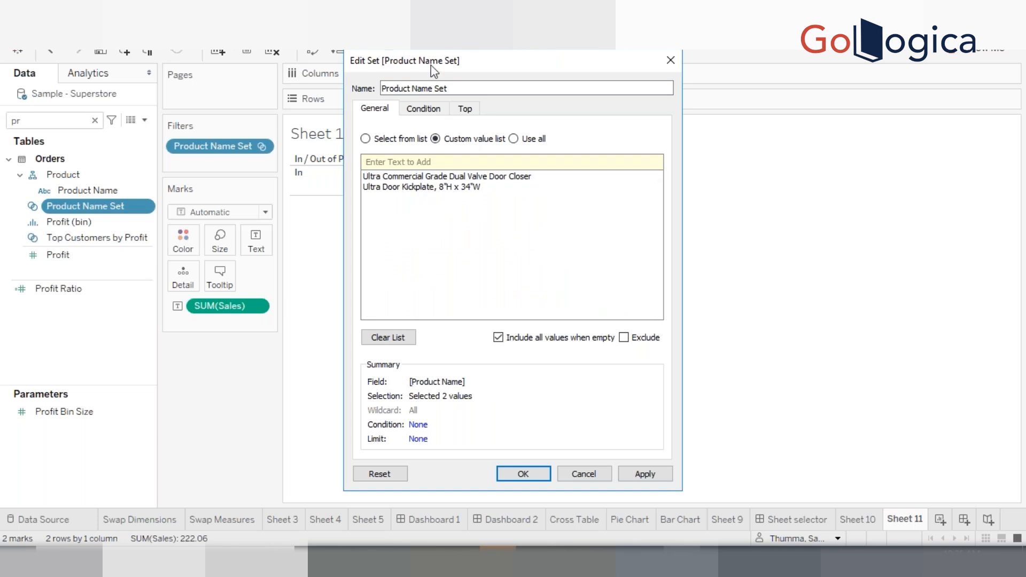
{"action": "left_click_drag", "start_coordinate": [443, 71], "coordinate": [576, 68]}
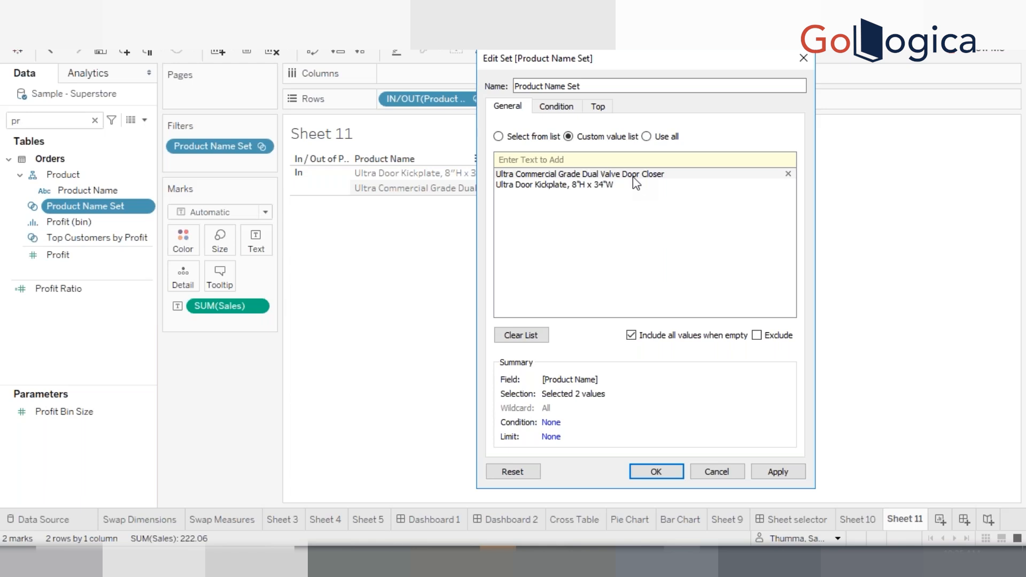
{"action": "left_click", "coordinate": [647, 137]}
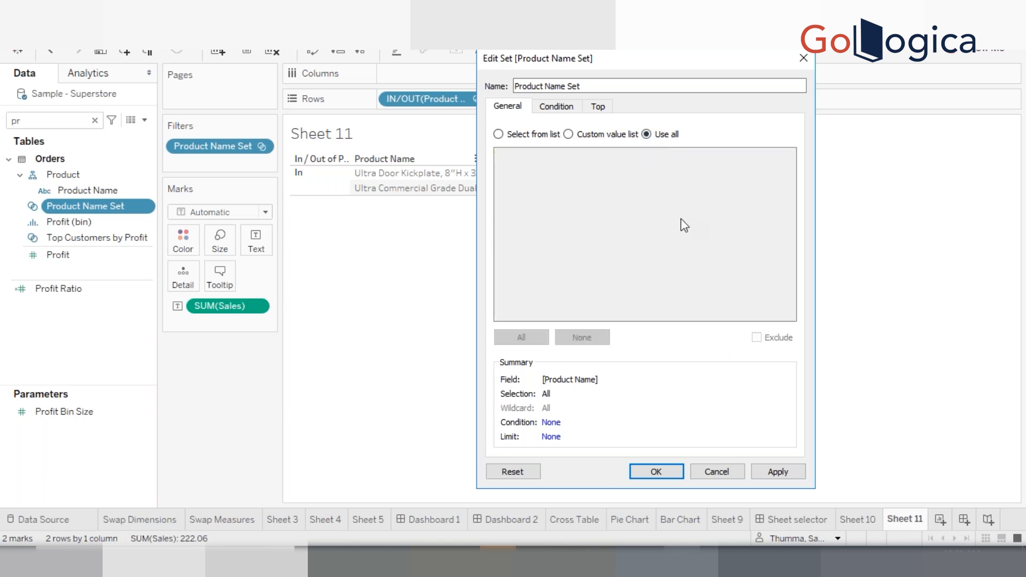
{"action": "left_click", "coordinate": [510, 137]}
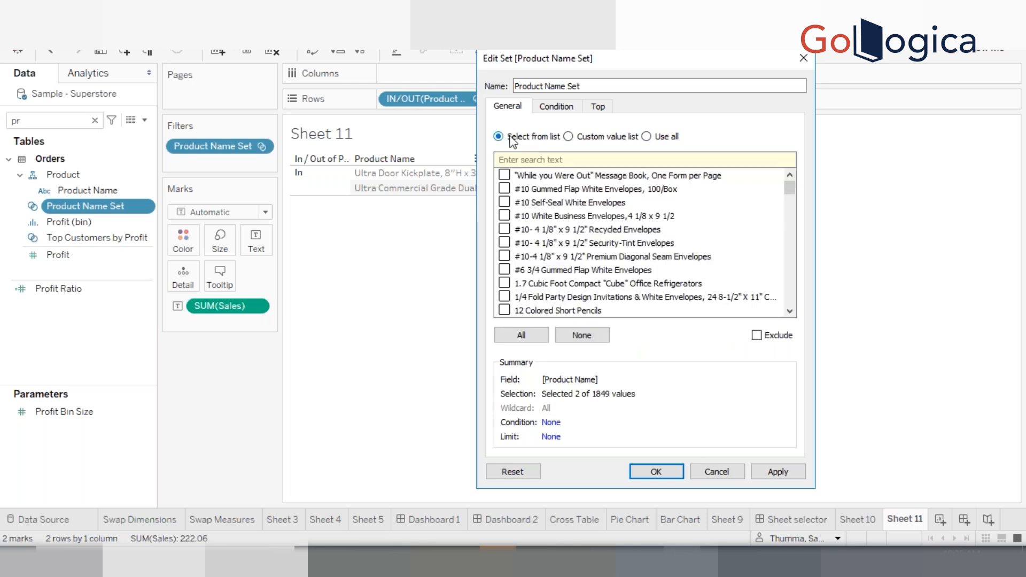
Add a by-field condition to the set: Sum of Sales >= 40000, and apply it
{"action": "left_click", "coordinate": [556, 108]}
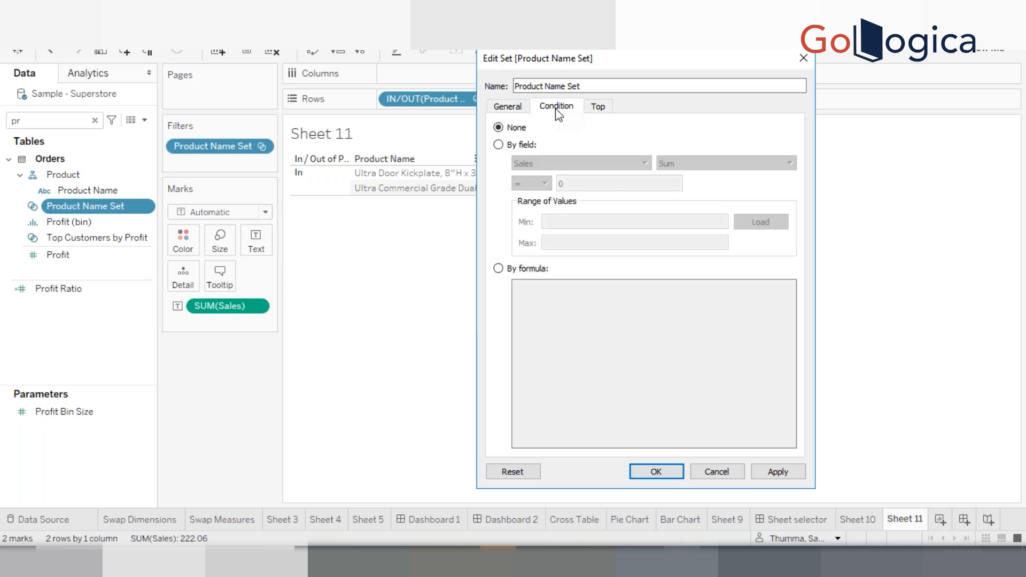
{"action": "left_click", "coordinate": [512, 145]}
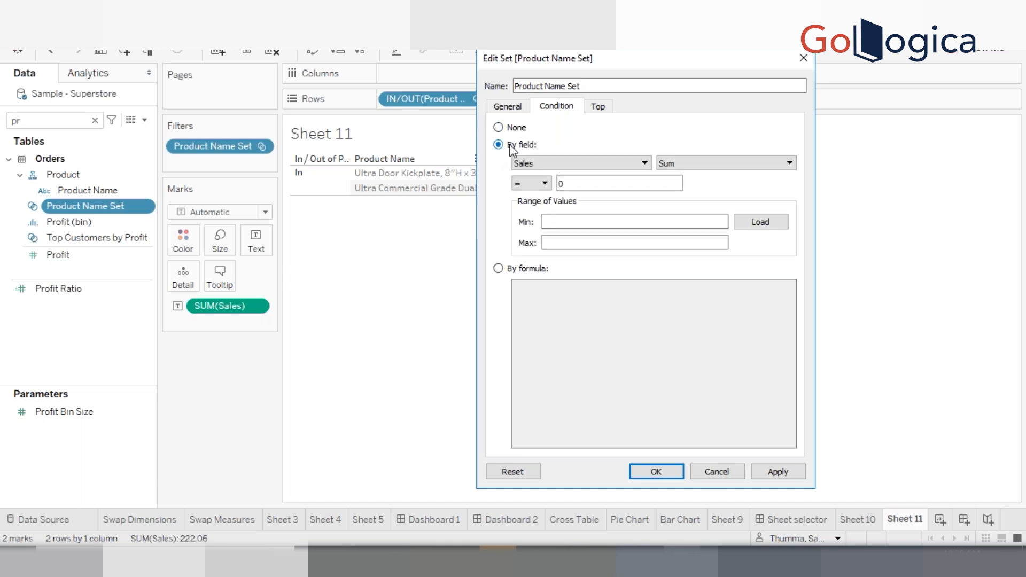
{"action": "left_click_drag", "start_coordinate": [560, 60], "coordinate": [635, 66]}
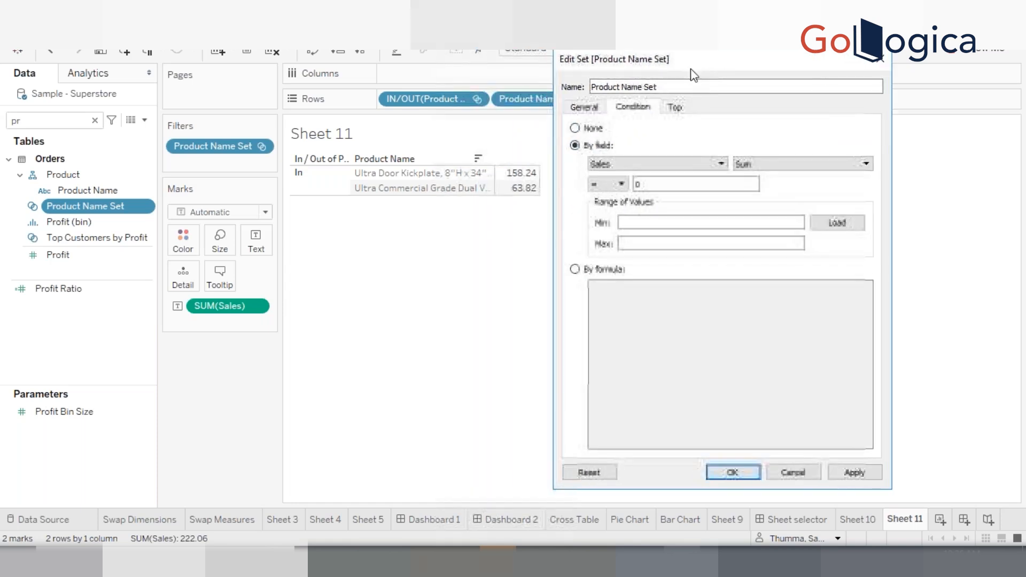
{"action": "left_click", "coordinate": [619, 185]}
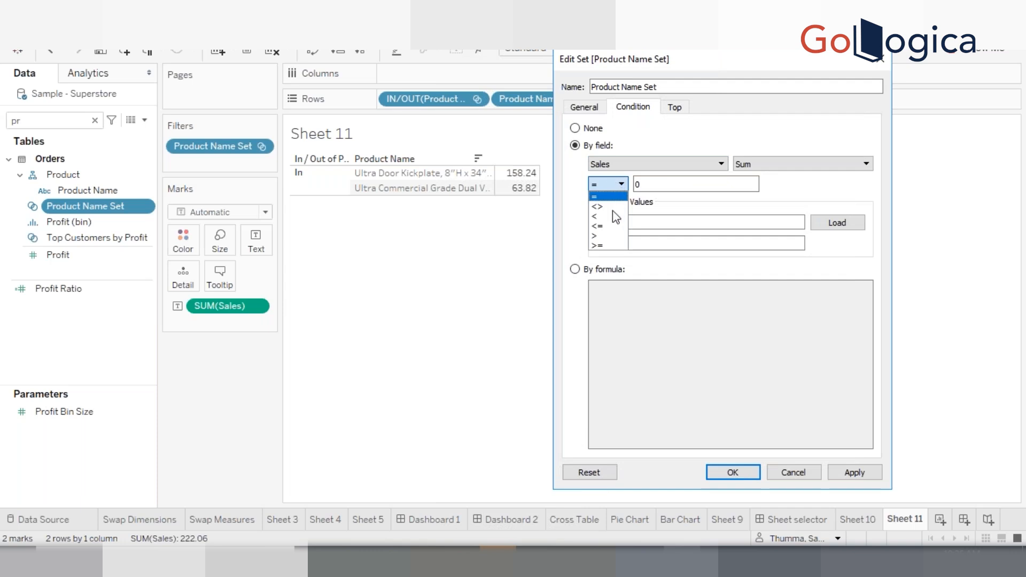
{"action": "left_click", "coordinate": [607, 245]}
{"action": "key", "text": "BackSpace"}
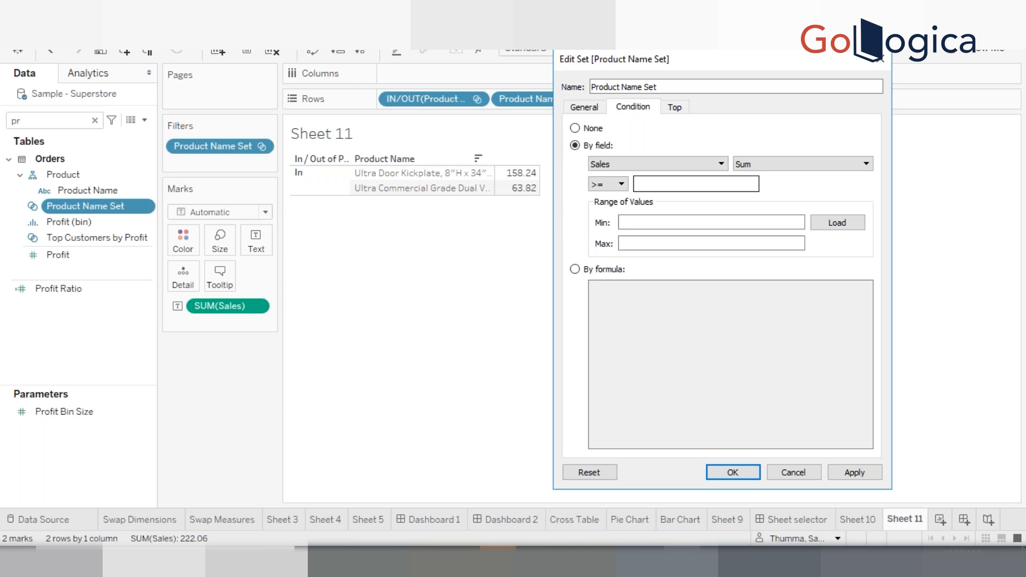
{"action": "type", "text": "40000"}
{"action": "left_click", "coordinate": [847, 477]}
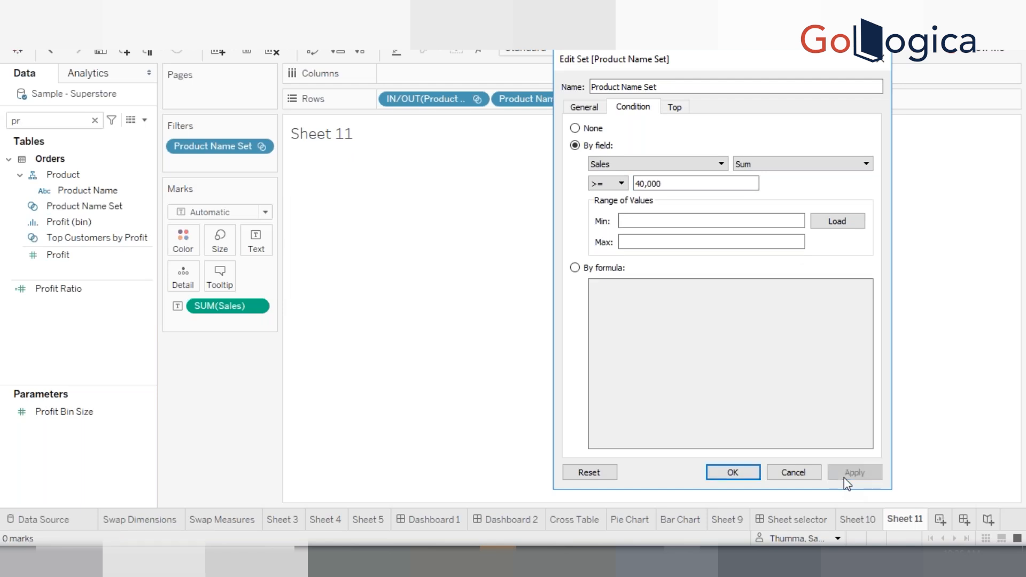
Switch the set's general selection to Use all and apply the condition again
{"action": "left_click", "coordinate": [591, 107]}
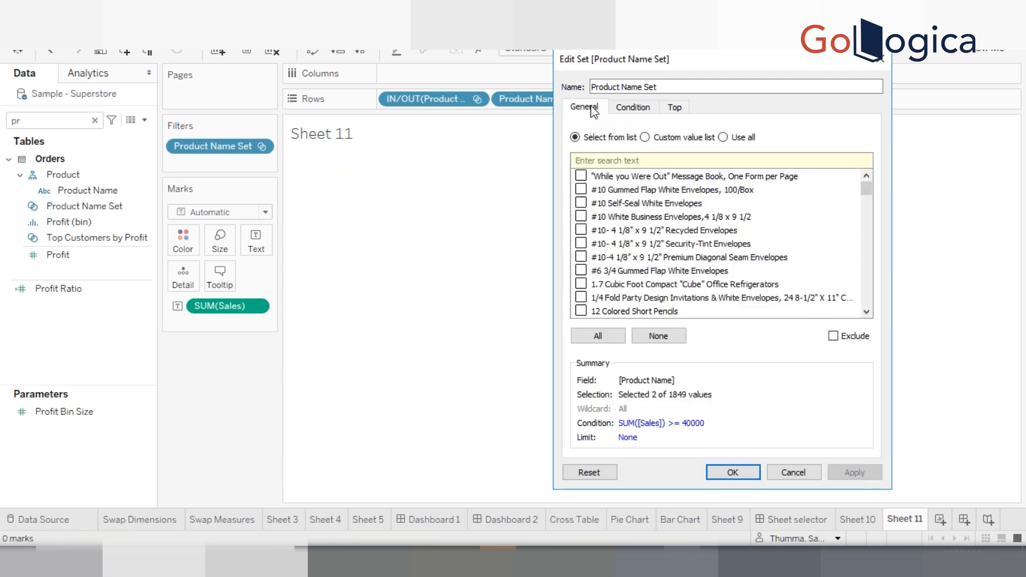
{"action": "left_click", "coordinate": [723, 136]}
{"action": "left_click", "coordinate": [633, 107]}
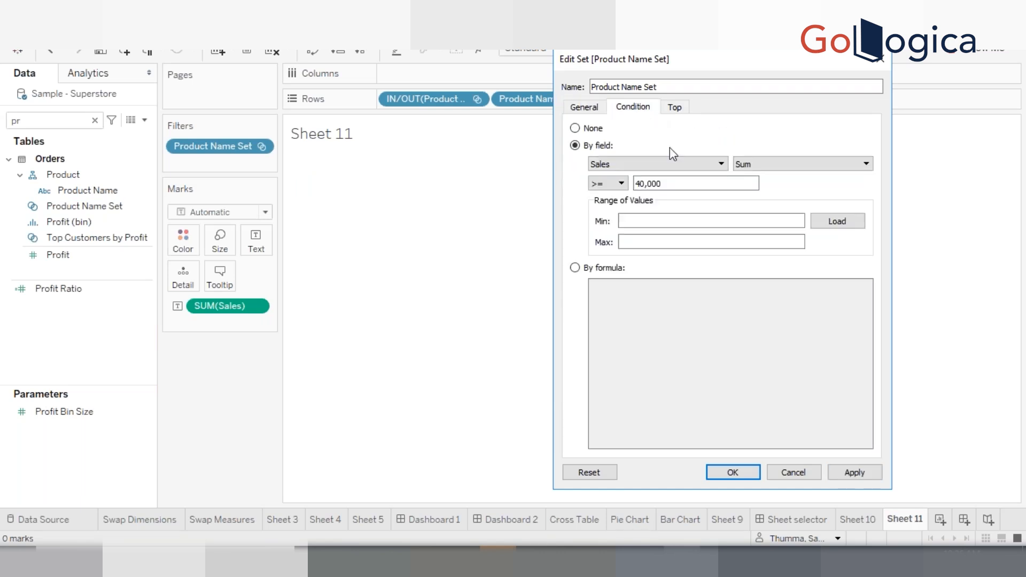
{"action": "left_click", "coordinate": [854, 473]}
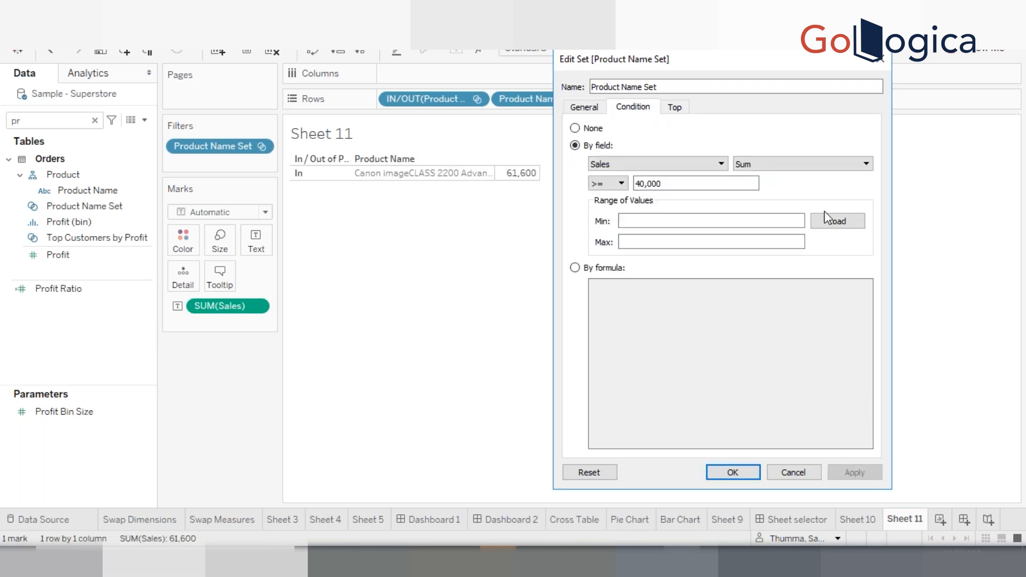
Change the Sales condition threshold to 20000, apply it, and load the range of values
{"action": "left_click_drag", "start_coordinate": [722, 65], "coordinate": [789, 67]}
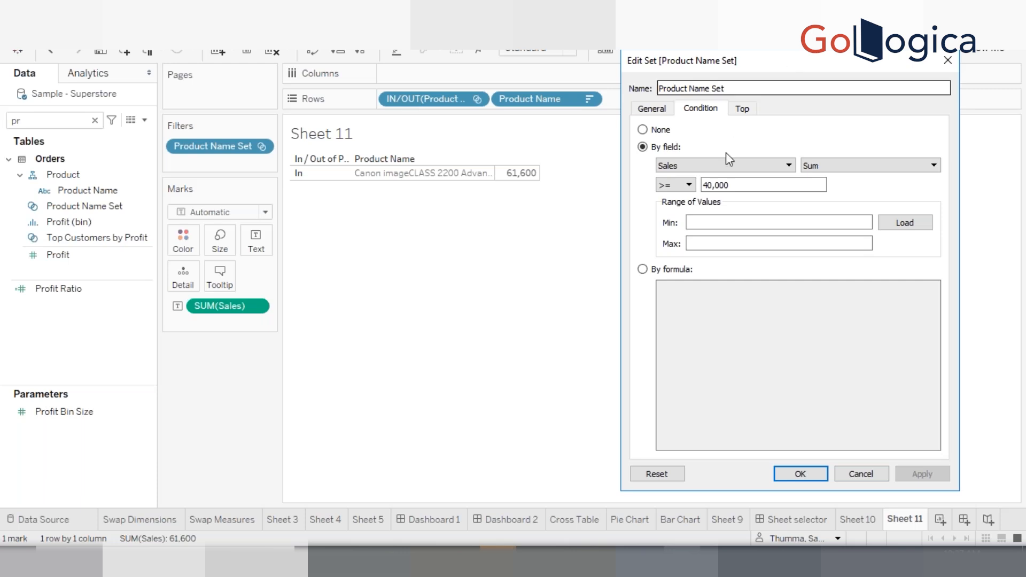
{"action": "left_click", "coordinate": [707, 185]}
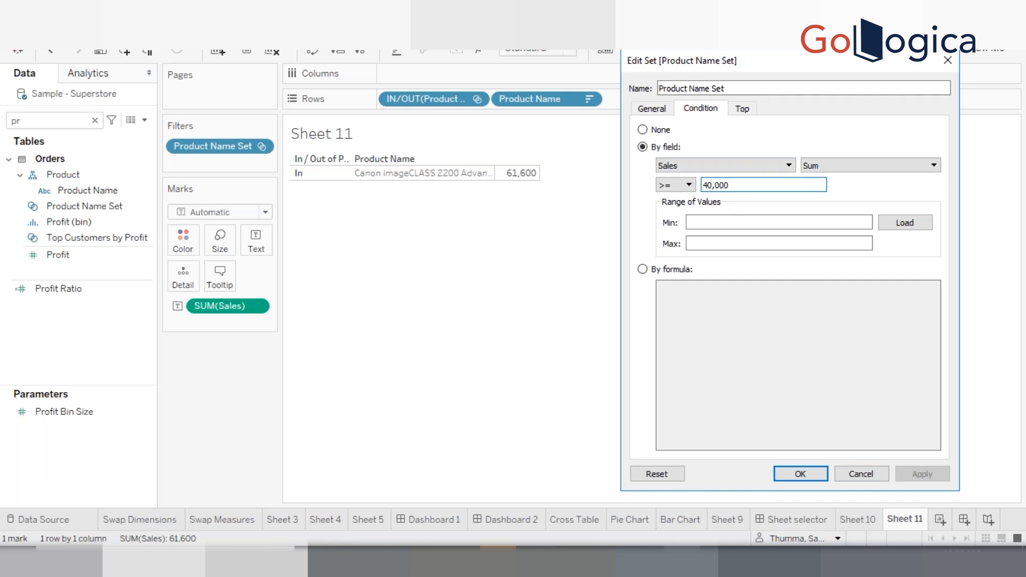
{"action": "type", "text": "2"}
{"action": "key", "text": "BackSpace"}
{"action": "key", "text": "BackSpace"}
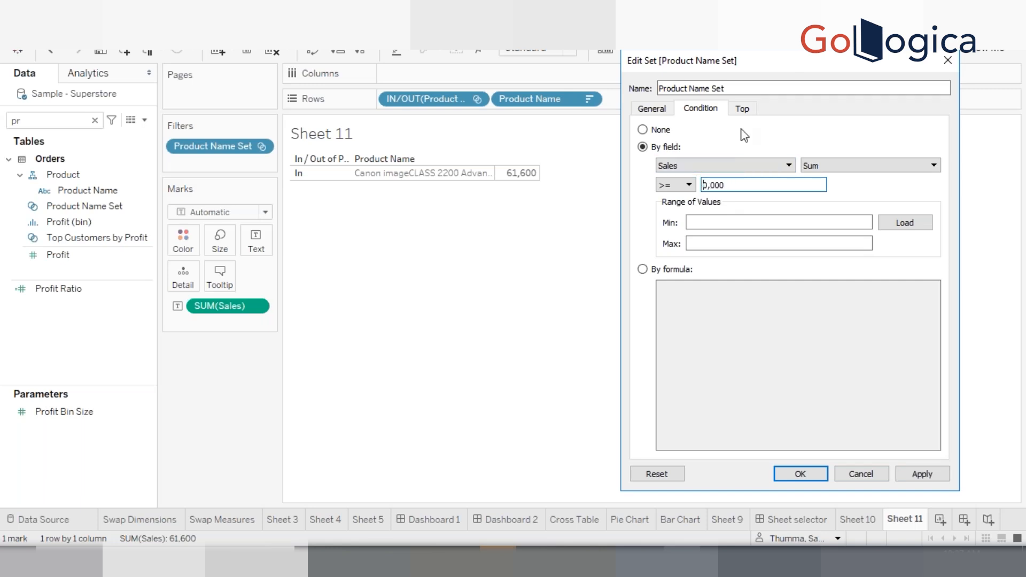
{"action": "type", "text": "2"}
{"action": "left_click", "coordinate": [920, 479]}
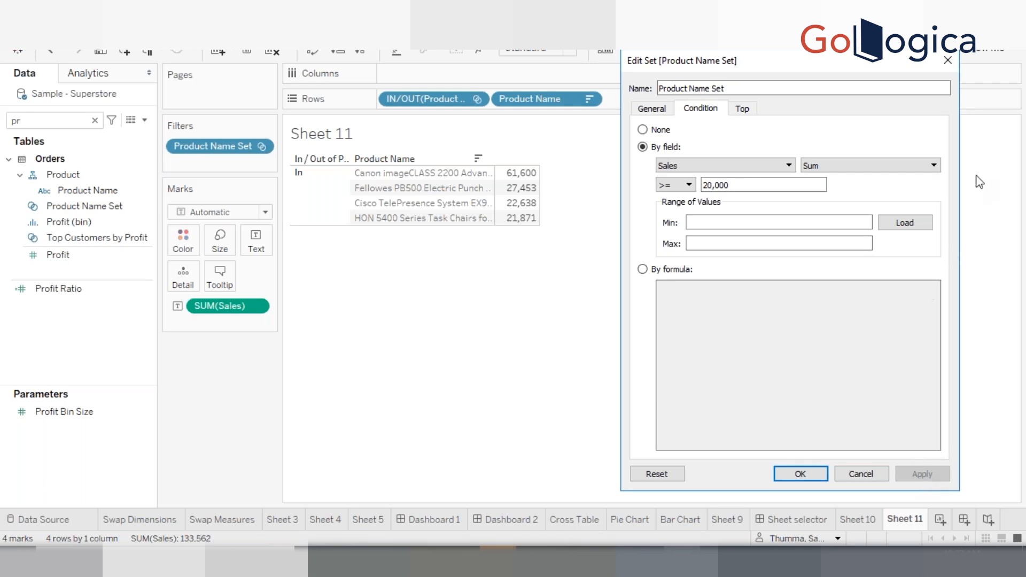
{"action": "left_click", "coordinate": [902, 224]}
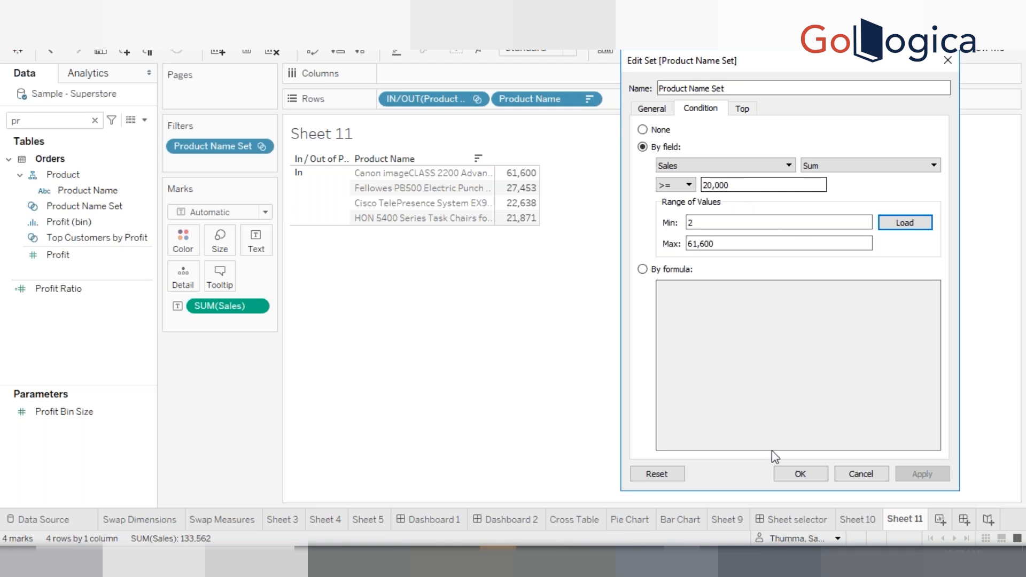
Confirm the set's condition and remove the Product Name Set filter from the view
{"action": "left_click", "coordinate": [794, 474]}
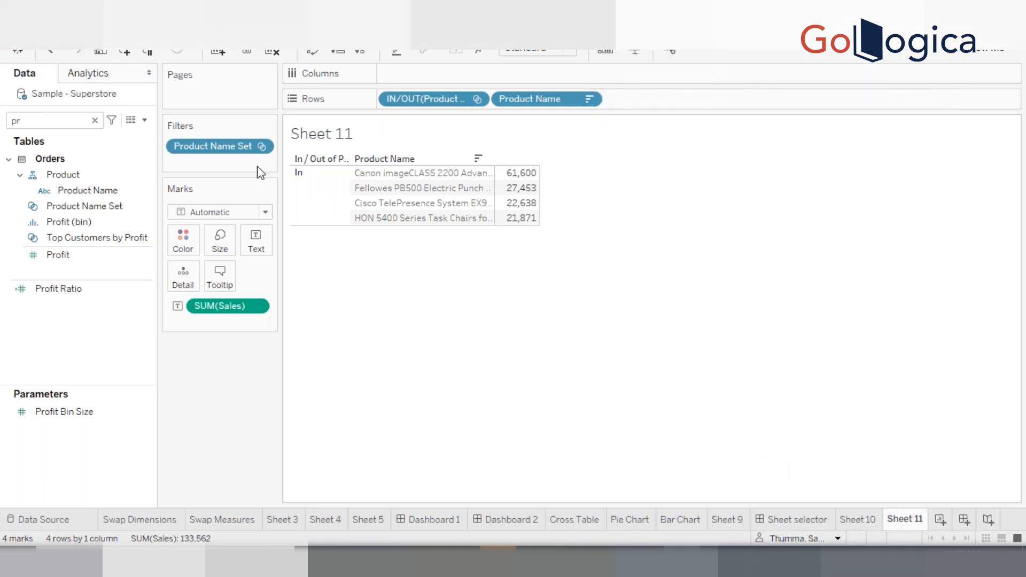
{"action": "left_click_drag", "start_coordinate": [242, 147], "coordinate": [243, 367]}
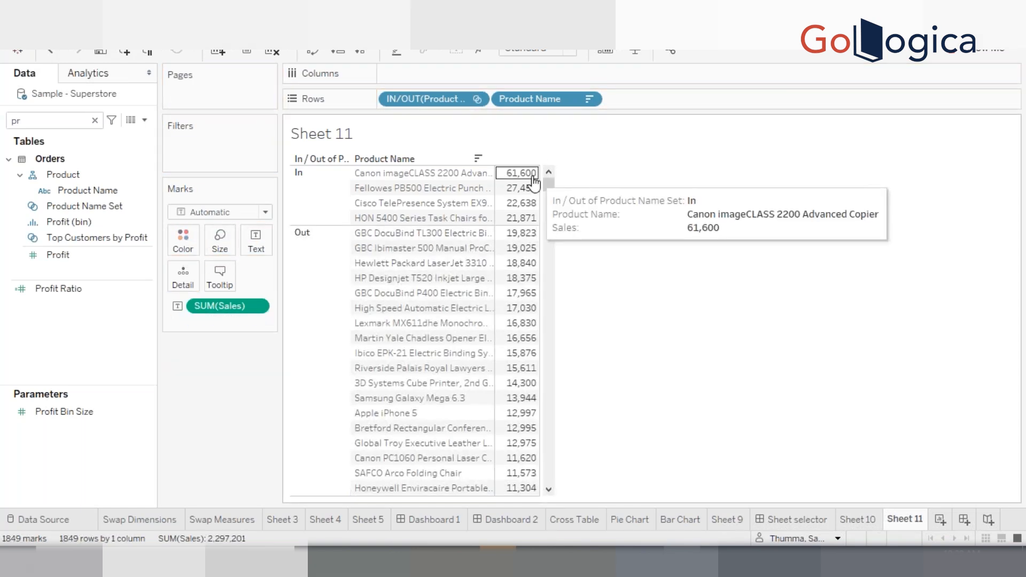
{"action": "scroll", "coordinate": [549, 245], "scroll_direction": "down", "scroll_amount": 3}
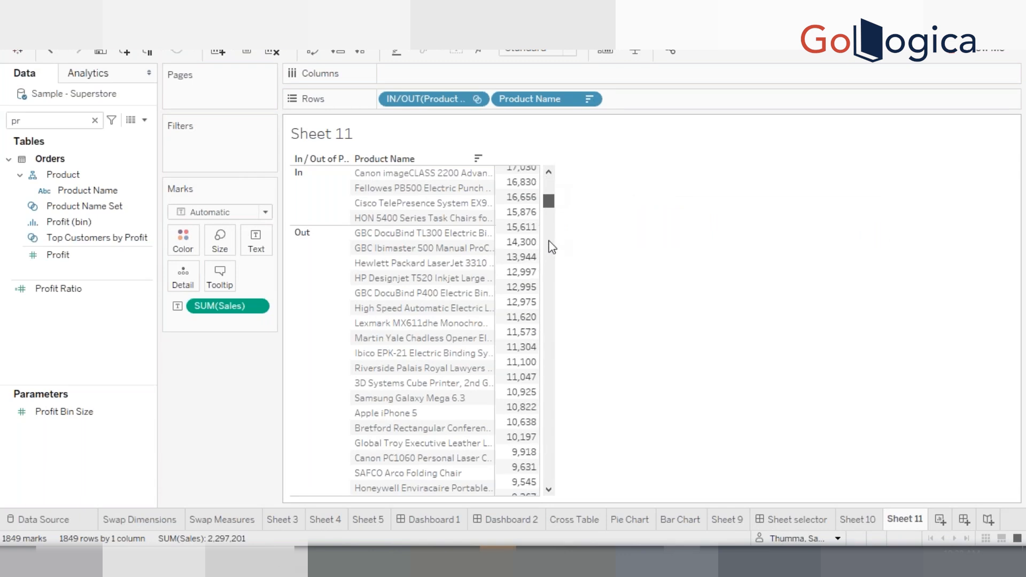
{"action": "left_click_drag", "start_coordinate": [546, 447], "coordinate": [539, 497]}
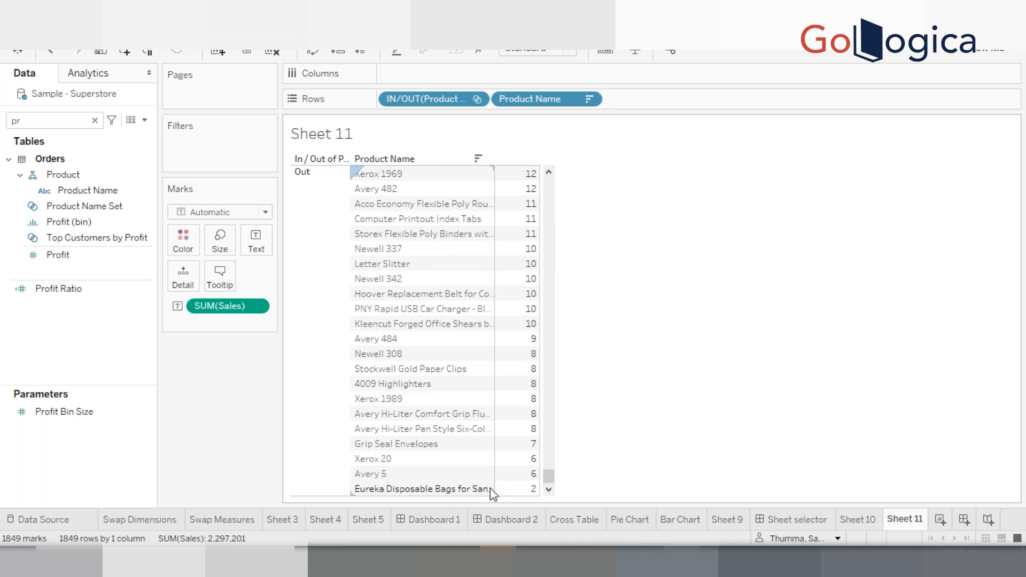
{"action": "mouse_move", "coordinate": [513, 496]}
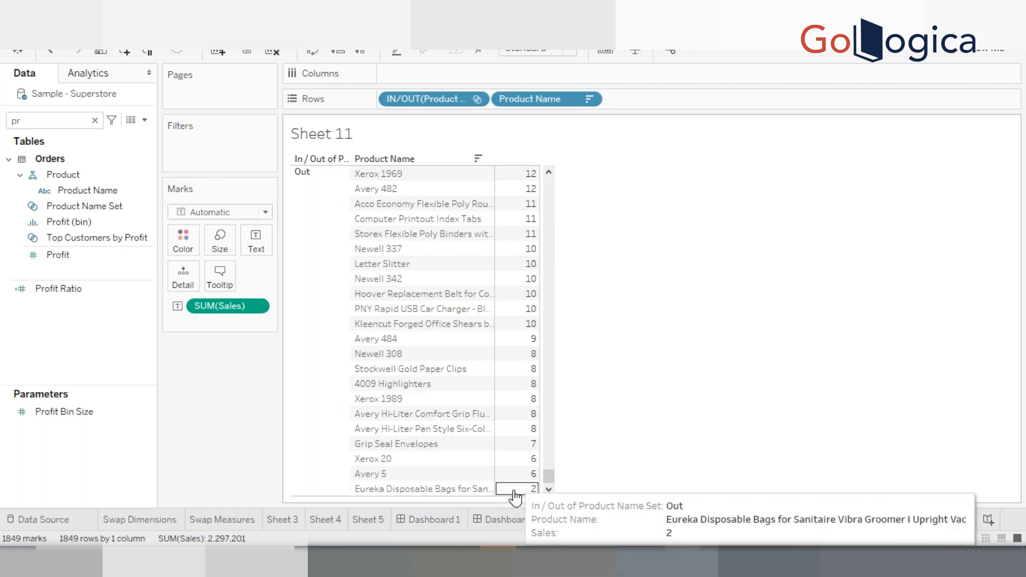
Reopen Product Name Set for editing, load the Sales range, and switch its condition to None
{"action": "left_click", "coordinate": [104, 222]}
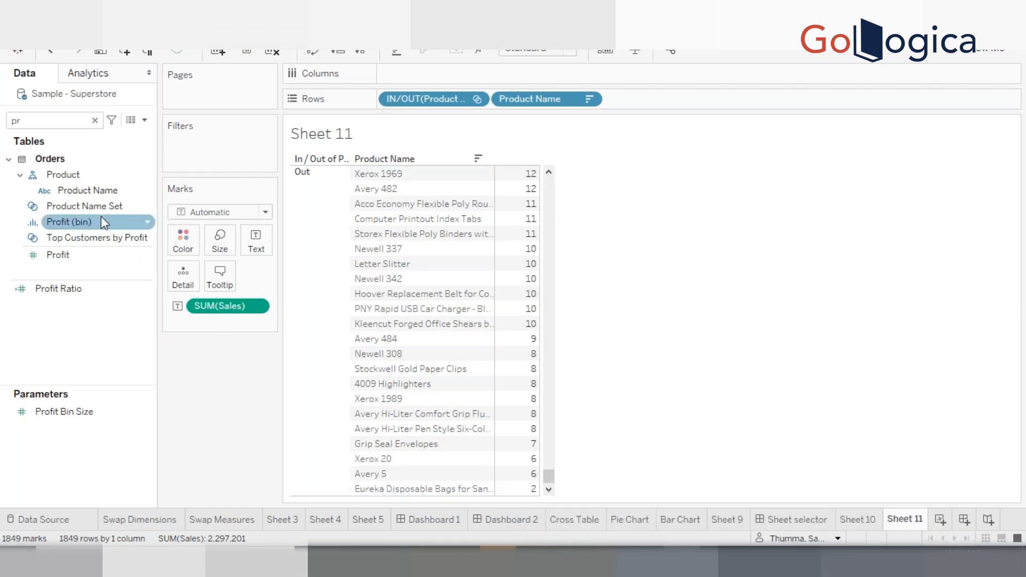
{"action": "left_click", "coordinate": [95, 208]}
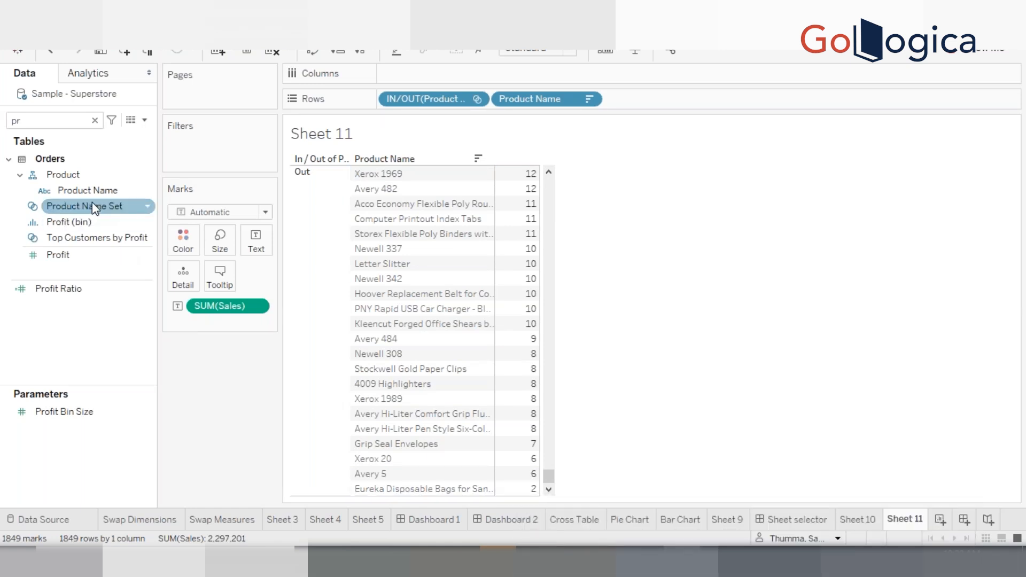
{"action": "right_click", "coordinate": [95, 208]}
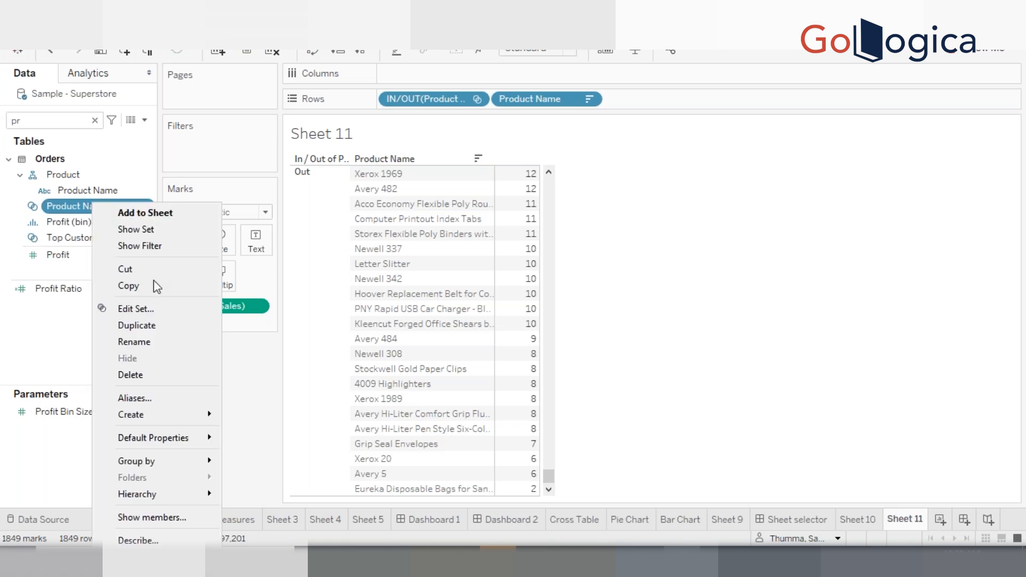
{"action": "left_click", "coordinate": [142, 309]}
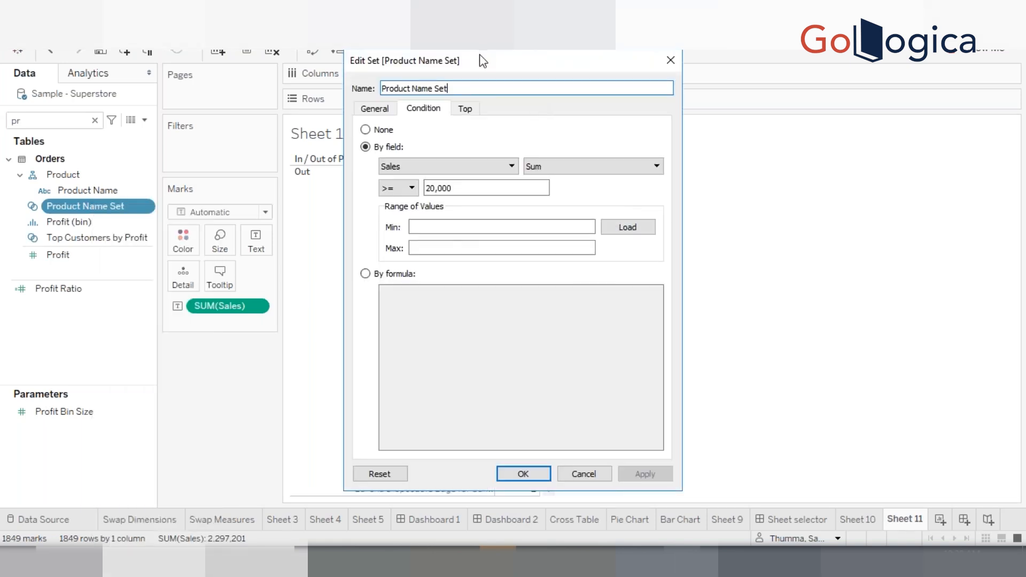
{"action": "left_click_drag", "start_coordinate": [542, 57], "coordinate": [612, 72]}
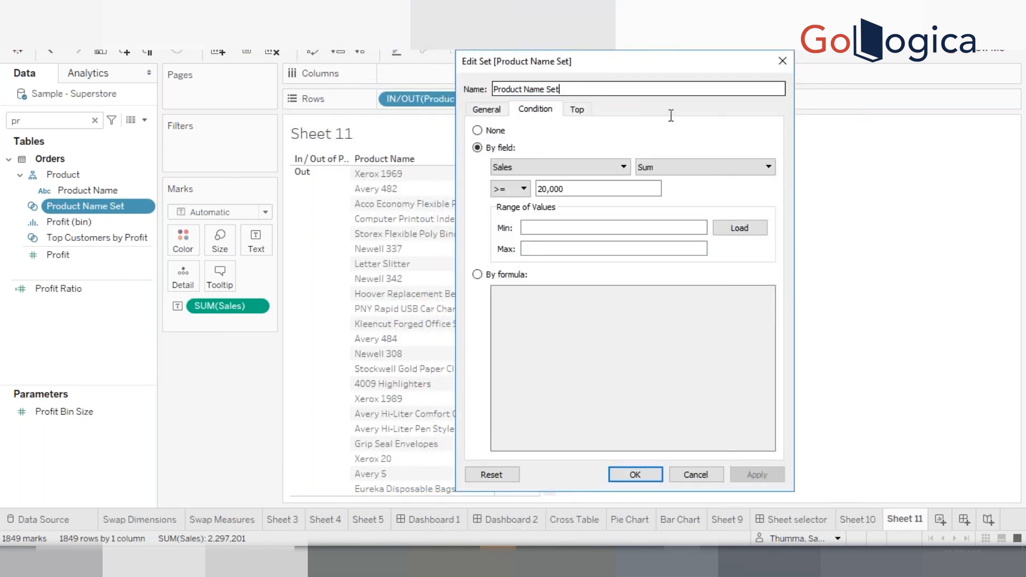
{"action": "left_click", "coordinate": [736, 230]}
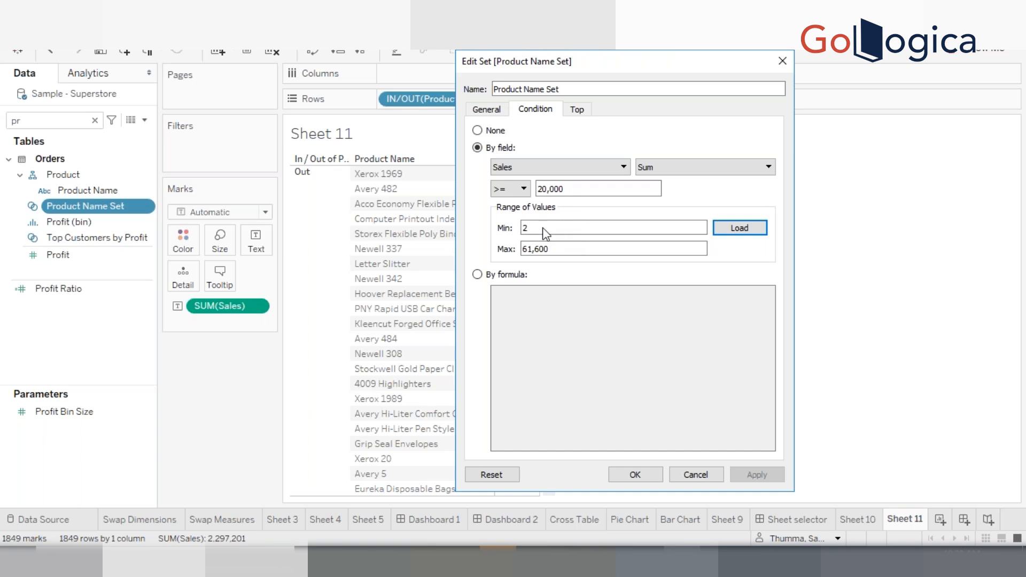
{"action": "left_click", "coordinate": [566, 191]}
{"action": "left_click", "coordinate": [477, 130]}
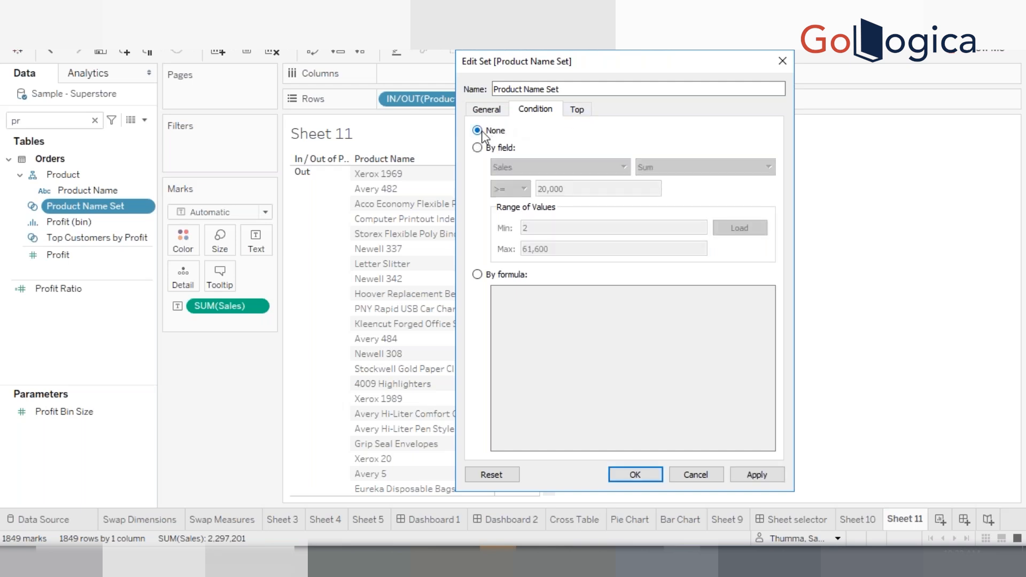
Define a Top condition on the set: top 10 by Sum of Sales, and confirm
{"action": "left_click", "coordinate": [584, 114]}
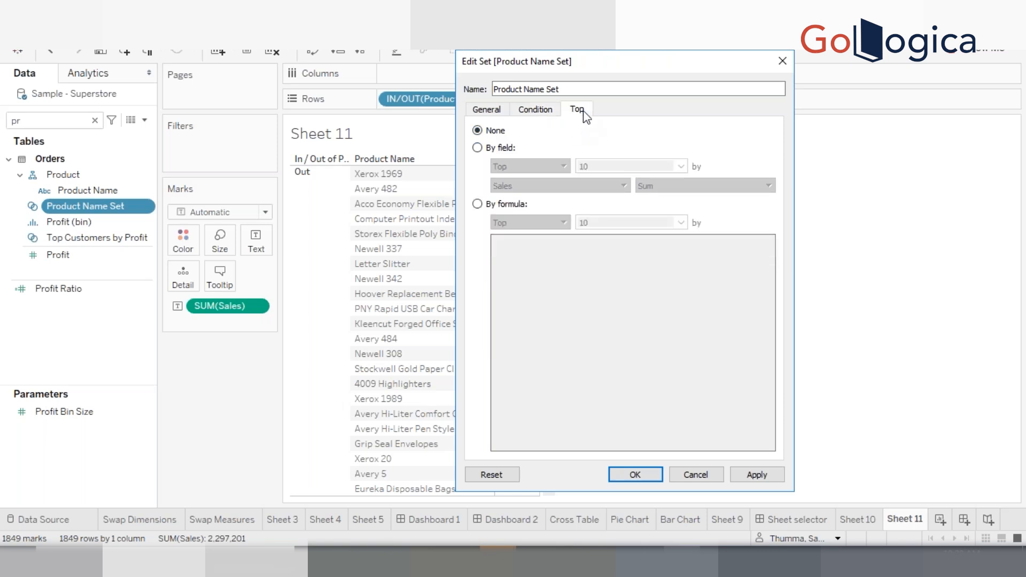
{"action": "left_click", "coordinate": [494, 148]}
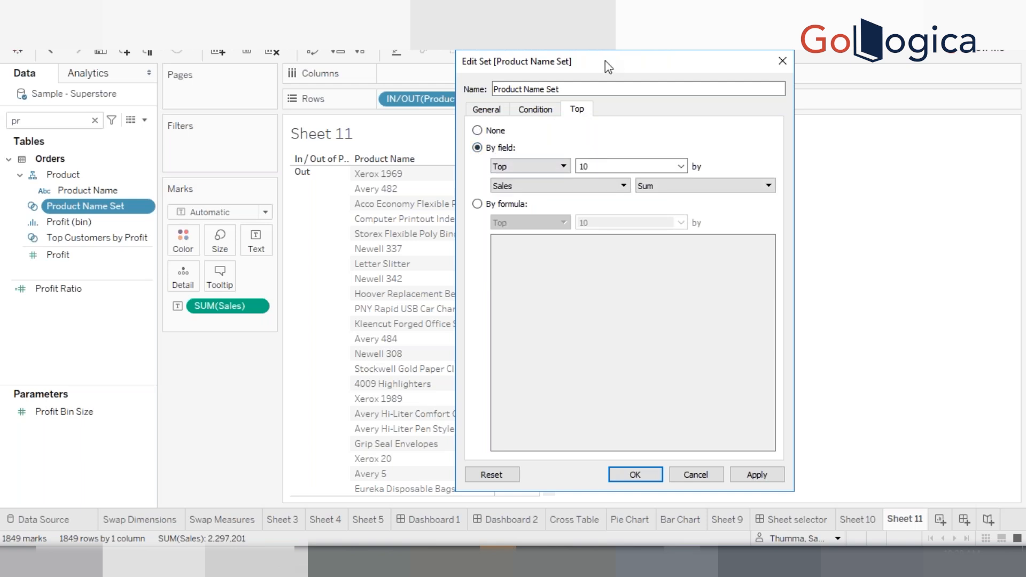
{"action": "left_click_drag", "start_coordinate": [605, 60], "coordinate": [643, 56]}
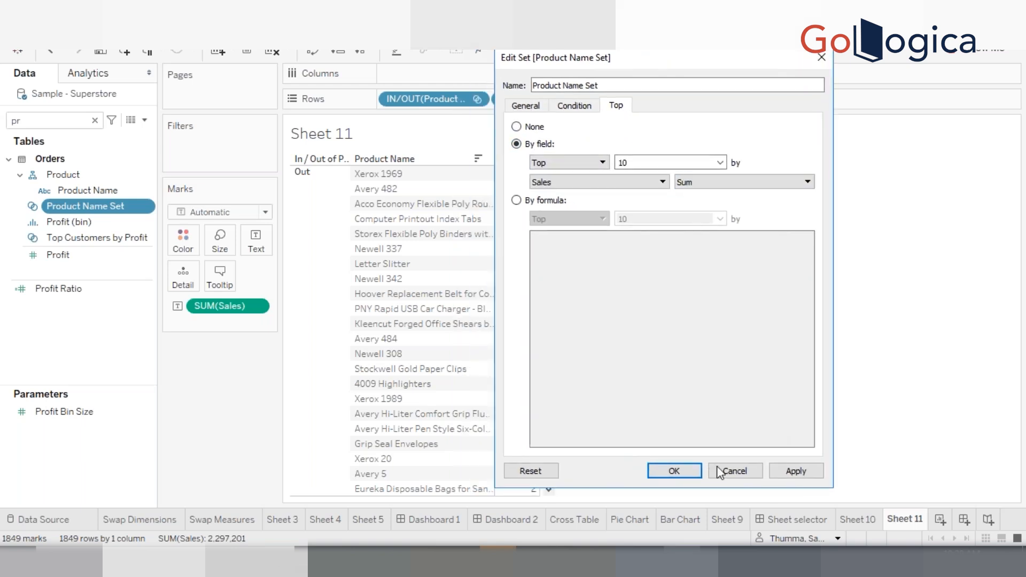
{"action": "left_click", "coordinate": [689, 470]}
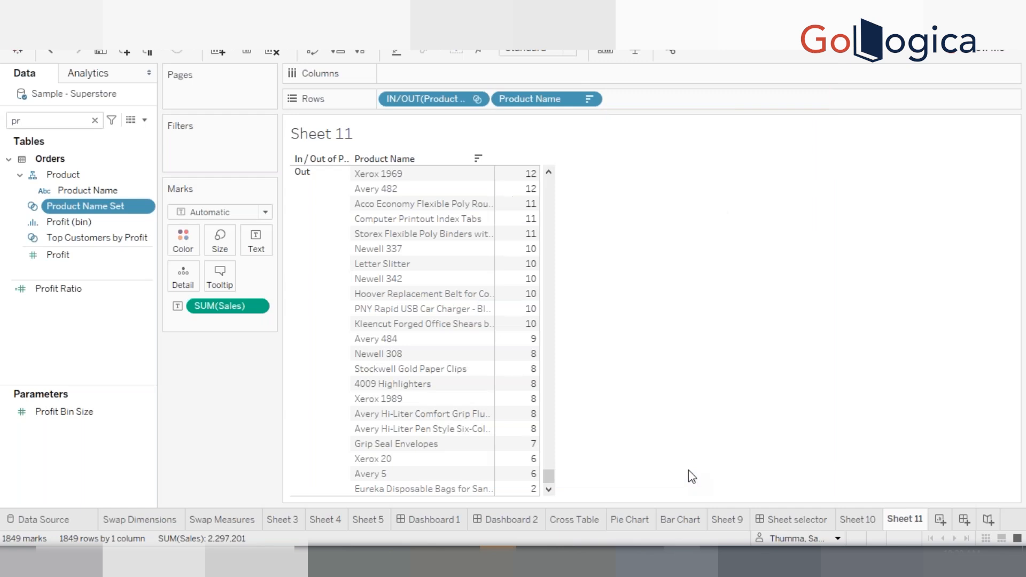
Add Product Name Set to the filters and widen the Product Name column
{"action": "left_click_drag", "start_coordinate": [105, 209], "coordinate": [214, 139]}
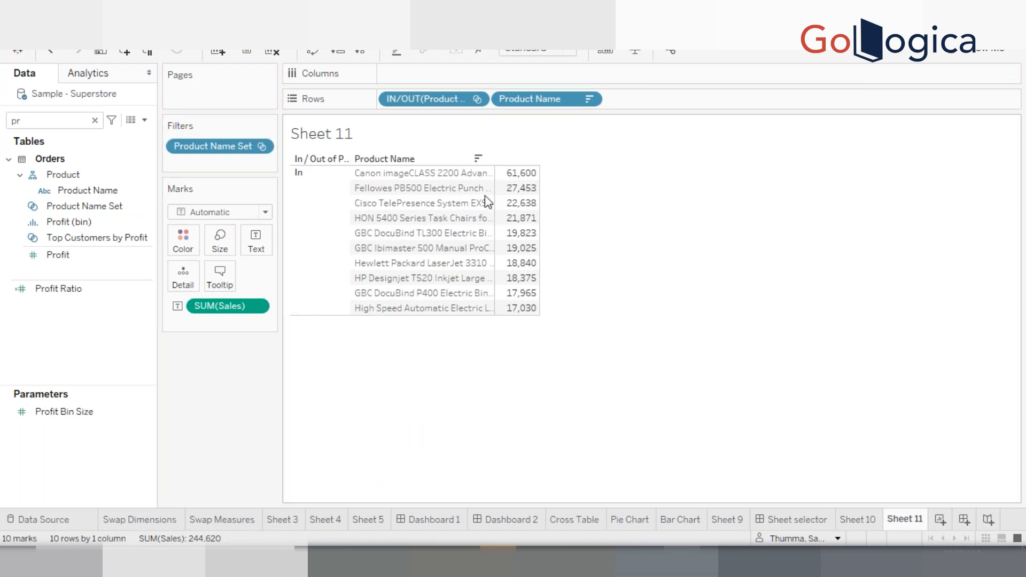
{"action": "left_click_drag", "start_coordinate": [494, 202], "coordinate": [666, 202]}
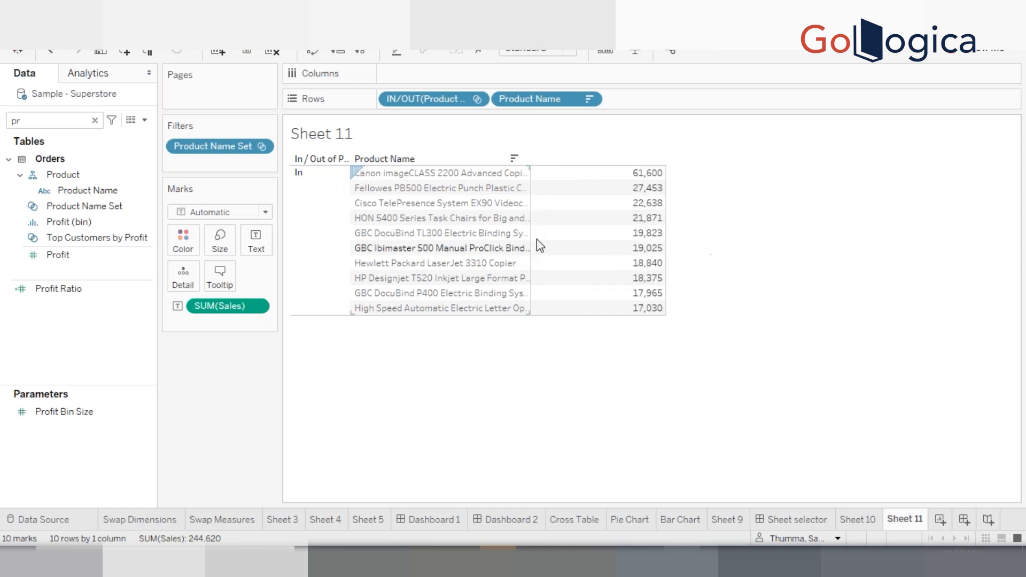
{"action": "mouse_move", "coordinate": [539, 249]}
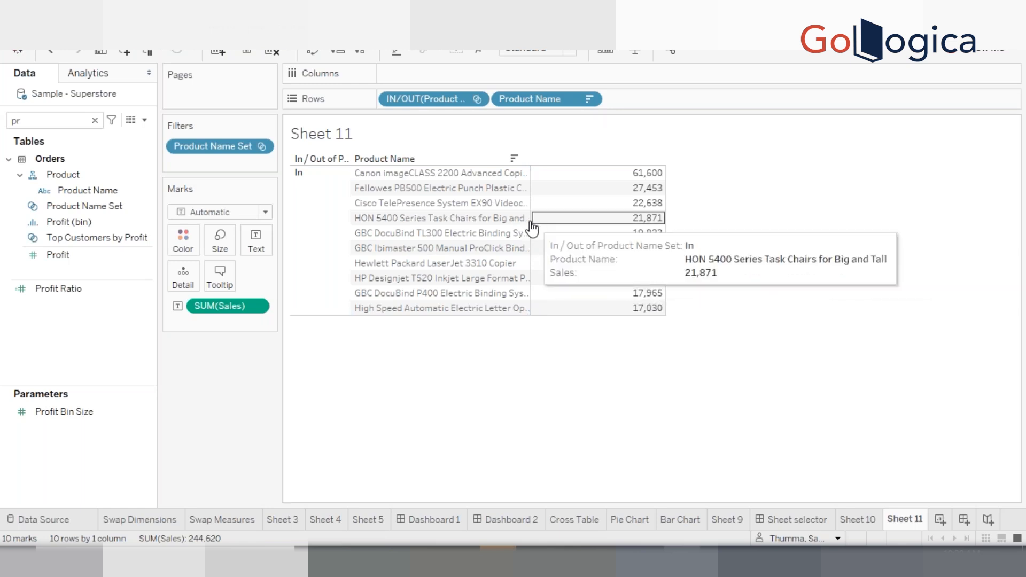
{"action": "left_click_drag", "start_coordinate": [570, 219], "coordinate": [584, 220]}
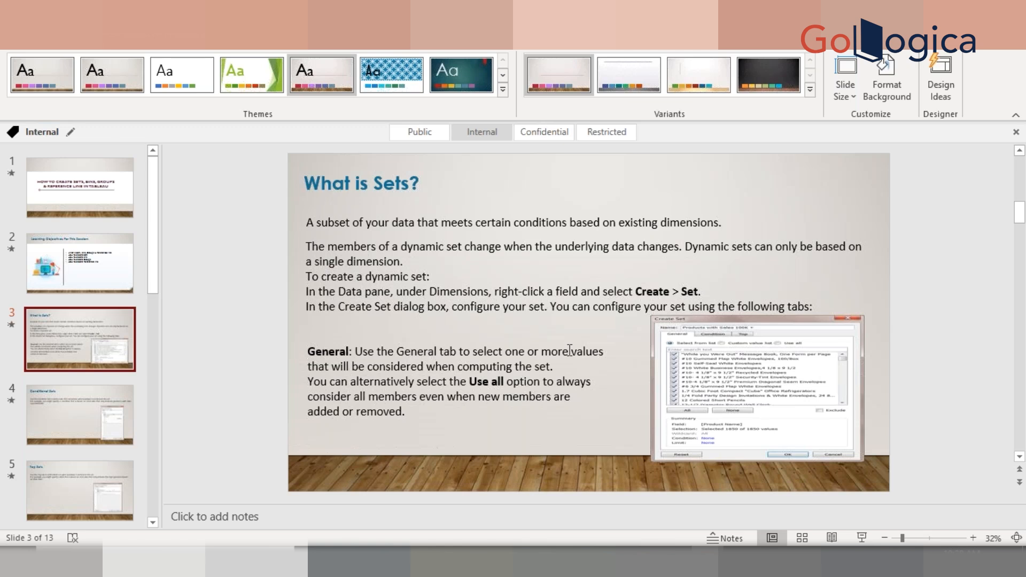
{"action": "left_click", "coordinate": [734, 501]}
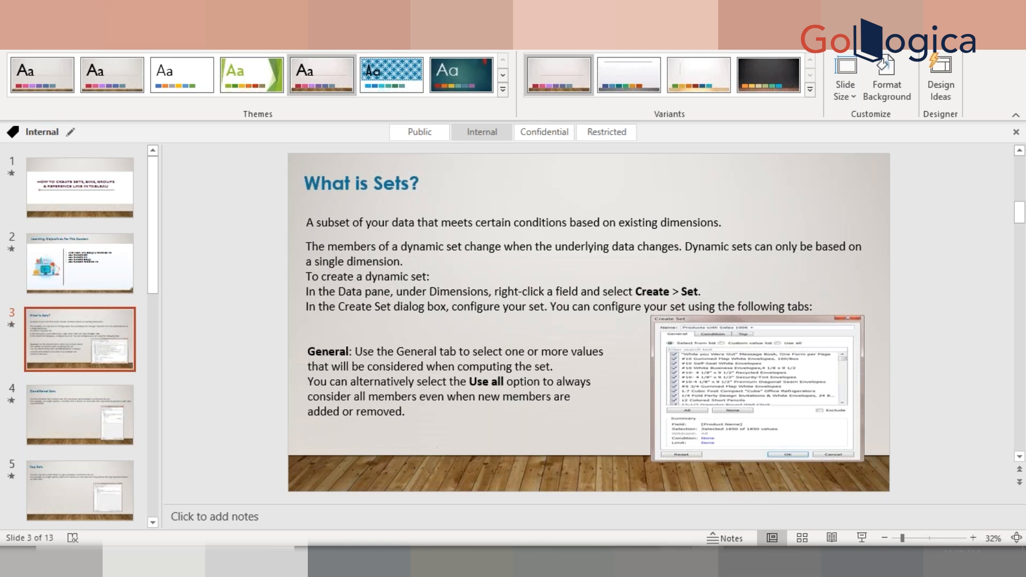
{"action": "left_click", "coordinate": [682, 561]}
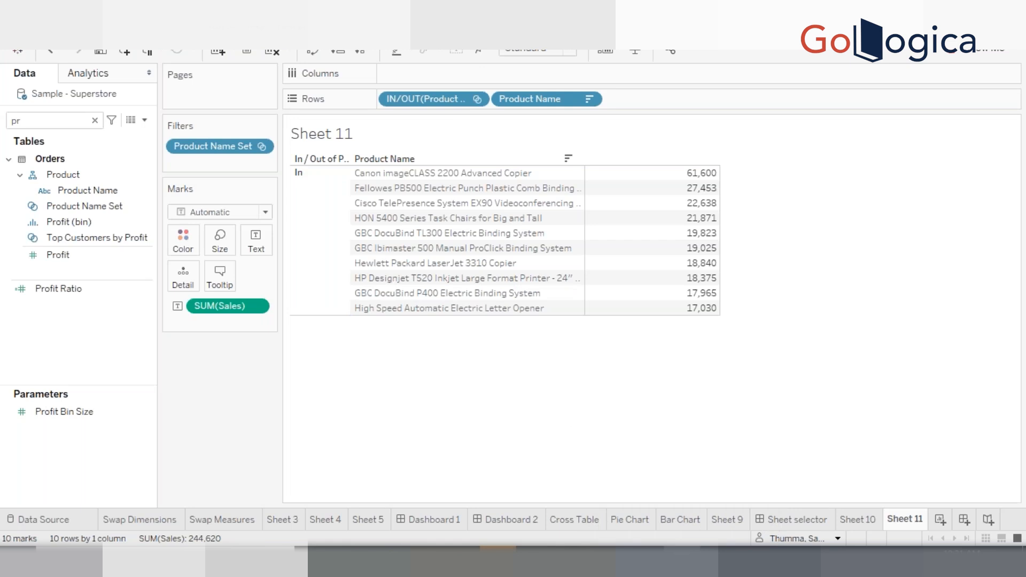
Change the set's Top condition to Bottom 10 by Sum of Sales, apply it, and confirm
{"action": "left_click", "coordinate": [90, 210]}
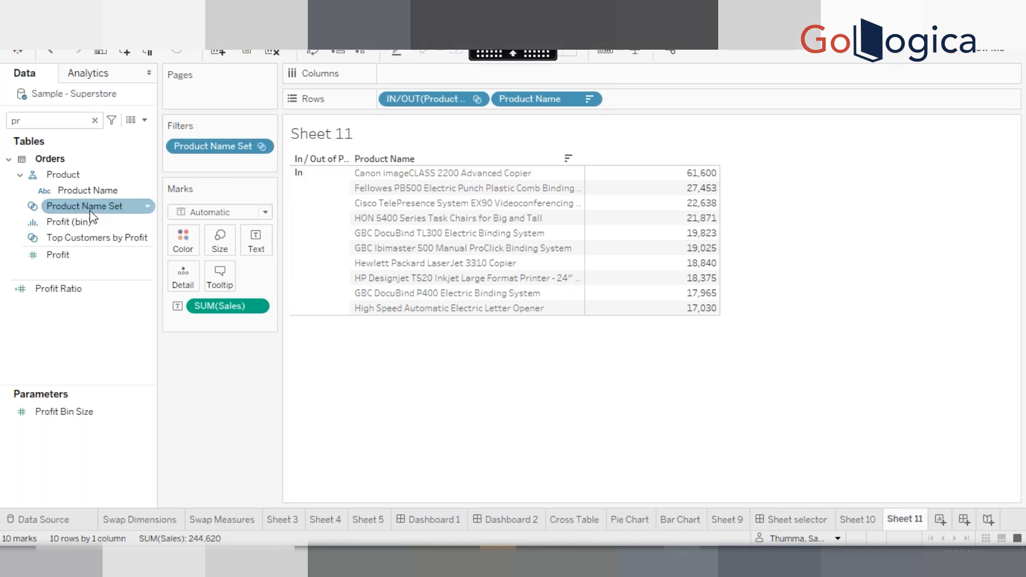
{"action": "right_click", "coordinate": [90, 211]}
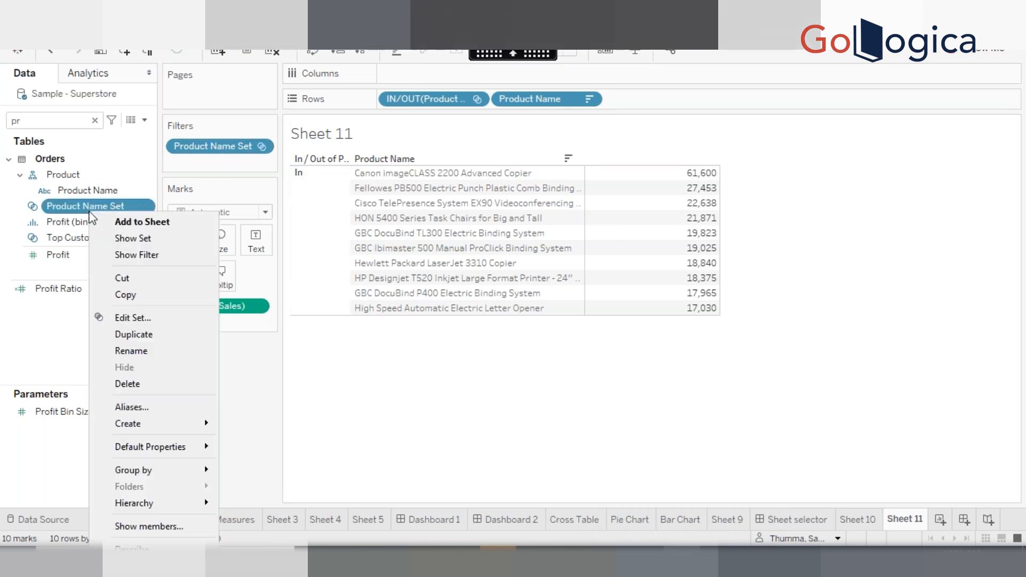
{"action": "left_click", "coordinate": [140, 315]}
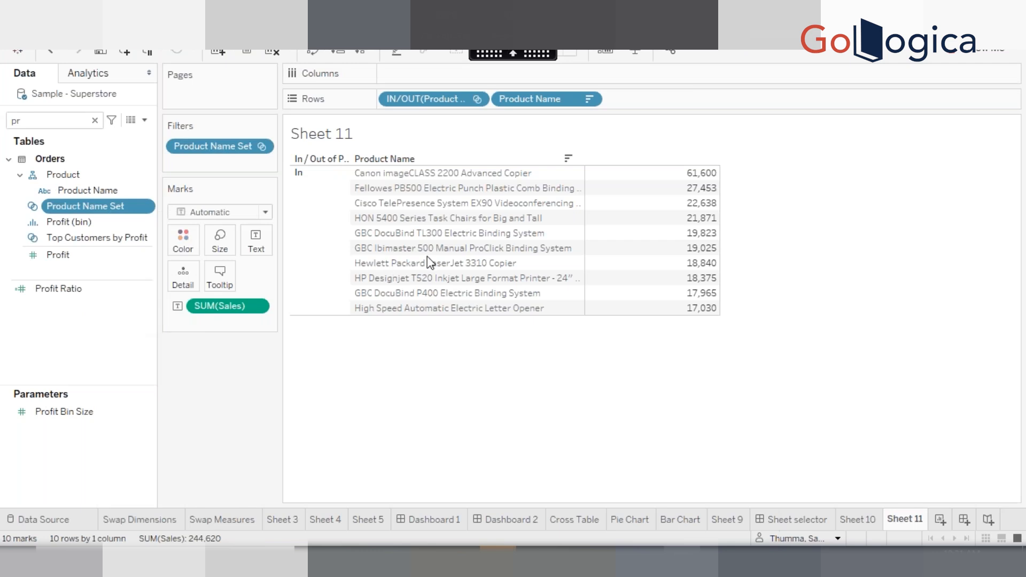
{"action": "left_click", "coordinate": [435, 167]}
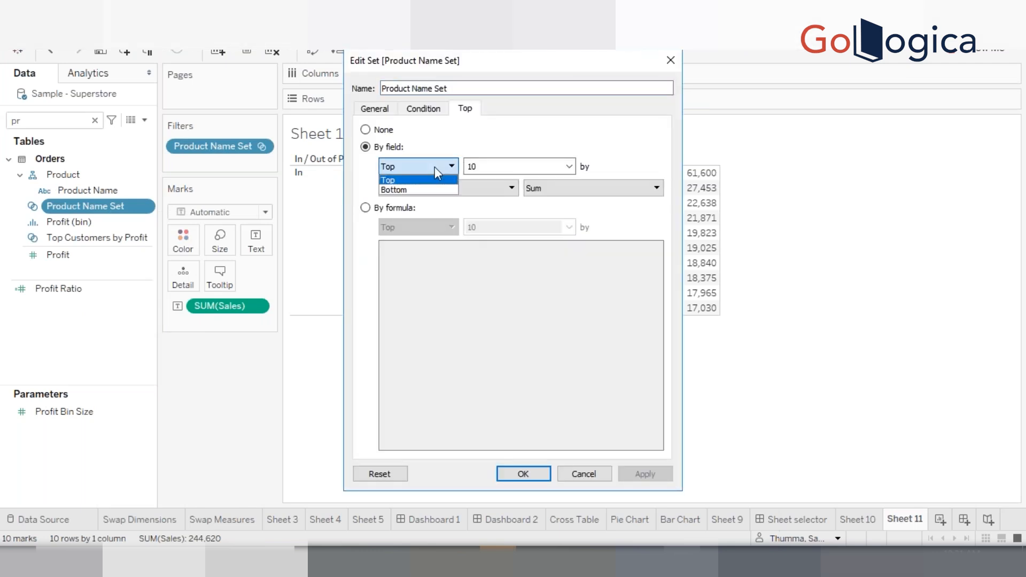
{"action": "left_click", "coordinate": [424, 191]}
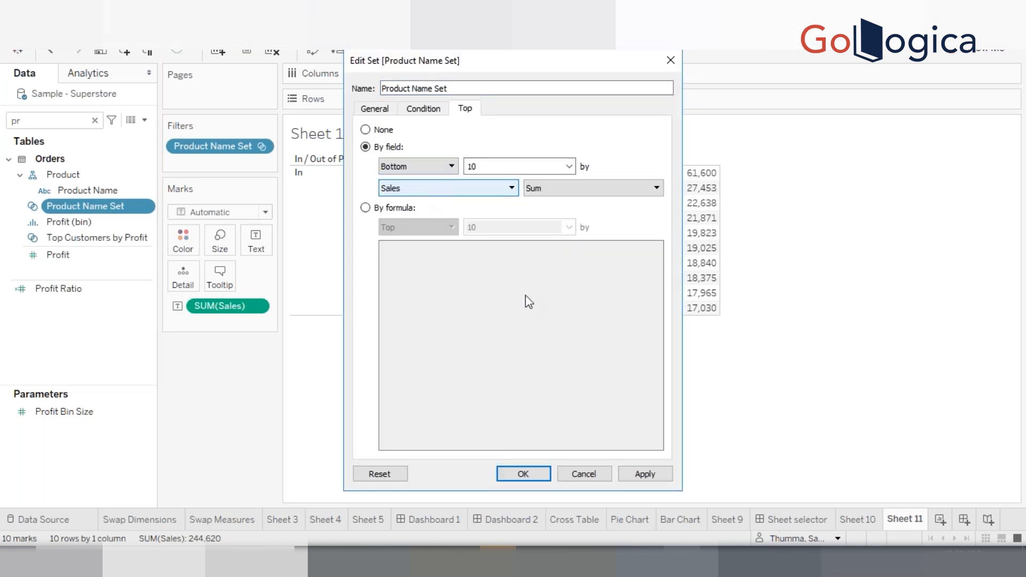
{"action": "left_click", "coordinate": [643, 475]}
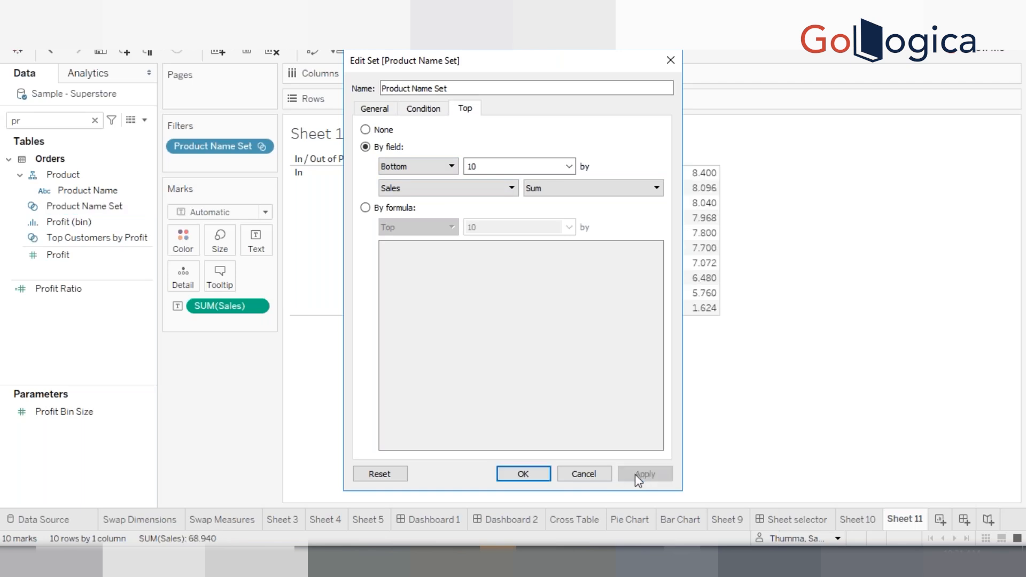
{"action": "left_click", "coordinate": [521, 474]}
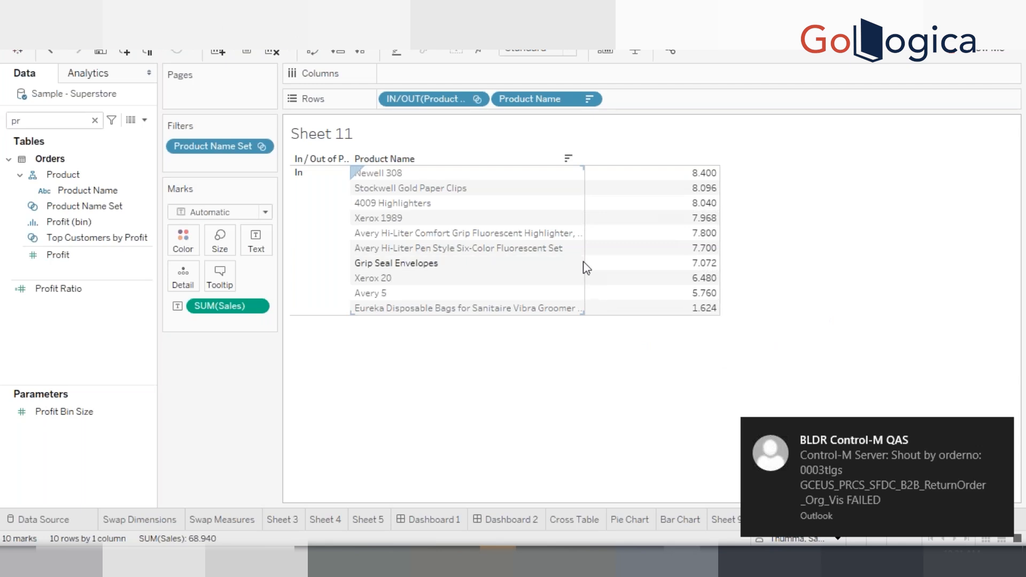
Widen the Product Name column so the full product names show
{"action": "left_click_drag", "start_coordinate": [585, 262], "coordinate": [602, 262]}
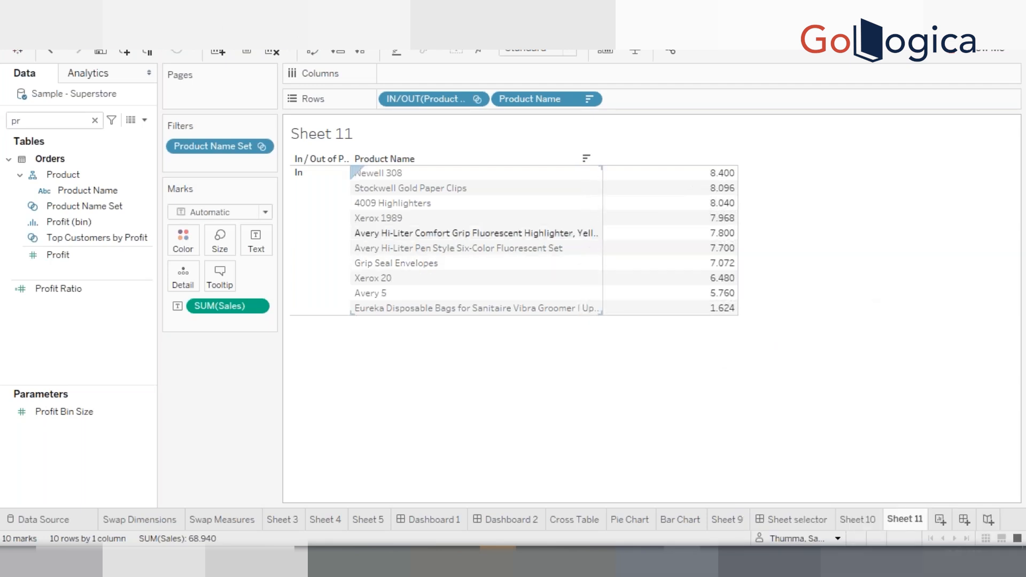
{"action": "left_click_drag", "start_coordinate": [603, 236], "coordinate": [645, 235]}
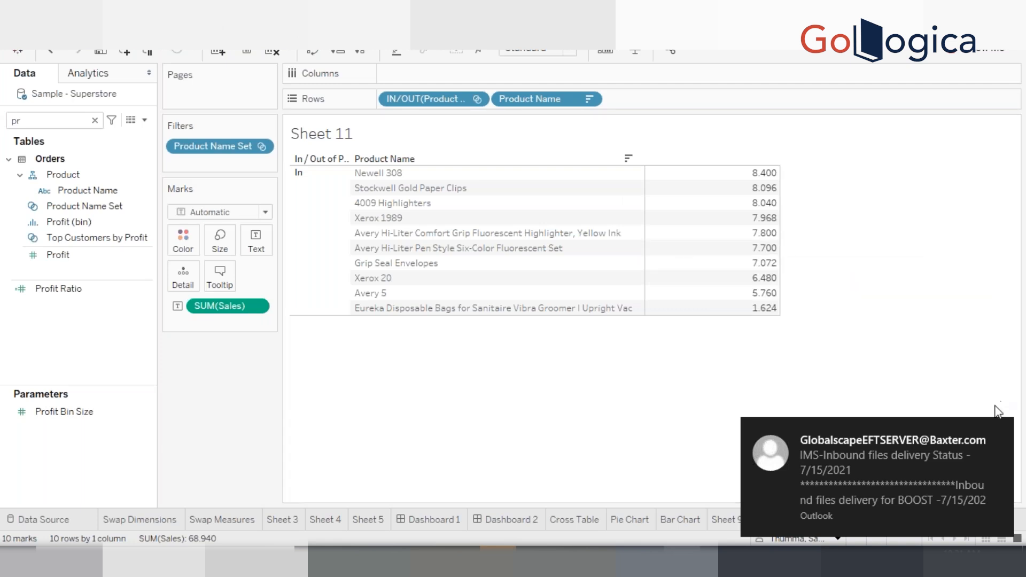
{"action": "left_click", "coordinate": [1002, 429]}
Duplicate Product Name Set and open the copy for editing
{"action": "right_click", "coordinate": [76, 207]}
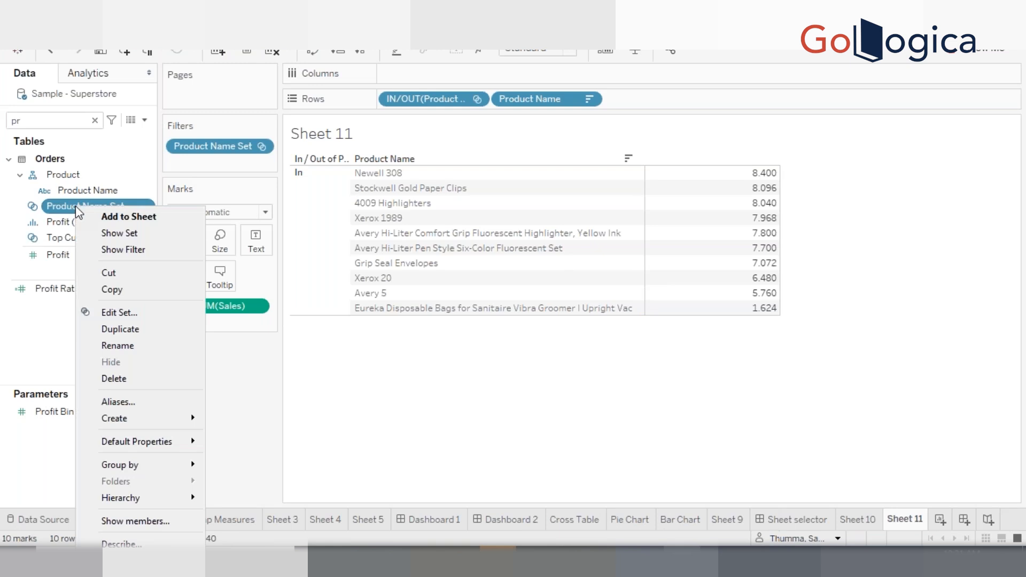
{"action": "left_click", "coordinate": [130, 330]}
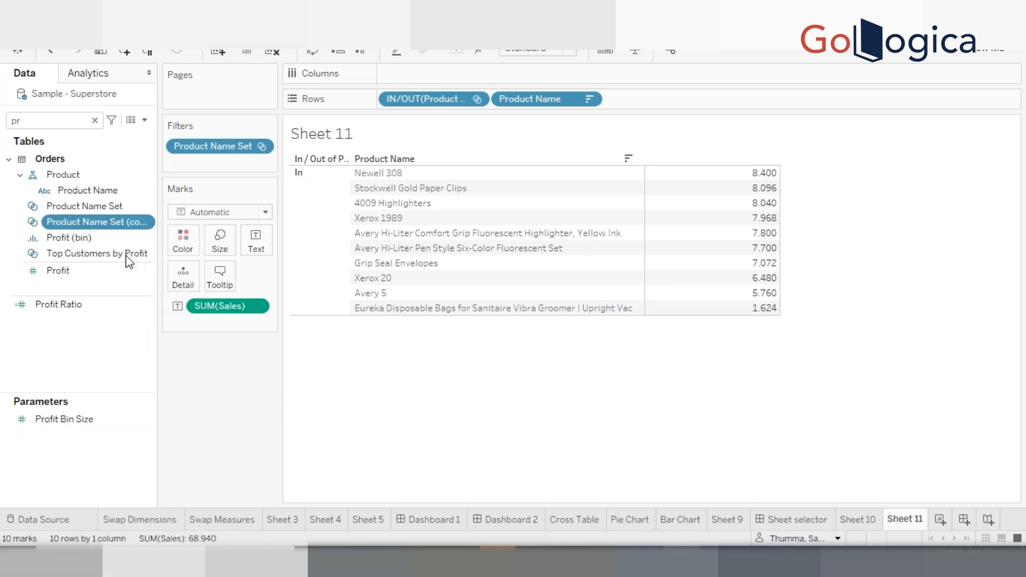
{"action": "right_click", "coordinate": [89, 222]}
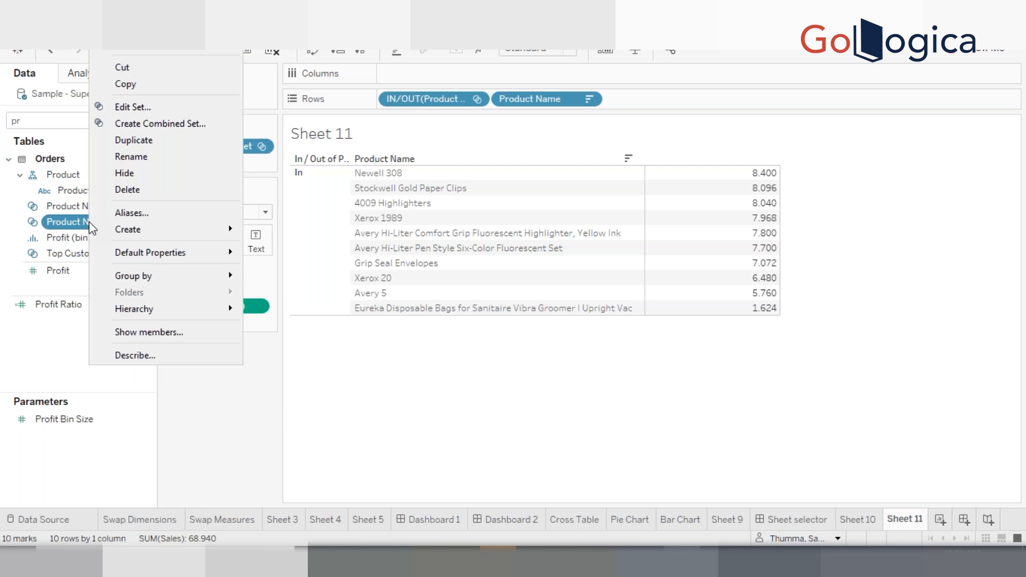
{"action": "left_click", "coordinate": [142, 102]}
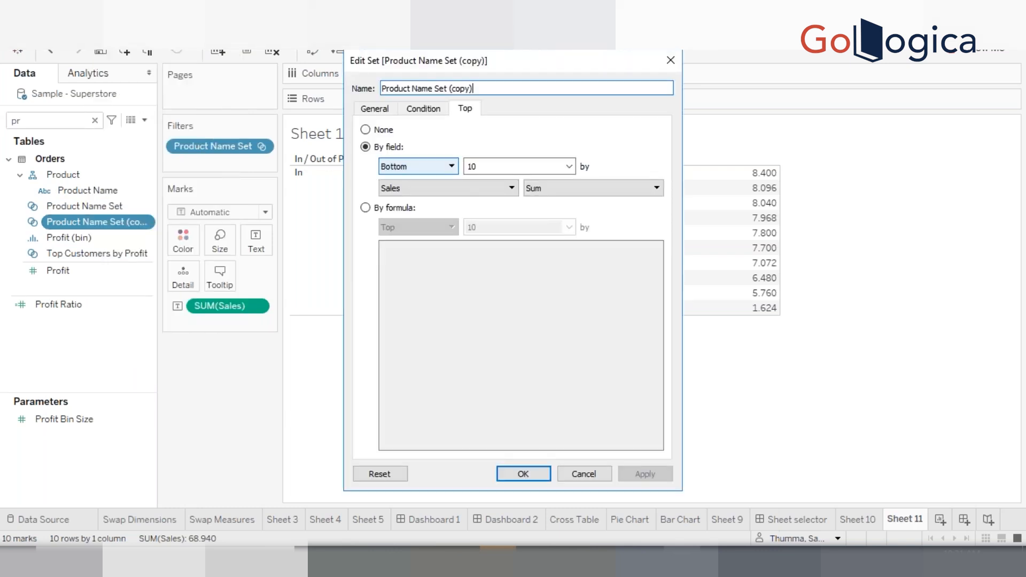
Change the copied set's Top condition to Top 5 by Sum of Sales and confirm
{"action": "left_click", "coordinate": [420, 165]}
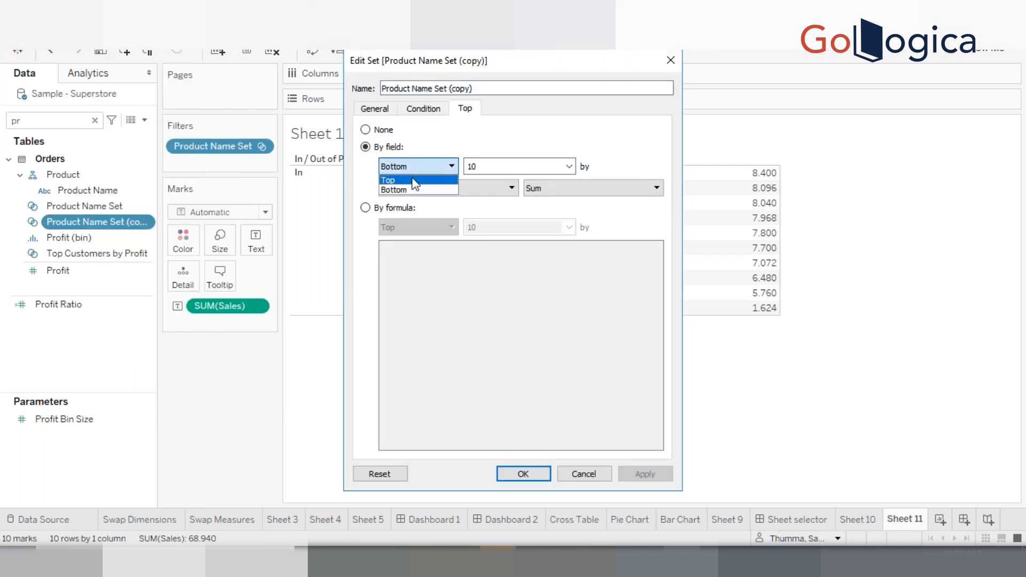
{"action": "left_click", "coordinate": [416, 181]}
{"action": "key", "text": "Tab"}
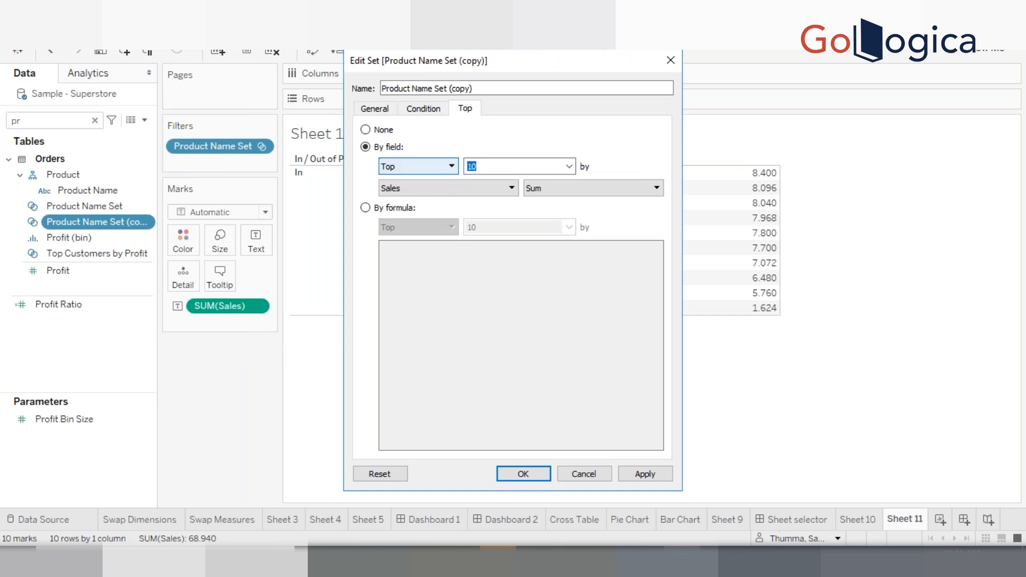
{"action": "type", "text": "5"}
{"action": "left_click", "coordinate": [515, 475]}
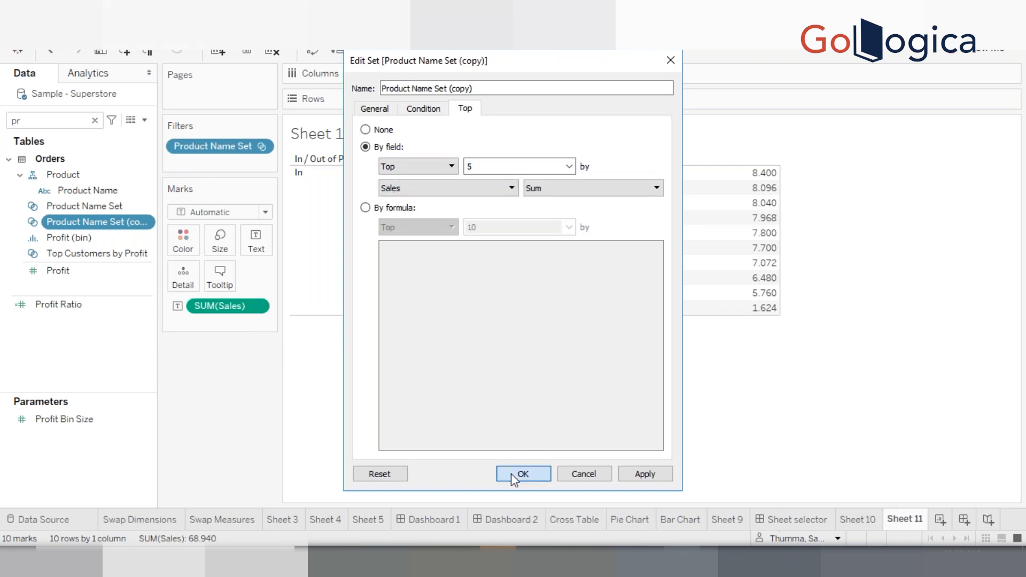
Edit Product Name Set to keep the Bottom 5 products by Sum of Sales and confirm
{"action": "left_click", "coordinate": [102, 191]}
{"action": "left_click", "coordinate": [103, 208]}
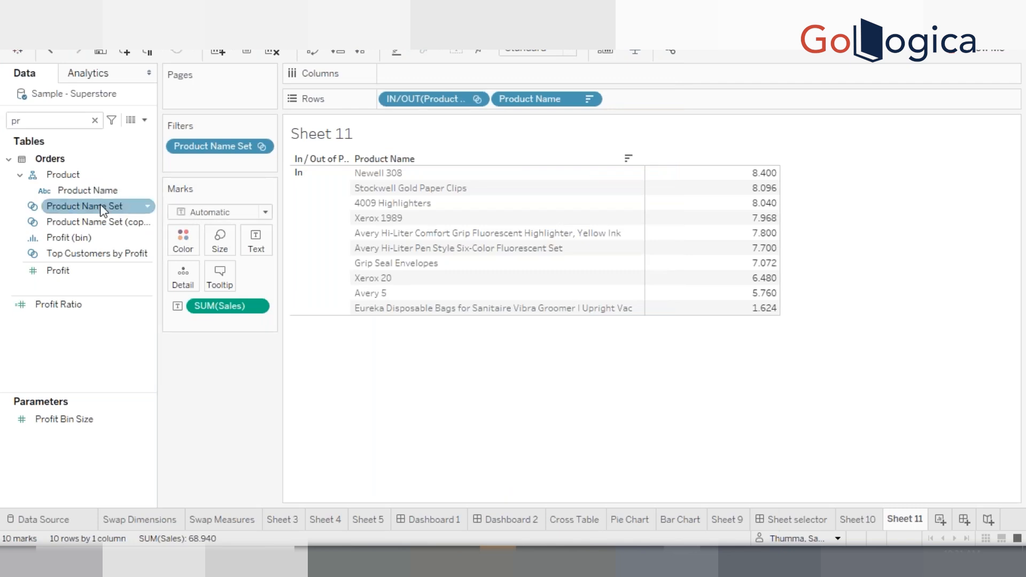
{"action": "right_click", "coordinate": [103, 209]}
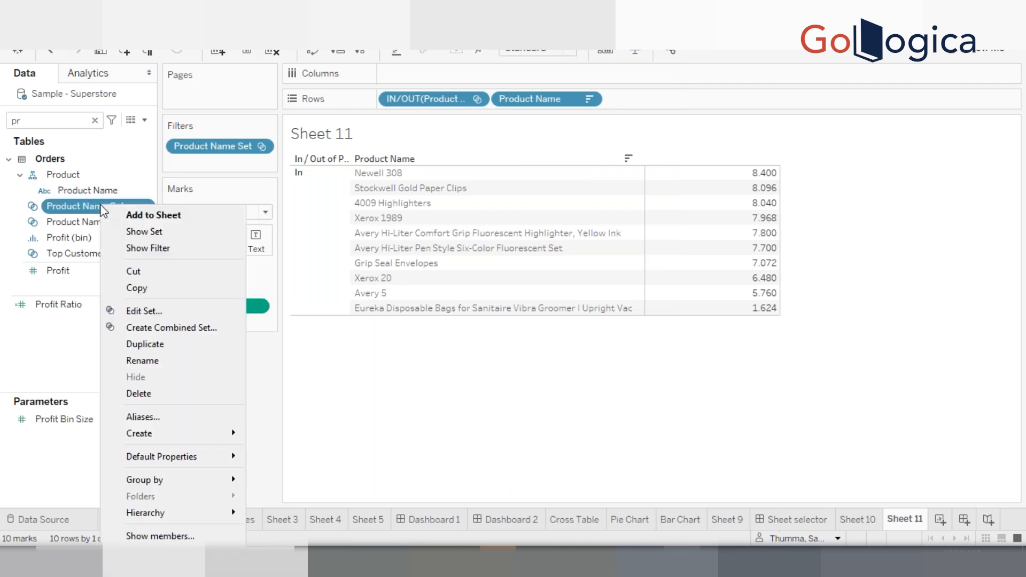
{"action": "left_click", "coordinate": [140, 311]}
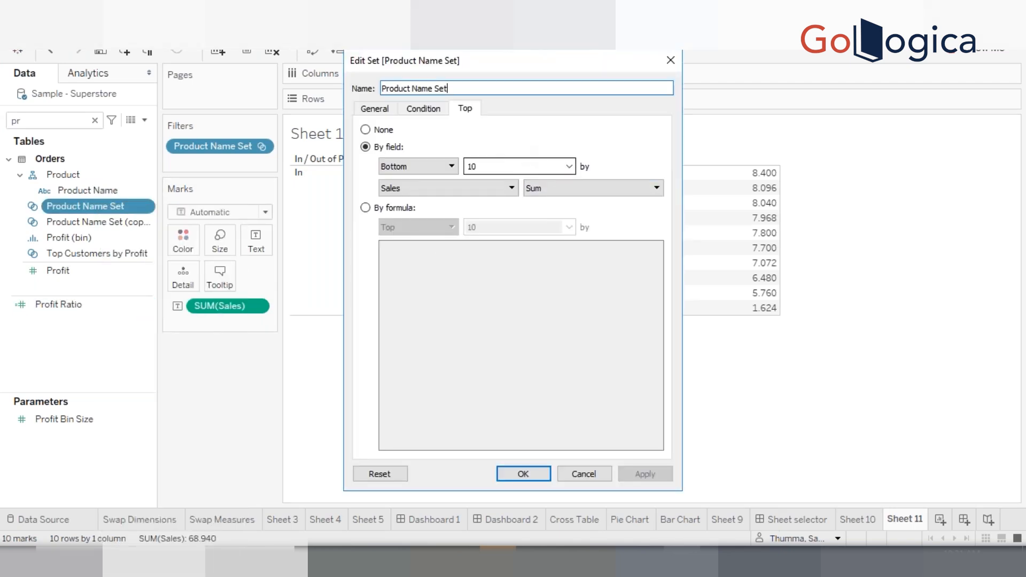
{"action": "left_click_drag", "start_coordinate": [507, 166], "coordinate": [426, 160]}
{"action": "type", "text": "5"}
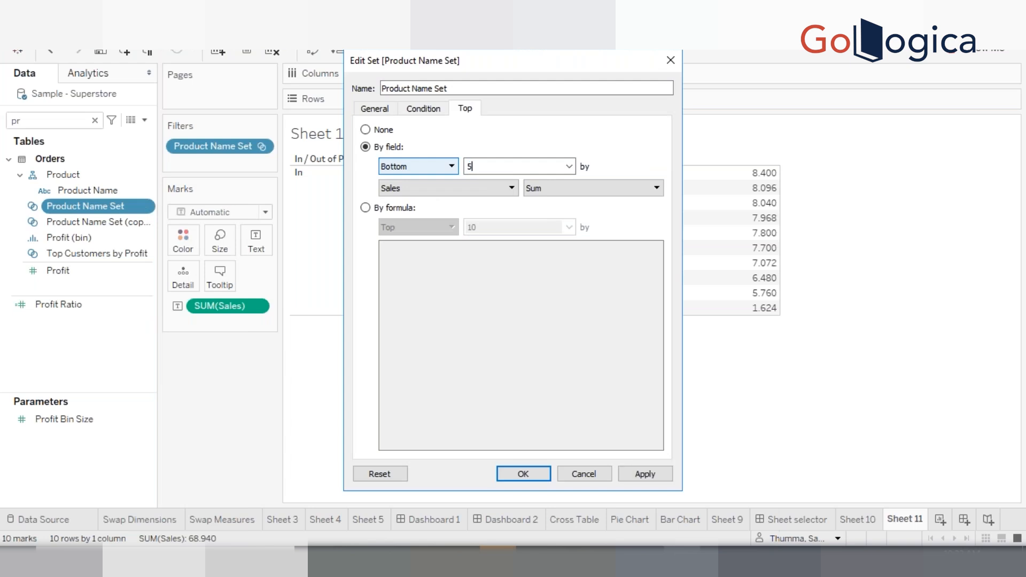
{"action": "left_click", "coordinate": [524, 473]}
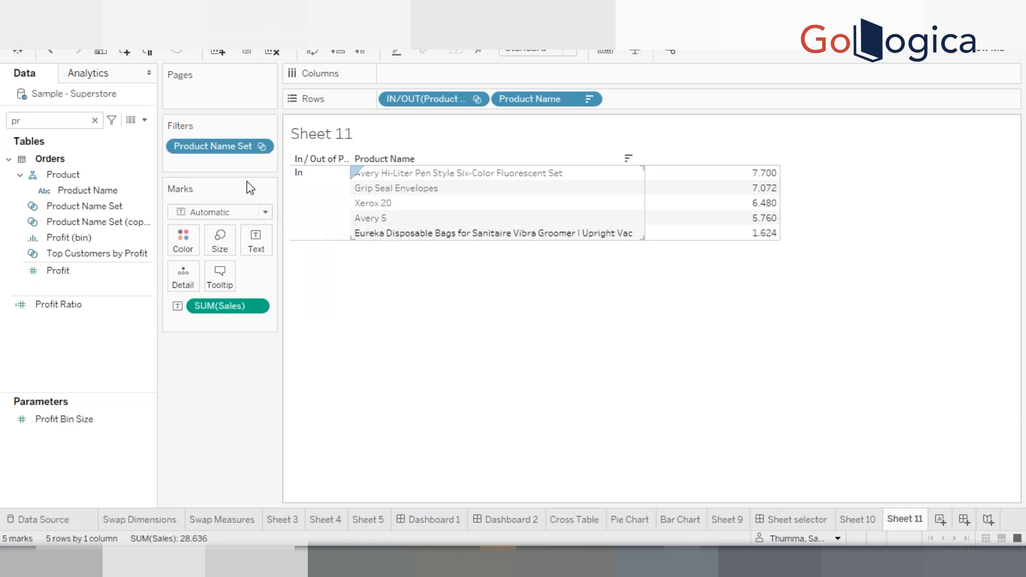
Combine Product Name Set and its copy into a new set named Top5bottom5 with all members in both sets
{"action": "left_click", "coordinate": [94, 222]}
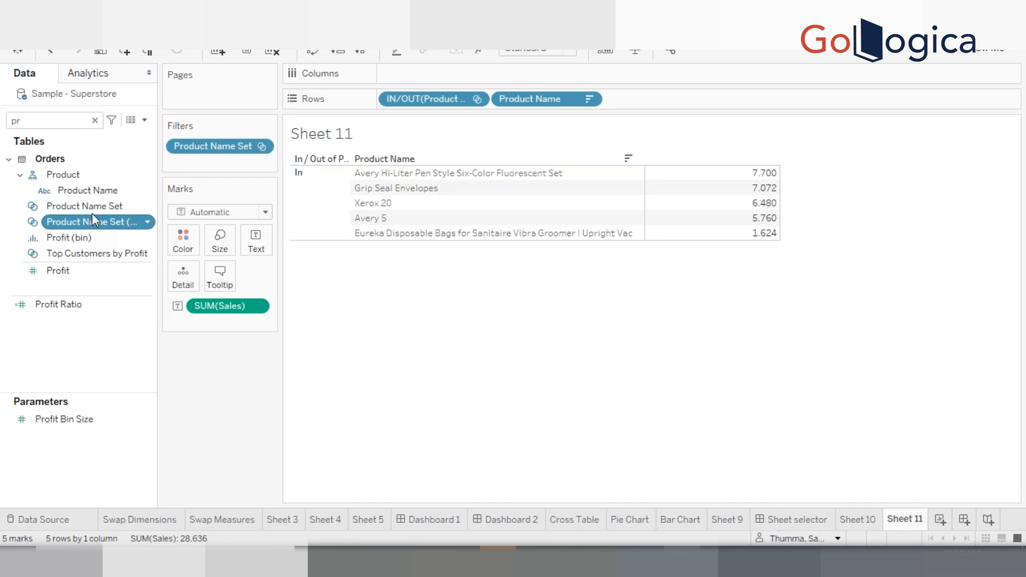
{"action": "left_click", "coordinate": [92, 210], "text": "ctrl"}
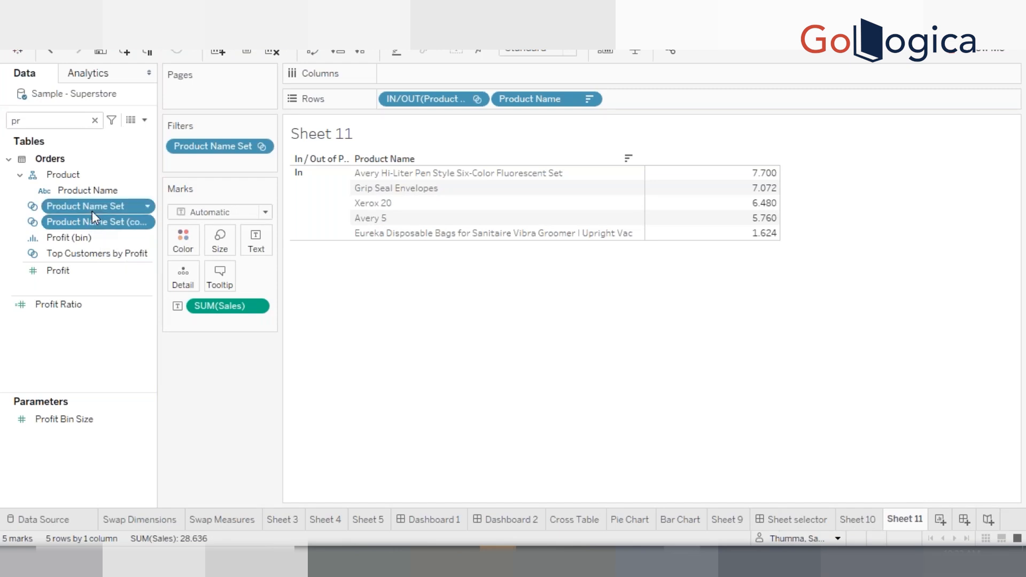
{"action": "right_click", "coordinate": [92, 210]}
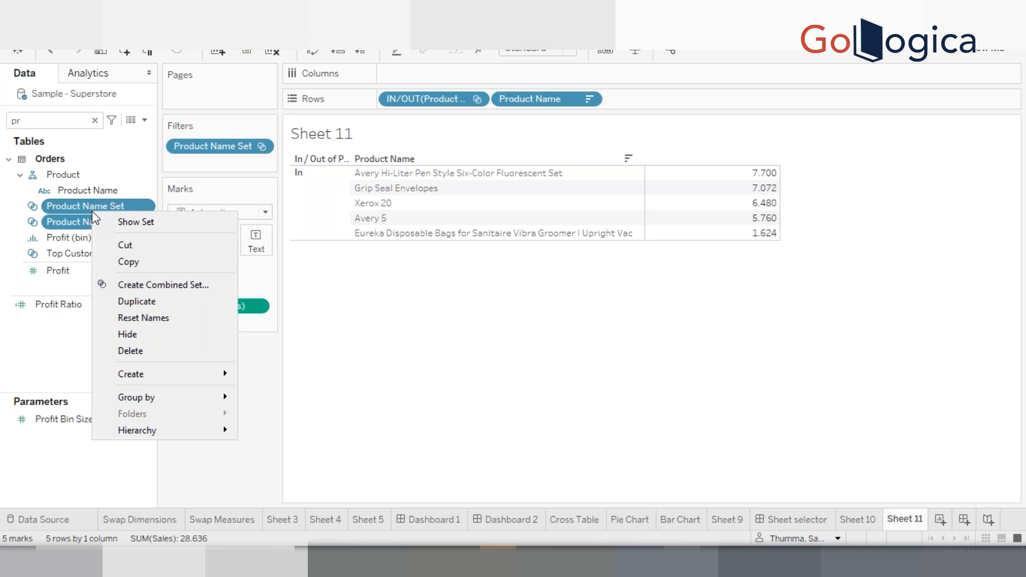
{"action": "left_click", "coordinate": [155, 287]}
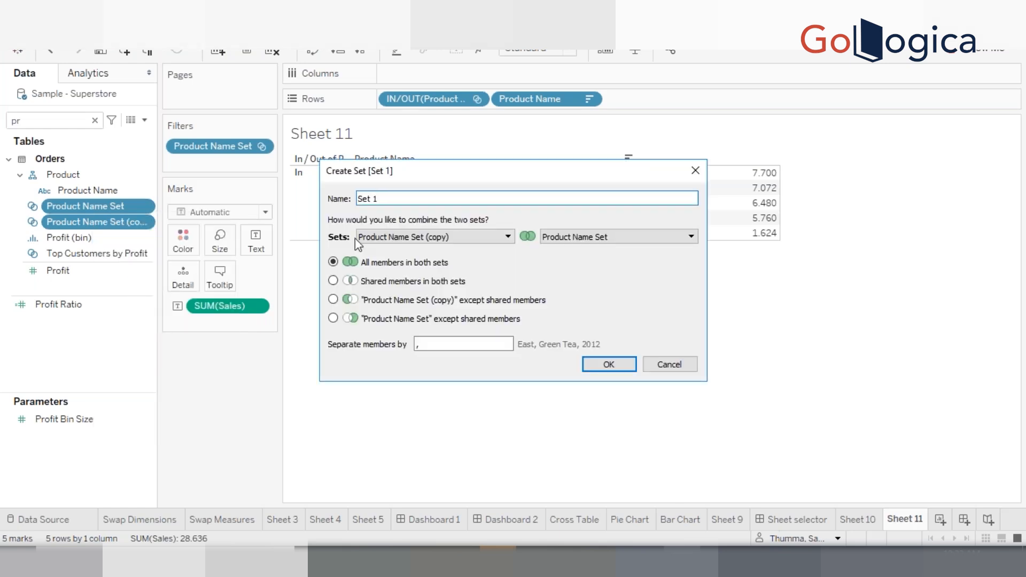
{"action": "triple_click", "coordinate": [393, 201]}
{"action": "type", "text": "Top5 bottom5"}
{"action": "left_click", "coordinate": [607, 365]}
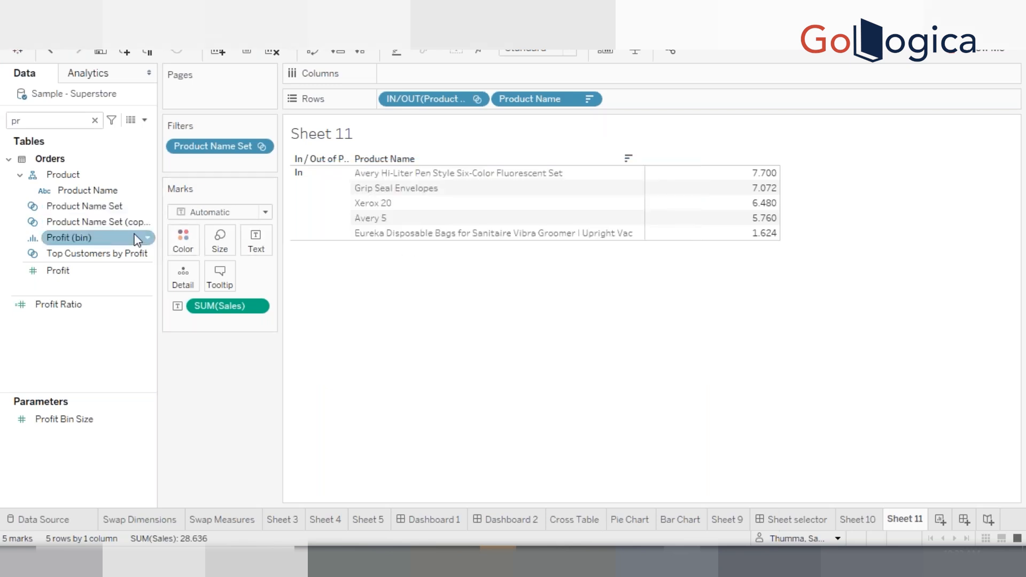
Search the fields for top and use the Top5bottom5 set as the view's filter
{"action": "left_click", "coordinate": [65, 114]}
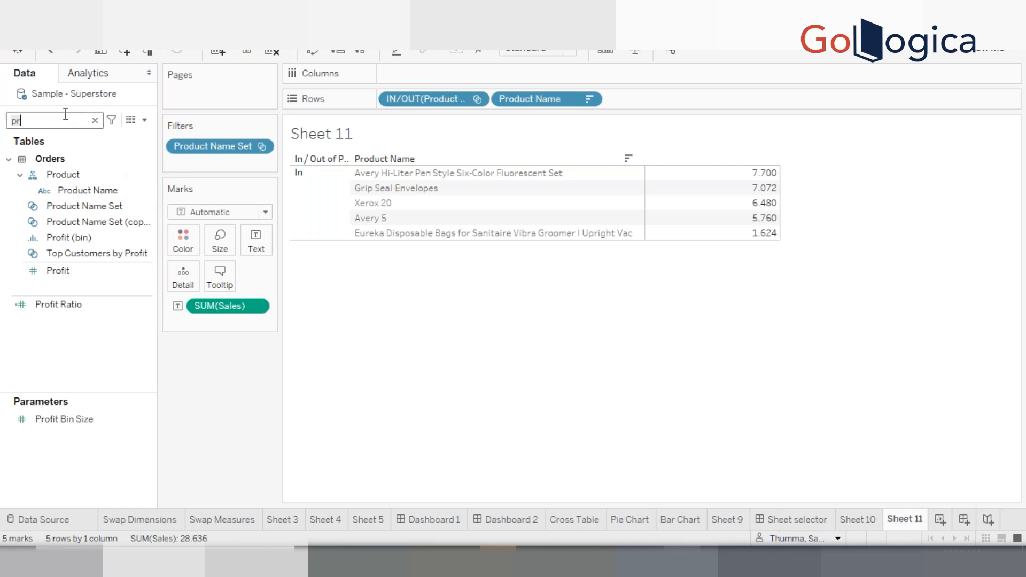
{"action": "type", "text": "top"}
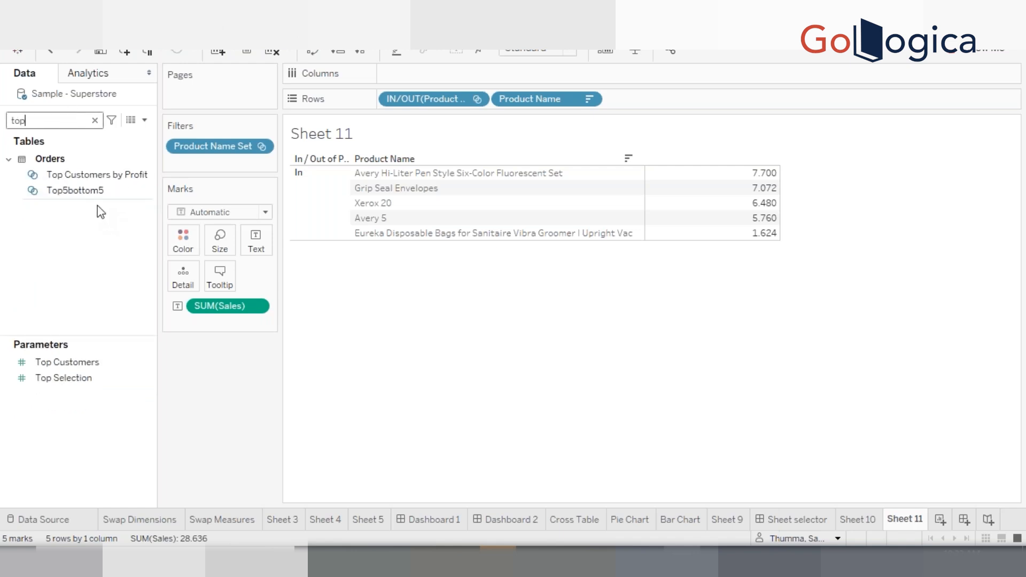
{"action": "left_click", "coordinate": [92, 193]}
{"action": "left_click_drag", "start_coordinate": [210, 177], "coordinate": [217, 142]}
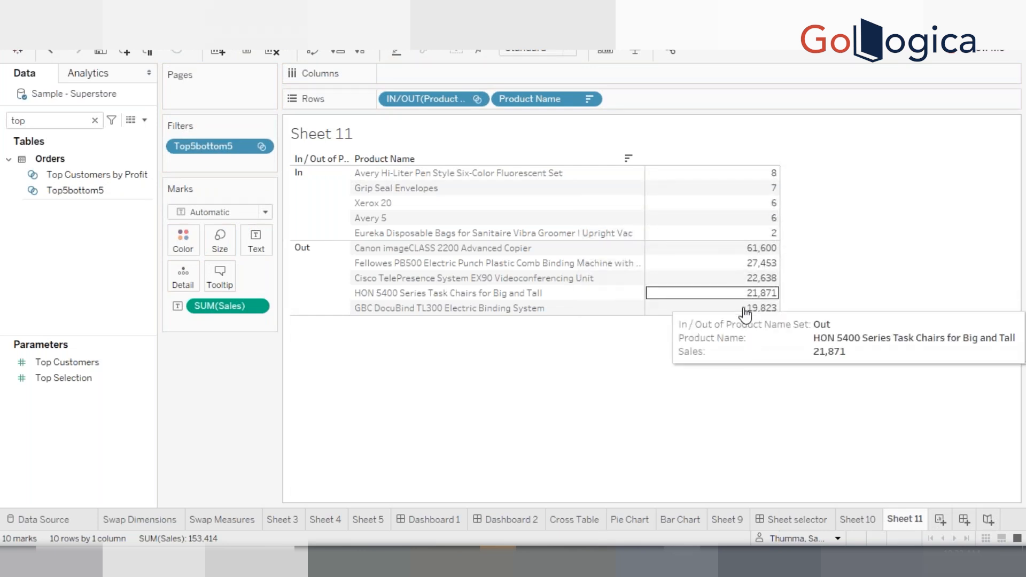
Rename the In header's alias to Bottom 5 and the Out header's alias to Top 5
{"action": "right_click", "coordinate": [311, 198]}
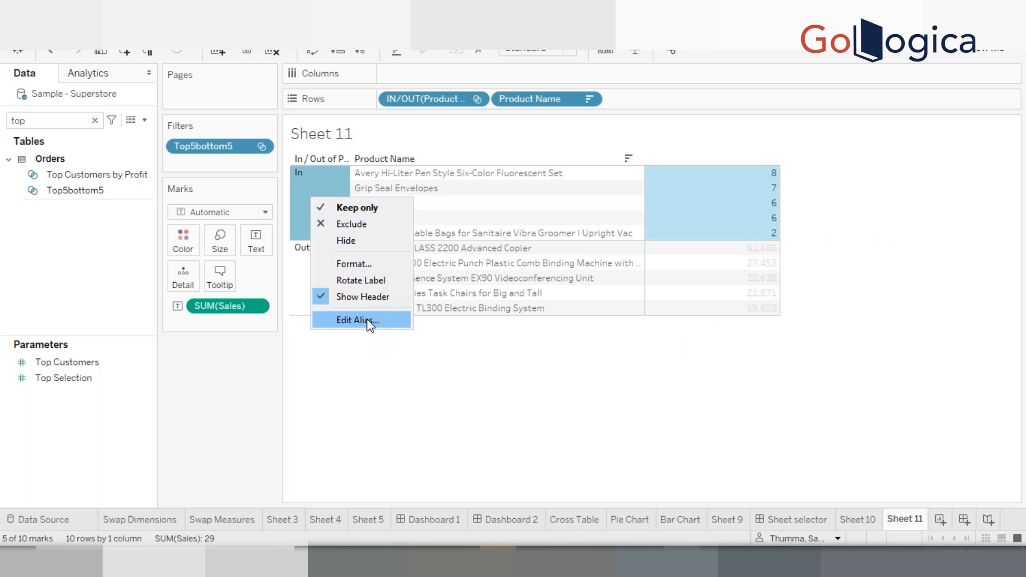
{"action": "left_click", "coordinate": [371, 320]}
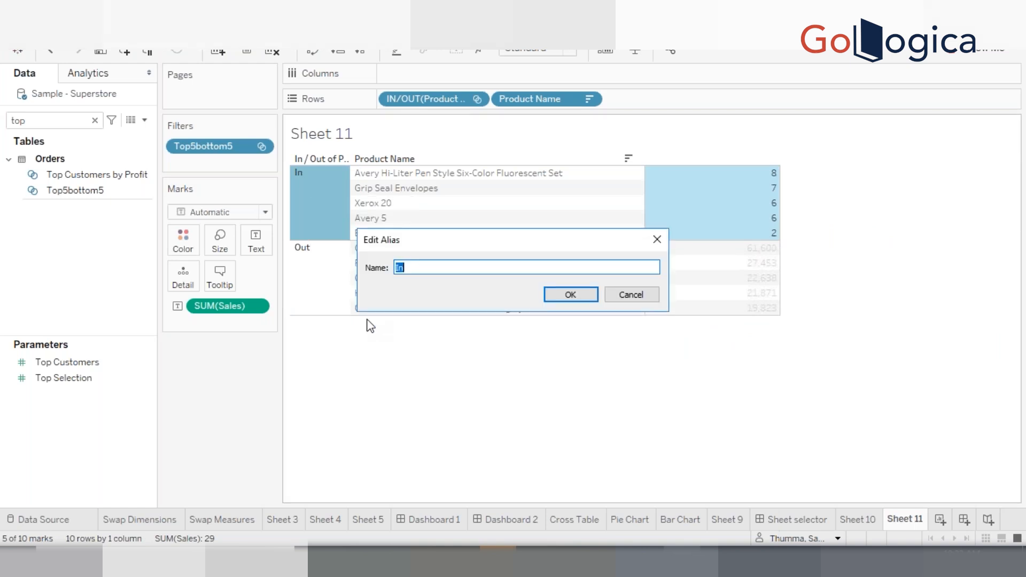
{"action": "type", "text": "Bottom 5"}
{"action": "key", "text": "Return"}
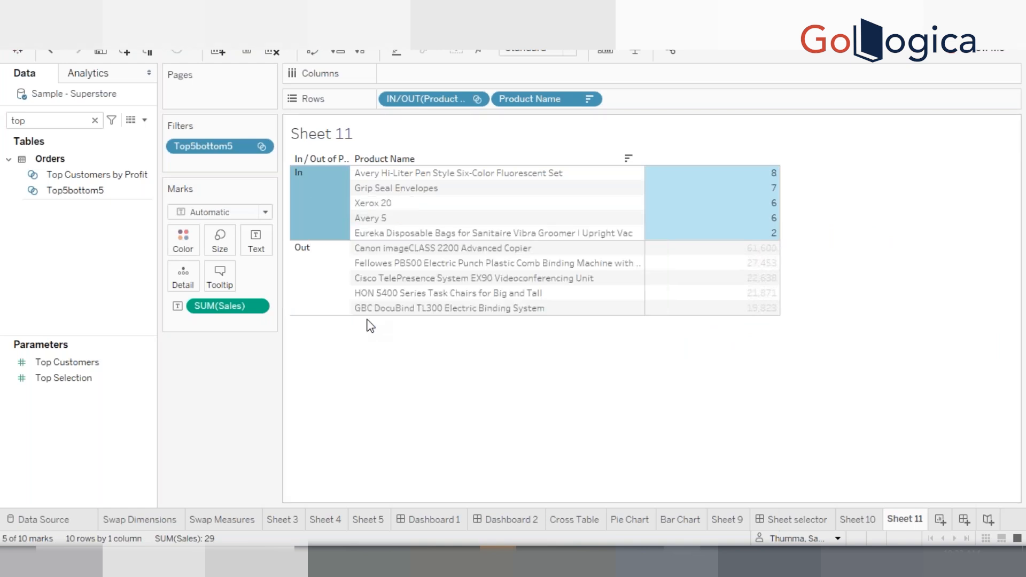
{"action": "left_click", "coordinate": [316, 279]}
{"action": "right_click", "coordinate": [317, 279]}
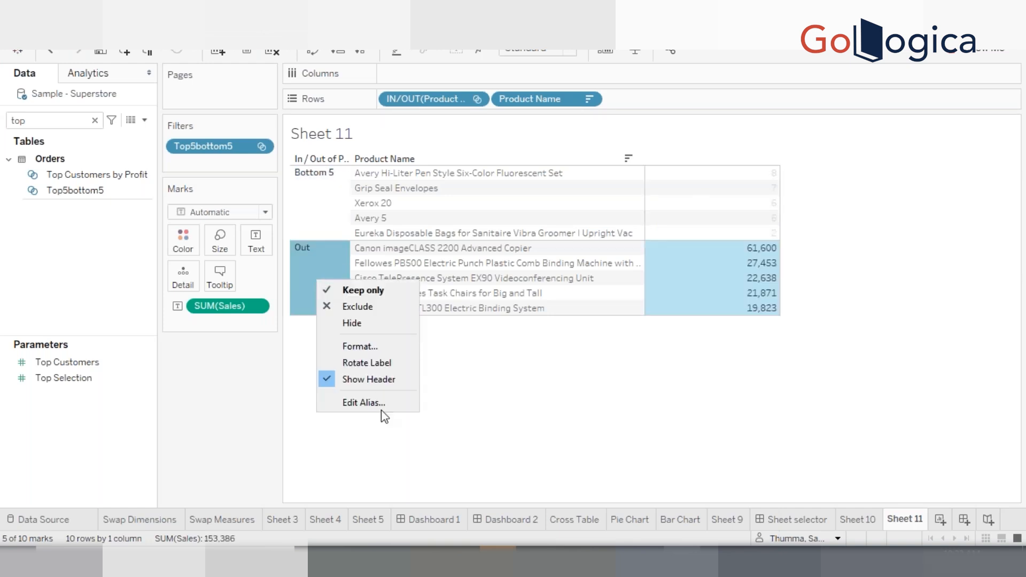
{"action": "left_click", "coordinate": [364, 402]}
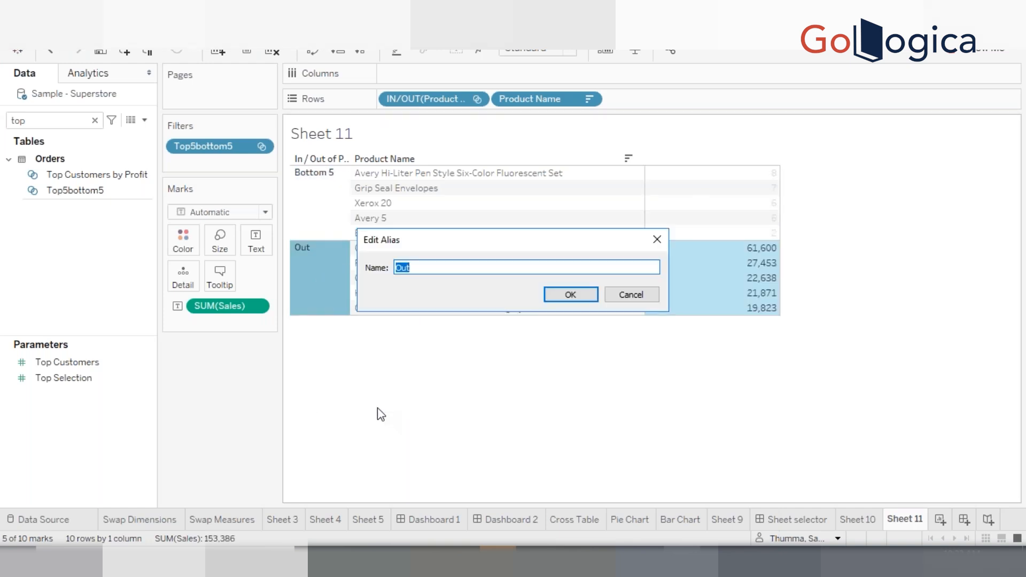
{"action": "type", "text": "Top 5"}
{"action": "key", "text": "Return"}
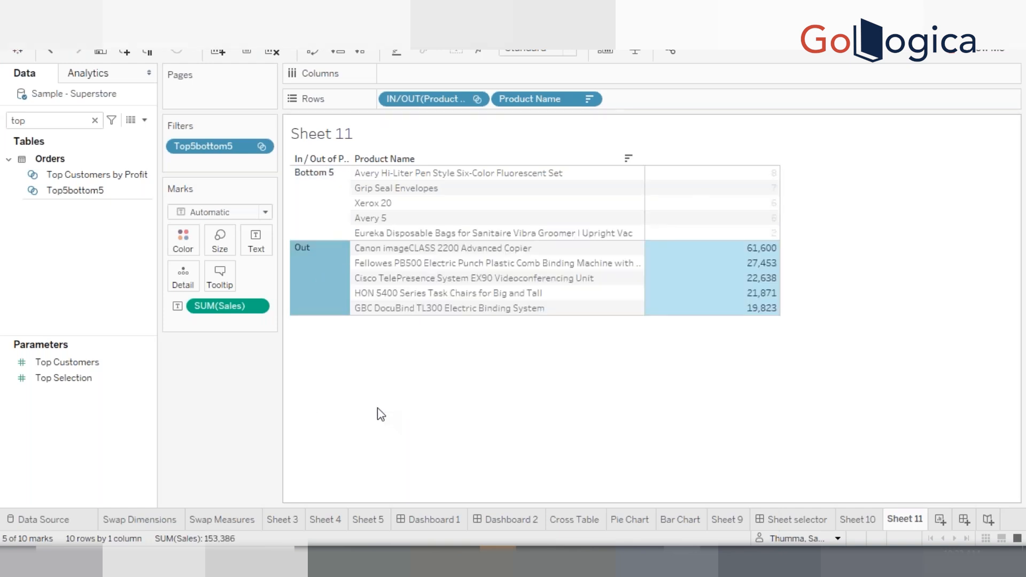
{"action": "left_click", "coordinate": [450, 387]}
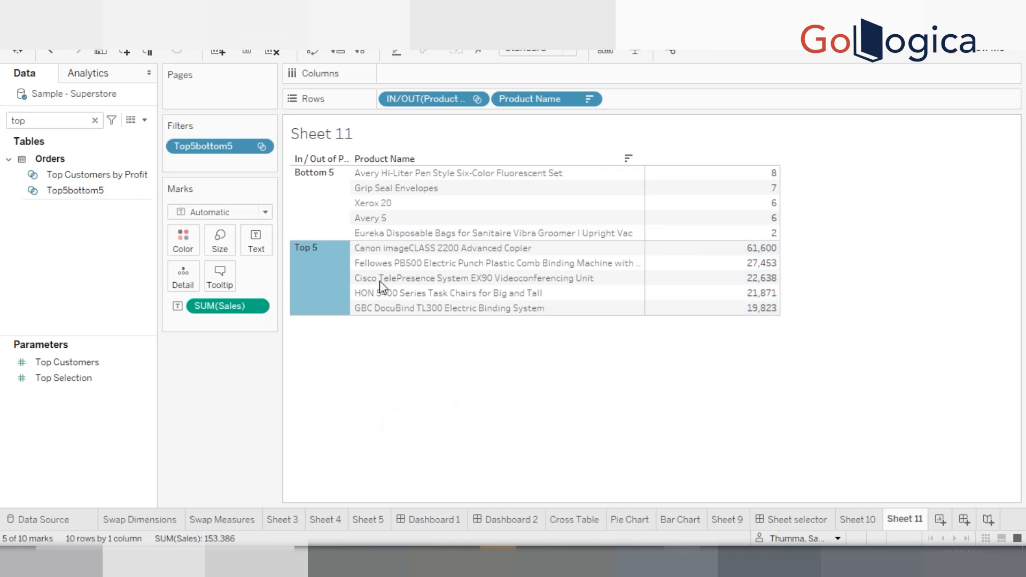
Sort the In/Out field manually so Top 5 is listed before Bottom 5
{"action": "right_click", "coordinate": [425, 102]}
{"action": "left_click", "coordinate": [472, 184]}
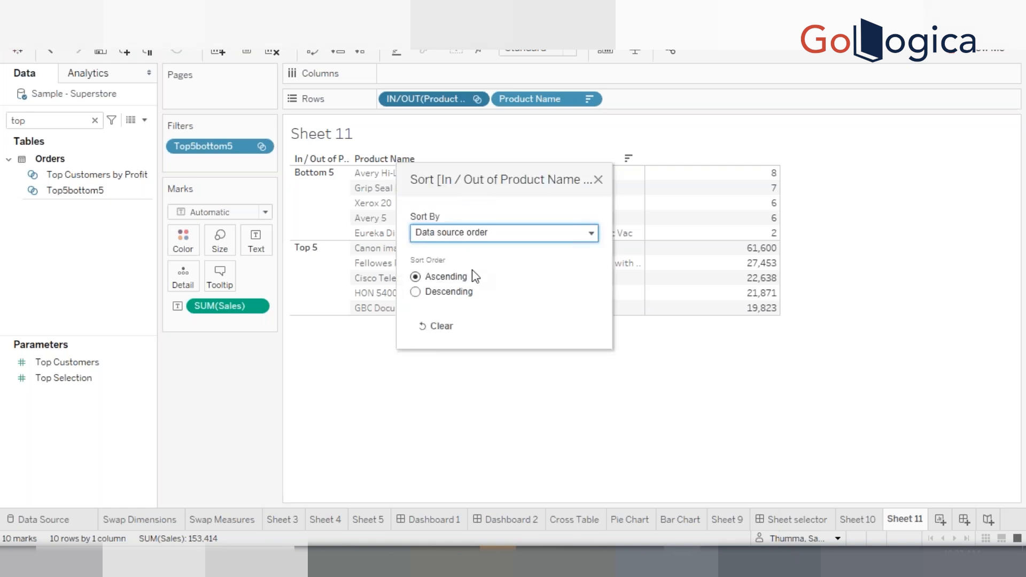
{"action": "left_click", "coordinate": [481, 237]}
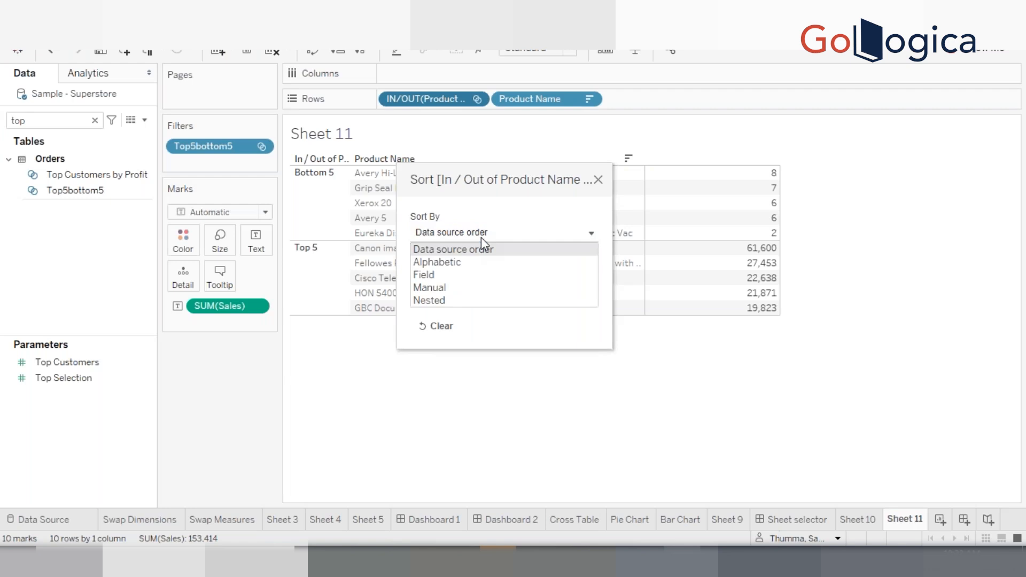
{"action": "left_click", "coordinate": [469, 281]}
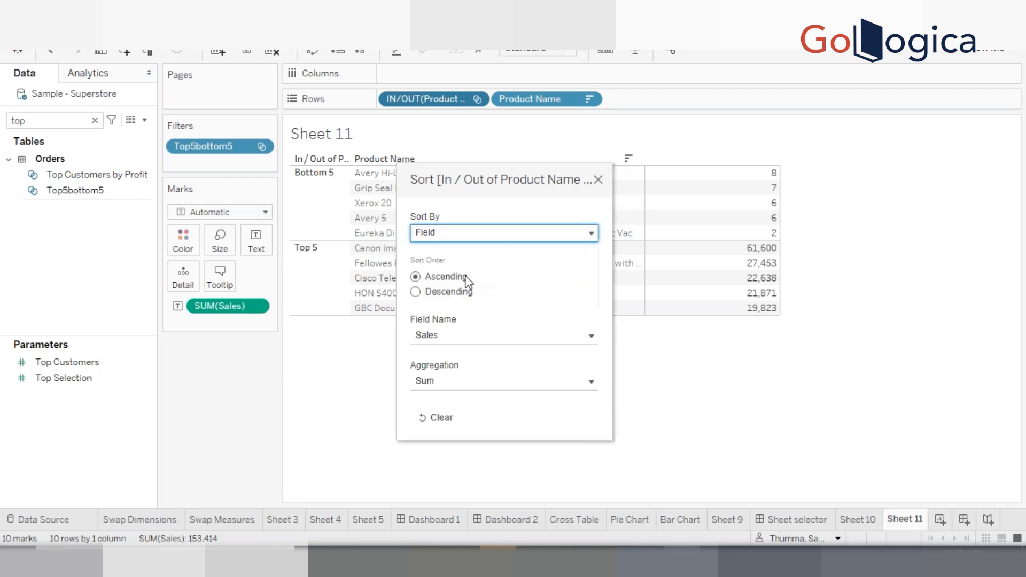
{"action": "left_click", "coordinate": [474, 238]}
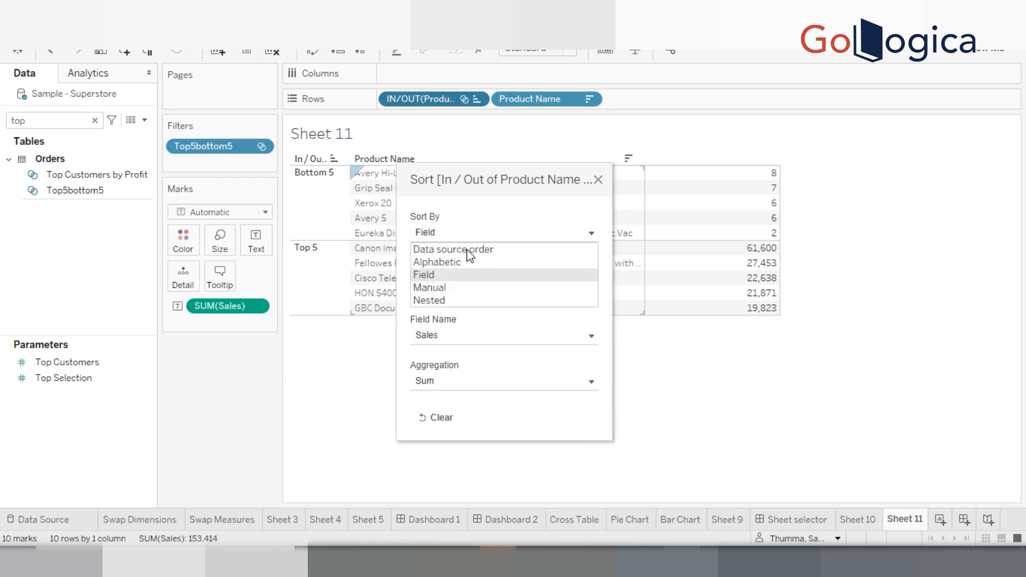
{"action": "left_click", "coordinate": [455, 287]}
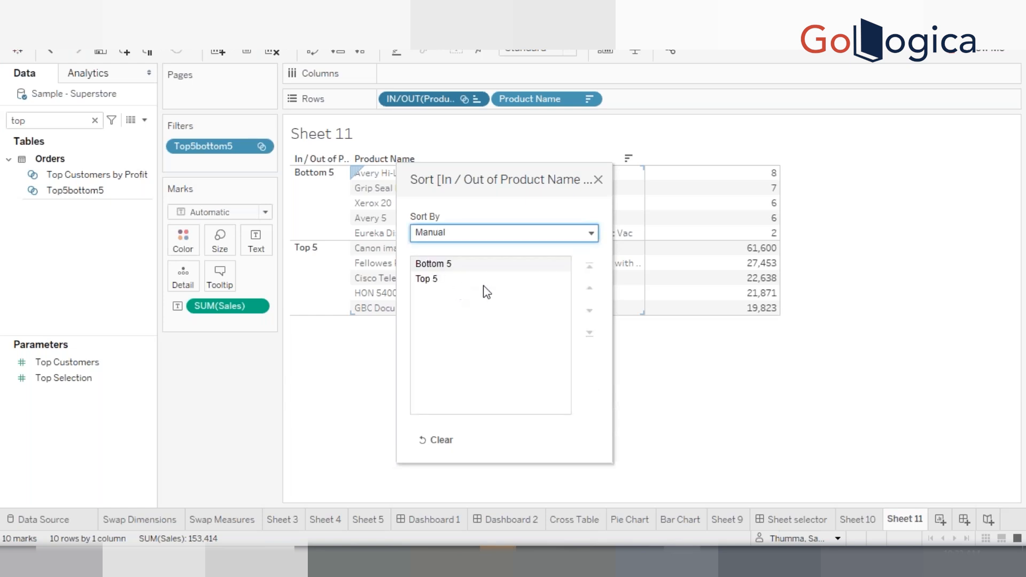
{"action": "left_click", "coordinate": [459, 283]}
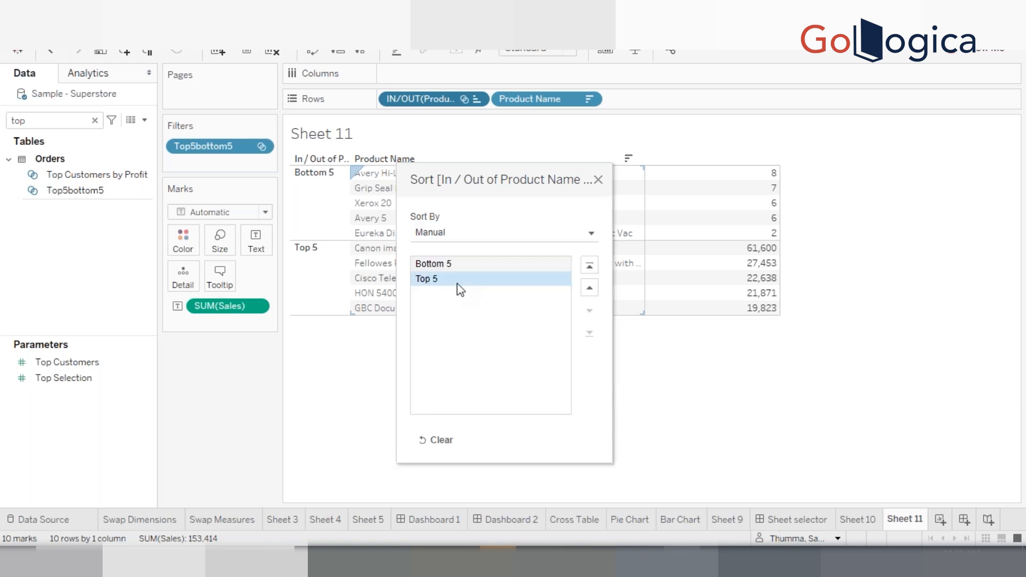
{"action": "left_click", "coordinate": [593, 264]}
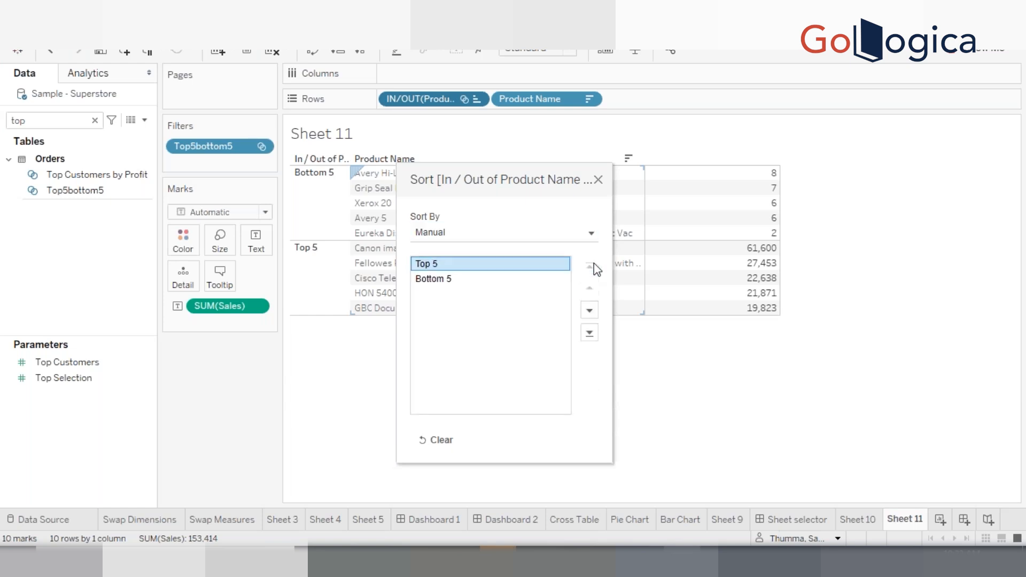
{"action": "left_click", "coordinate": [598, 180]}
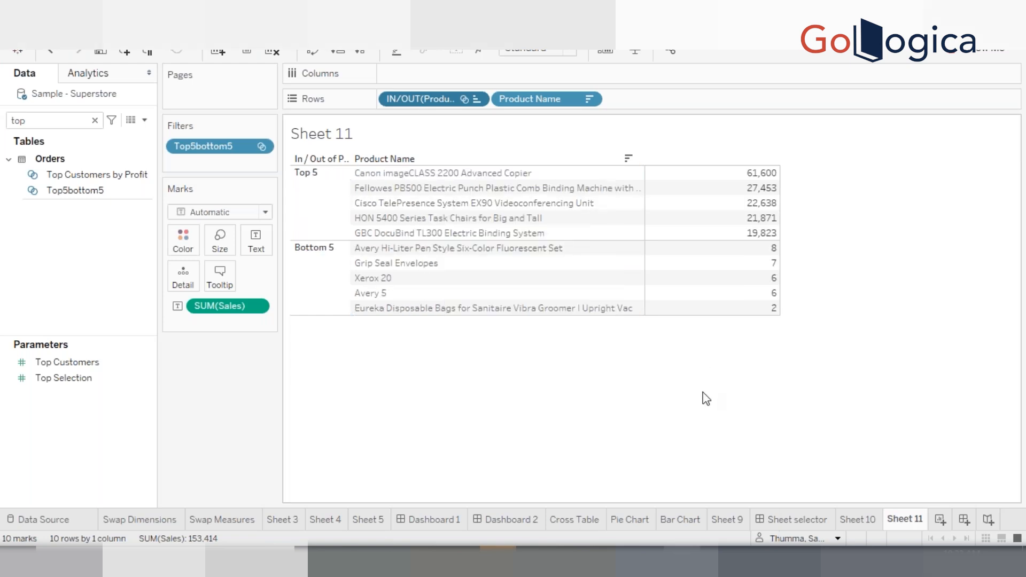
Rename the worksheet to Sets
{"action": "double_click", "coordinate": [907, 519]}
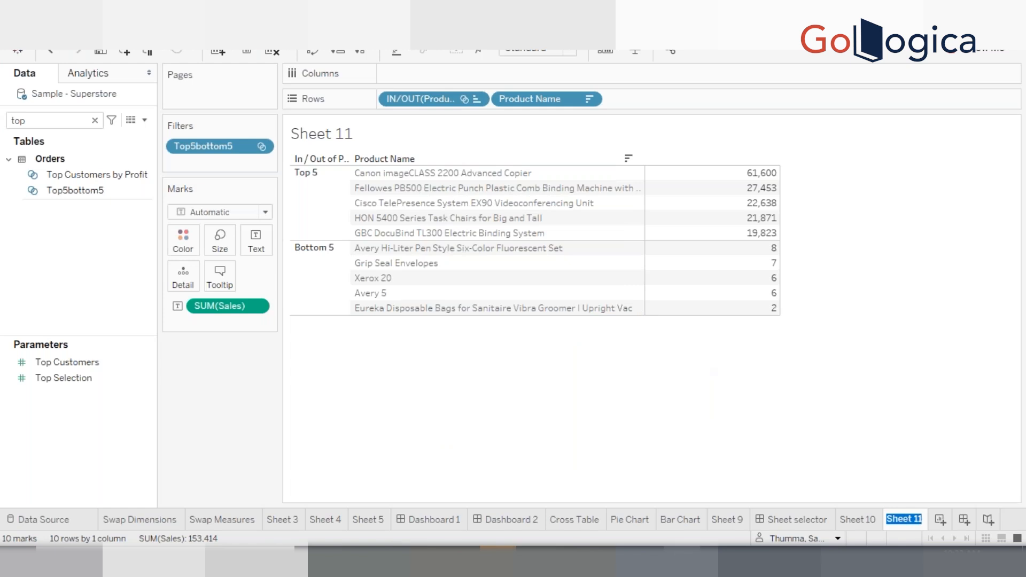
{"action": "type", "text": "Sets"}
{"action": "key", "text": "Return"}
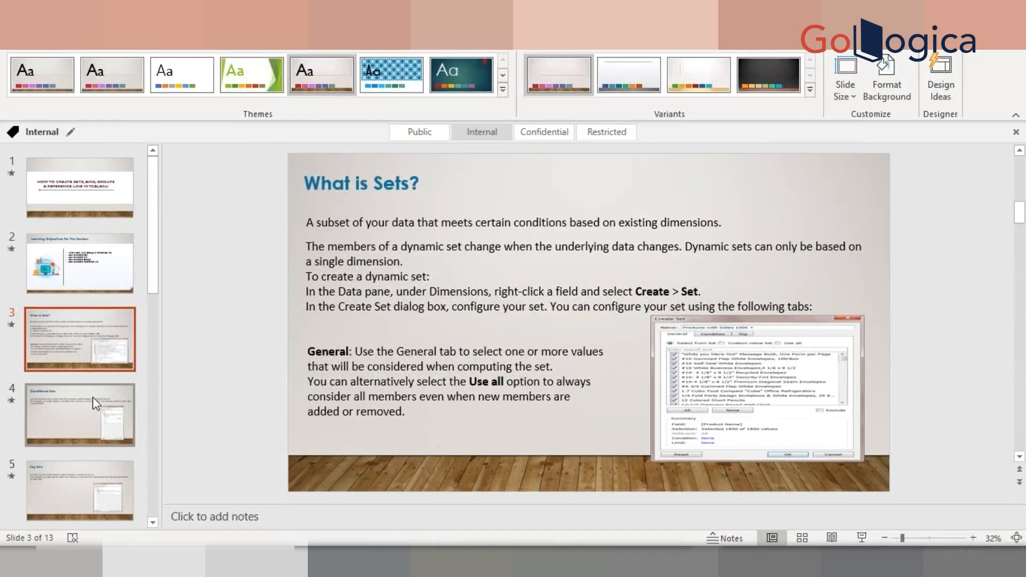
Switch to the PowerPoint presentation and step between the What is Sets? and Conditional Sets slides
{"action": "left_click", "coordinate": [95, 403]}
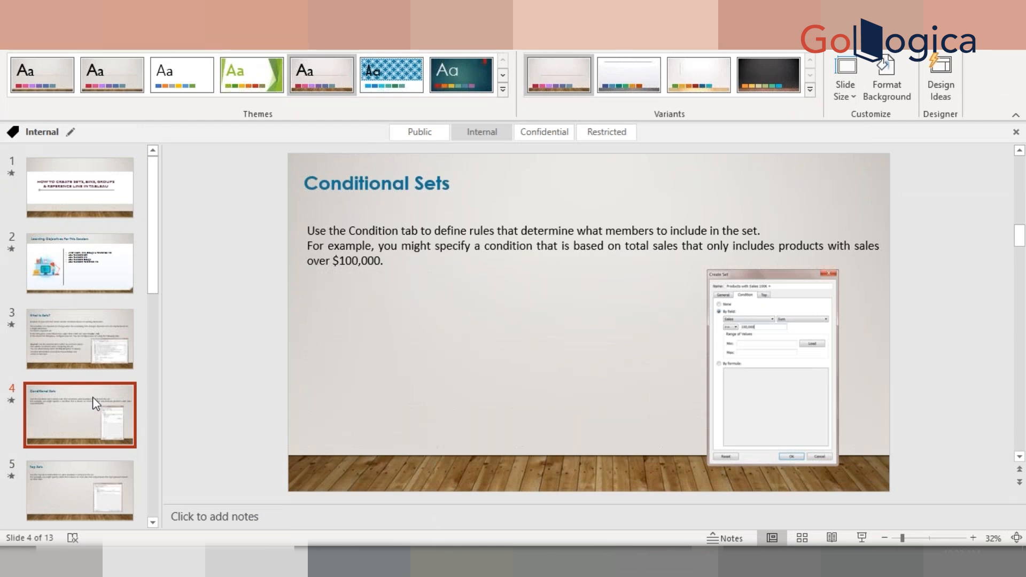
{"action": "key", "text": "Up"}
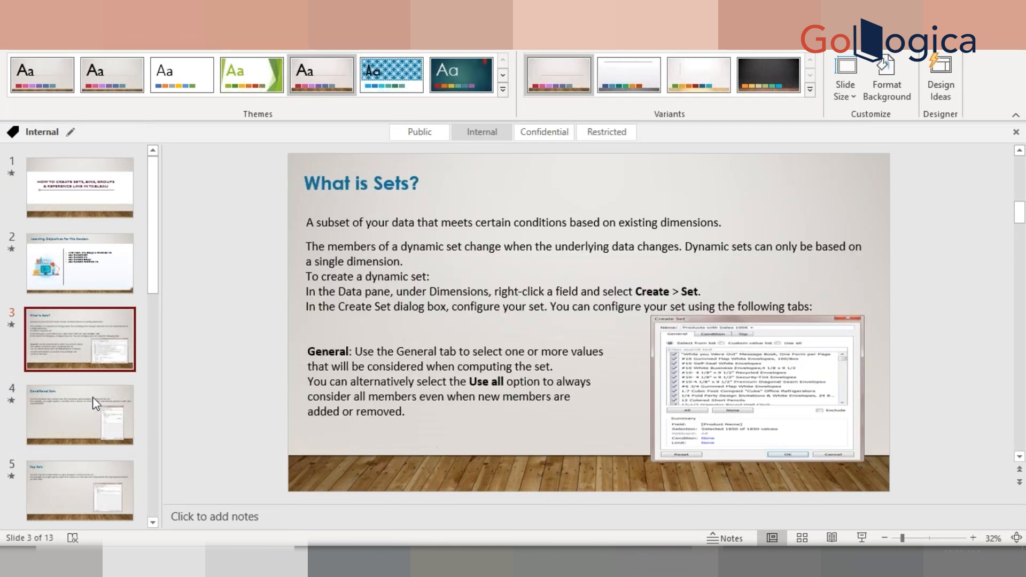
{"action": "left_click", "coordinate": [92, 397]}
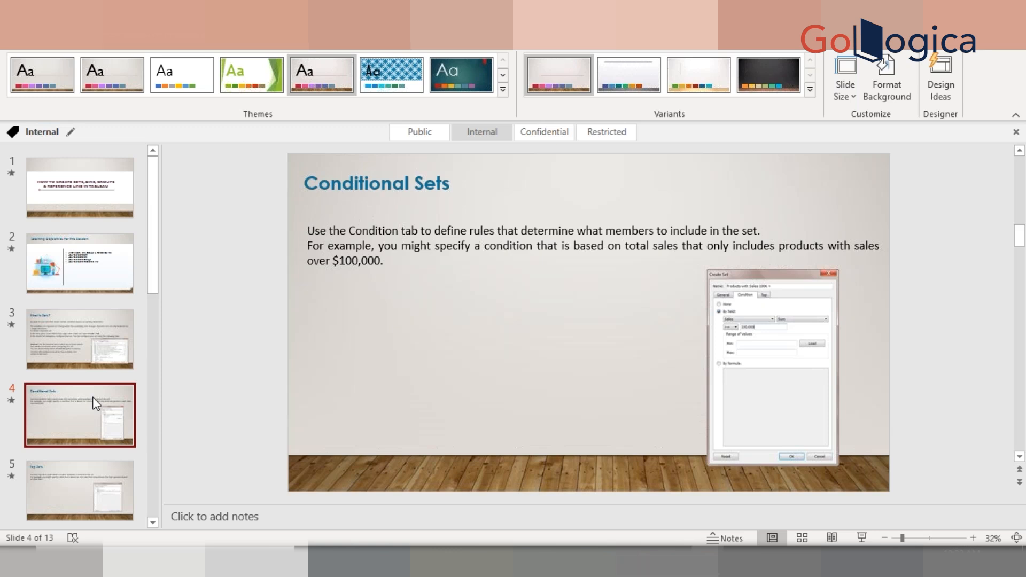
Step forward through the Top Sets and How to create Bins slides
{"action": "key", "text": "Down"}
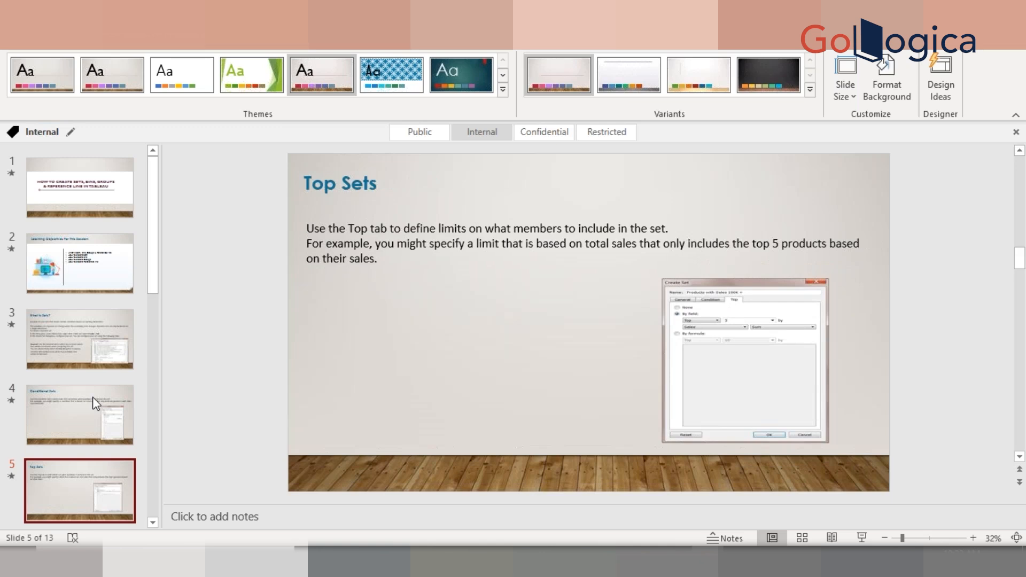
{"action": "key", "text": "Down"}
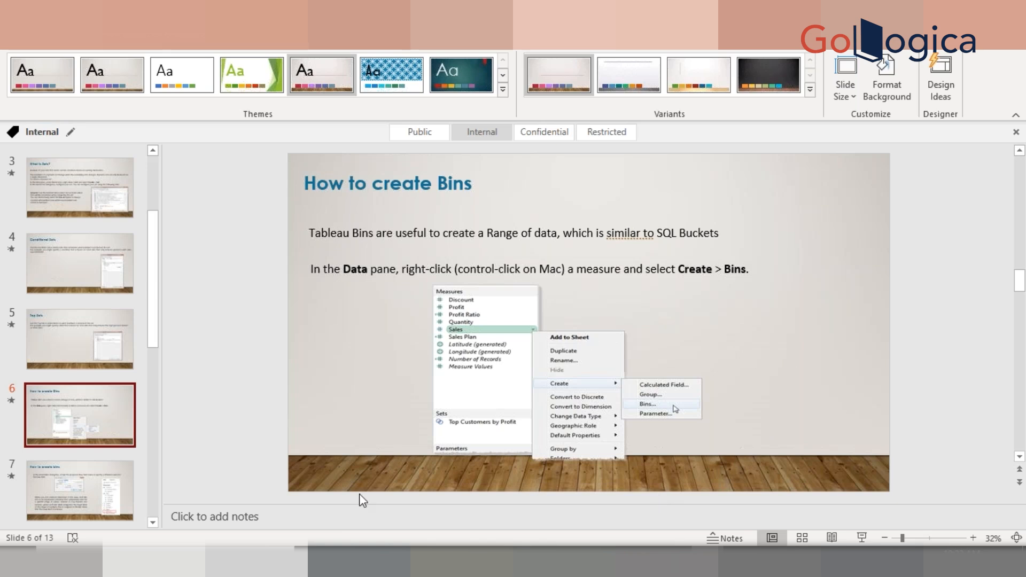
Switch to Excel by searching for it and open a blank workbook
{"action": "key", "text": "super"}
{"action": "type", "text": "excel"}
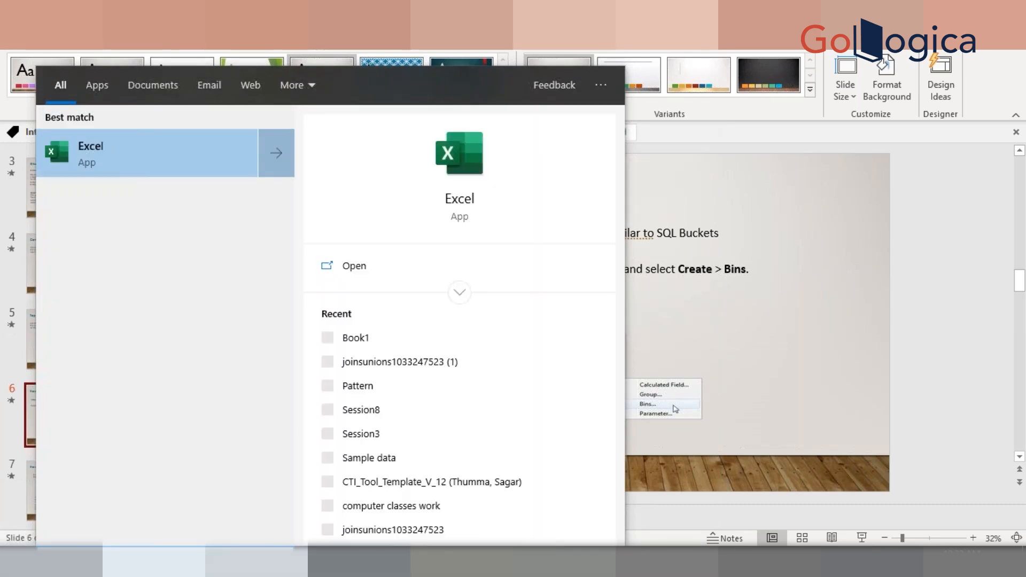
{"action": "key", "text": "Return"}
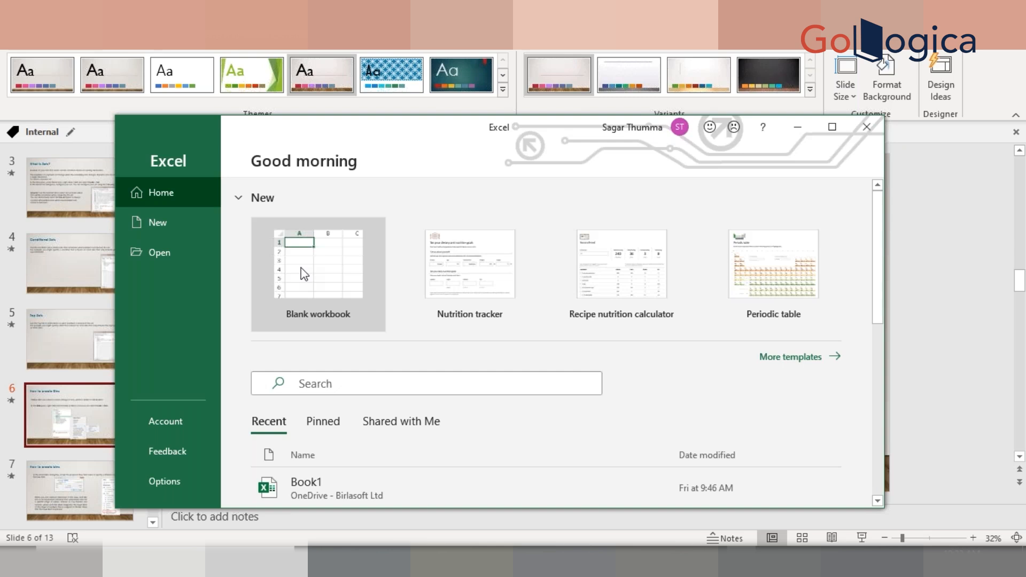
{"action": "left_click", "coordinate": [305, 274]}
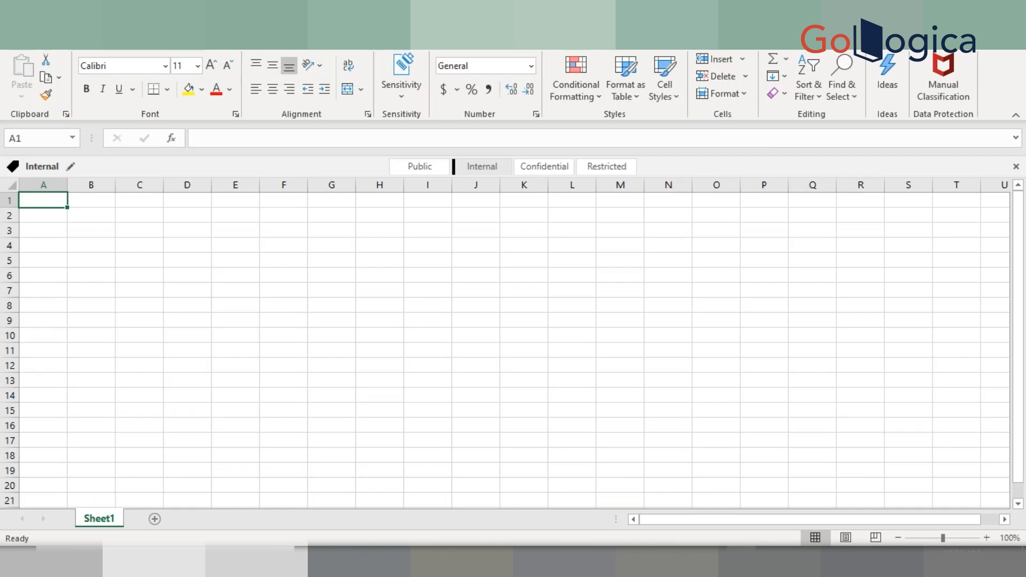
Enter the column headers Products and Sales in the first row
{"action": "type", "text": "Pr"}
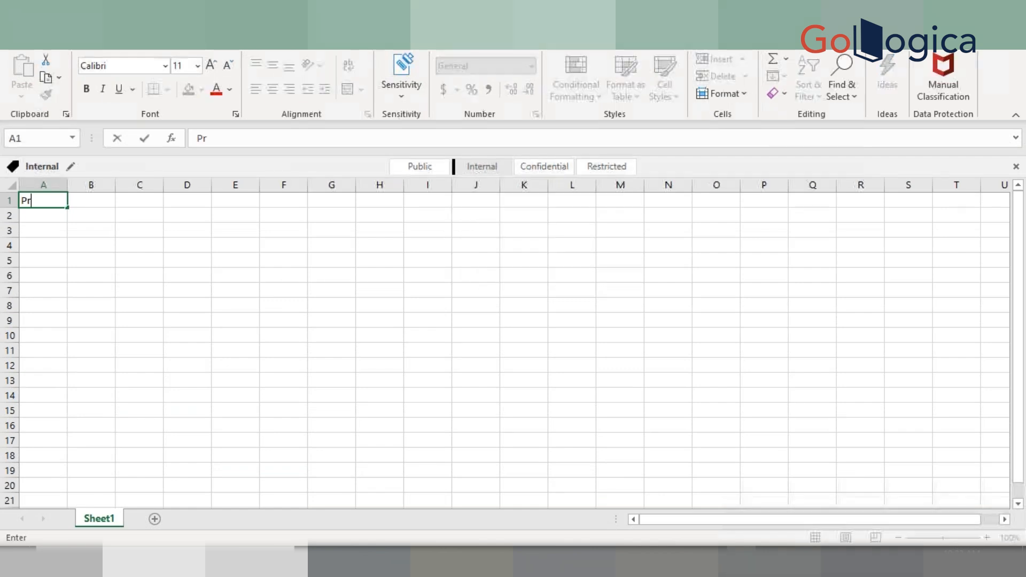
{"action": "type", "text": "oducts"}
{"action": "key", "text": "Tab"}
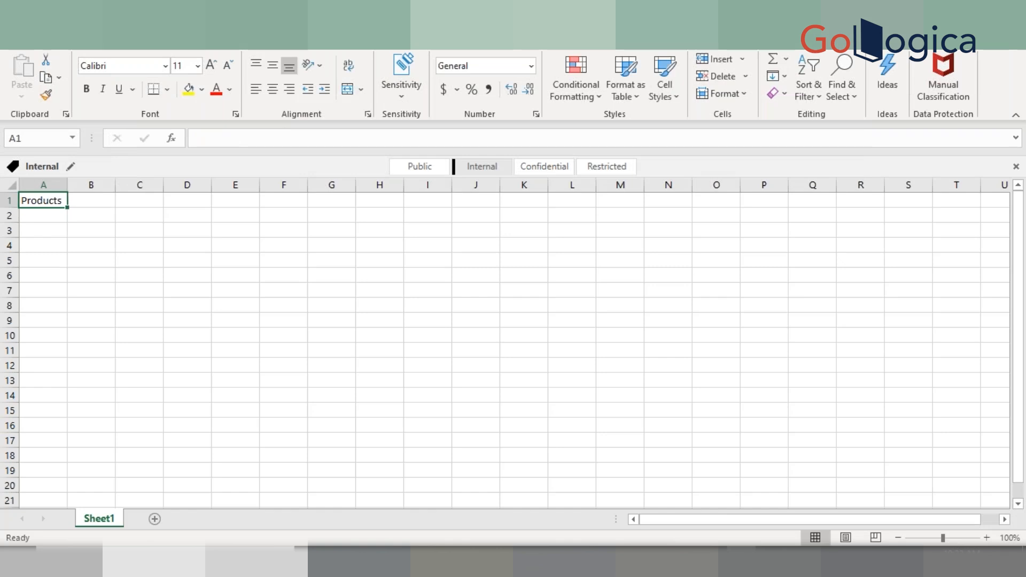
{"action": "type", "text": "Sa;e"}
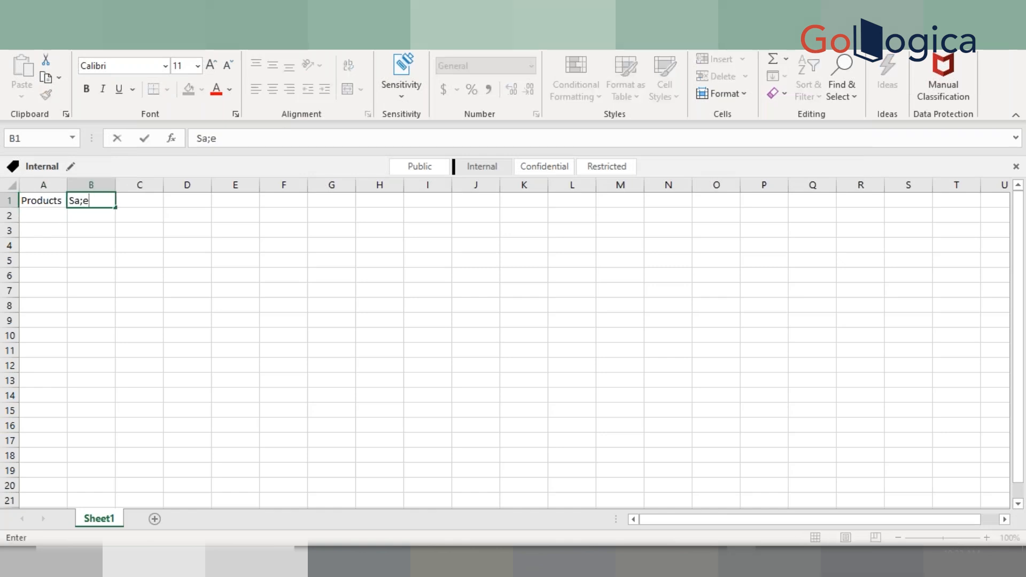
{"action": "key", "text": "BackSpace"}
{"action": "key", "text": "BackSpace"}
{"action": "type", "text": "les"}
{"action": "key", "text": "Return"}
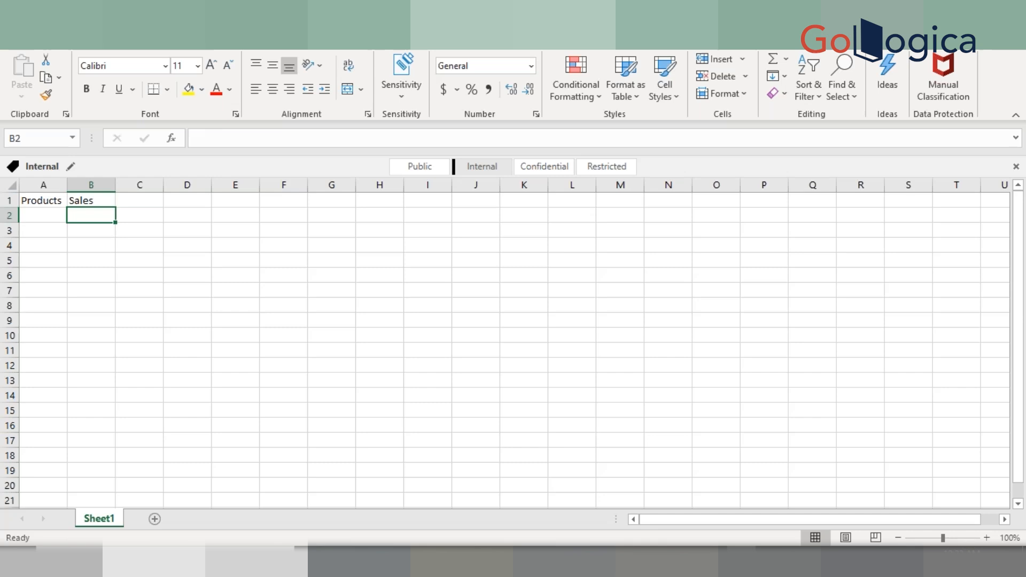
Enter 5000 as the first Sales value
{"action": "type", "text": "5000"}
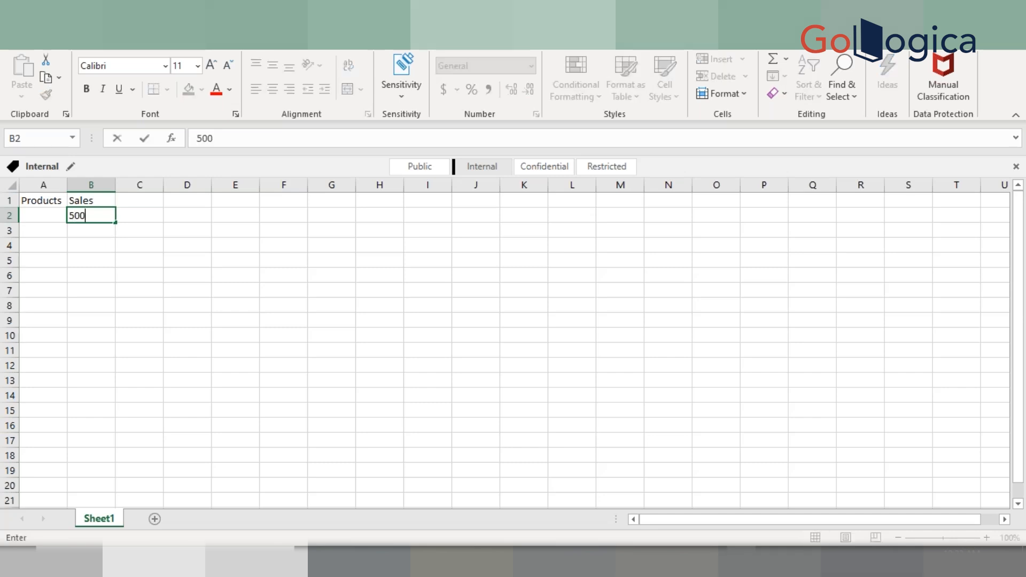
{"action": "key", "text": "Return"}
Enter 111 and 222 as the first two product entries
{"action": "key", "text": "Up"}
{"action": "key", "text": "Left"}
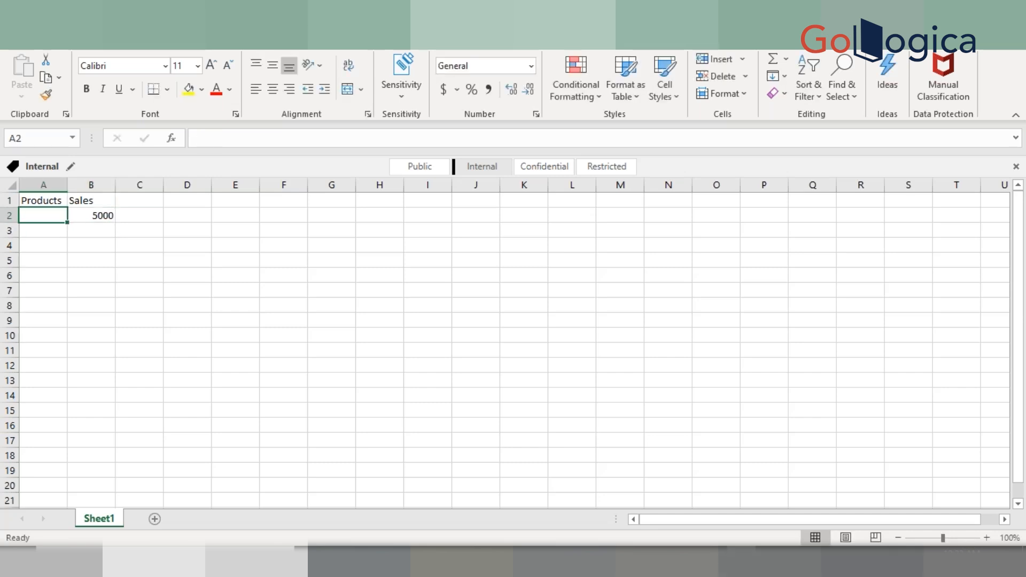
{"action": "type", "text": "111"}
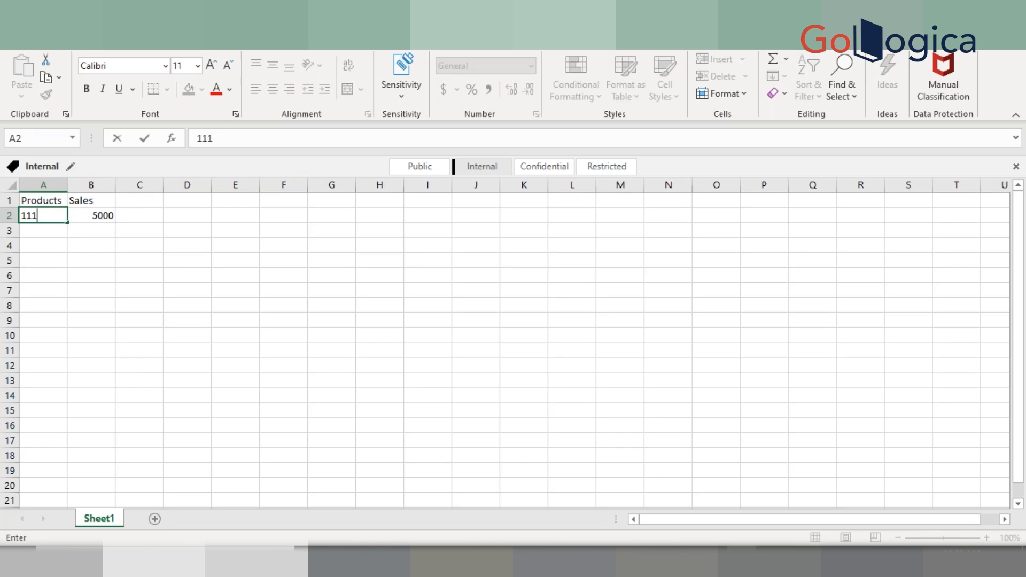
{"action": "key", "text": "Return"}
{"action": "type", "text": "222"}
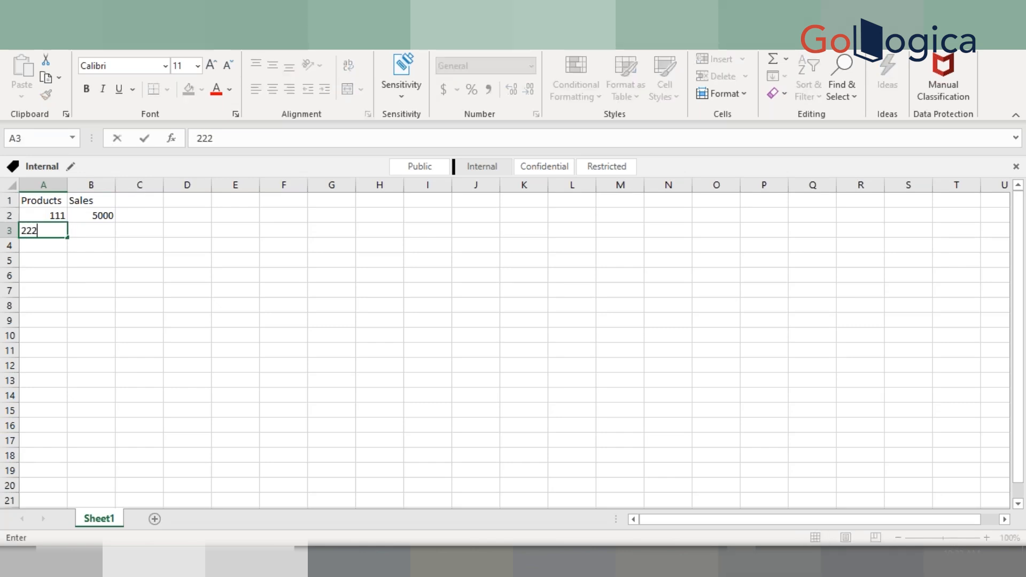
{"action": "key", "text": "Return"}
{"action": "key", "text": "Up"}
{"action": "key", "text": "Up"}
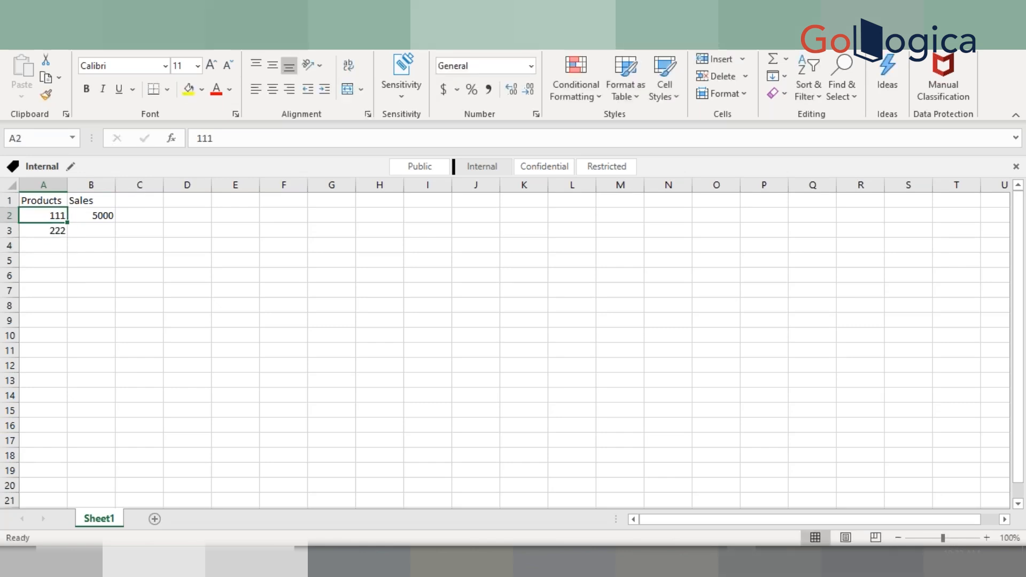
Replace the first two products with aaa and bbb, and give bbb sales of 4000
{"action": "key", "text": "Delete"}
{"action": "type", "text": "aaa"}
{"action": "key", "text": "Return"}
{"action": "type", "text": "bbb"}
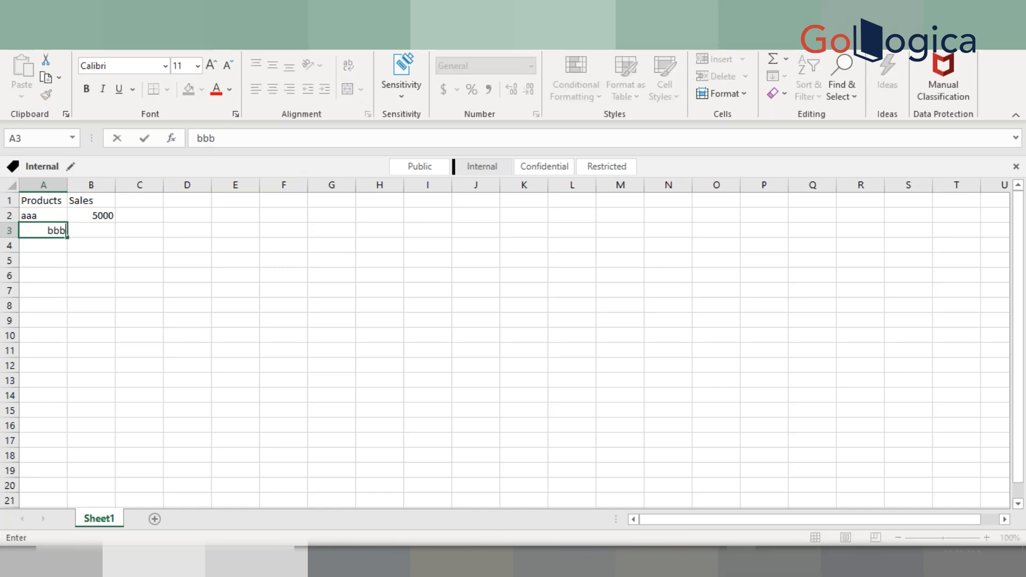
{"action": "key", "text": "Return"}
{"action": "key", "text": "Up"}
{"action": "key", "text": "Right"}
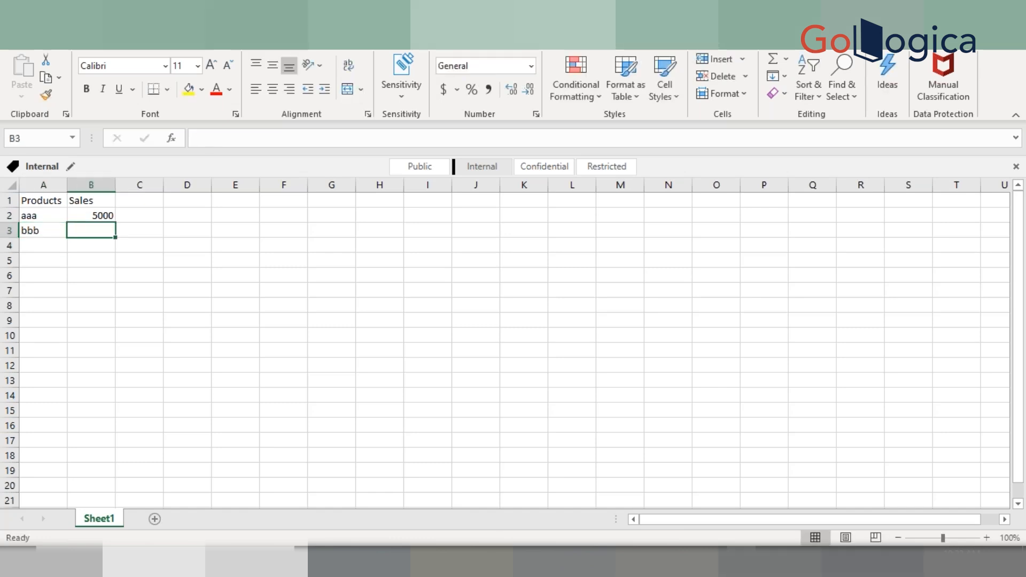
{"action": "type", "text": "4000"}
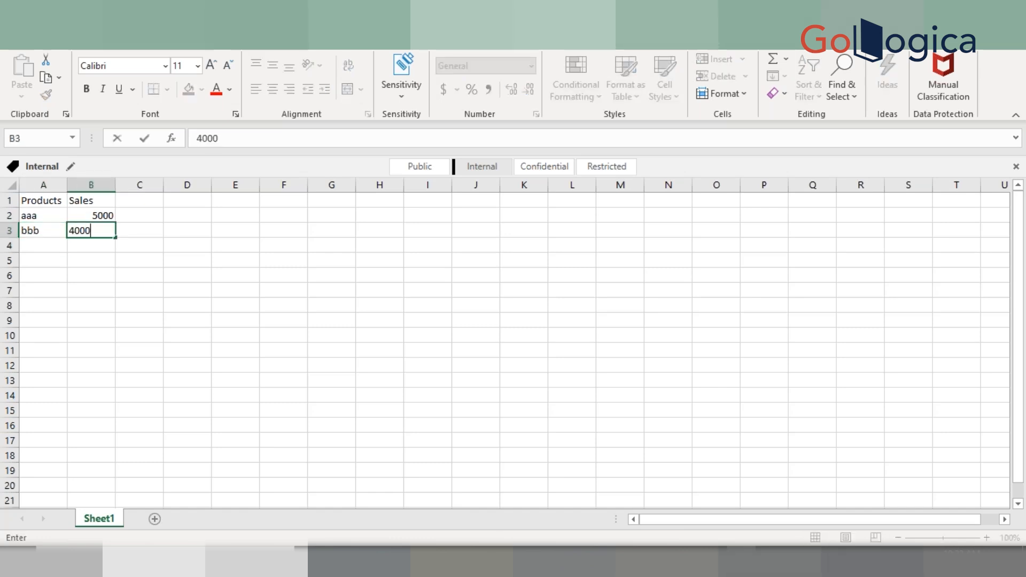
{"action": "key", "text": "Return"}
Add product cccc with sales of 3500 in the next row
{"action": "key", "text": "Left"}
{"action": "type", "text": "ccc"}
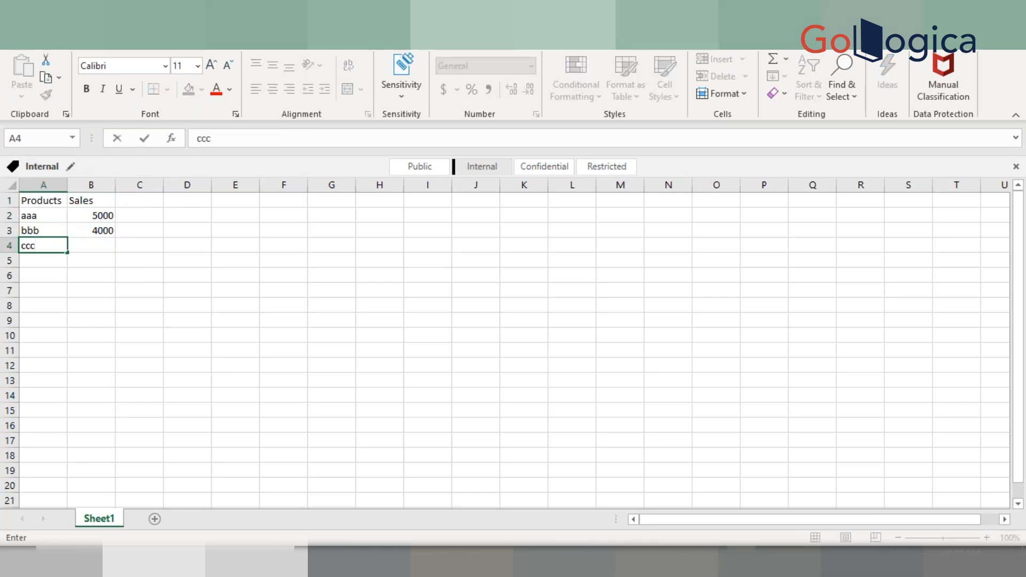
{"action": "type", "text": "c"}
{"action": "key", "text": "Tab"}
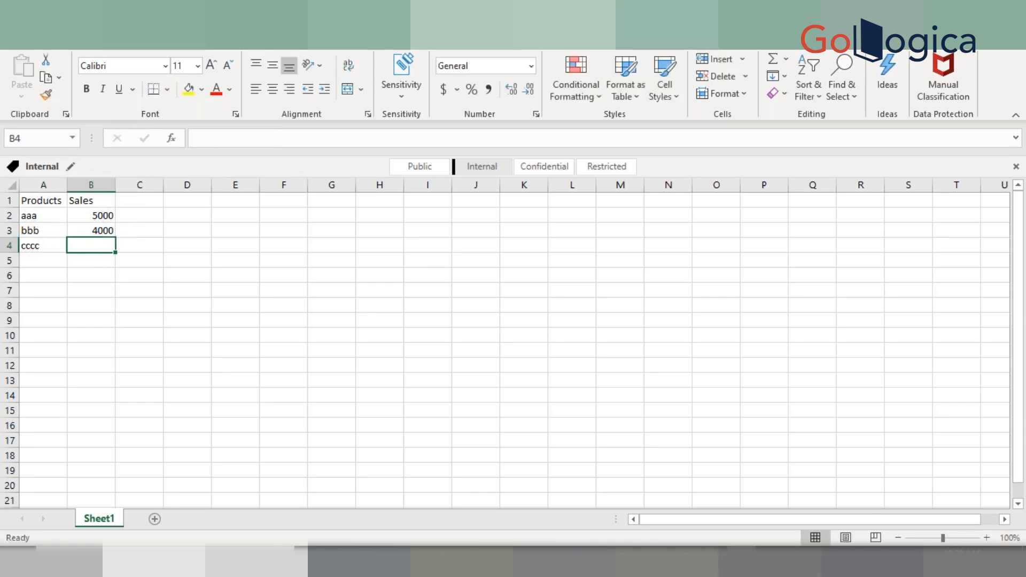
{"action": "type", "text": "3500"}
{"action": "key", "text": "Return"}
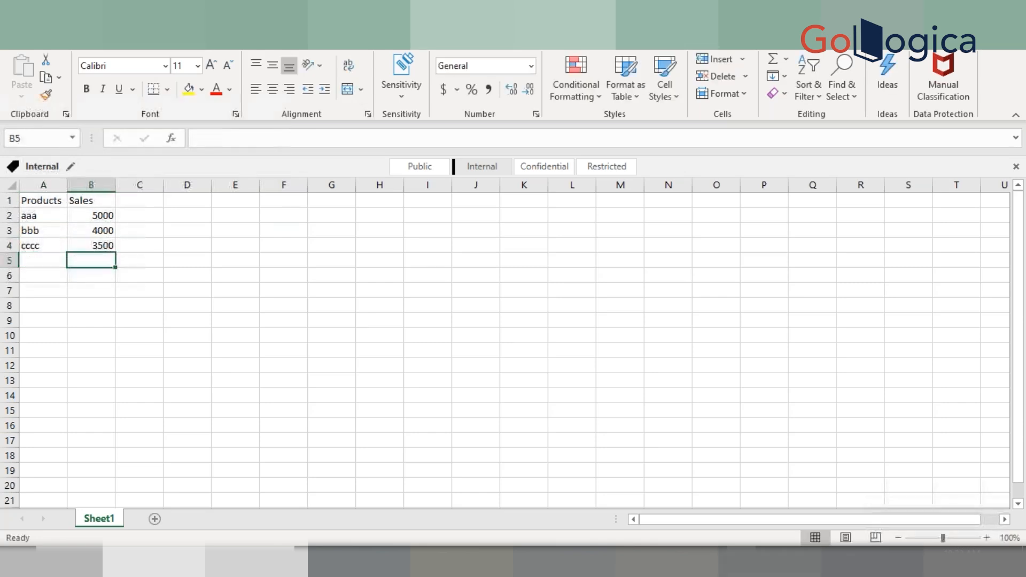
Add product dddd with sales of 4200 in the next row
{"action": "key", "text": "Left"}
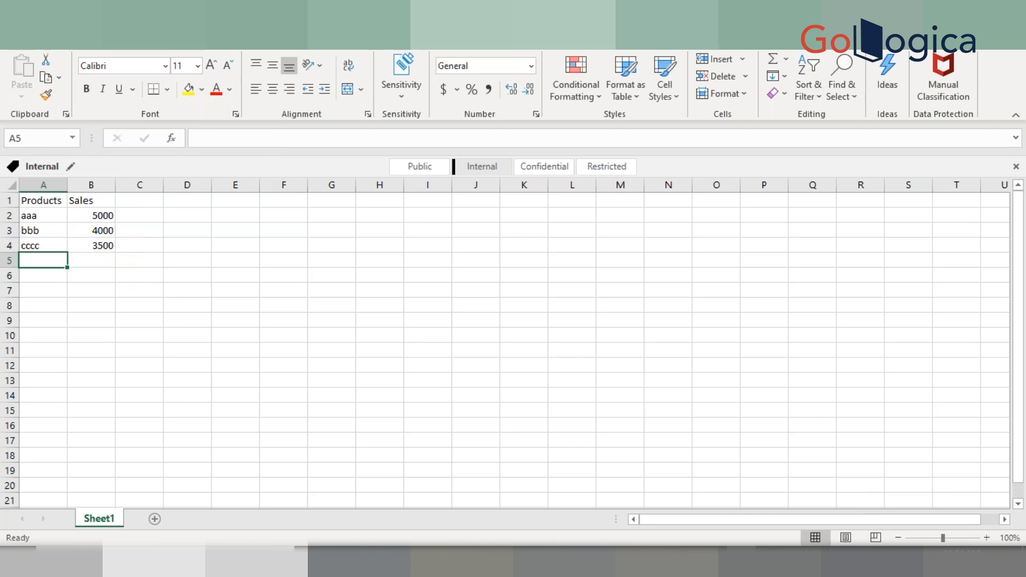
{"action": "type", "text": "dddd"}
{"action": "key", "text": "Tab"}
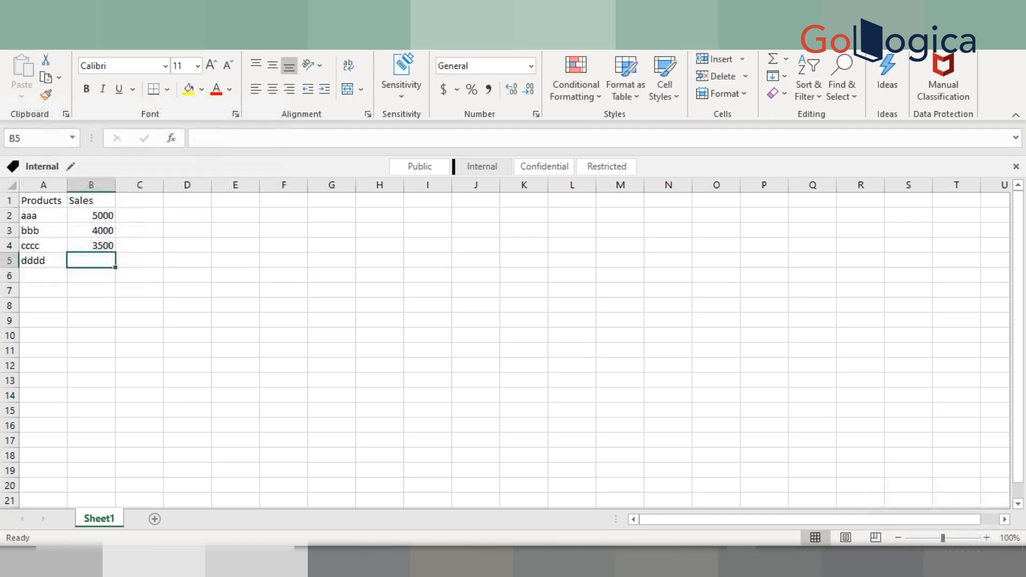
{"action": "type", "text": "5"}
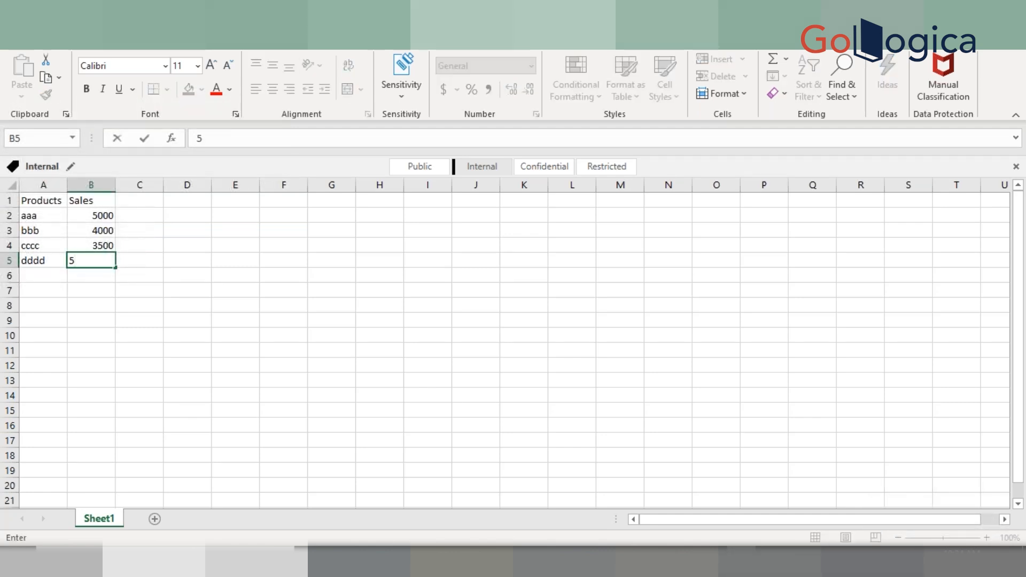
{"action": "key", "text": "BackSpace"}
{"action": "type", "text": "4200"}
{"action": "key", "text": "Return"}
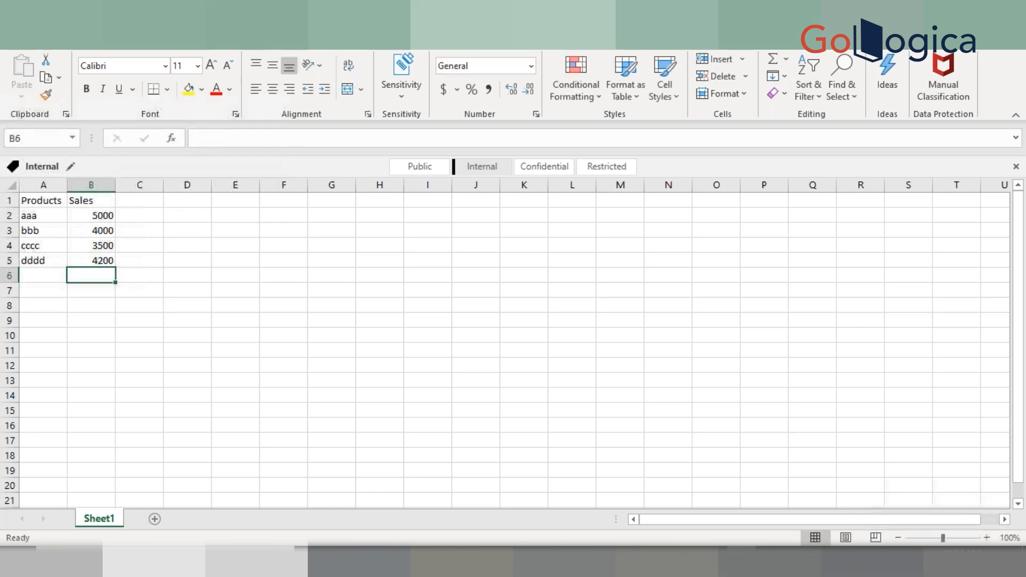
Add product eeee with sales of 3000 in the next row
{"action": "left_click", "coordinate": [43, 276]}
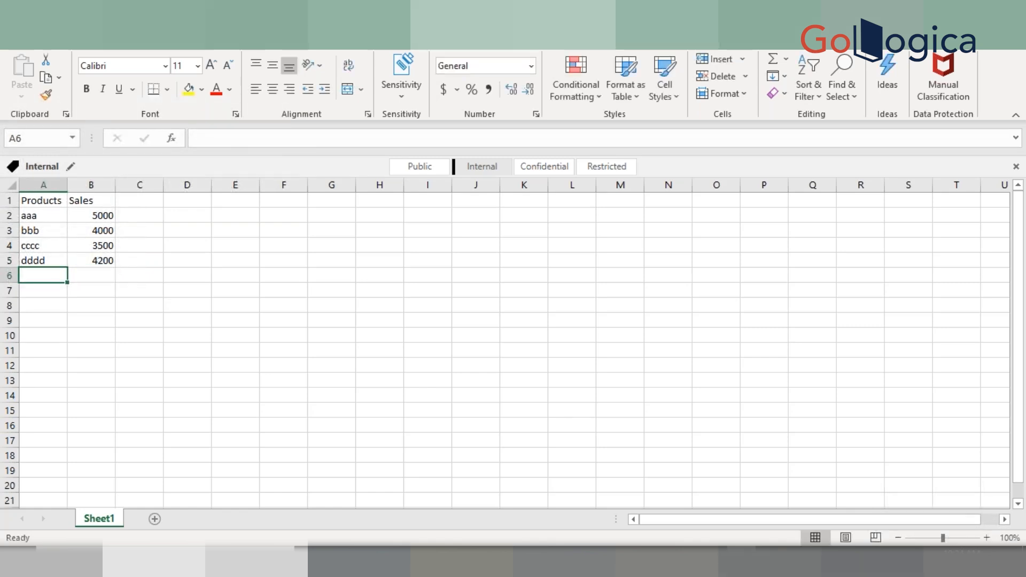
{"action": "type", "text": "eeee"}
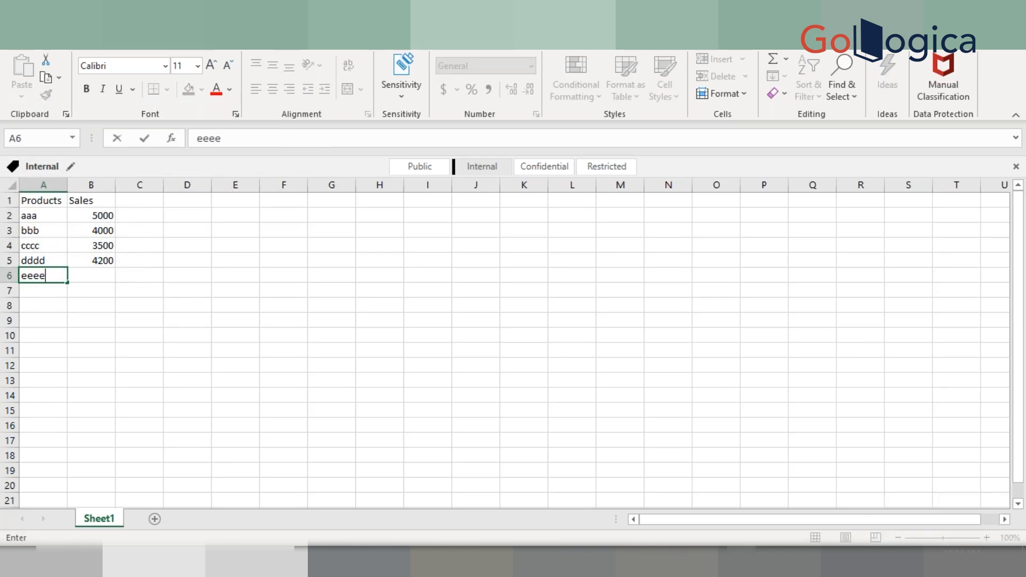
{"action": "key", "text": "Return"}
{"action": "key", "text": "Up"}
{"action": "key", "text": "Right"}
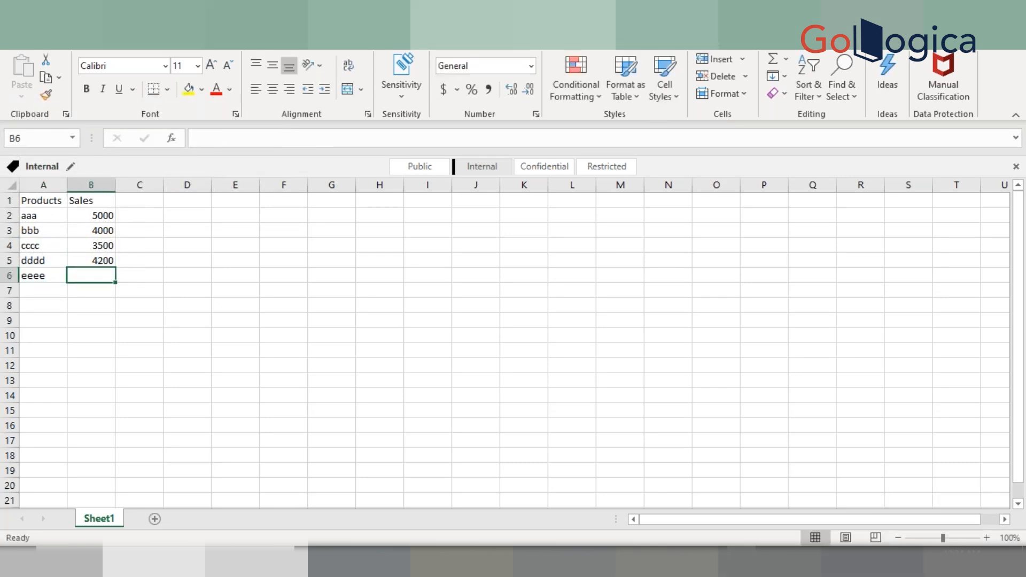
{"action": "type", "text": "3000"}
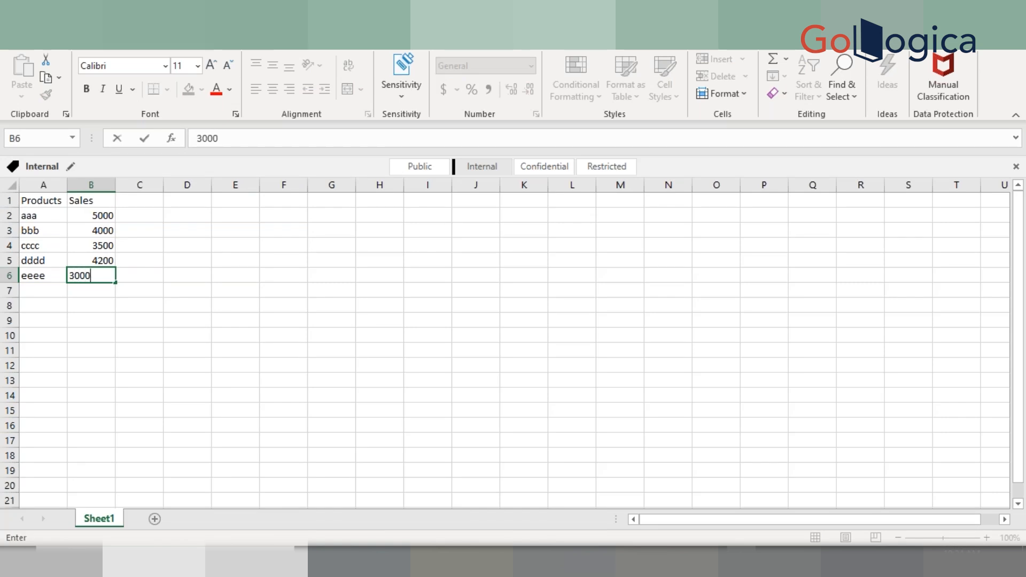
{"action": "key", "text": "Return"}
Add a third column header named Bins next to Sales
{"action": "key", "text": "Up"}
{"action": "key", "text": "Up"}
{"action": "key", "text": "Up"}
{"action": "key", "text": "Up"}
{"action": "key", "text": "Up"}
{"action": "key", "text": "Up"}
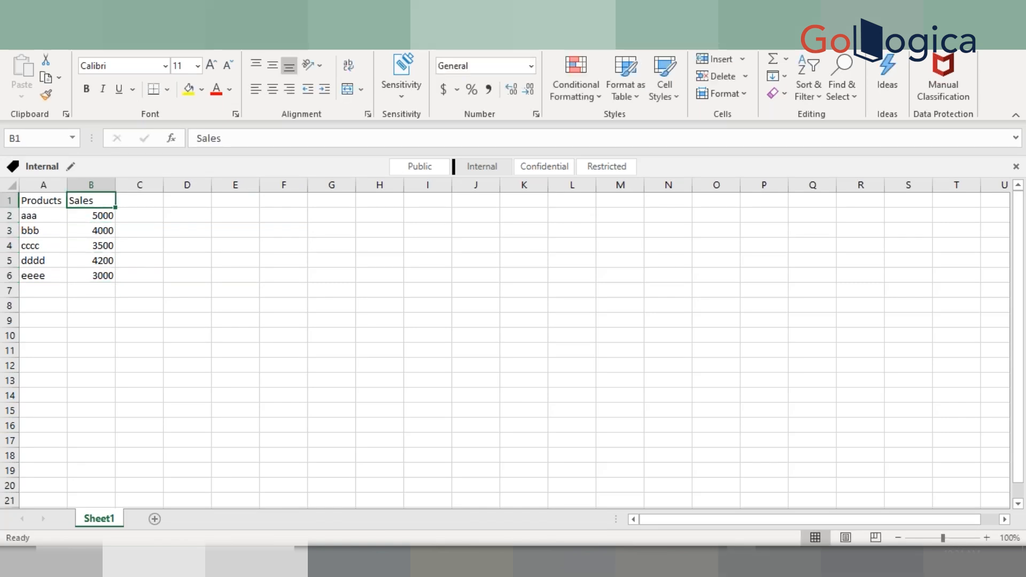
{"action": "key", "text": "Right"}
{"action": "type", "text": "Bins"}
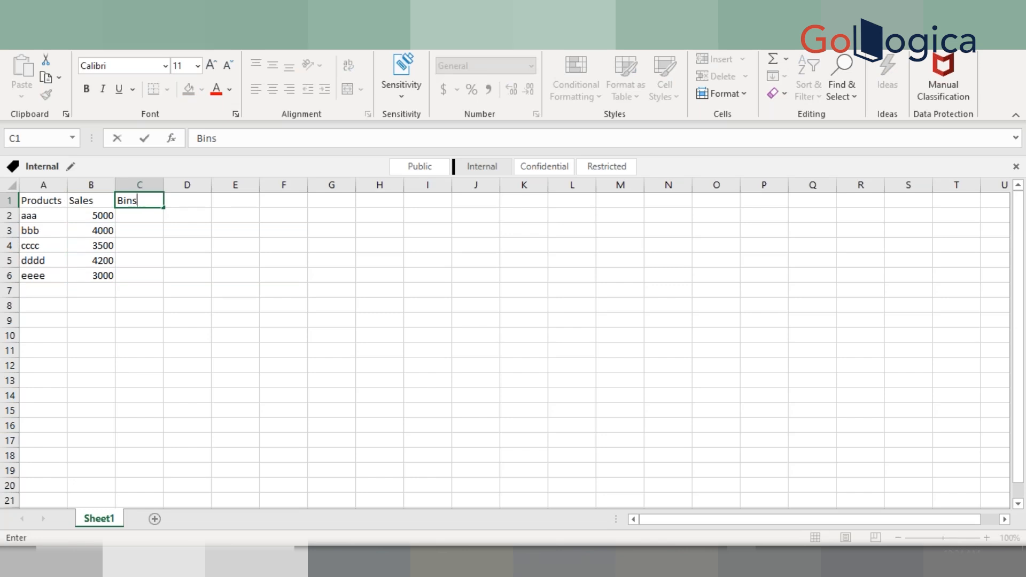
{"action": "key", "text": "Return"}
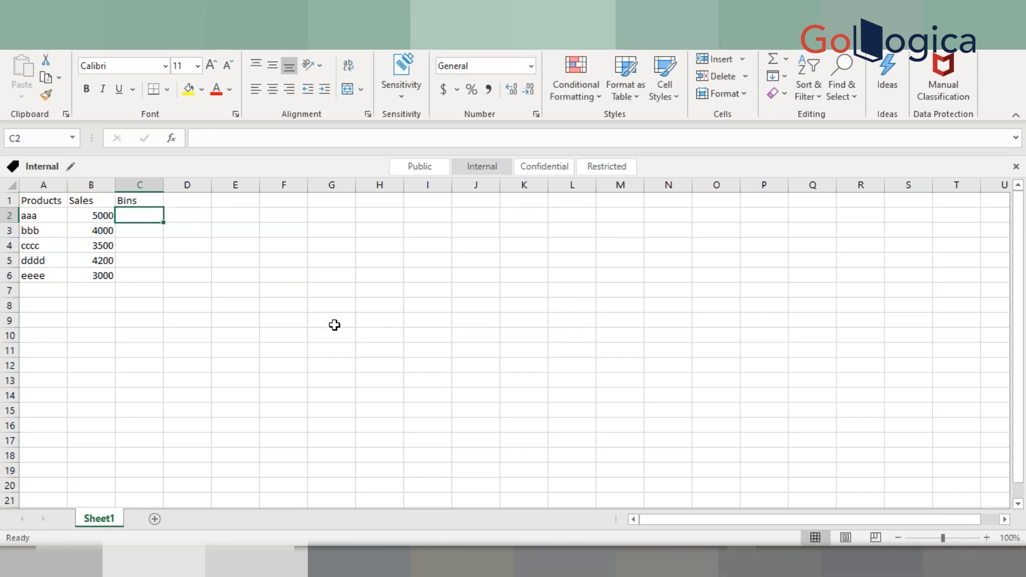
Enter bin ranges 0-500 and 501-1000 in column D starting at row 10
{"action": "left_click", "coordinate": [204, 335]}
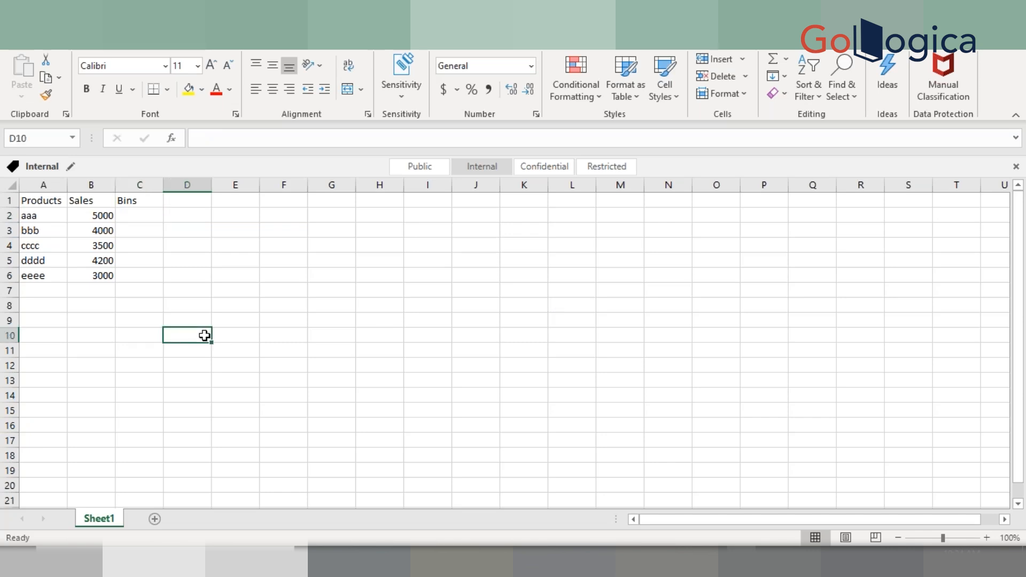
{"action": "type", "text": "0-50"}
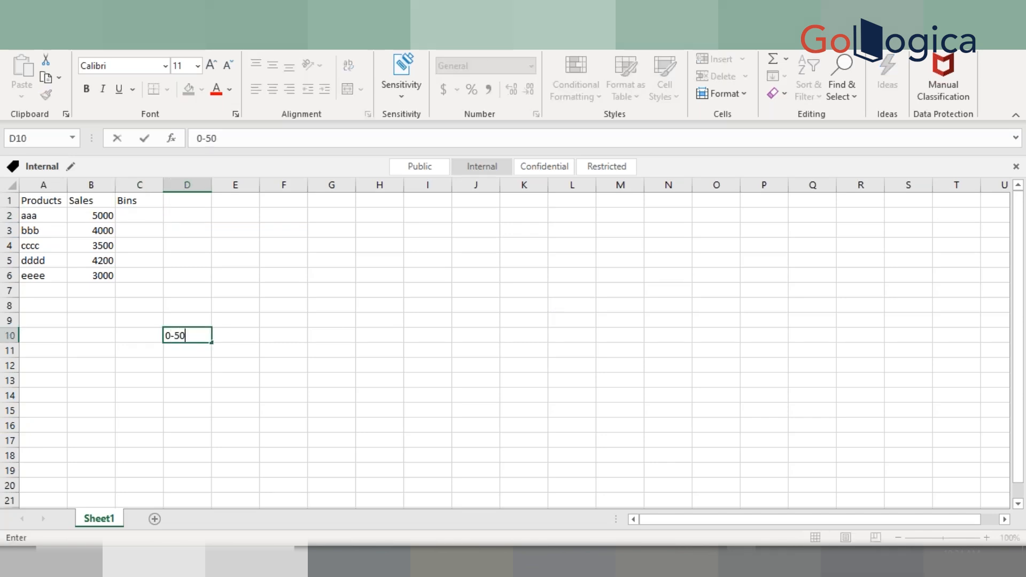
{"action": "type", "text": "0"}
{"action": "key", "text": "Return"}
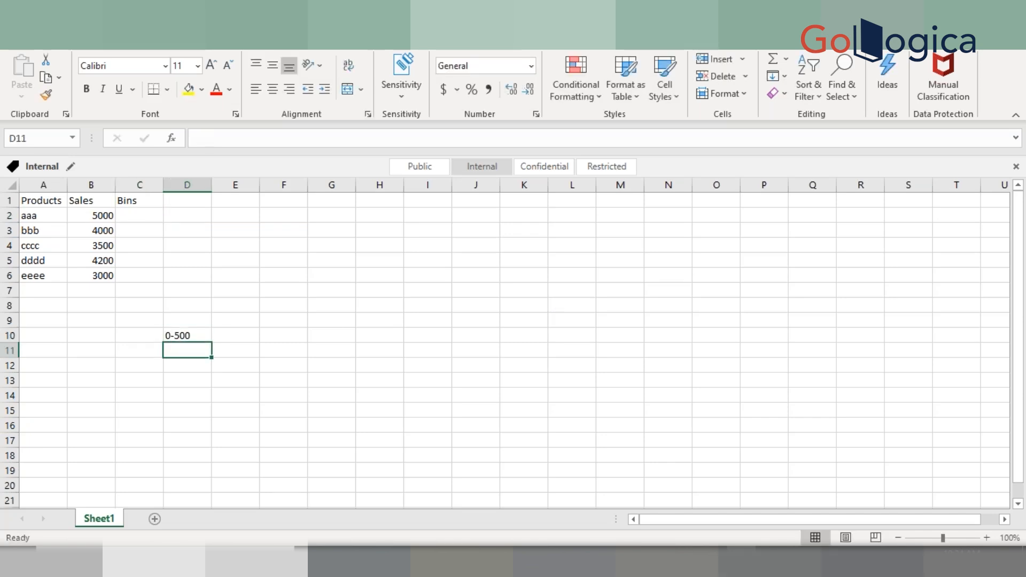
{"action": "type", "text": "501"}
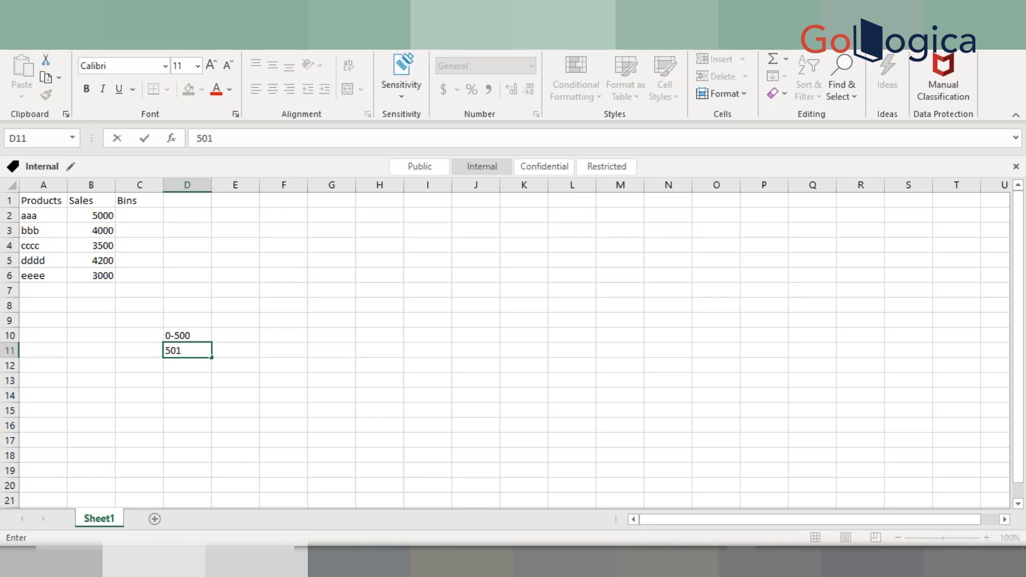
{"action": "type", "text": "-1000"}
{"action": "key", "text": "Return"}
Add bin ranges 1001-1500 and 1501-2000 below them in column D
{"action": "type", "text": "100"}
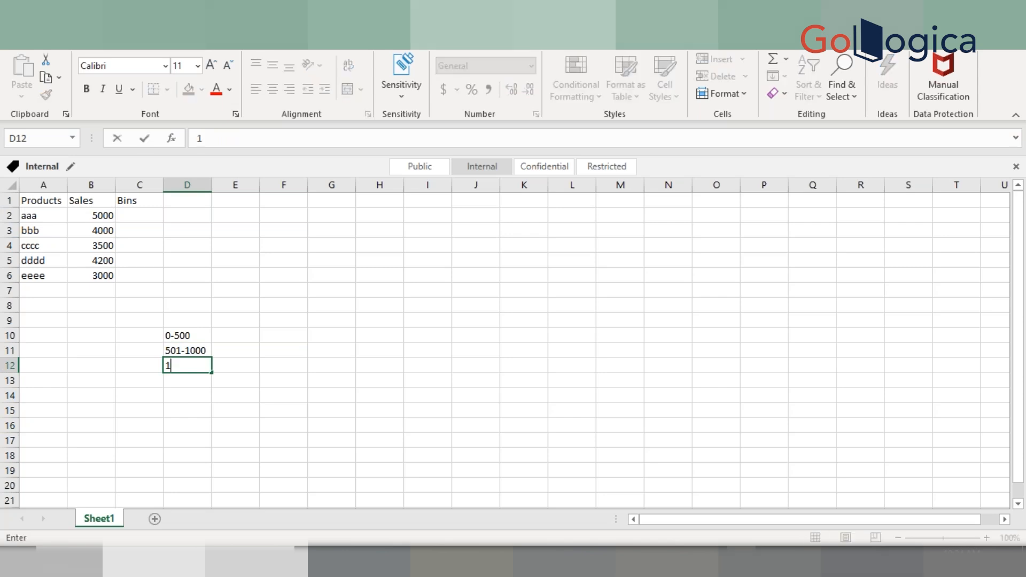
{"action": "type", "text": "1-1500"}
{"action": "key", "text": "Return"}
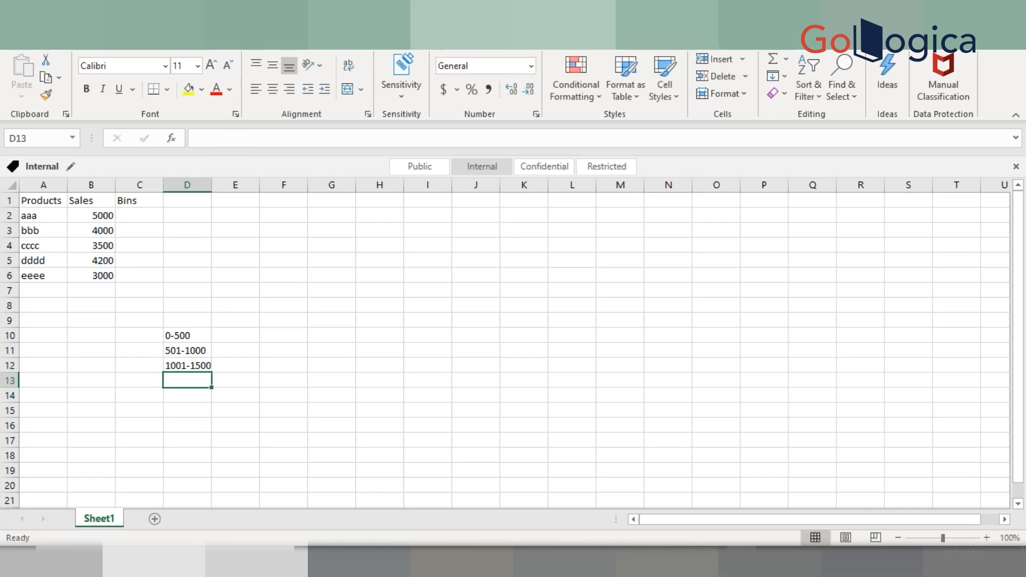
{"action": "type", "text": "1501-"}
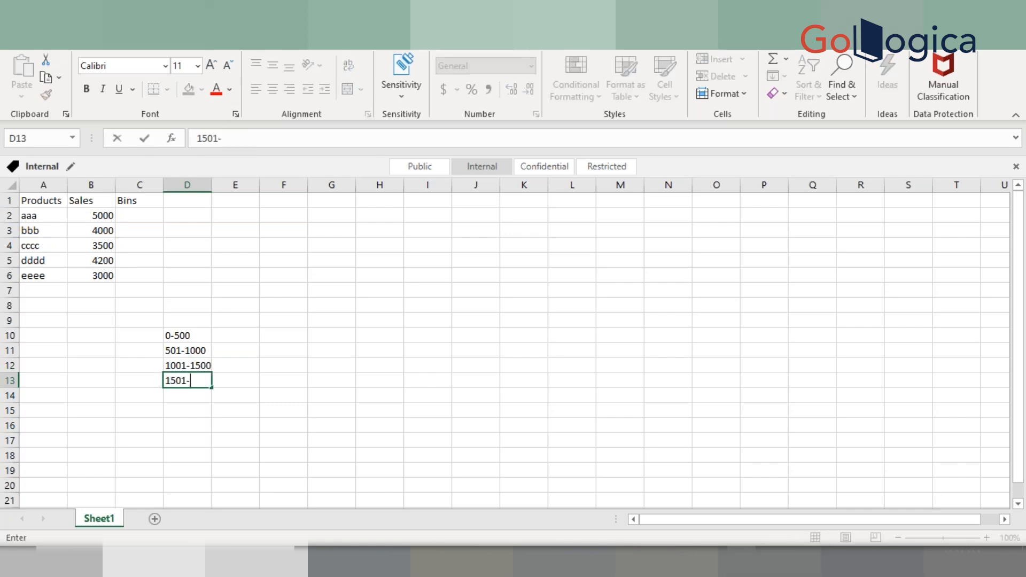
{"action": "type", "text": "2000"}
{"action": "key", "text": "Return"}
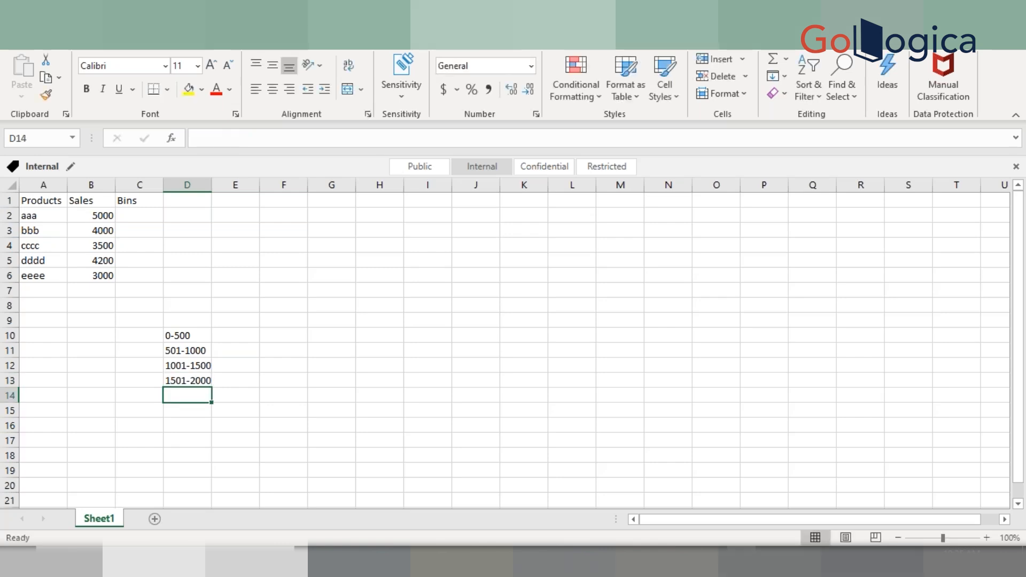
Add bin ranges 2001-2500 and 2501-3000 in the next rows of column D
{"action": "type", "text": "2000"}
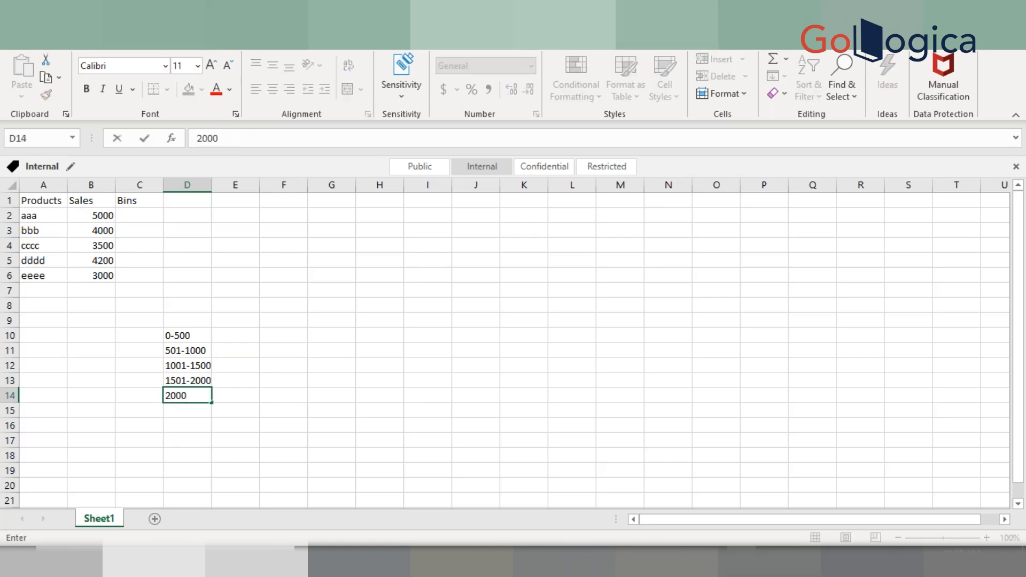
{"action": "key", "text": "BackSpace"}
{"action": "type", "text": "1-20"}
{"action": "key", "text": "BackSpace"}
{"action": "type", "text": "500"}
{"action": "key", "text": "Return"}
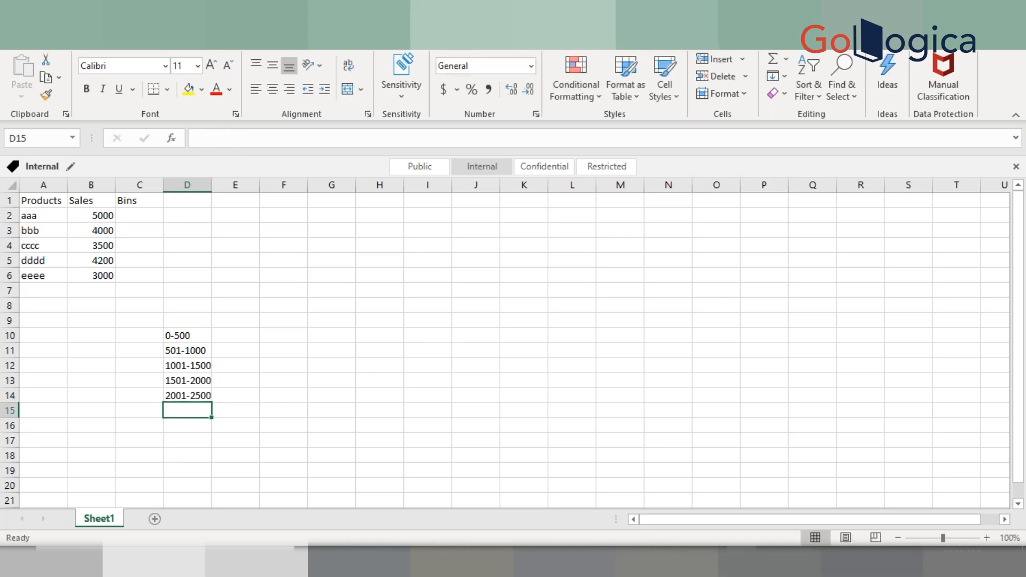
{"action": "left_click_drag", "start_coordinate": [194, 383], "coordinate": [212, 401]}
{"action": "left_click", "coordinate": [194, 409]}
{"action": "type", "text": "20"}
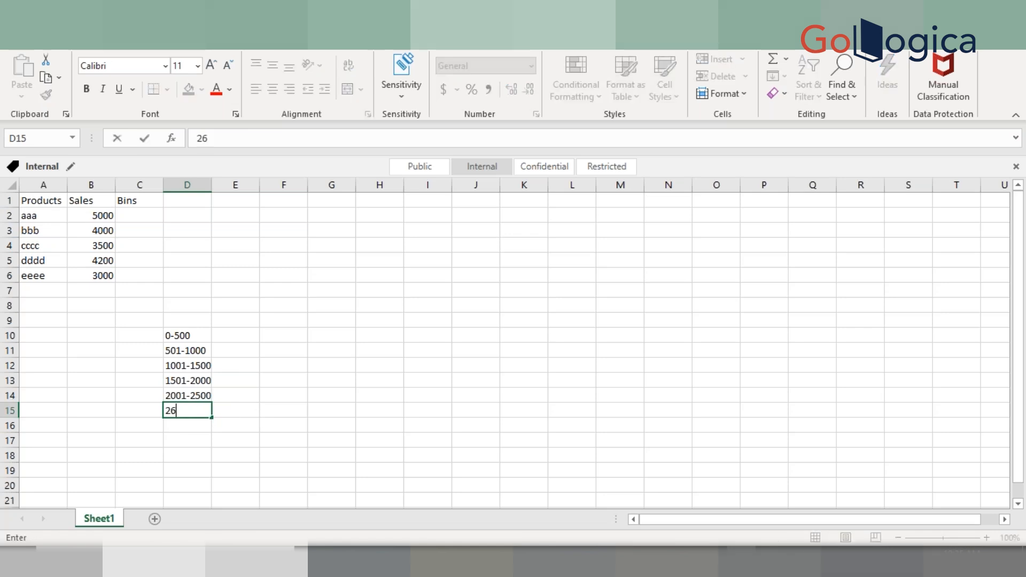
{"action": "key", "text": "BackSpace"}
{"action": "key", "text": "BackSpace"}
{"action": "type", "text": "2501-3000"}
{"action": "key", "text": "Return"}
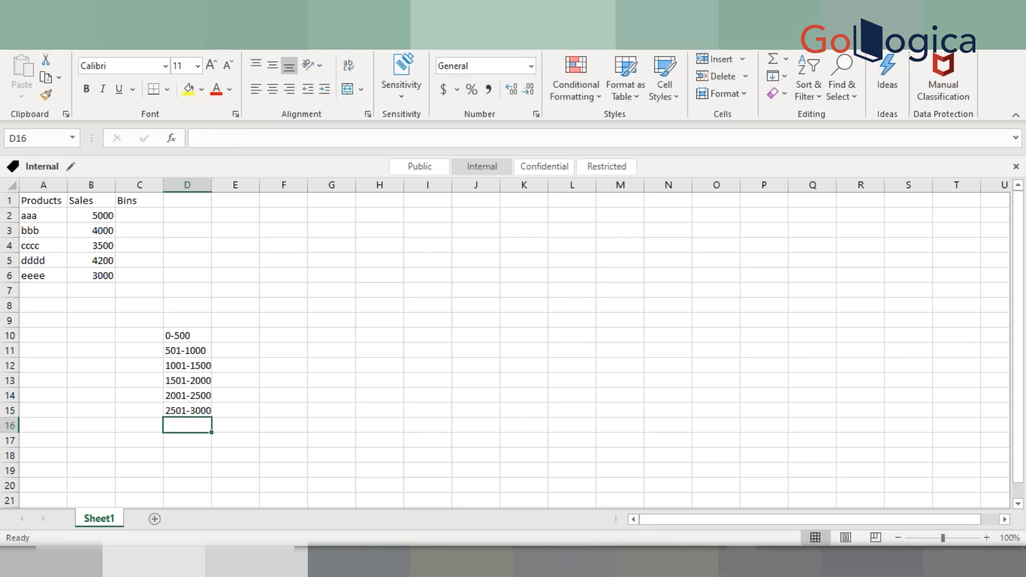
Add the bin range 3001-3500 as the last entry in column D
{"action": "type", "text": "3001"}
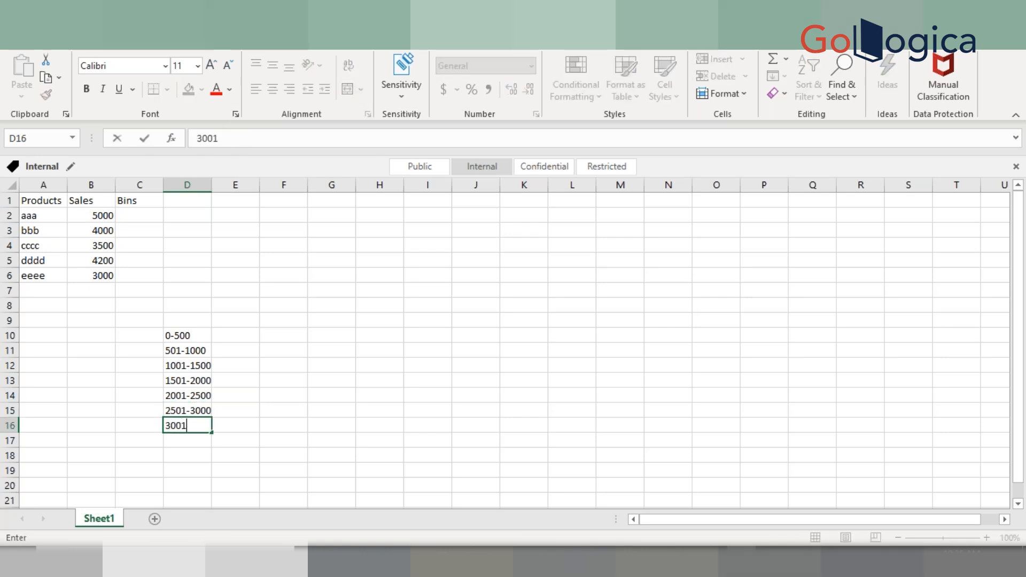
{"action": "type", "text": "-3501"}
{"action": "key", "text": "BackSpace"}
{"action": "type", "text": "0"}
{"action": "key", "text": "Return"}
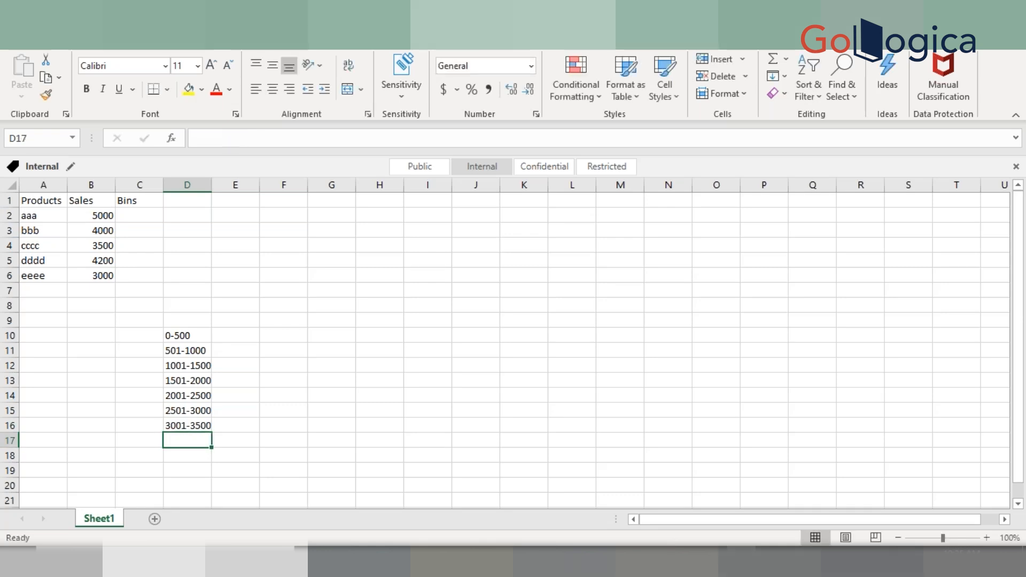
Assign the bin 2501-3000 to product eeee in the Bins column
{"action": "left_click", "coordinate": [126, 276]}
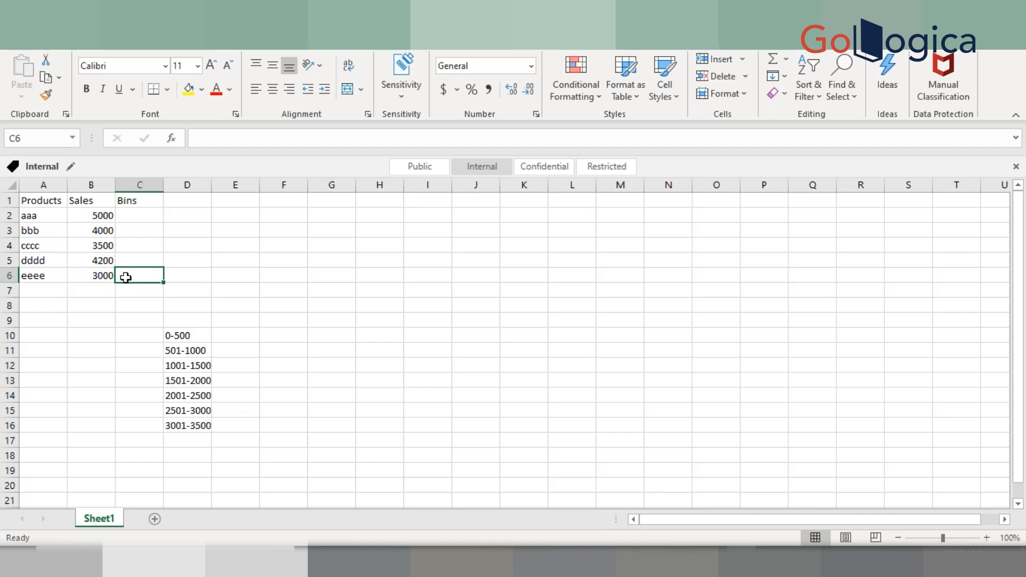
{"action": "type", "text": "250"}
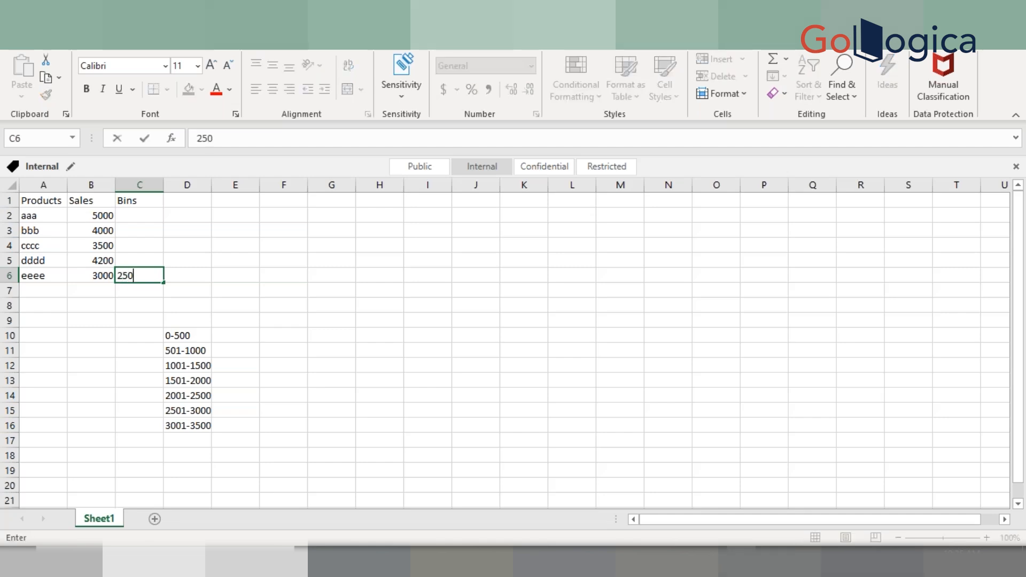
{"action": "type", "text": "1-3000"}
{"action": "key", "text": "Return"}
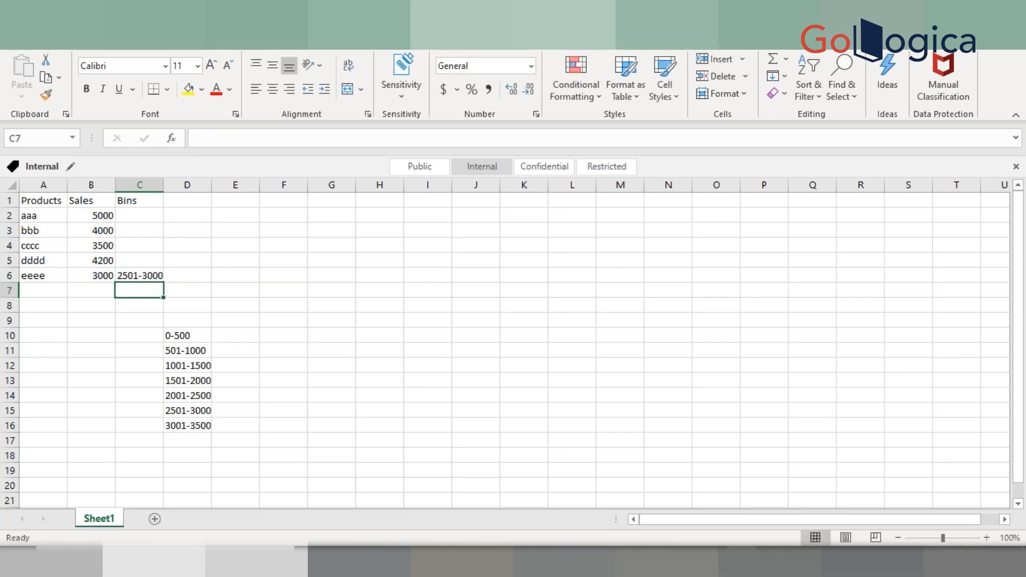
Assign the bin 4001-4500 to product dddd in the Bins column
{"action": "left_click", "coordinate": [203, 412]}
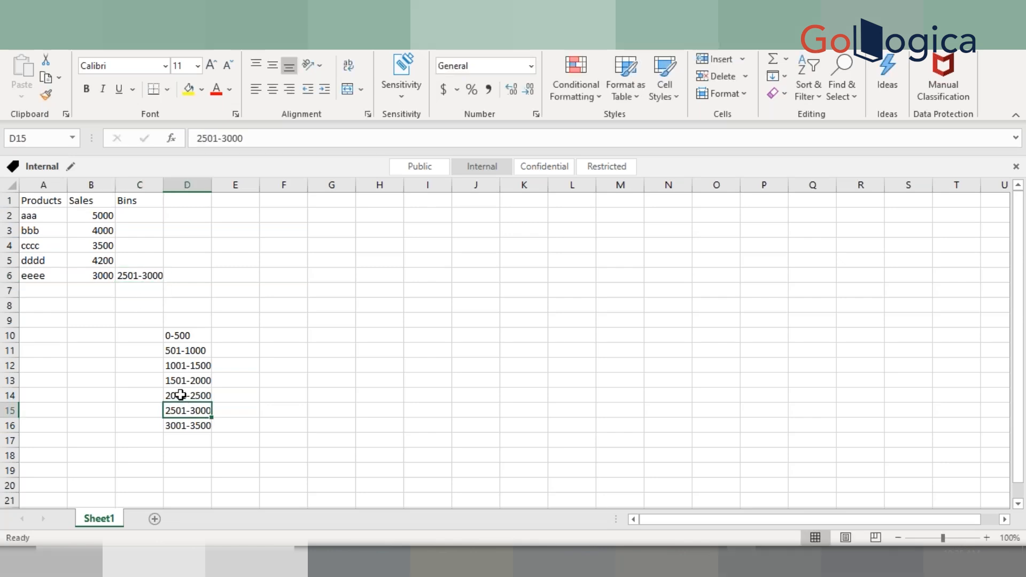
{"action": "left_click", "coordinate": [140, 262]}
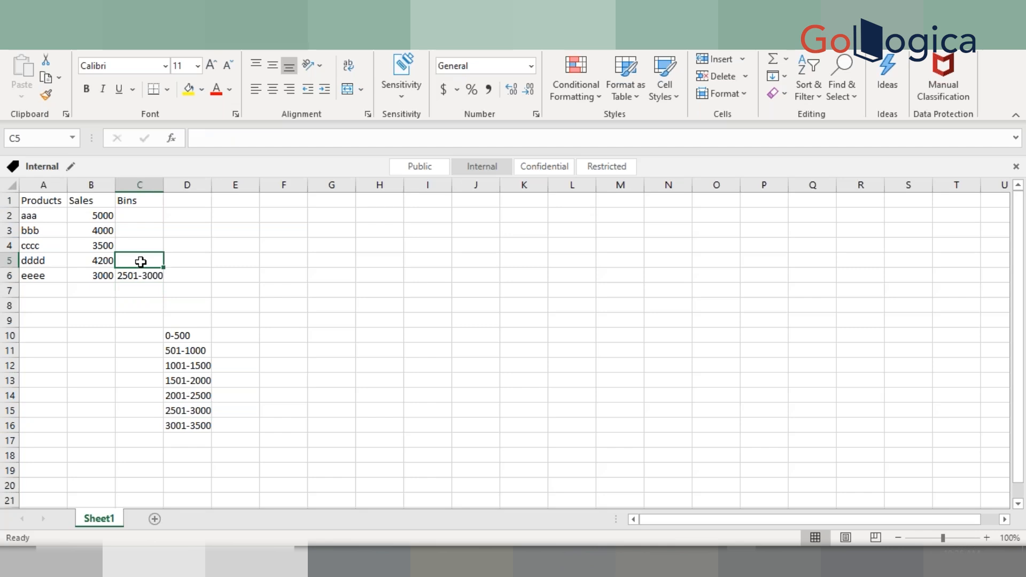
{"action": "type", "text": "4001-"}
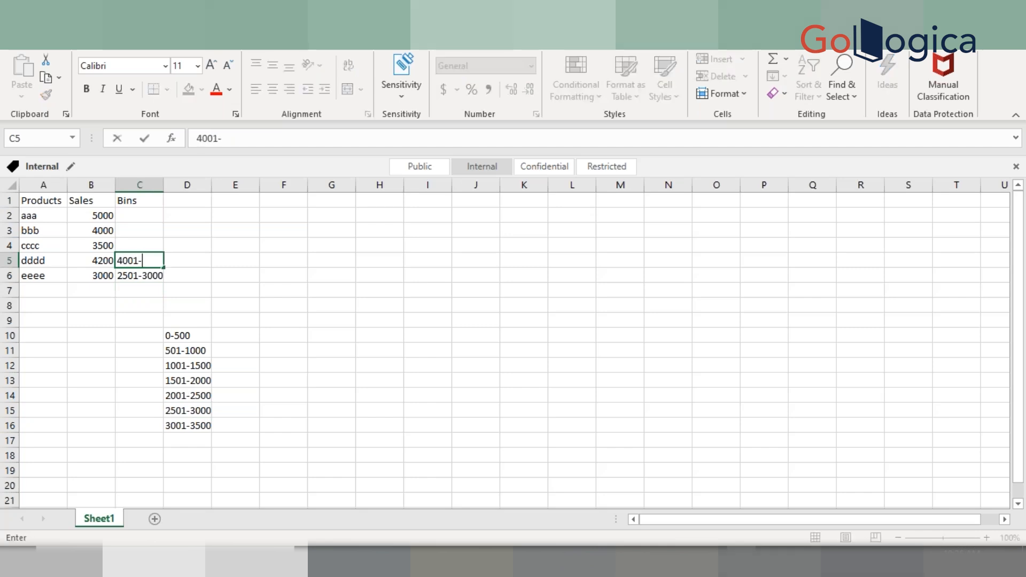
{"action": "type", "text": "4500"}
{"action": "key", "text": "Return"}
{"action": "key", "text": "Up"}
{"action": "key", "text": "Up"}
{"action": "key", "text": "Down"}
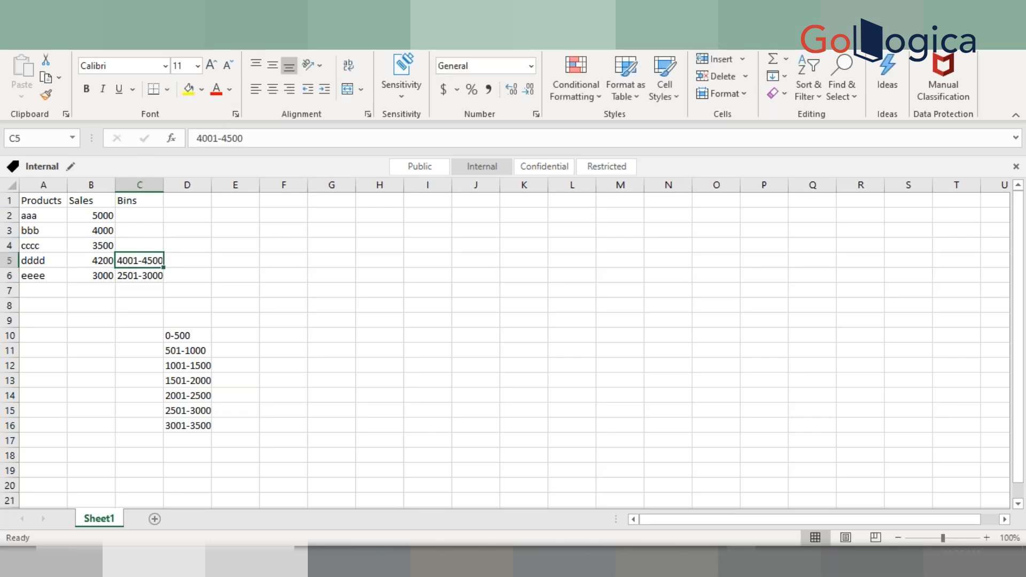
Assign the bin 3001-3500 to product cccc in the Bins column
{"action": "key", "text": "Up"}
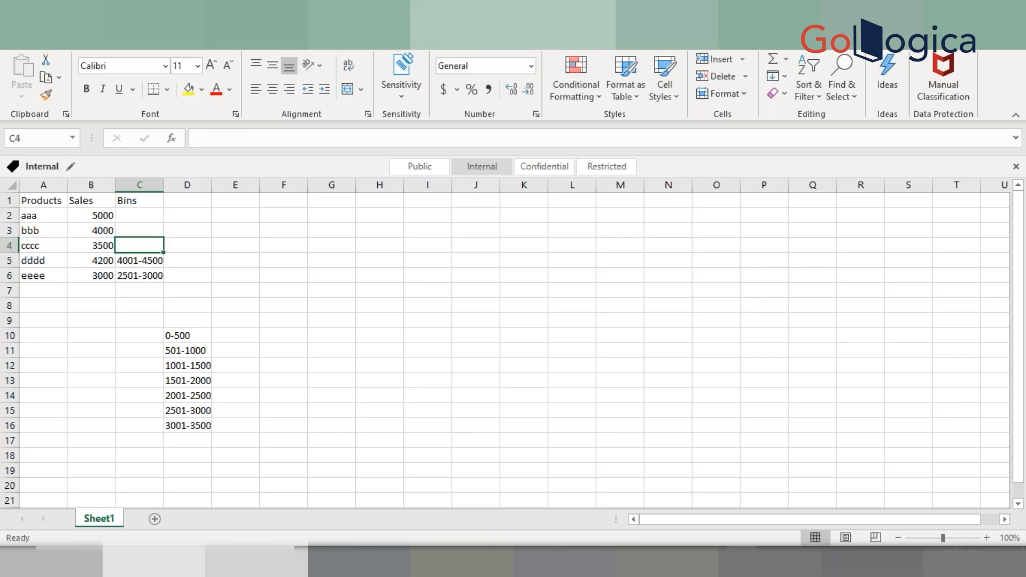
{"action": "type", "text": "3001-"}
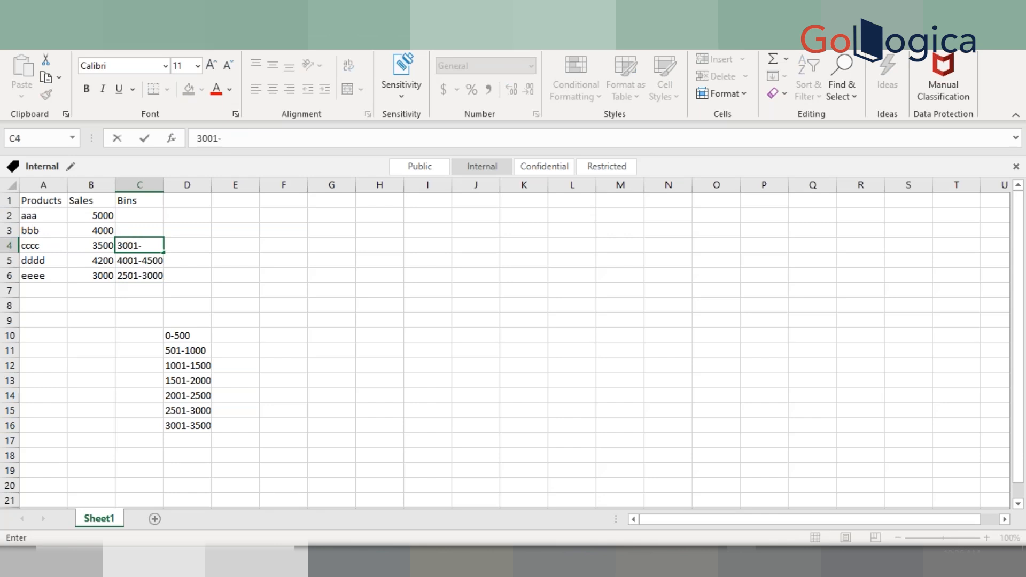
{"action": "type", "text": "3500"}
{"action": "key", "text": "Return"}
Assign the bin 3501-4000 to product bbb in the Bins column
{"action": "key", "text": "Up"}
{"action": "key", "text": "Up"}
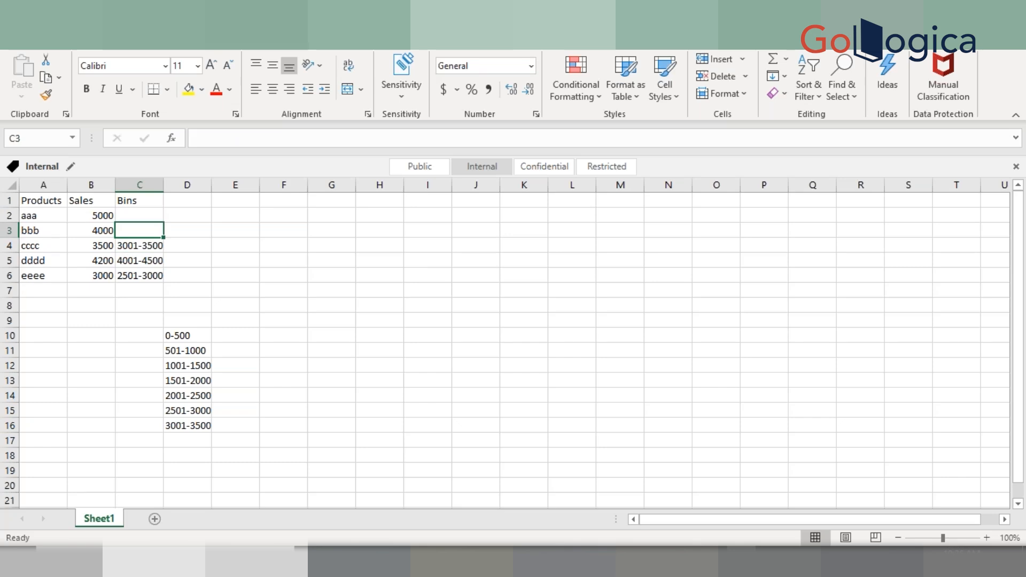
{"action": "type", "text": "35"}
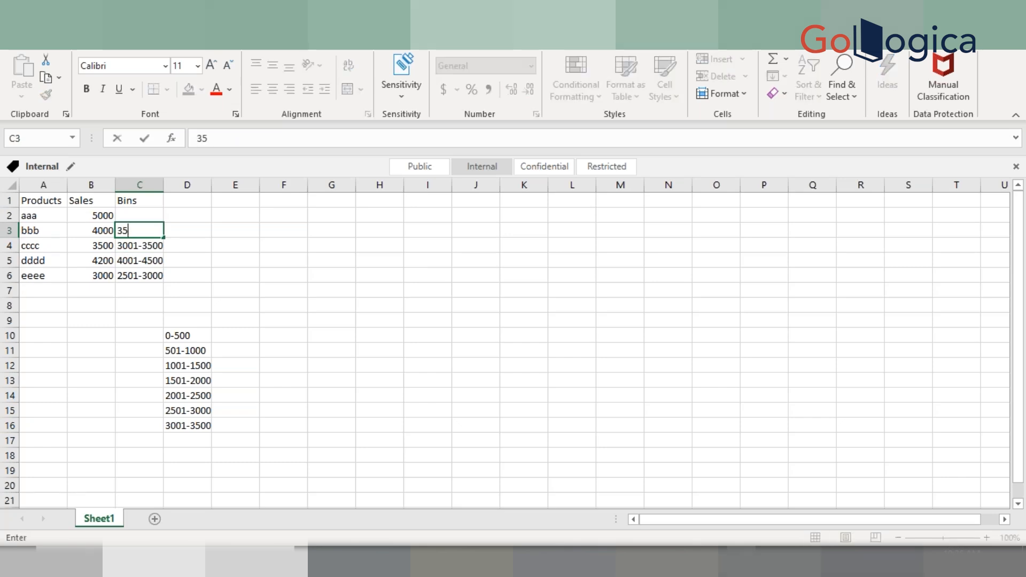
{"action": "type", "text": "01-4000"}
{"action": "key", "text": "Return"}
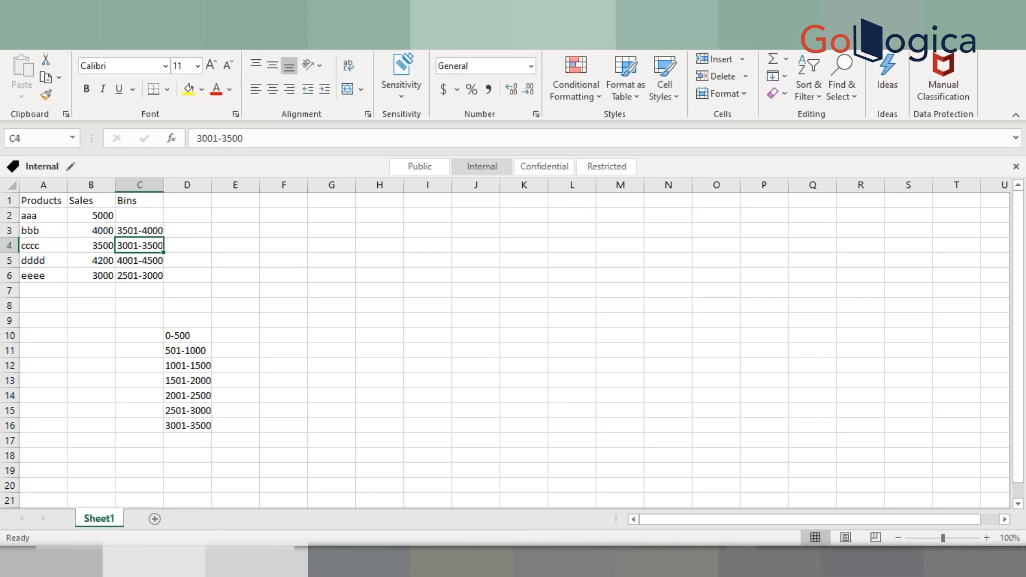
Assign the bin 4501-5000 to product aaa in the Bins column
{"action": "key", "text": "Up"}
{"action": "key", "text": "Up"}
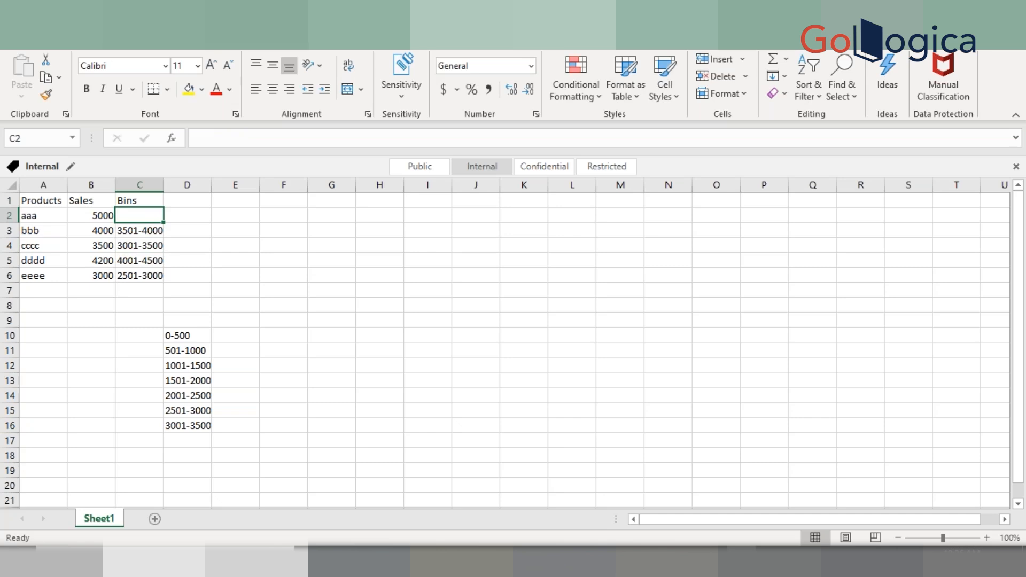
{"action": "type", "text": "4501-"}
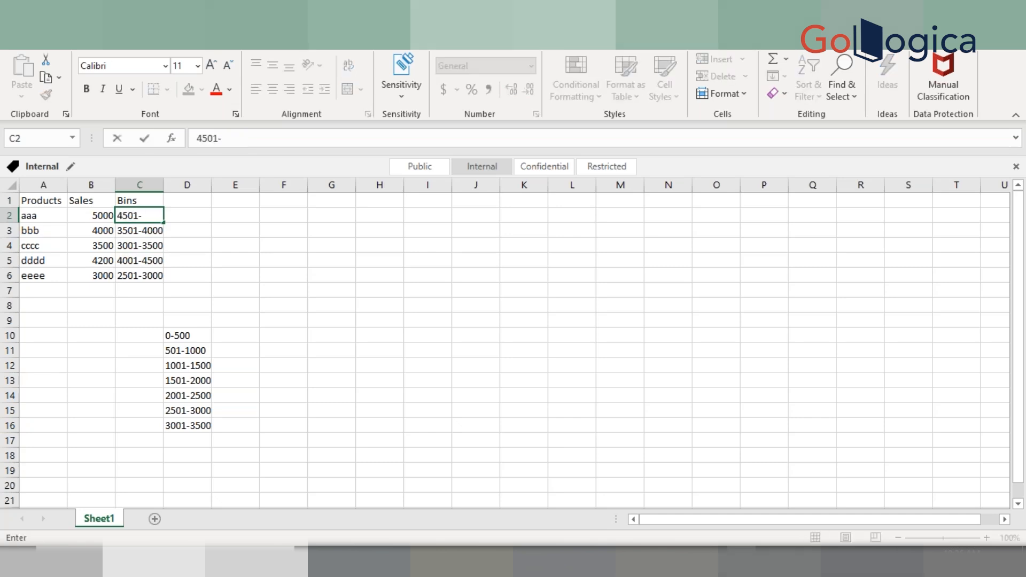
{"action": "type", "text": "5000"}
{"action": "key", "text": "Return"}
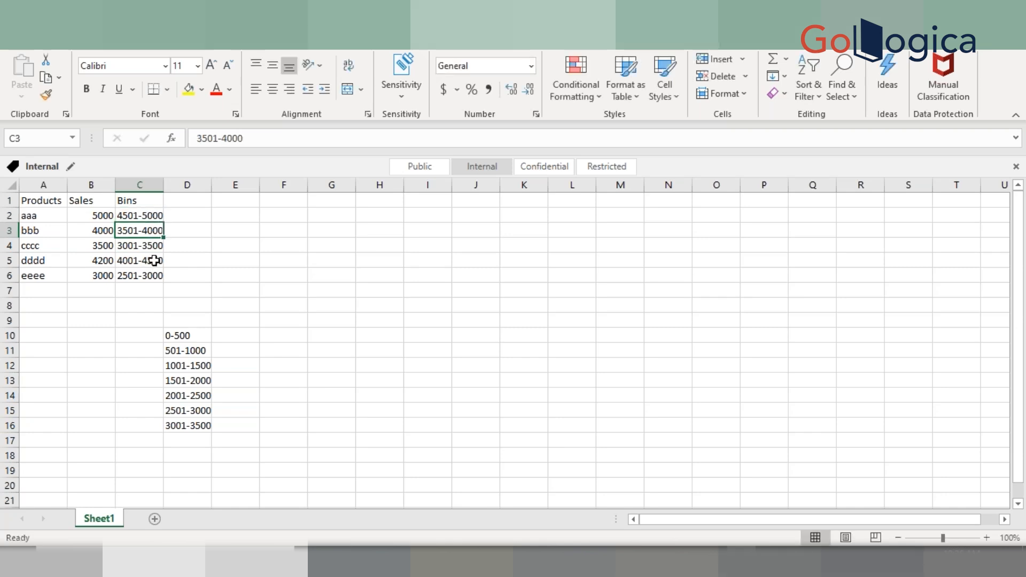
Switch to Tableau and add a new blank worksheet
{"action": "left_click", "coordinate": [216, 254]}
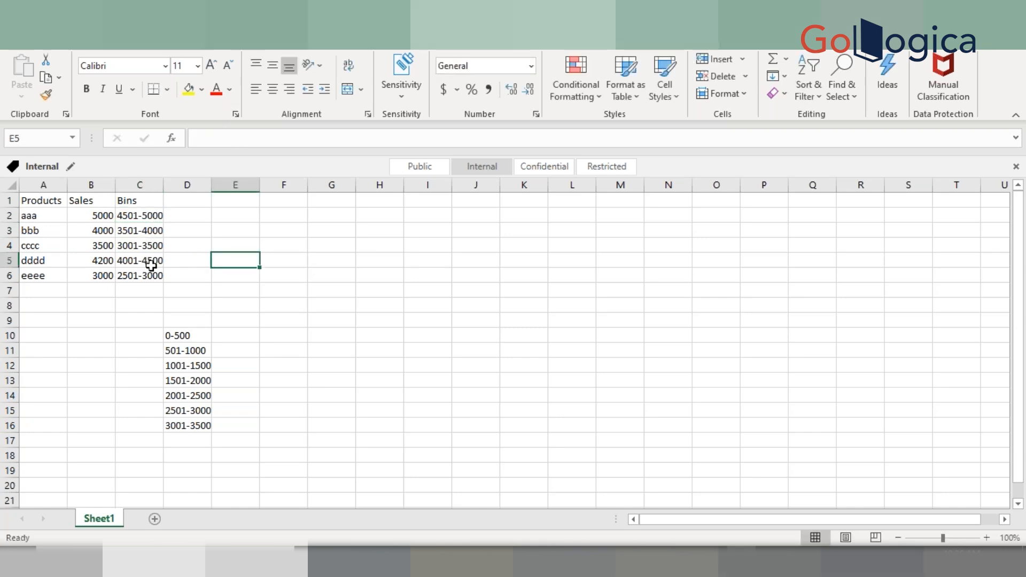
{"action": "left_click", "coordinate": [151, 265]}
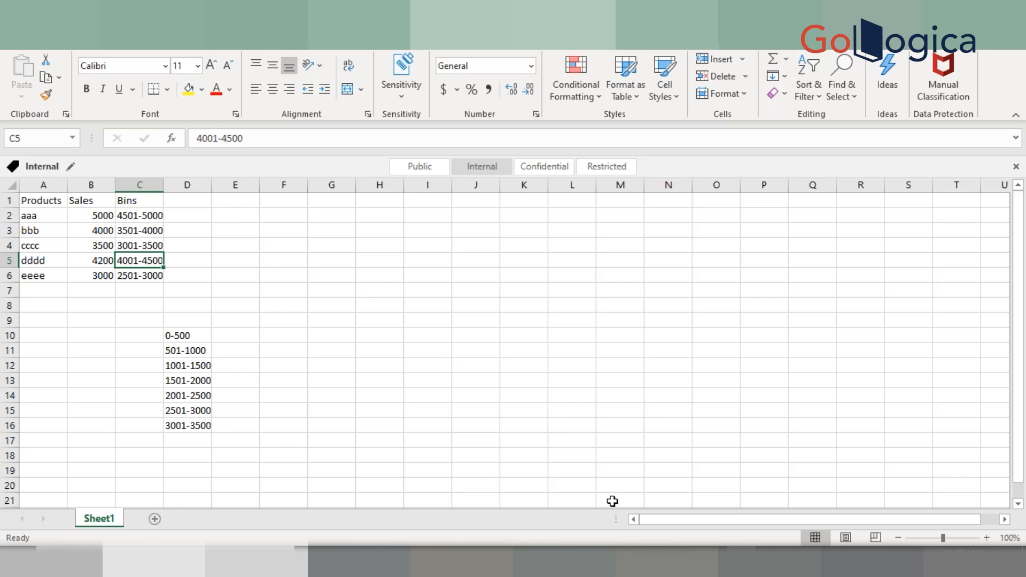
{"action": "left_click", "coordinate": [741, 562]}
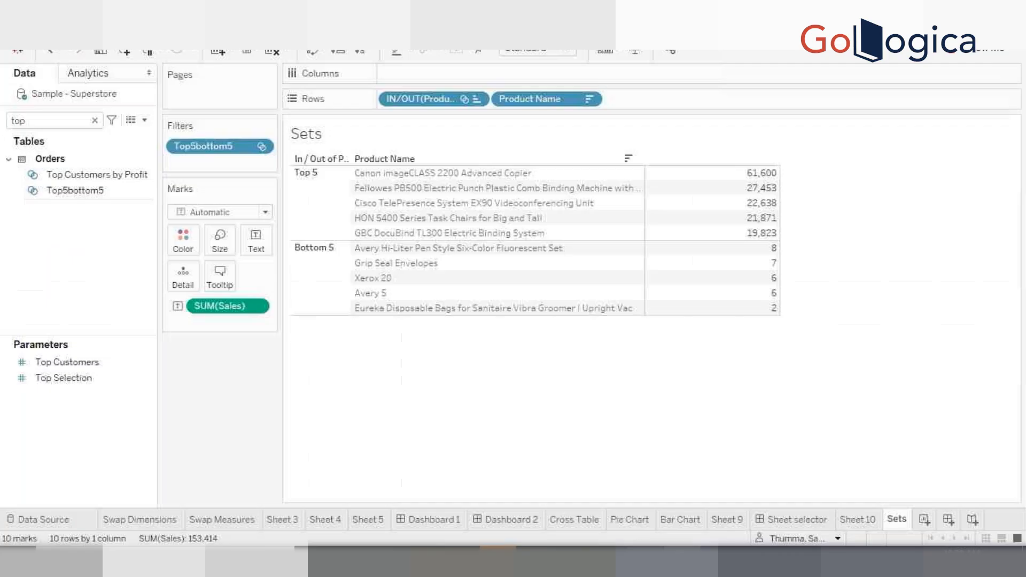
{"action": "left_click", "coordinate": [925, 520]}
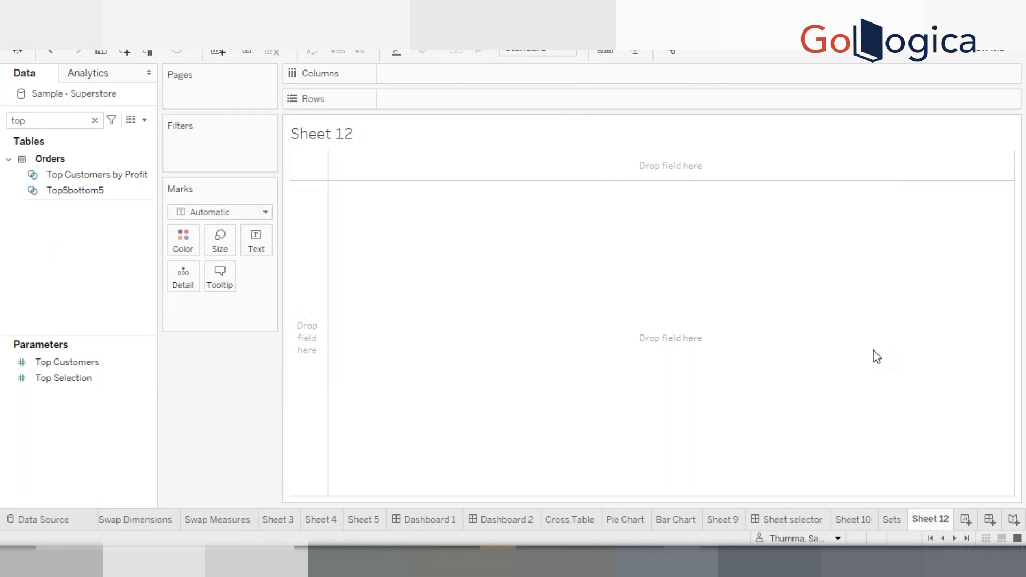
Clear the data pane search and open View Data for the Sample - Superstore source
{"action": "left_click", "coordinate": [94, 120]}
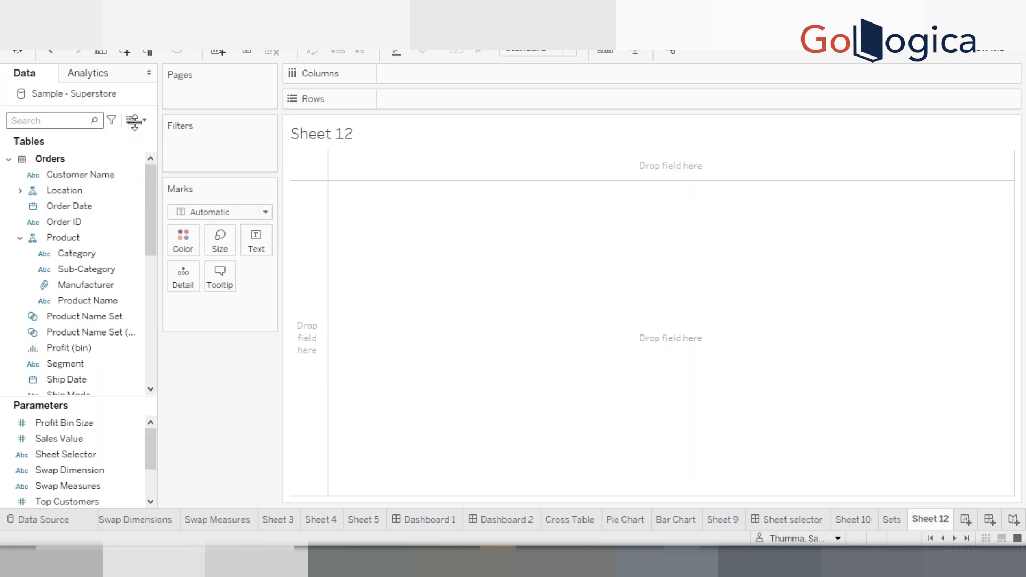
{"action": "left_click", "coordinate": [131, 121]}
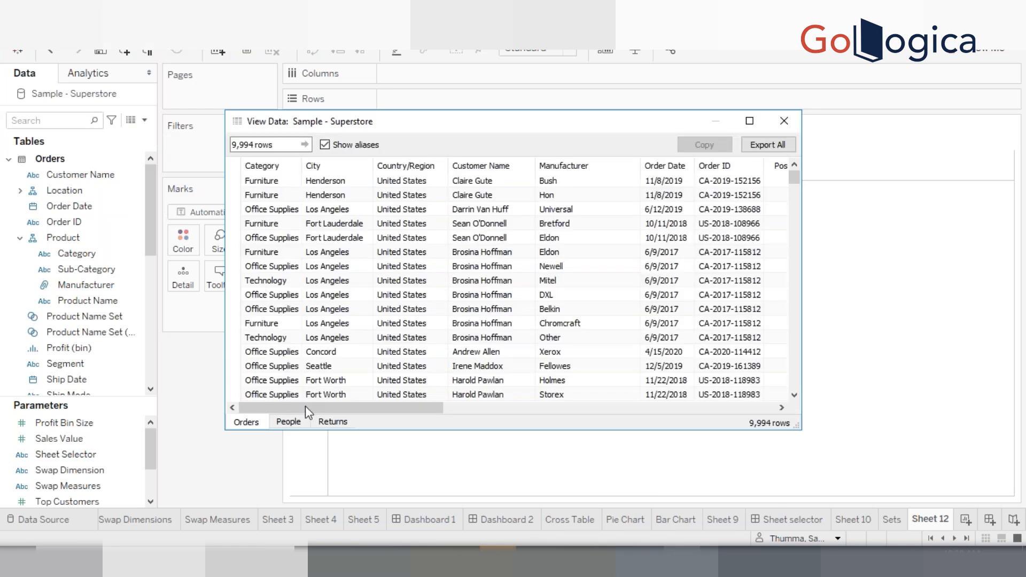
Sort the Sales column in the View Data window and scroll through its smallest and largest values, then close it
{"action": "left_click_drag", "start_coordinate": [305, 405], "coordinate": [636, 382]}
{"action": "left_click", "coordinate": [684, 181]}
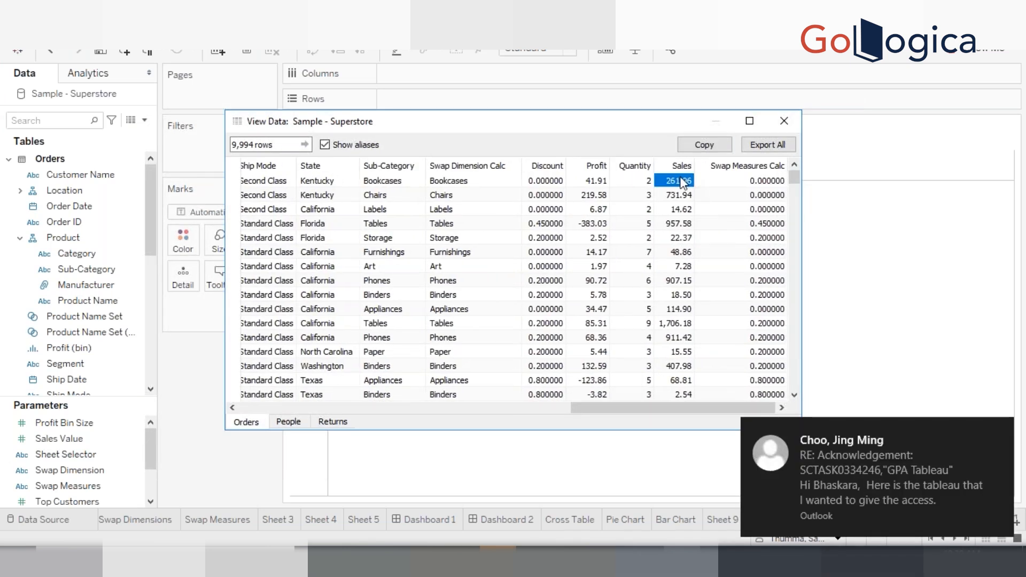
{"action": "left_click", "coordinate": [675, 168]}
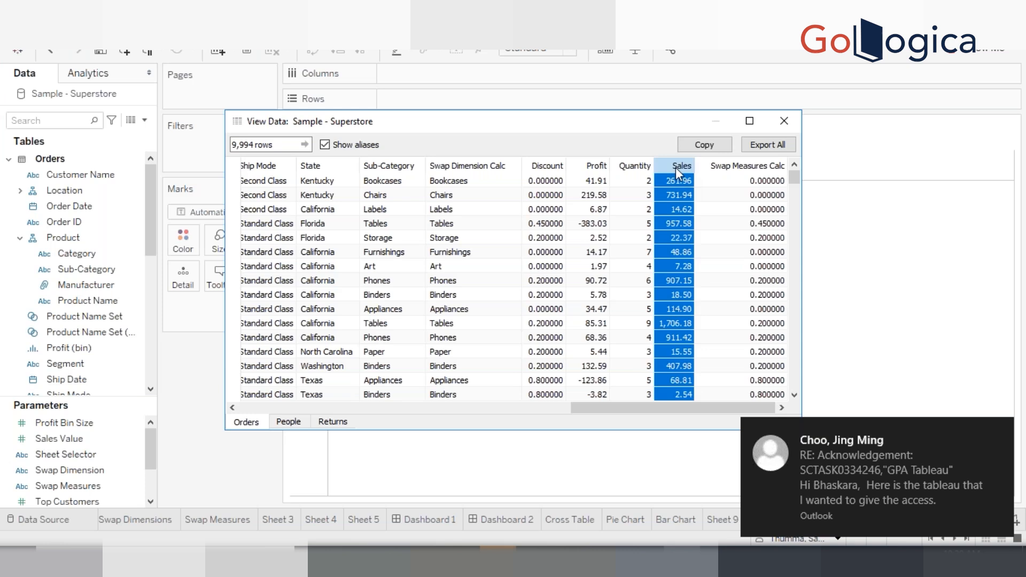
{"action": "left_click", "coordinate": [676, 168]}
{"action": "left_click", "coordinate": [681, 206]}
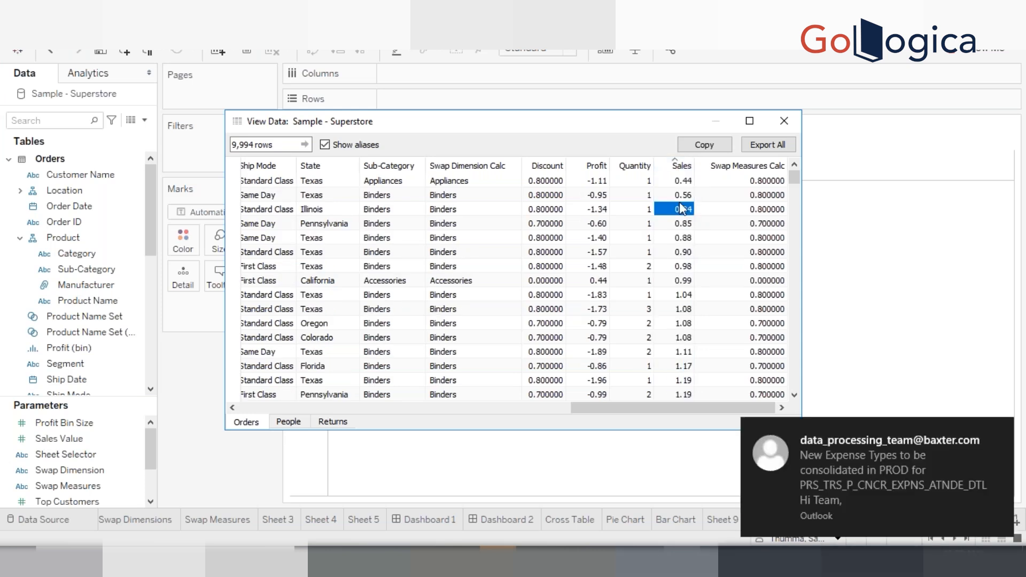
{"action": "key", "text": "Down"}
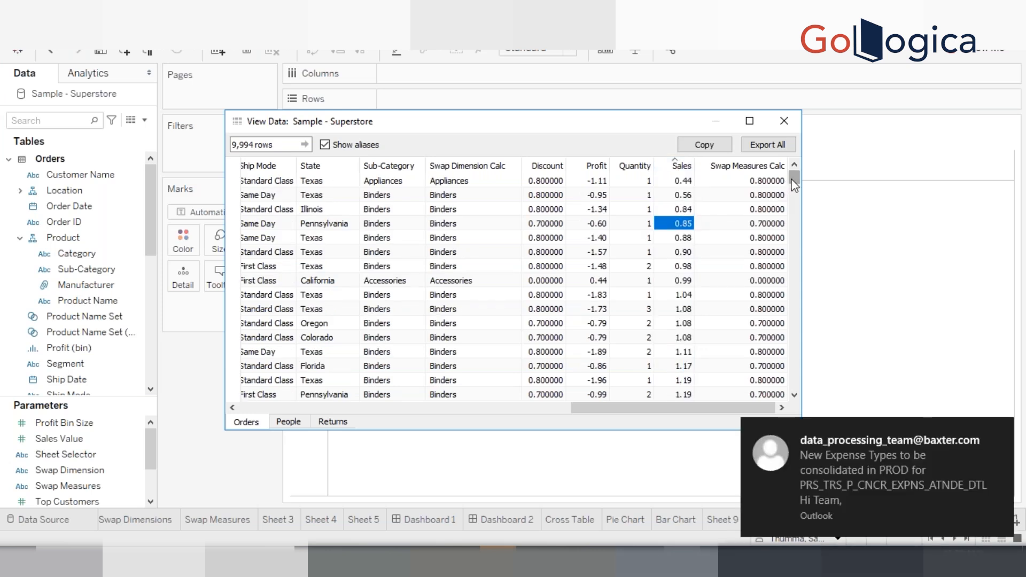
{"action": "left_click_drag", "start_coordinate": [795, 185], "coordinate": [791, 385]}
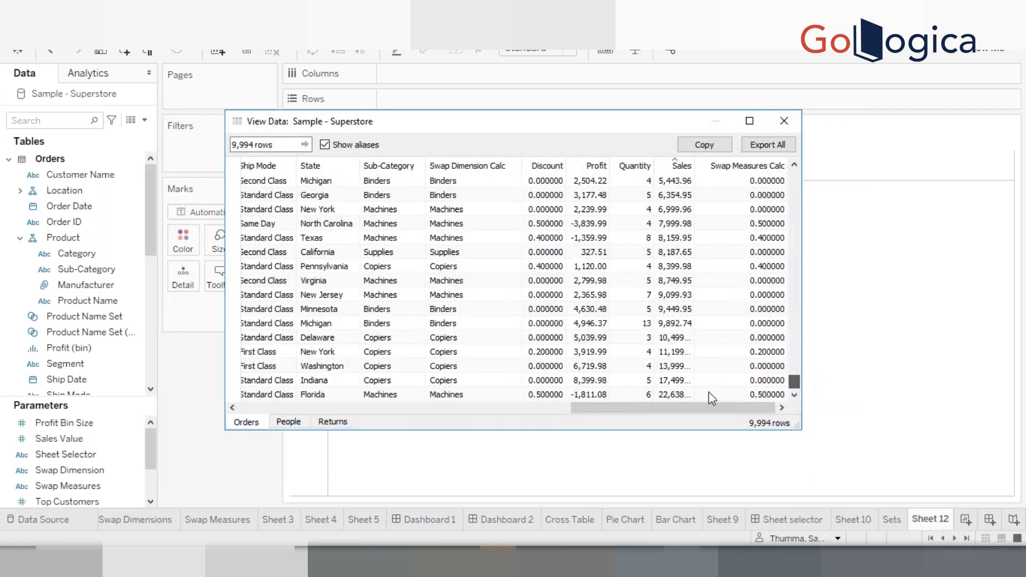
{"action": "left_click_drag", "start_coordinate": [708, 392], "coordinate": [692, 391]}
{"action": "left_click_drag", "start_coordinate": [694, 166], "coordinate": [722, 167]}
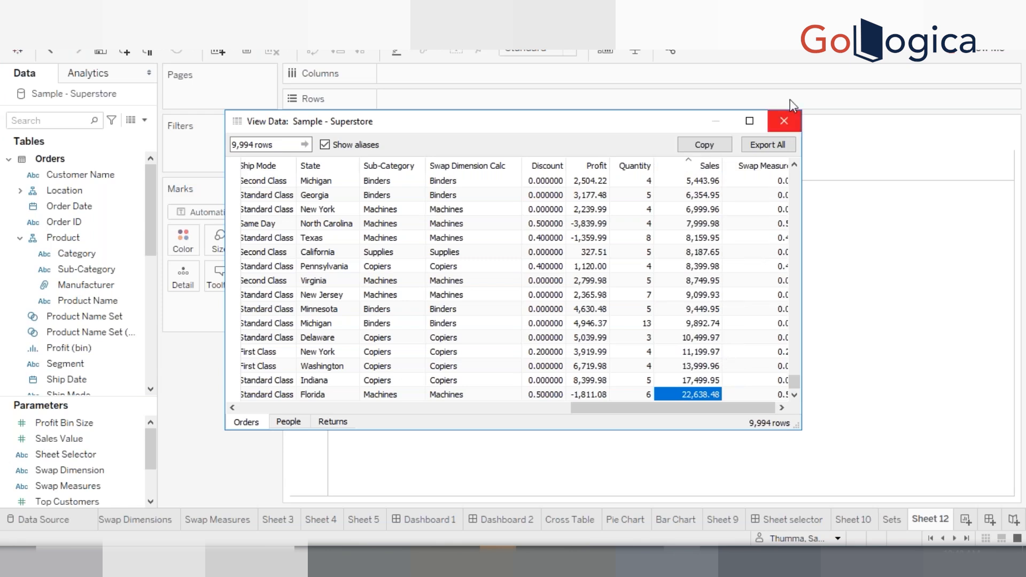
{"action": "left_click", "coordinate": [784, 120]}
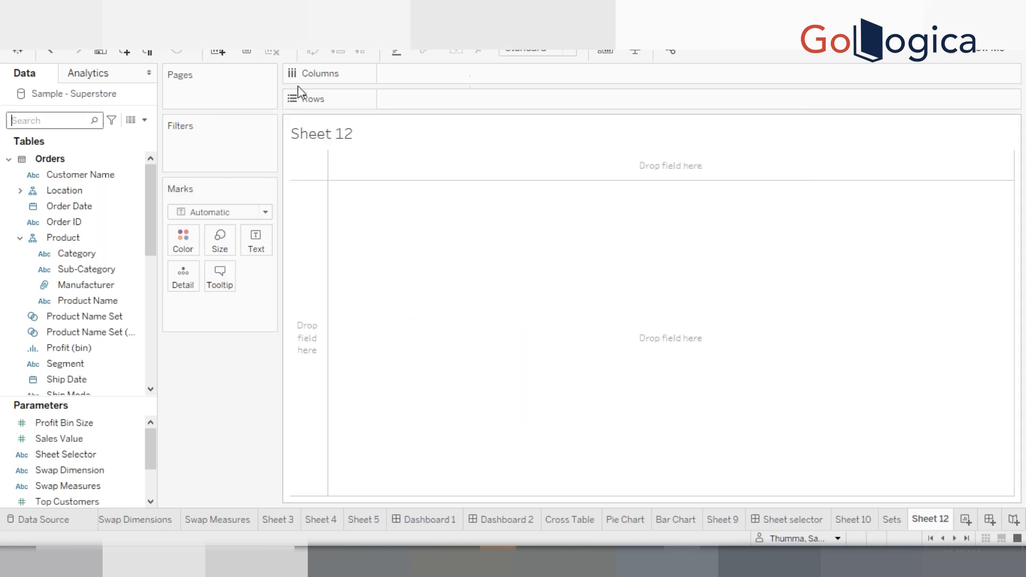
Search the data pane for sale, place Sales on Rows, and convert the SUM(Sales) pill to discrete
{"action": "left_click", "coordinate": [65, 121]}
{"action": "type", "text": "sale"}
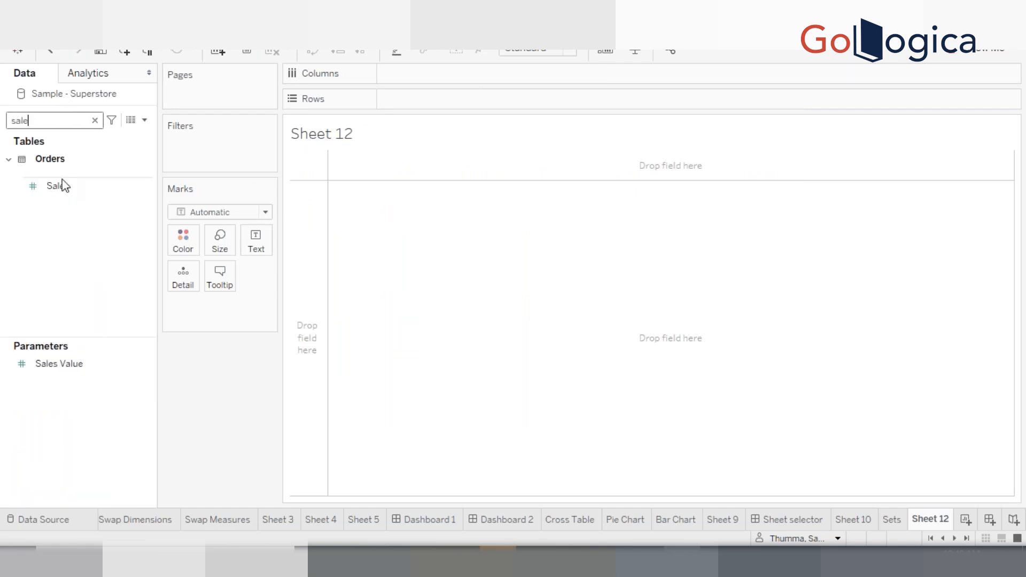
{"action": "left_click_drag", "start_coordinate": [62, 186], "coordinate": [439, 98]}
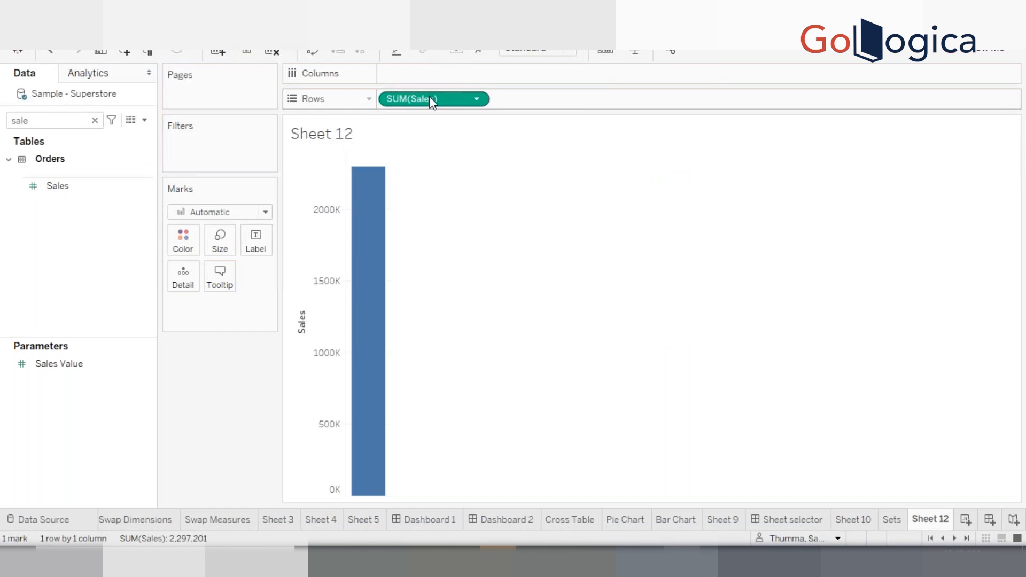
{"action": "right_click", "coordinate": [429, 96]}
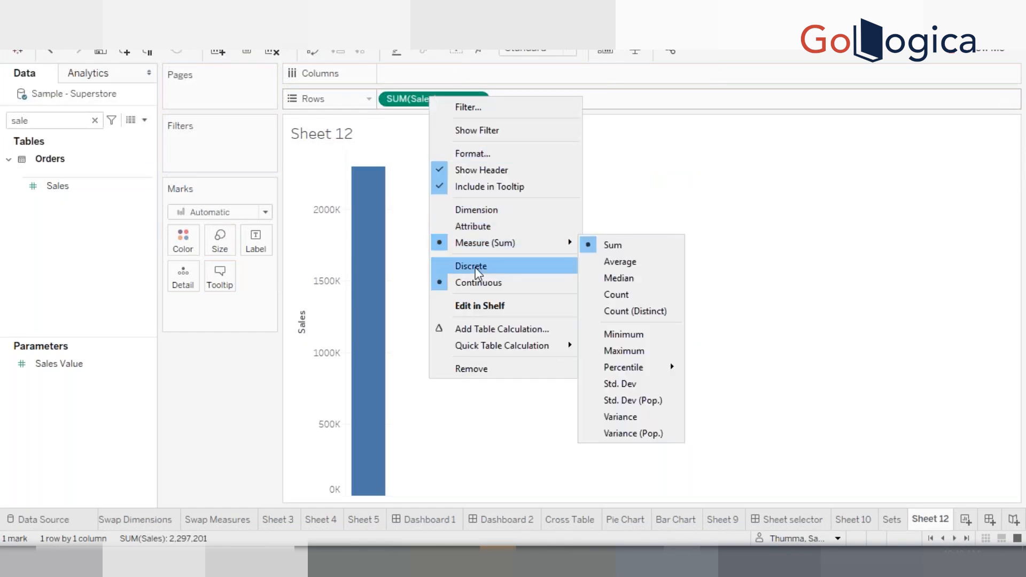
{"action": "left_click", "coordinate": [476, 268]}
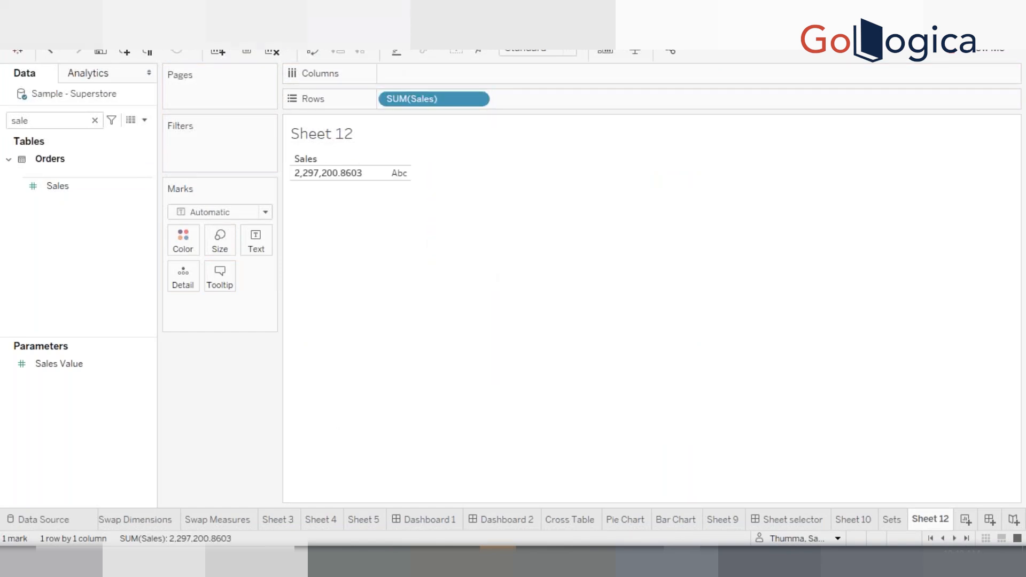
Turn off Aggregate Measures so Sales lists every individual row value
{"action": "left_click", "coordinate": [216, 28]}
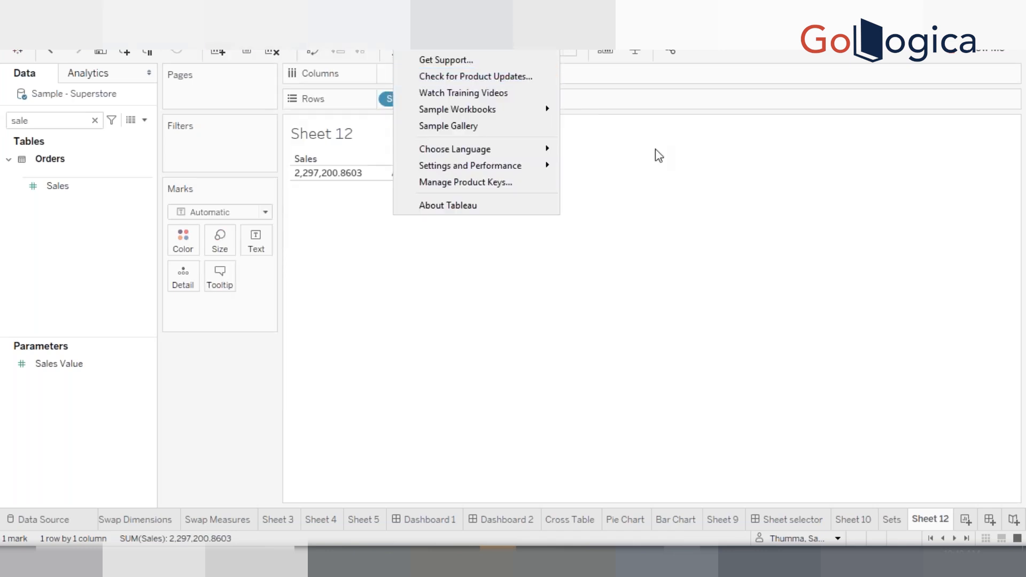
{"action": "left_click", "coordinate": [659, 156]}
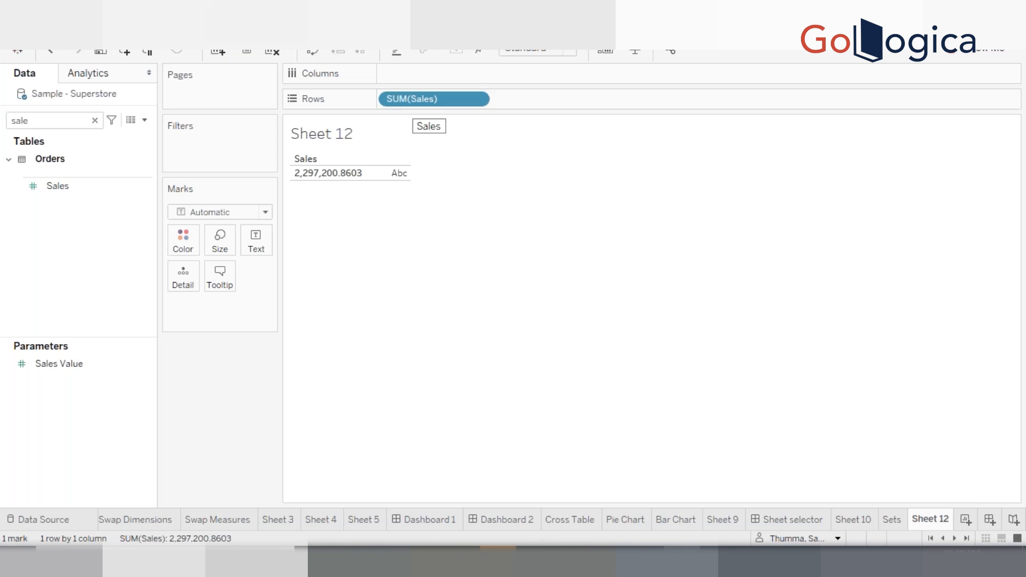
{"action": "left_click", "coordinate": [216, 26]}
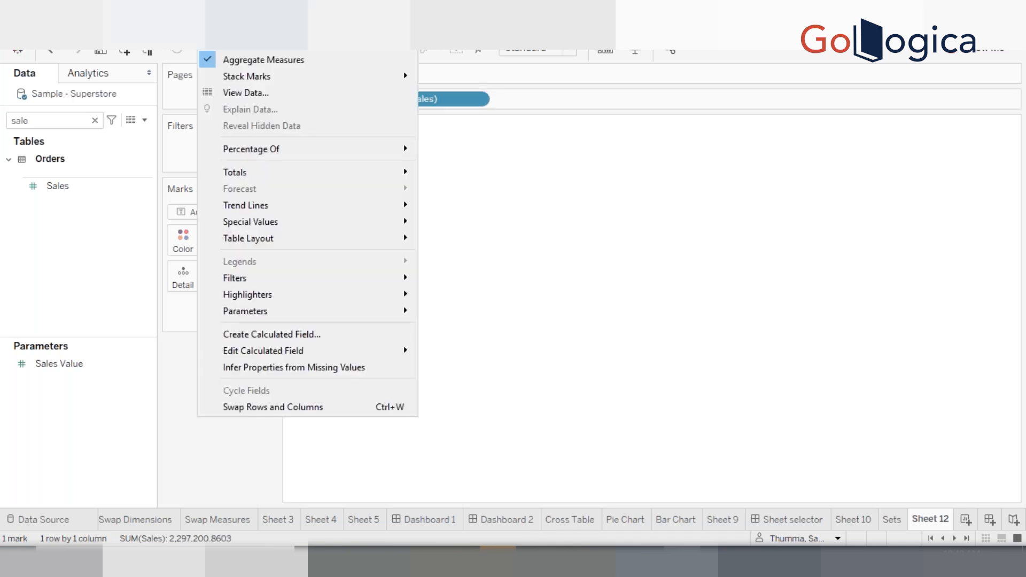
{"action": "left_click", "coordinate": [258, 60]}
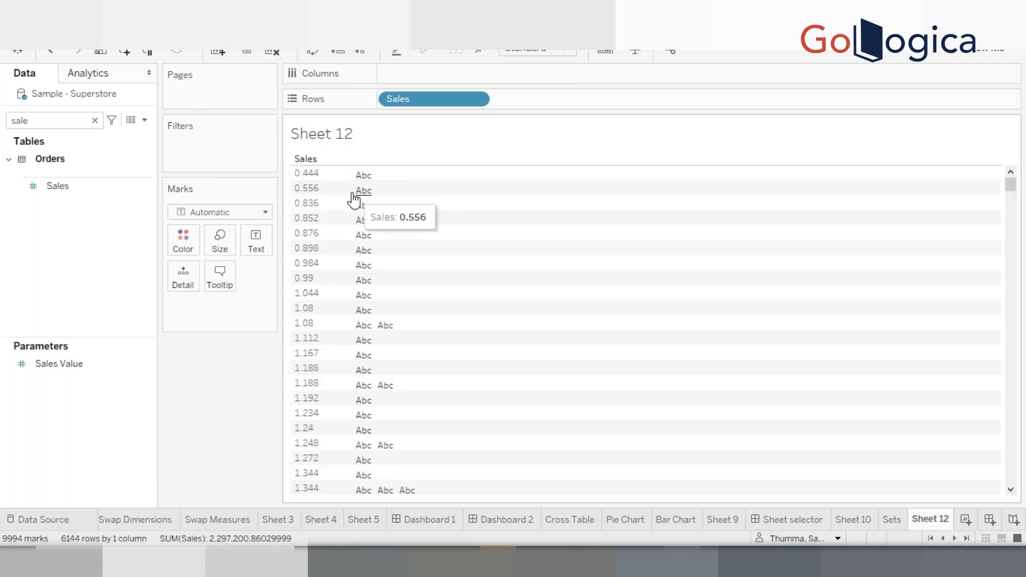
Widen the Sales header column and scroll through the disaggregated Sales values
{"action": "left_click_drag", "start_coordinate": [348, 190], "coordinate": [476, 185]}
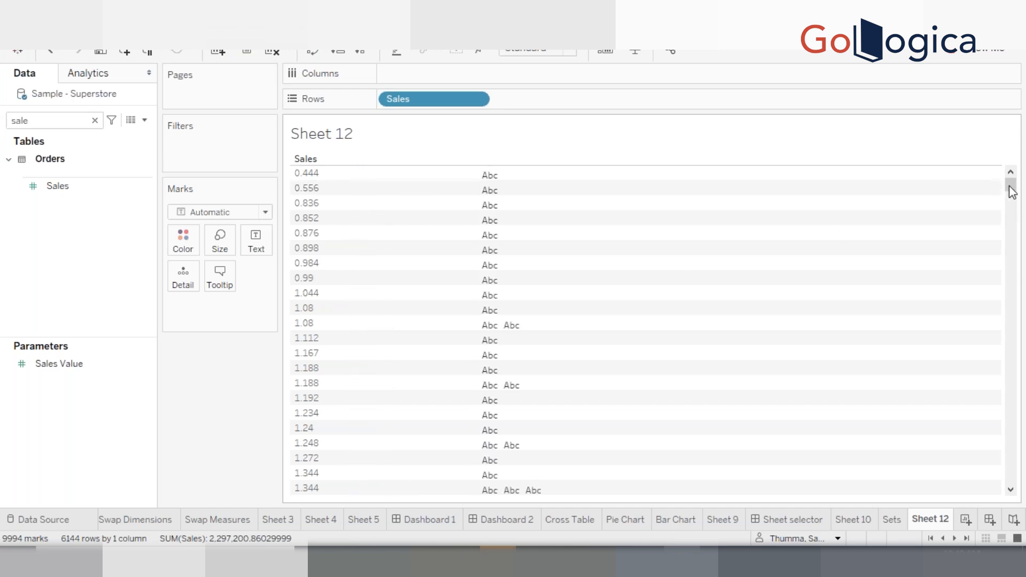
{"action": "left_click_drag", "start_coordinate": [1013, 226], "coordinate": [1012, 367]}
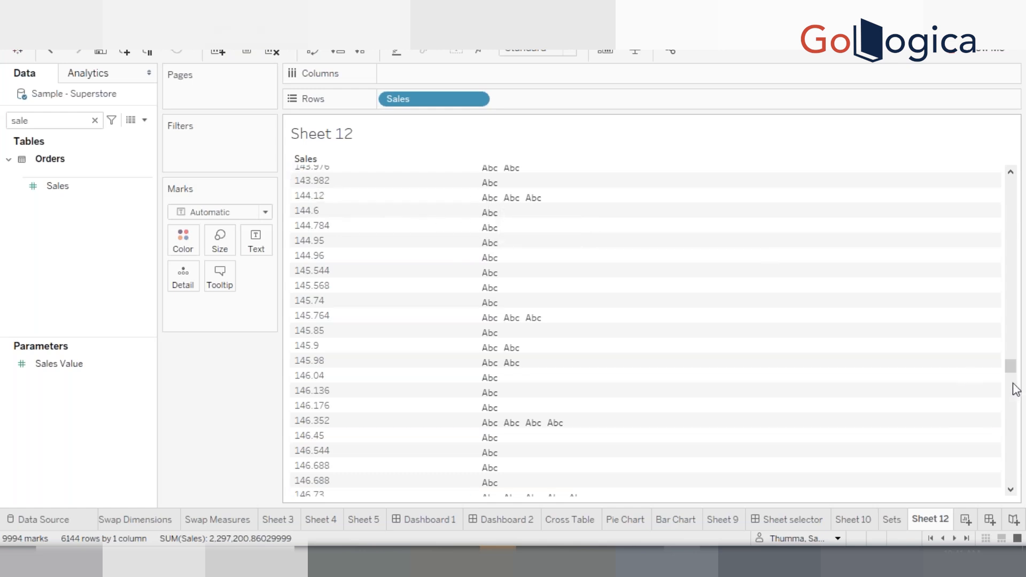
{"action": "left_click_drag", "start_coordinate": [1011, 367], "coordinate": [1010, 169]}
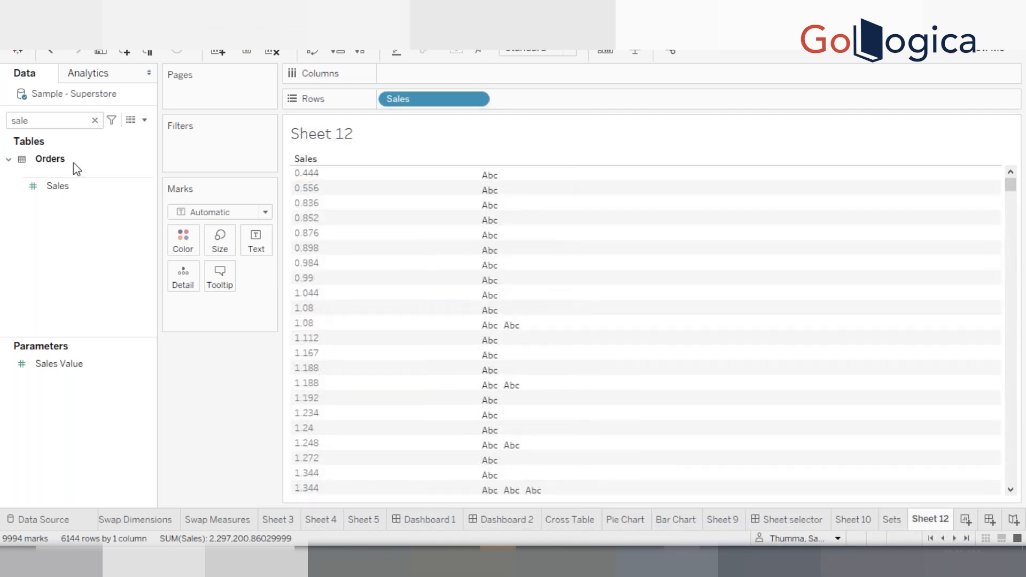
Create bins from the Sales field
{"action": "left_click", "coordinate": [68, 185]}
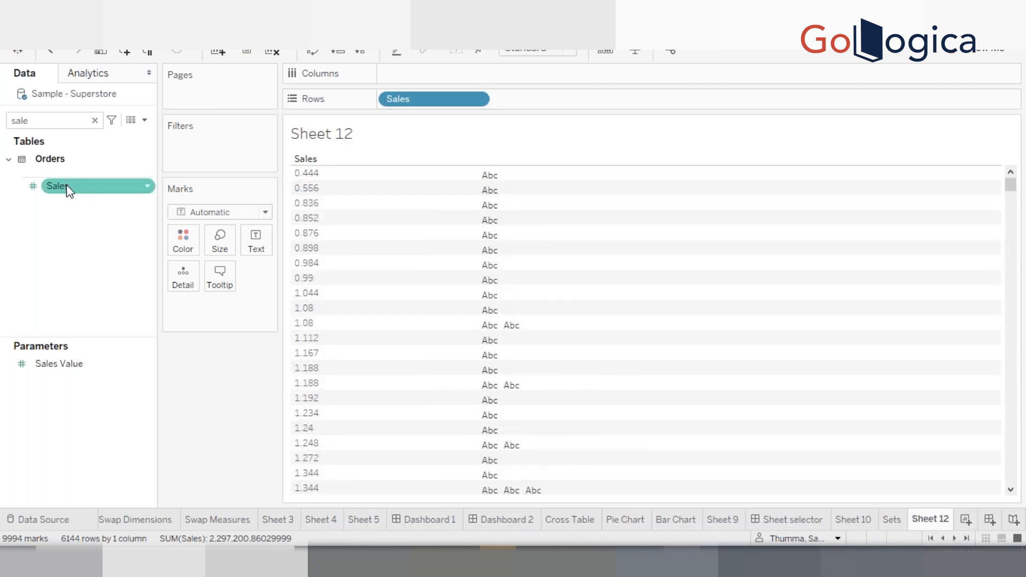
{"action": "right_click", "coordinate": [67, 187]}
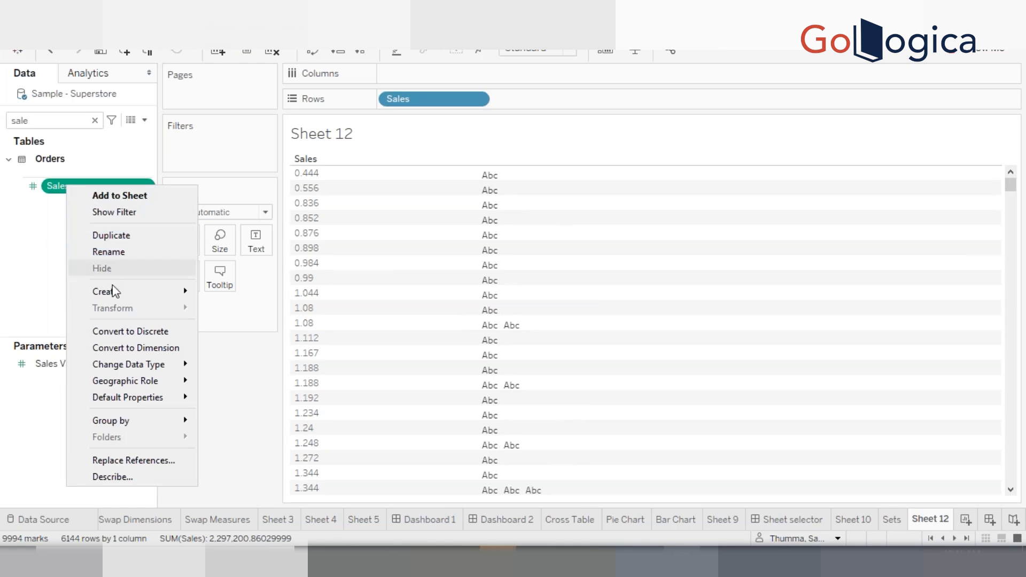
{"action": "mouse_move", "coordinate": [131, 291]}
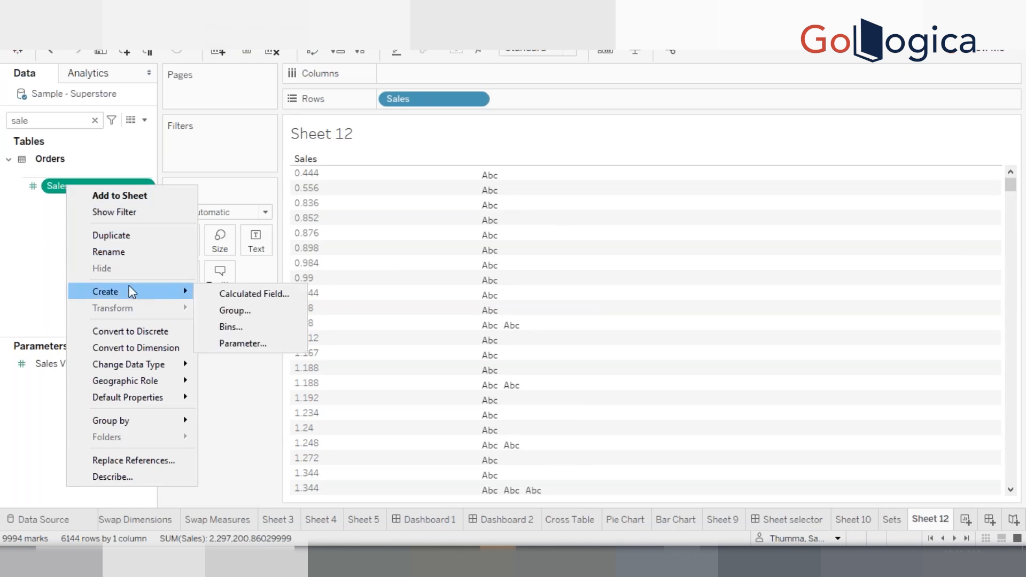
{"action": "left_click", "coordinate": [230, 327]}
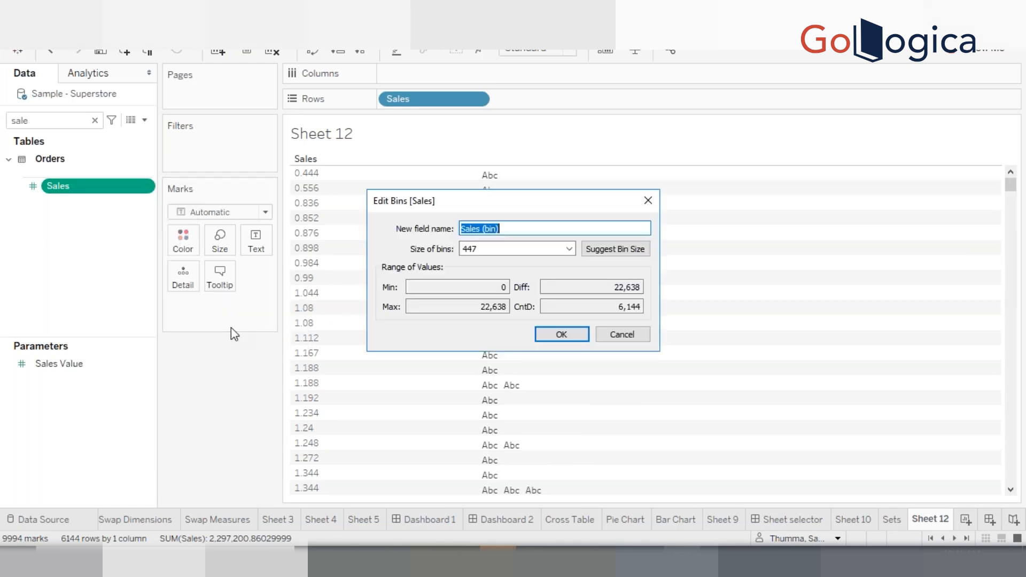
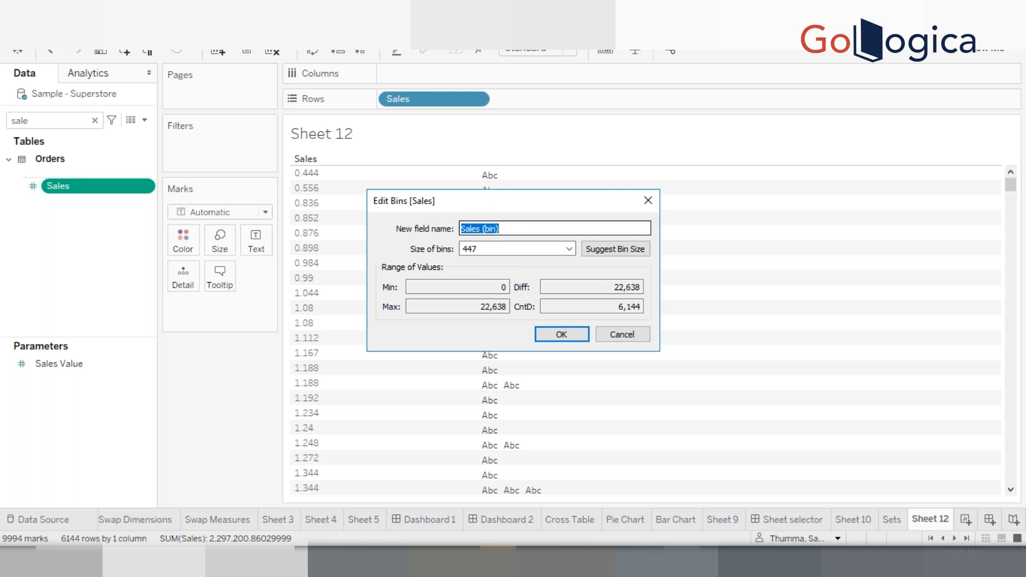
Confirm the bin creation to add the Sales (bin) field with the default settings
{"action": "left_click_drag", "start_coordinate": [498, 207], "coordinate": [583, 202]}
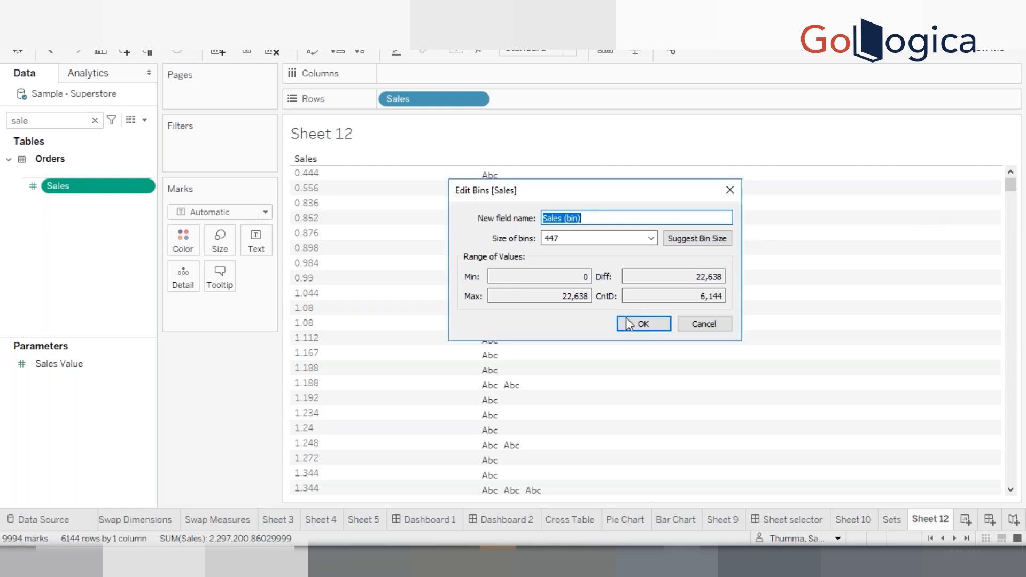
{"action": "left_click", "coordinate": [640, 324]}
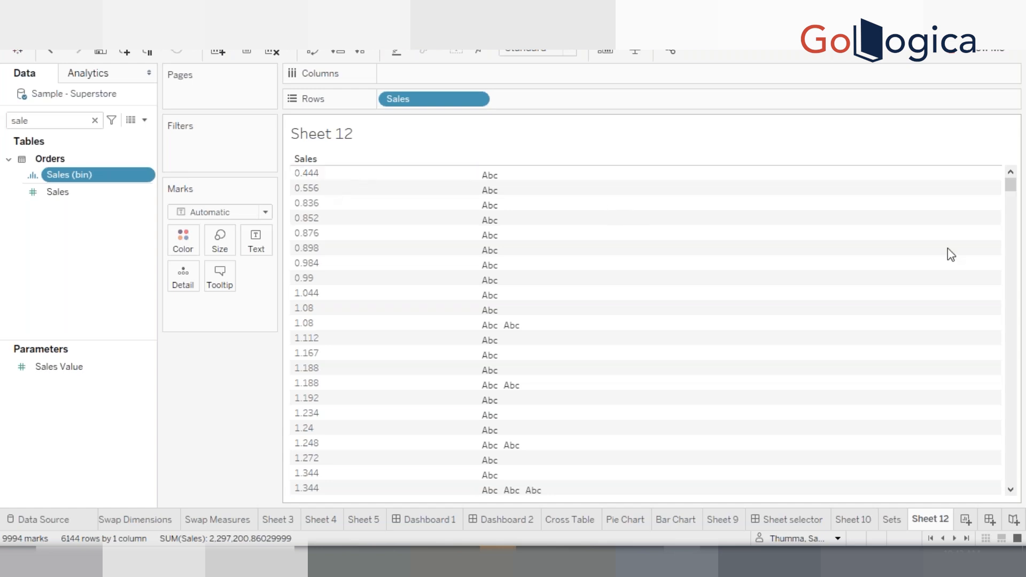
{"action": "left_click_drag", "start_coordinate": [1011, 186], "coordinate": [1012, 499]}
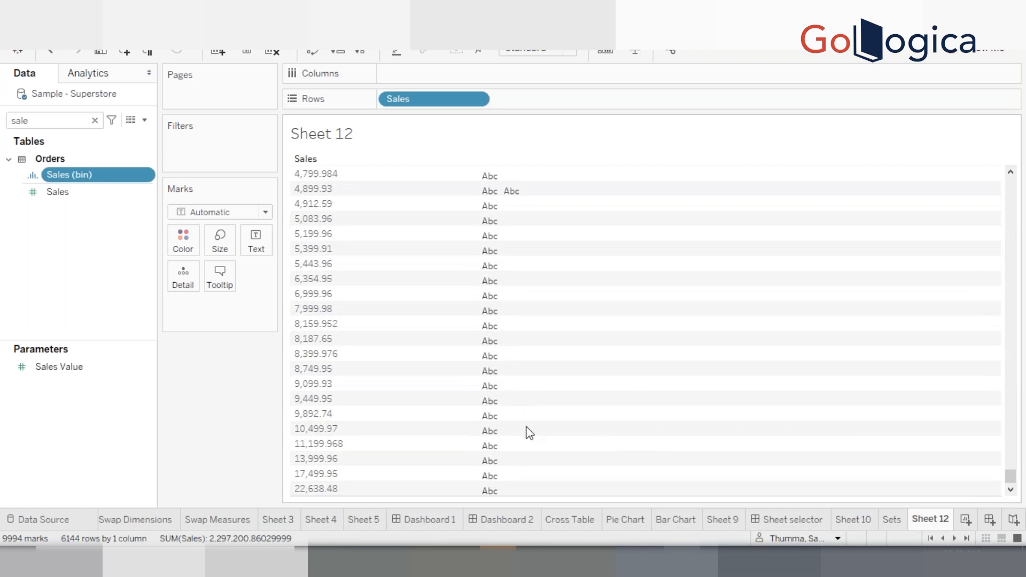
Edit the Sales (bin) field and set its bin size to 500
{"action": "right_click", "coordinate": [86, 180]}
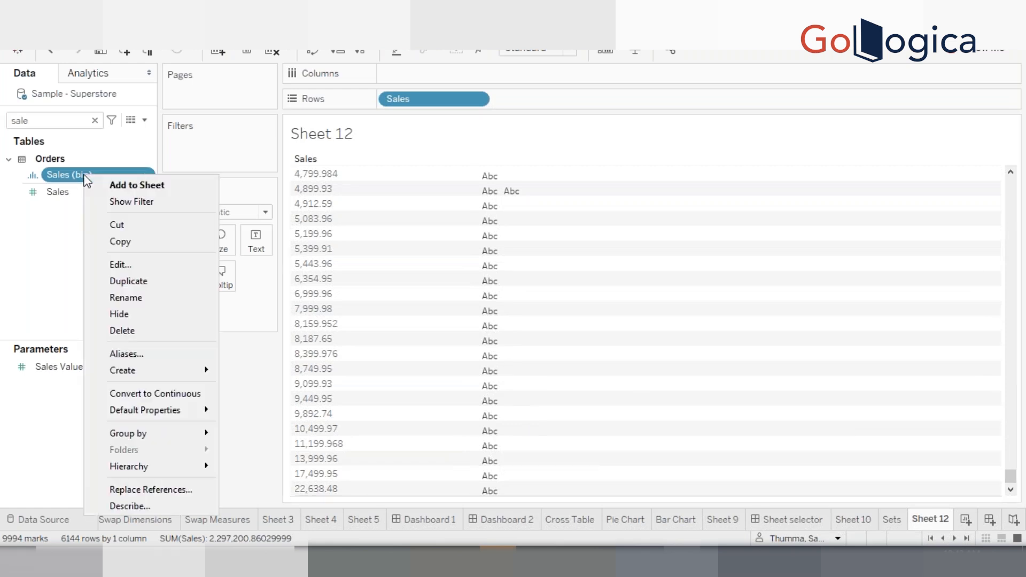
{"action": "left_click", "coordinate": [133, 265]}
{"action": "left_click", "coordinate": [494, 249]}
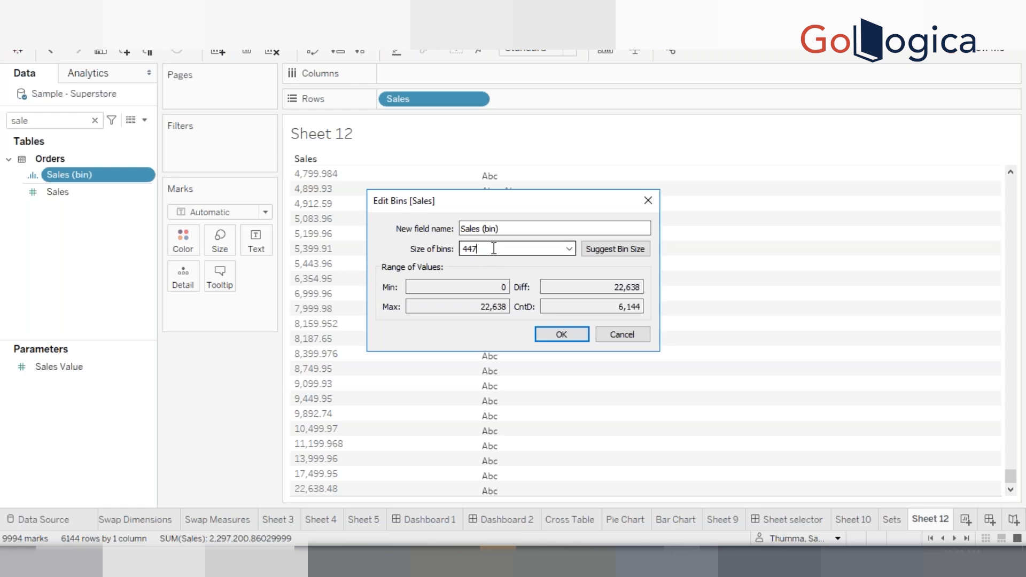
{"action": "double_click", "coordinate": [494, 248]}
{"action": "type", "text": "500"}
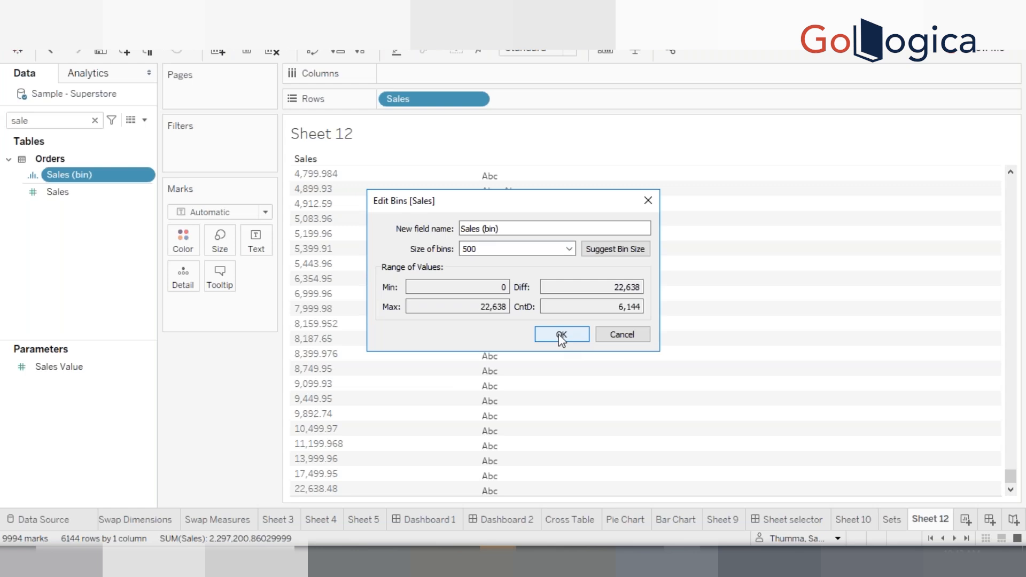
{"action": "left_click", "coordinate": [561, 335]}
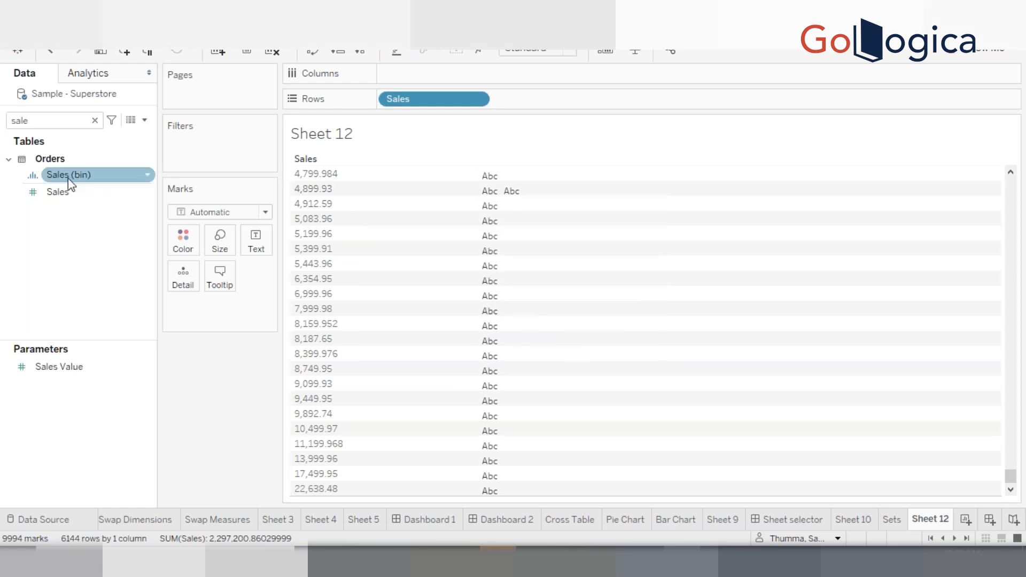
Place Sales (bin) on Rows ahead of the Sales pill
{"action": "left_click_drag", "start_coordinate": [69, 180], "coordinate": [380, 103]}
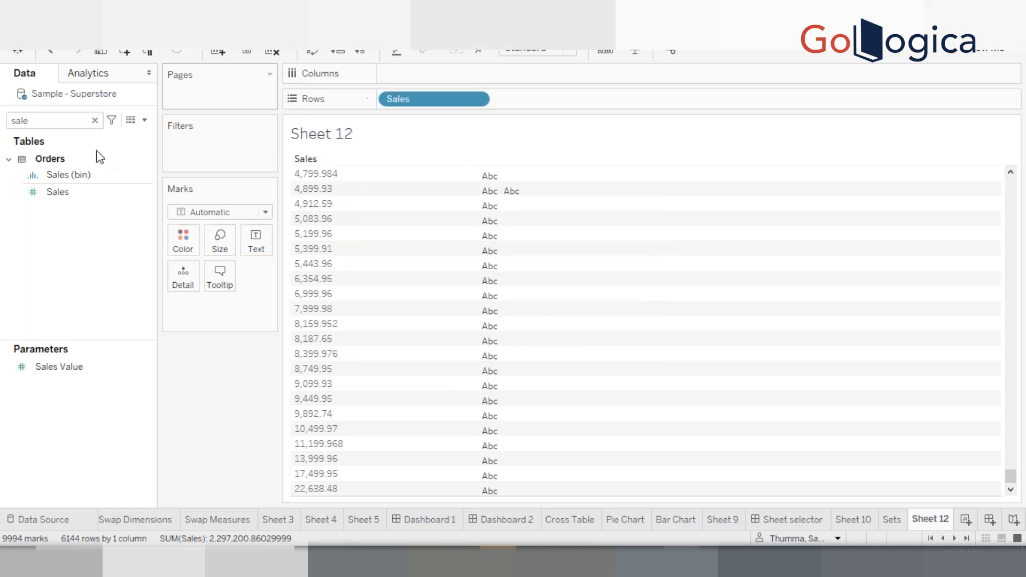
{"action": "mouse_move", "coordinate": [87, 174]}
{"action": "left_mouse_down"}
{"action": "mouse_move", "coordinate": [300, 107]}
{"action": "mouse_move", "coordinate": [380, 96]}
{"action": "left_mouse_up"}
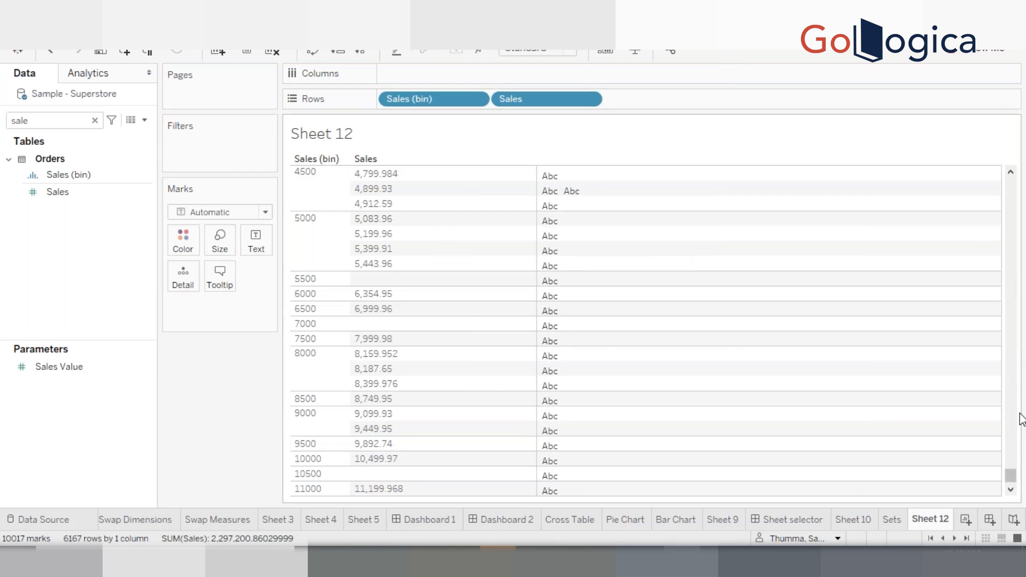
{"action": "left_click_drag", "start_coordinate": [1012, 466], "coordinate": [1004, 156]}
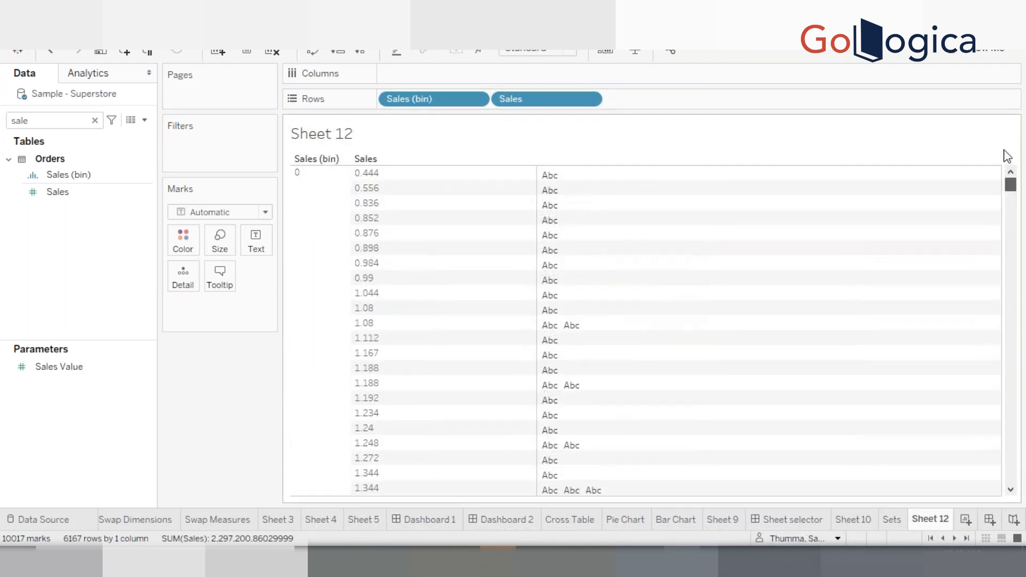
Scroll through the Sales values grouped under each 500-wide bin
{"action": "left_click", "coordinate": [297, 172]}
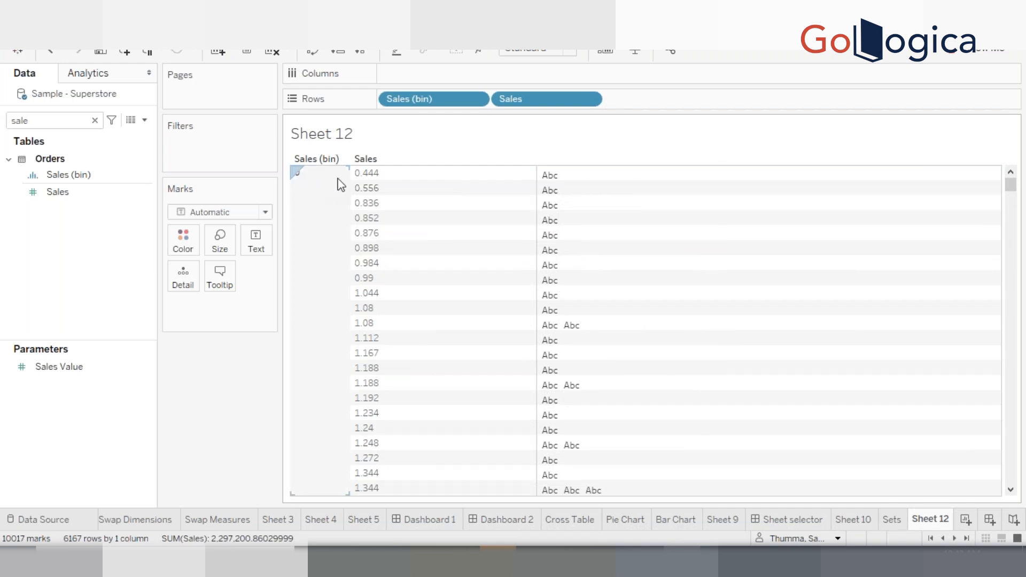
{"action": "left_click", "coordinate": [442, 131]}
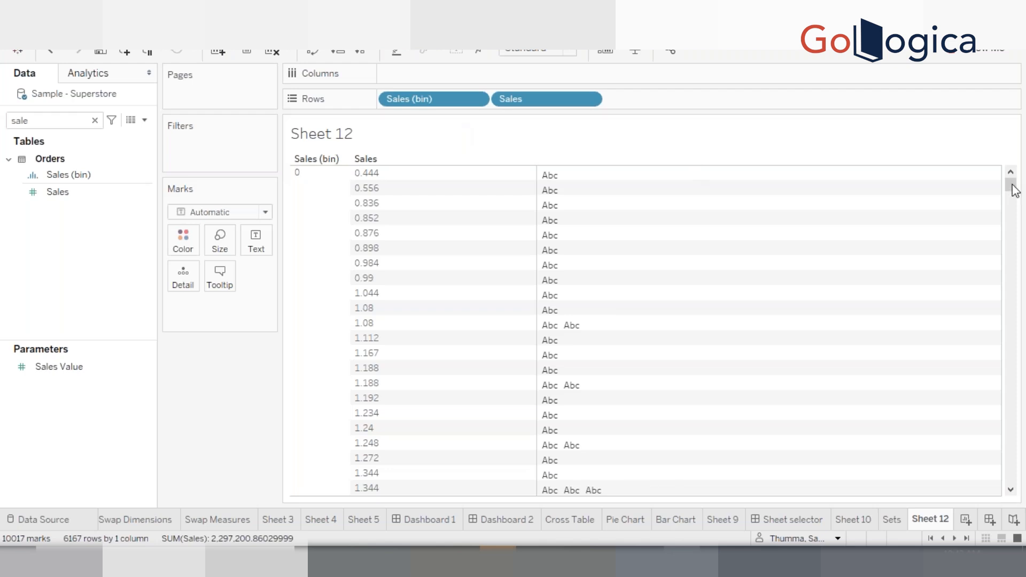
{"action": "left_click_drag", "start_coordinate": [1014, 194], "coordinate": [1009, 433]}
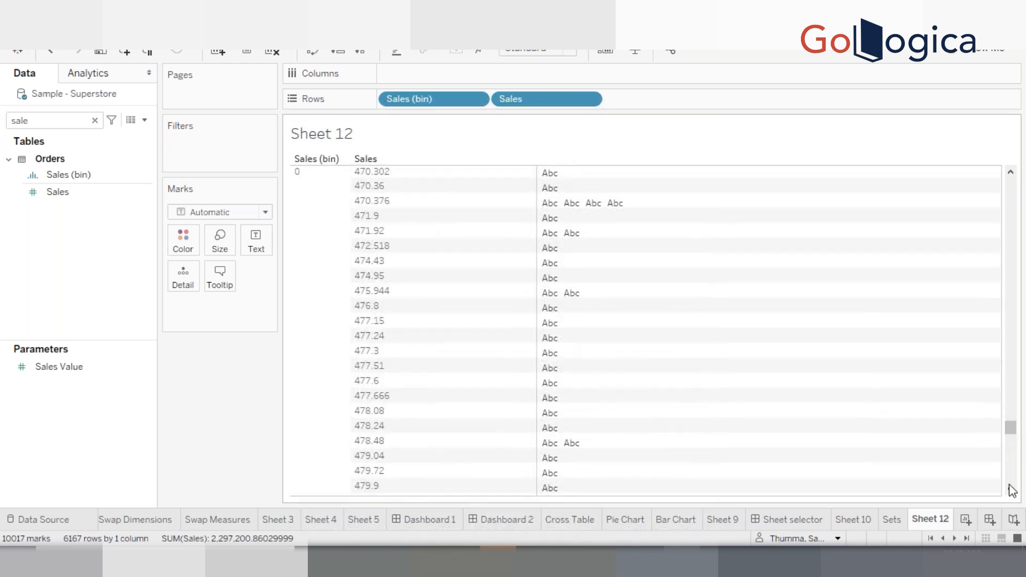
{"action": "left_click", "coordinate": [1010, 490]}
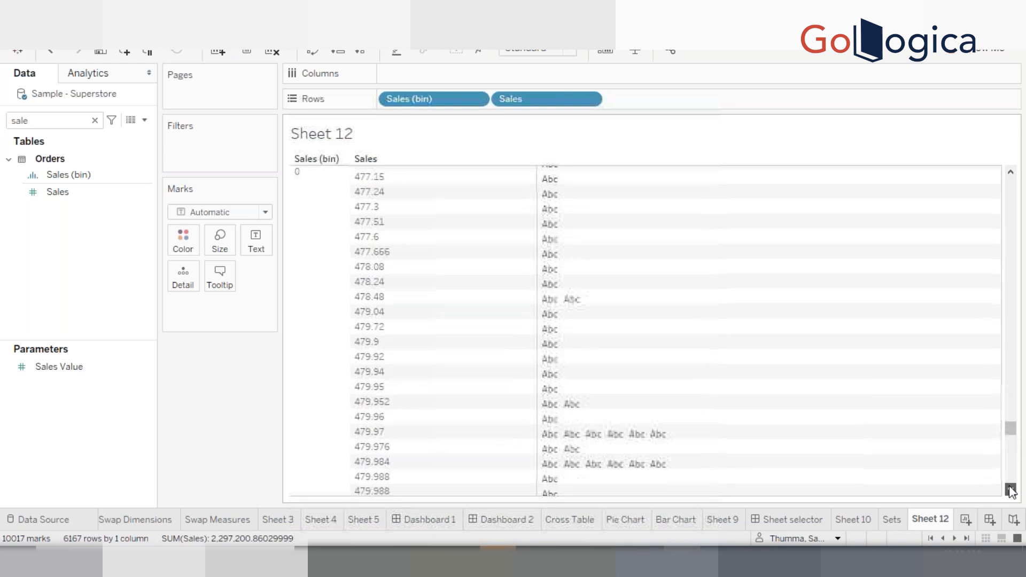
{"action": "left_click", "coordinate": [1011, 490]}
{"action": "left_click", "coordinate": [1010, 490]}
{"action": "left_click", "coordinate": [1010, 490]}
{"action": "left_click", "coordinate": [1011, 490]}
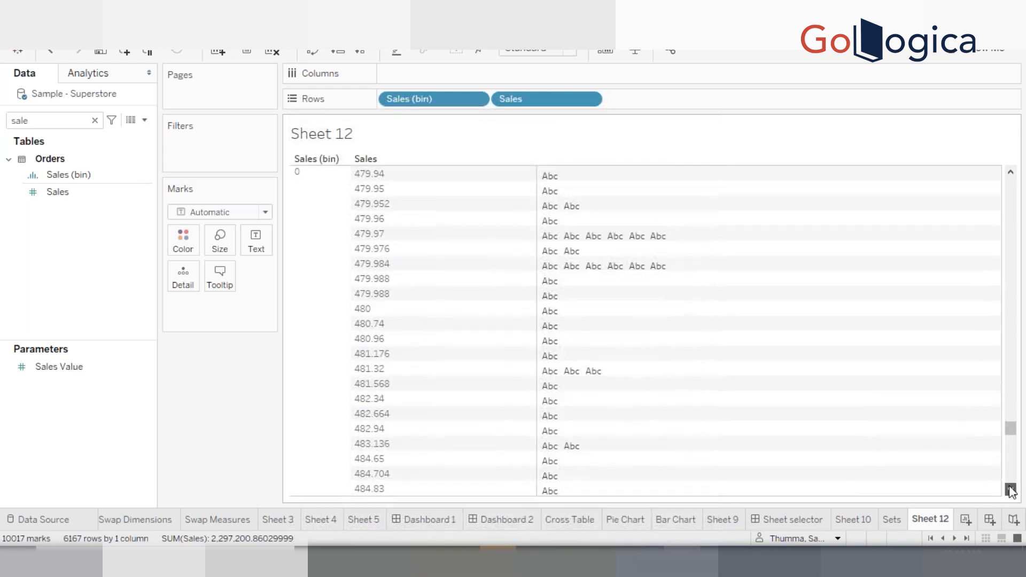
{"action": "left_click", "coordinate": [1010, 490]}
{"action": "left_click", "coordinate": [1010, 490]}
{"action": "left_click", "coordinate": [1011, 490]}
{"action": "left_click", "coordinate": [1010, 490]}
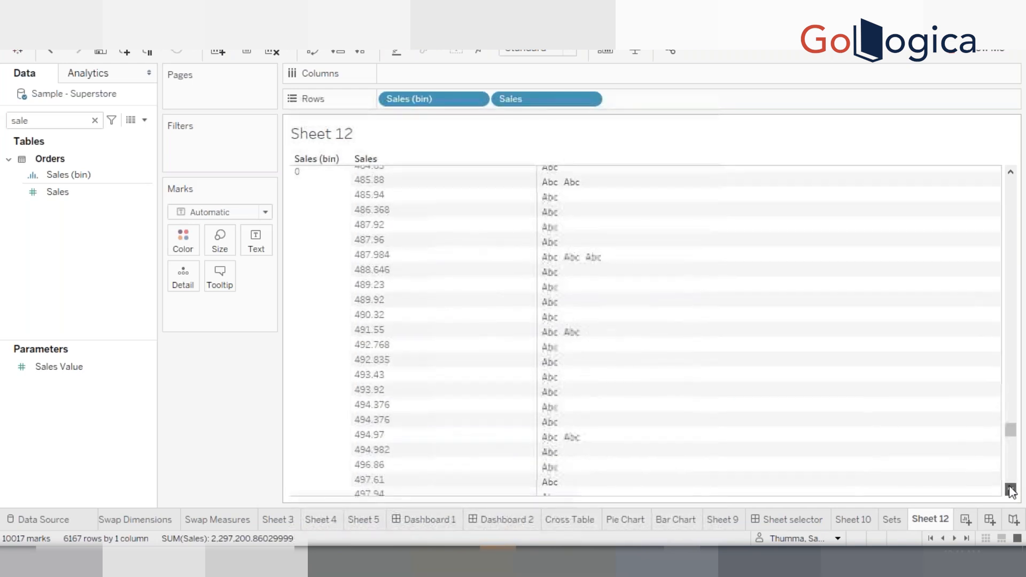
{"action": "left_click", "coordinate": [1010, 490]}
{"action": "left_click", "coordinate": [1010, 490]}
{"action": "left_click", "coordinate": [1010, 490]}
{"action": "left_click", "coordinate": [1011, 490]}
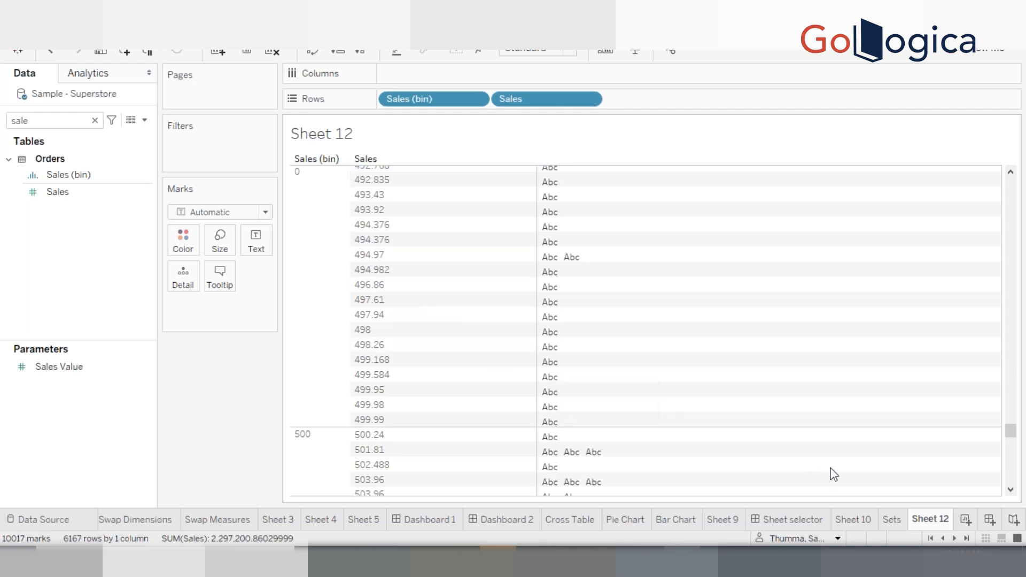
{"action": "left_click", "coordinate": [1011, 490]}
{"action": "left_click", "coordinate": [1010, 491]}
{"action": "left_click", "coordinate": [1010, 491]}
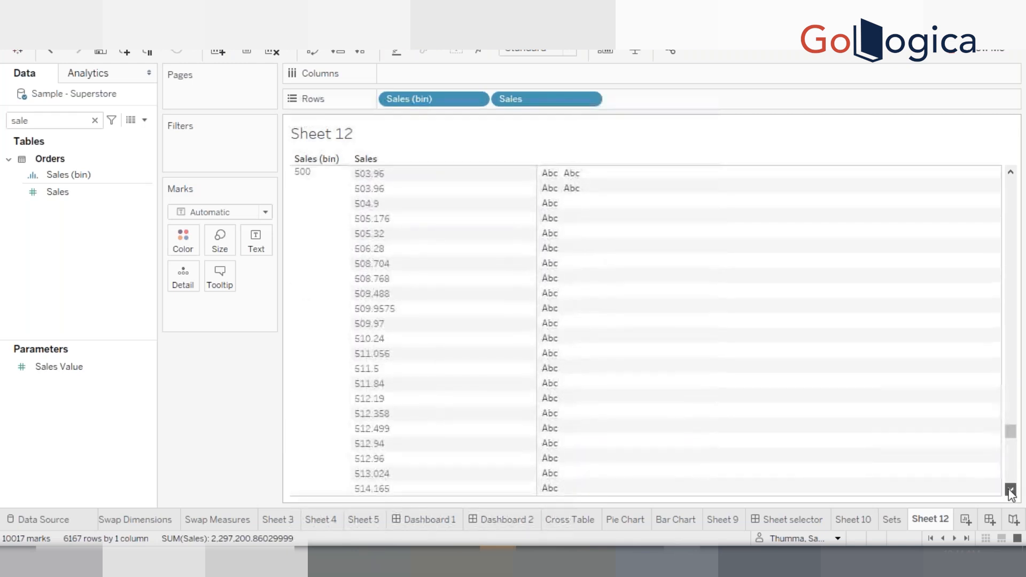
{"action": "left_click", "coordinate": [1010, 491]}
{"action": "left_click", "coordinate": [1010, 491]}
{"action": "left_click", "coordinate": [1010, 491]}
{"action": "left_click", "coordinate": [1010, 491]}
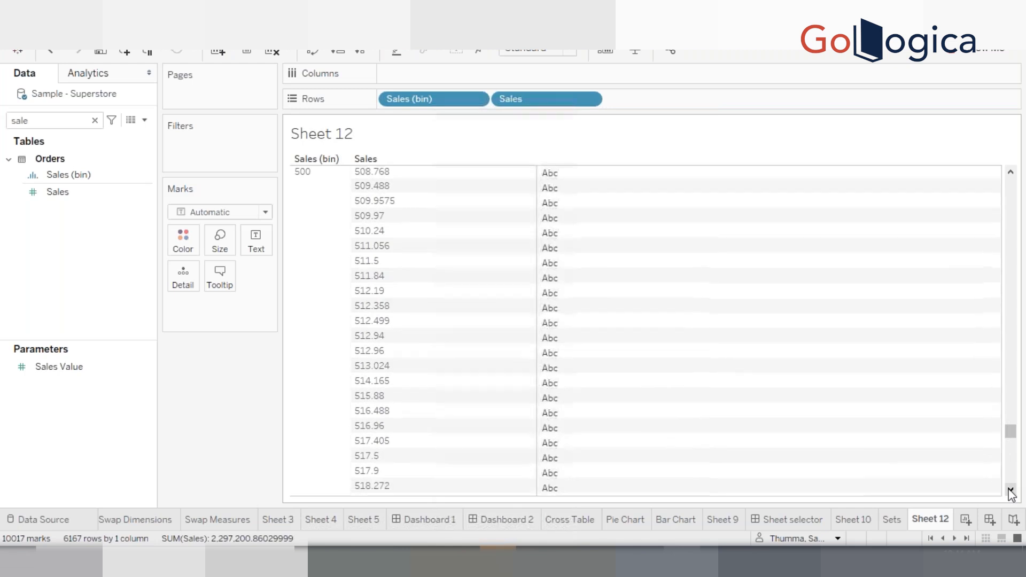
{"action": "left_click", "coordinate": [1010, 491]}
{"action": "left_click", "coordinate": [1010, 490]}
{"action": "left_click", "coordinate": [1010, 491]}
{"action": "left_click", "coordinate": [1010, 490]}
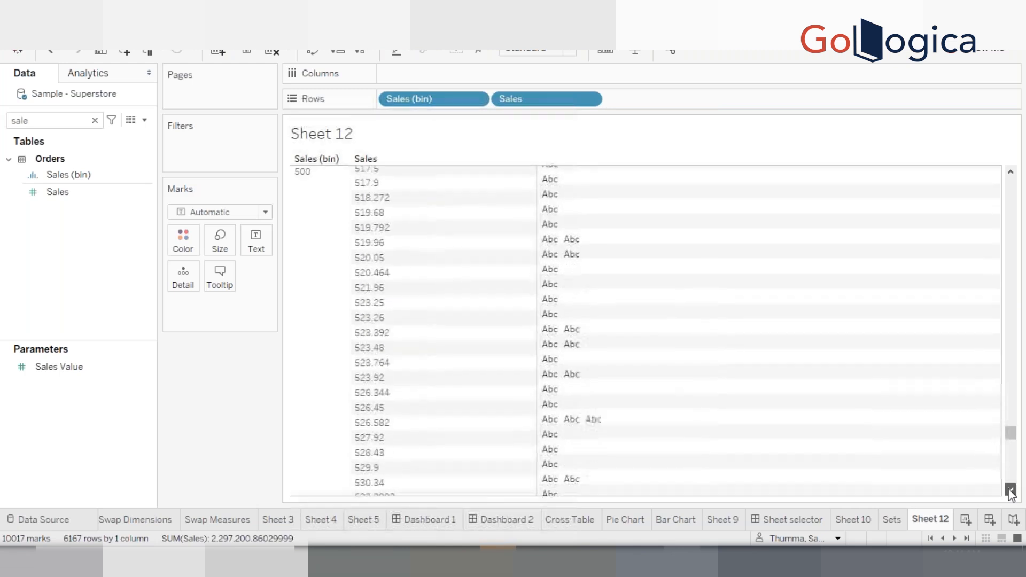
{"action": "left_click", "coordinate": [1010, 490]}
{"action": "left_click", "coordinate": [1010, 491]}
{"action": "left_click", "coordinate": [1010, 490]}
{"action": "left_click", "coordinate": [1010, 491]}
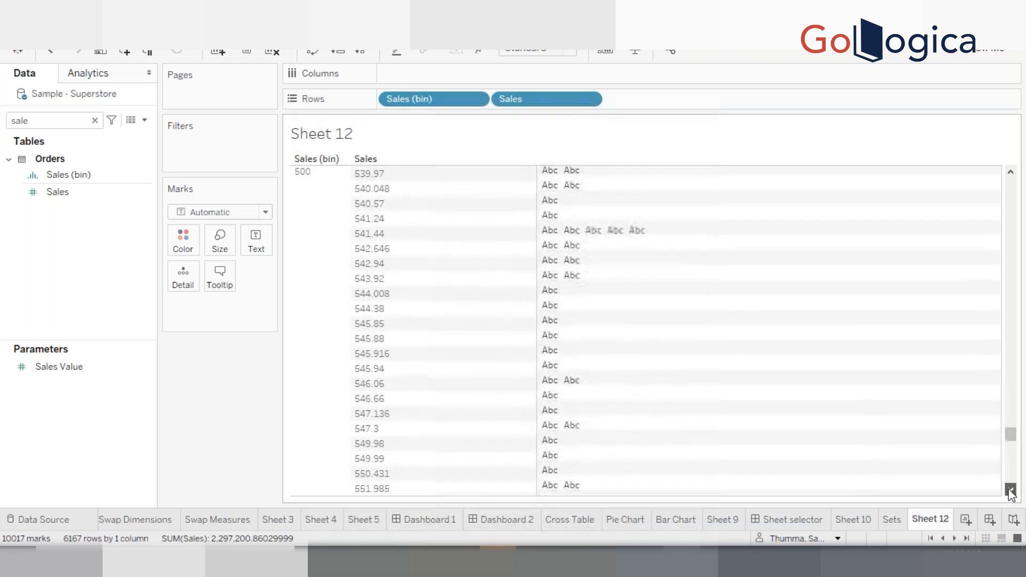
{"action": "left_click", "coordinate": [1010, 490]}
{"action": "left_click", "coordinate": [1010, 491]}
{"action": "left_click", "coordinate": [1010, 490]}
{"action": "left_click", "coordinate": [1010, 490]}
{"action": "left_click", "coordinate": [1010, 491]}
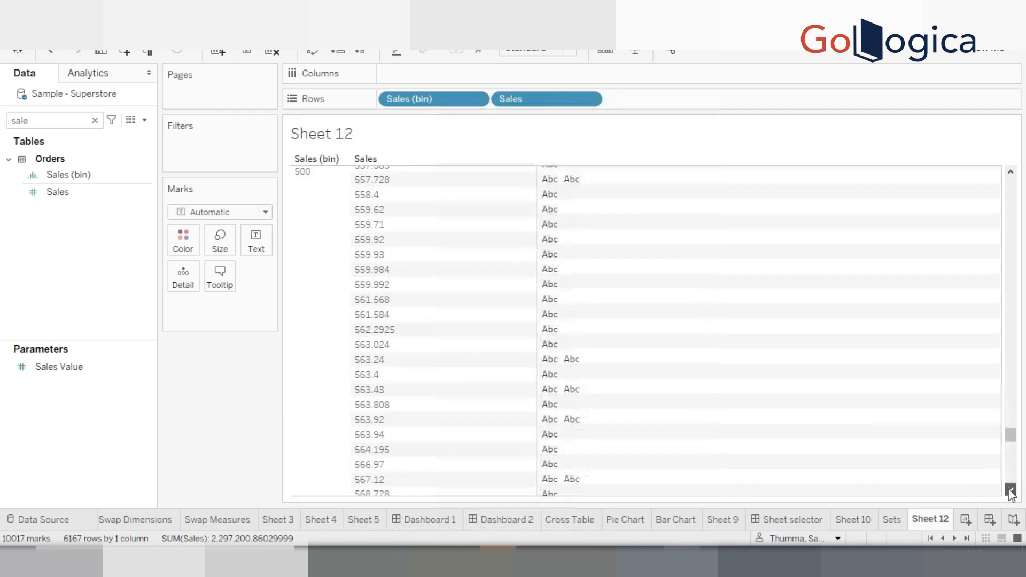
{"action": "left_click", "coordinate": [1010, 491]}
{"action": "left_click", "coordinate": [1010, 491]}
{"action": "left_click", "coordinate": [1010, 491]}
{"action": "left_click", "coordinate": [1010, 491]}
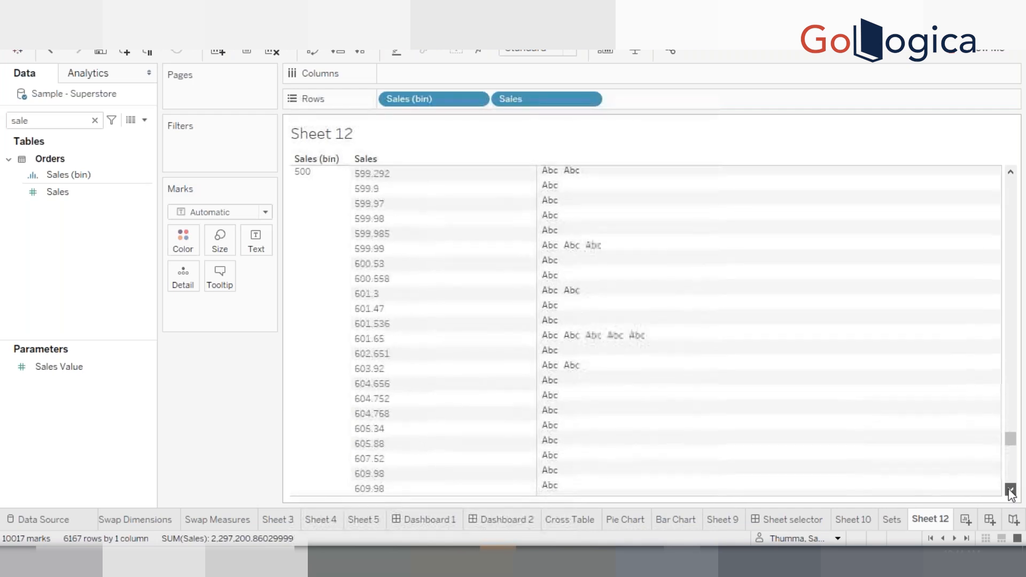
{"action": "left_click", "coordinate": [1010, 490]}
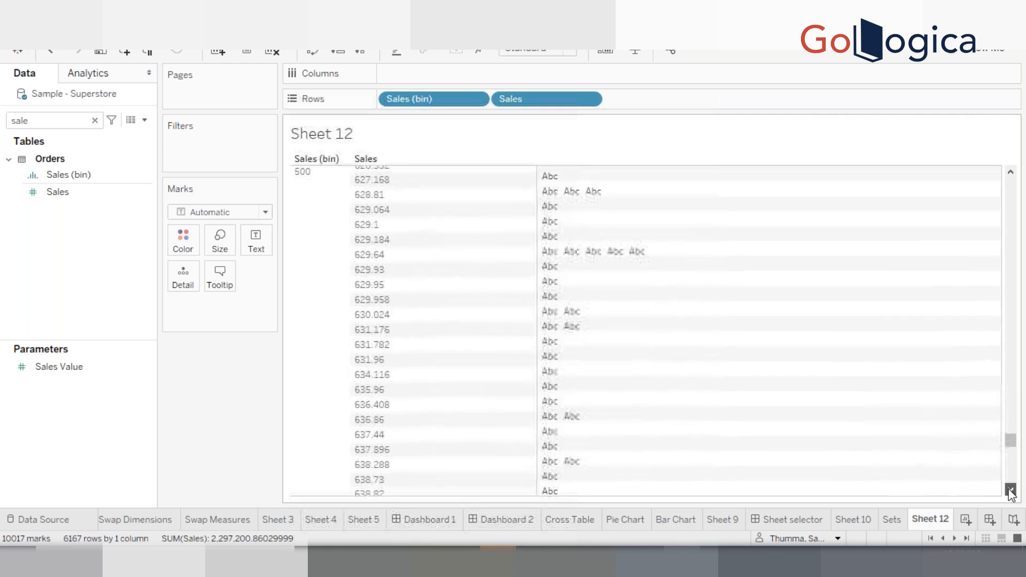
{"action": "left_click", "coordinate": [1010, 490]}
{"action": "left_click", "coordinate": [1010, 490]}
{"action": "left_click", "coordinate": [1010, 491]}
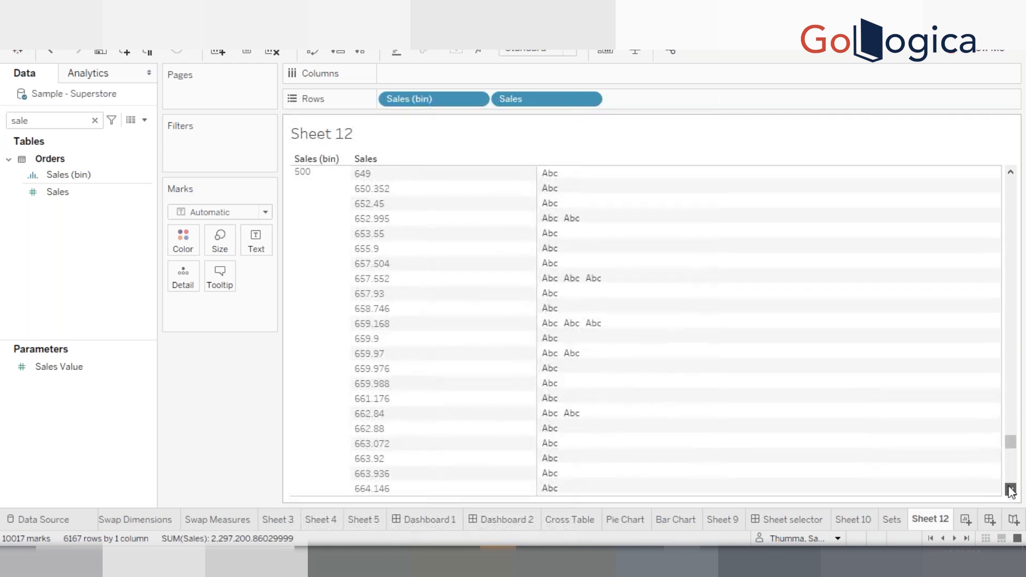
{"action": "left_click_drag", "start_coordinate": [1011, 445], "coordinate": [1014, 477]}
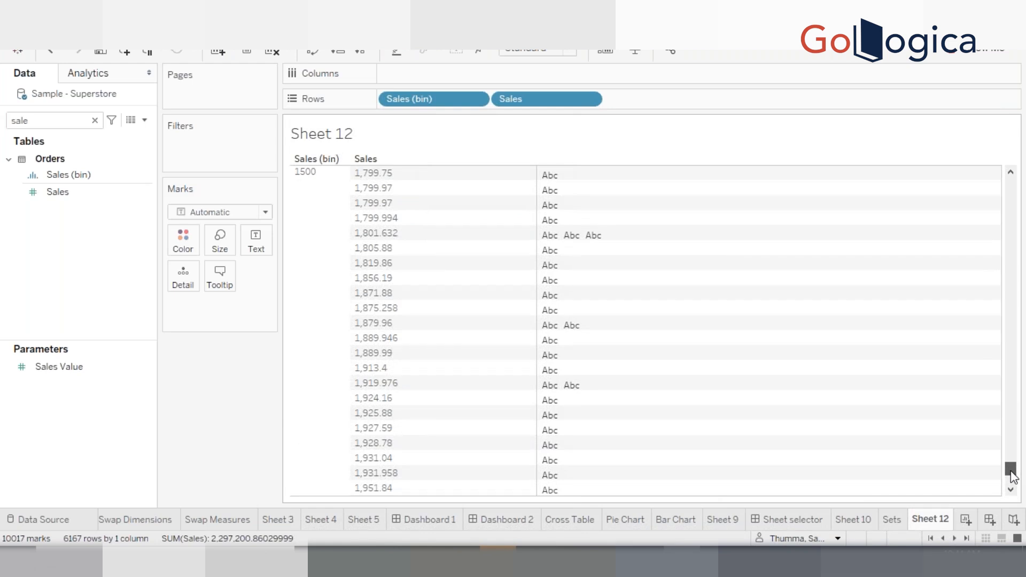
{"action": "left_click_drag", "start_coordinate": [1011, 471], "coordinate": [1011, 488]}
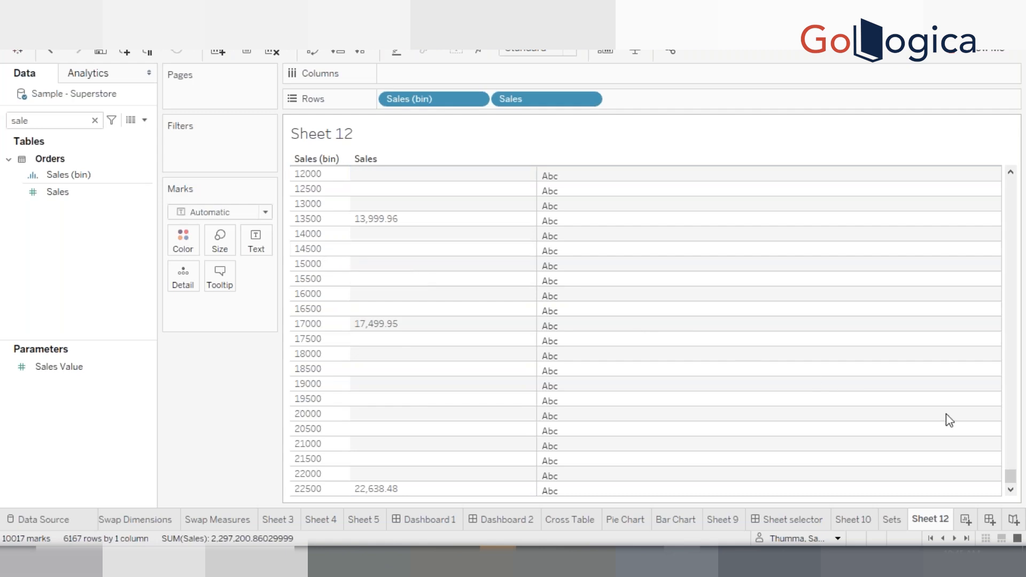
Add a new worksheet, search the data pane for custo, and place Customer Name on Rows
{"action": "left_click", "coordinate": [964, 520]}
{"action": "key", "text": "ctrl+a"}
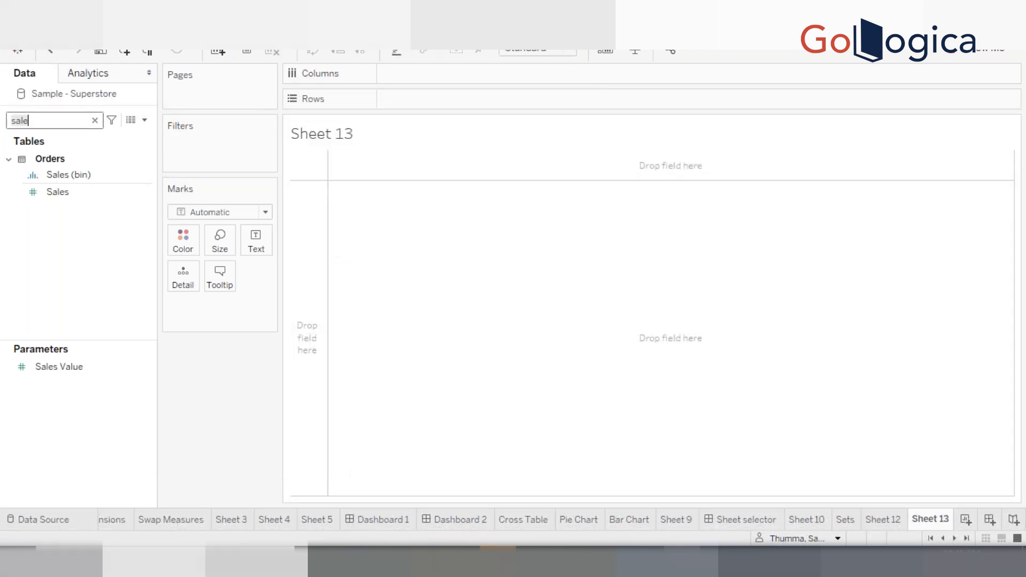
{"action": "key", "text": "BackSpace"}
{"action": "type", "text": "sa"}
{"action": "key", "text": "BackSpace"}
{"action": "key", "text": "BackSpace"}
{"action": "type", "text": "pro"}
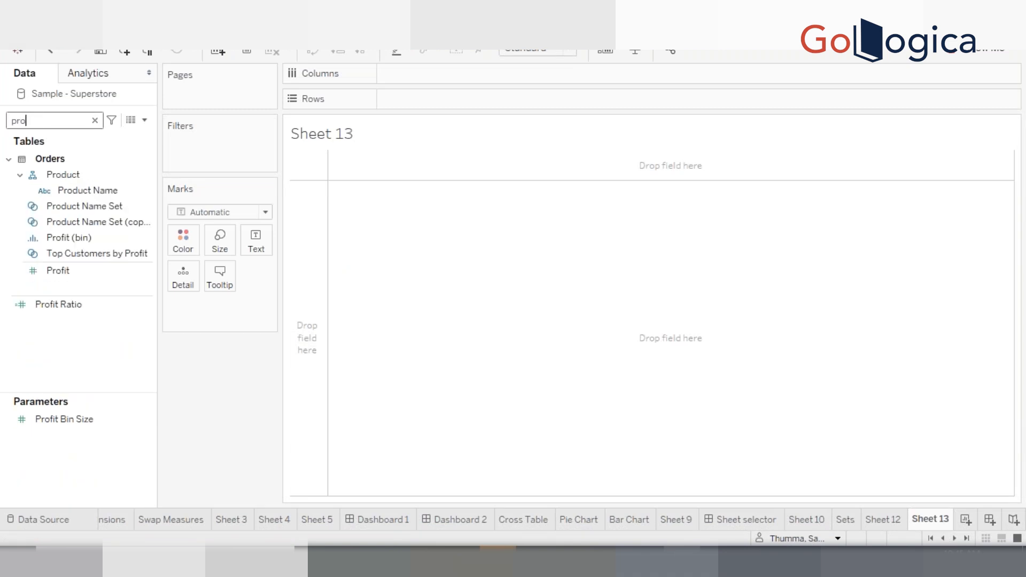
{"action": "key", "text": "BackSpace"}
{"action": "key", "text": "BackSpace"}
{"action": "key", "text": "BackSpace"}
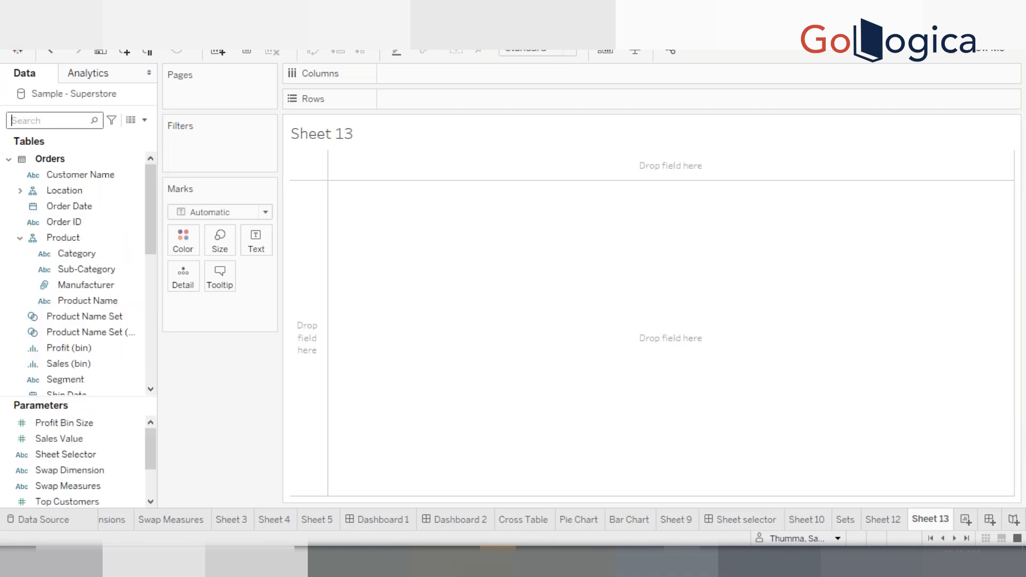
{"action": "type", "text": "custo"}
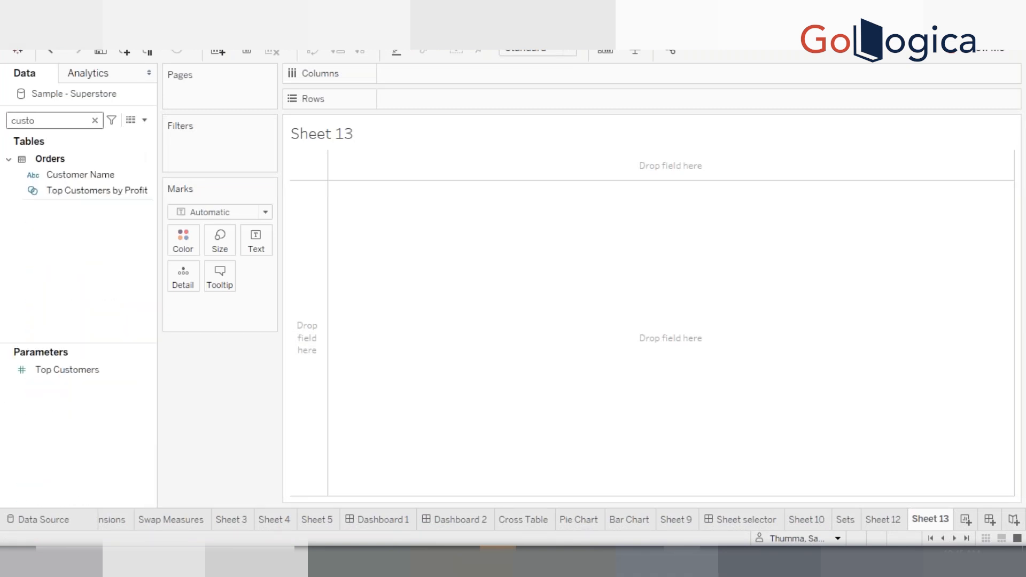
{"action": "left_click", "coordinate": [89, 178]}
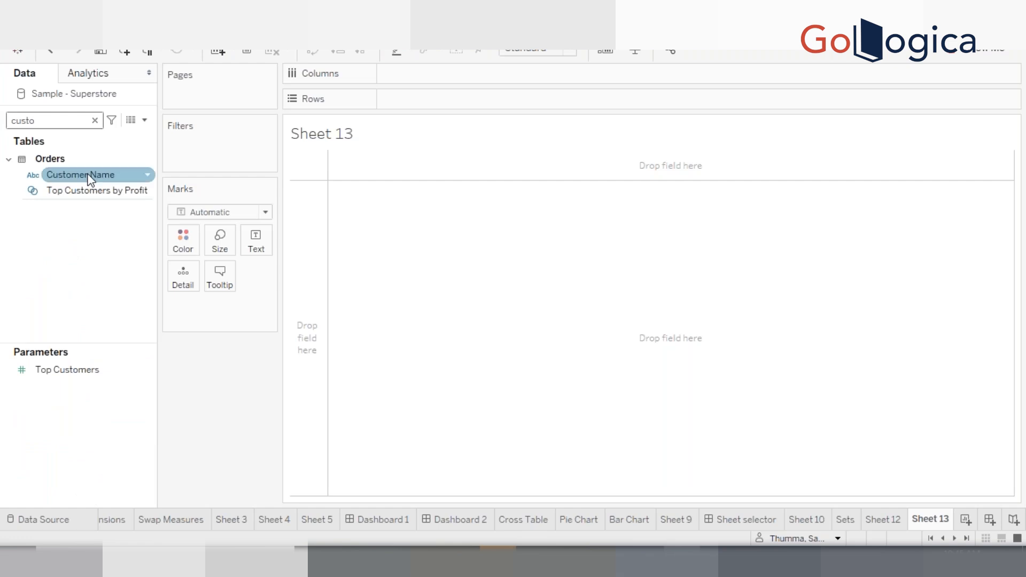
{"action": "left_click_drag", "start_coordinate": [101, 175], "coordinate": [424, 99]}
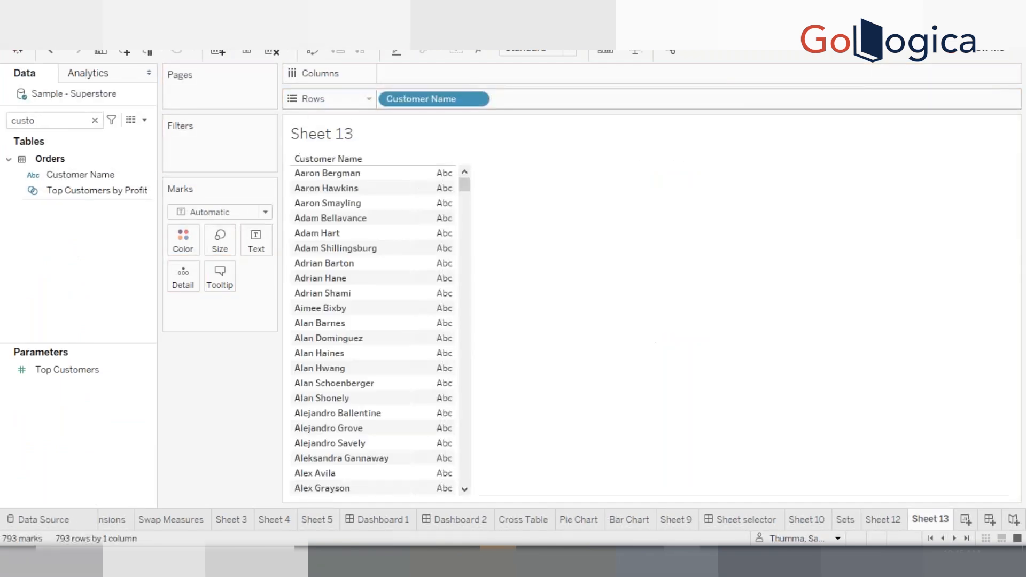
Change Customer Name on Rows into a Count (Distinct) measure
{"action": "right_click", "coordinate": [425, 98]}
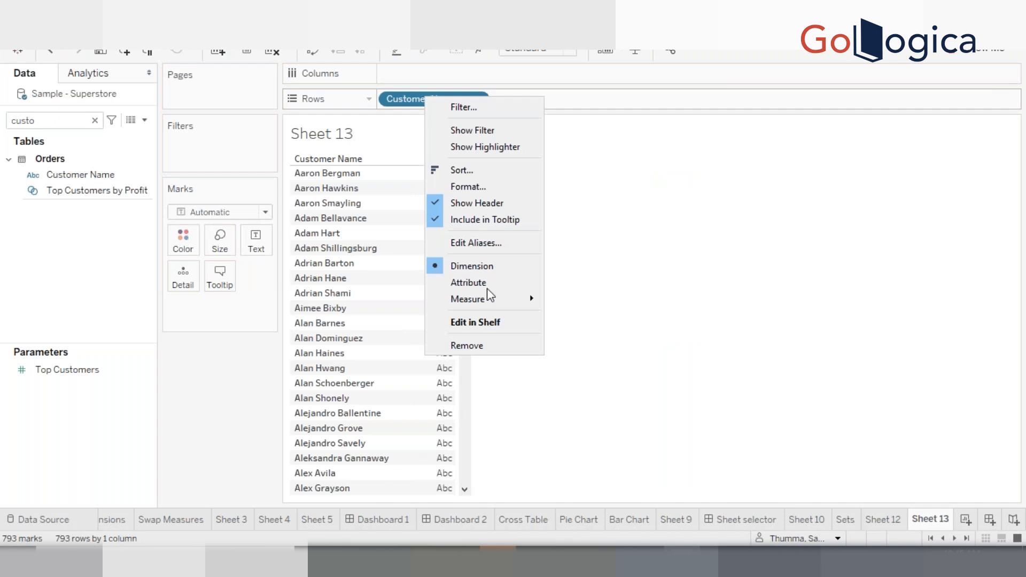
{"action": "mouse_move", "coordinate": [487, 297]}
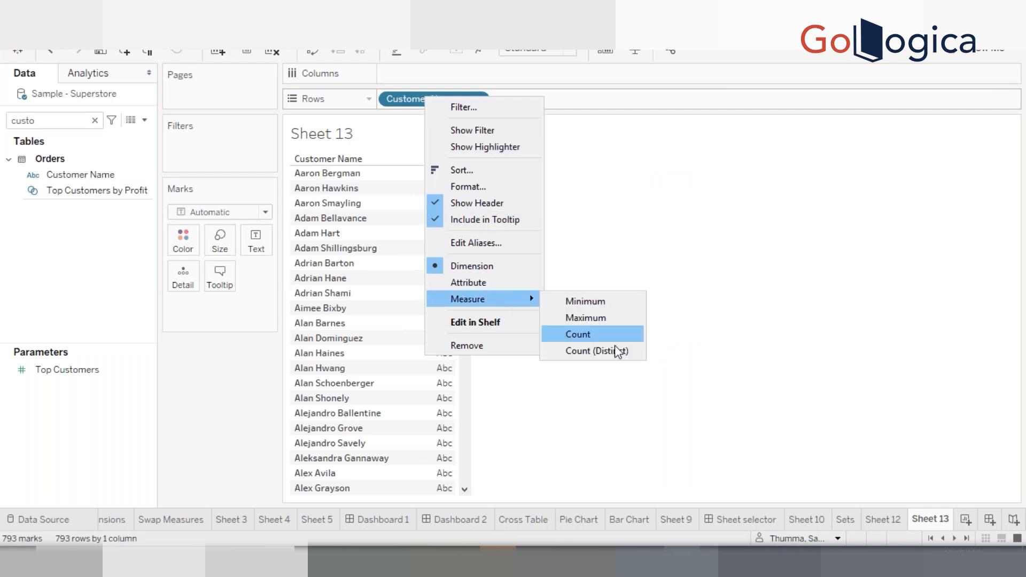
{"action": "left_click", "coordinate": [597, 351]}
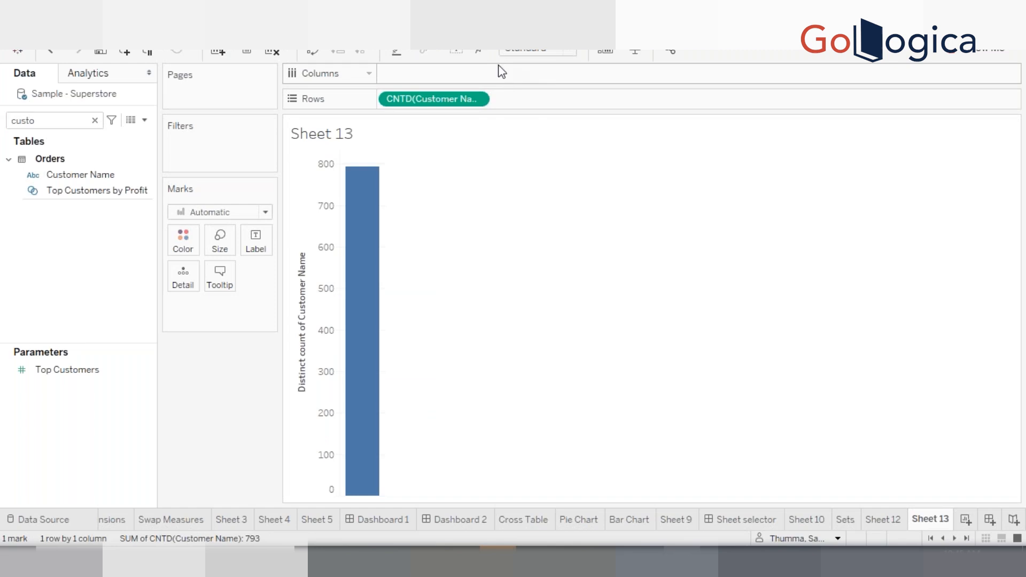
Switch the view to a text table with Show Me
{"action": "left_click", "coordinate": [959, 54]}
{"action": "left_click", "coordinate": [901, 91]}
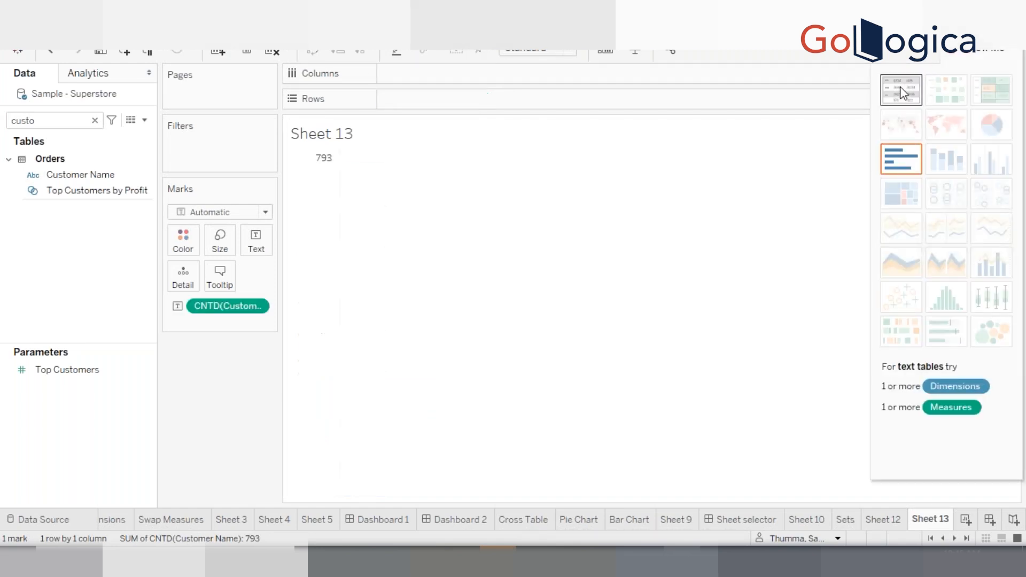
{"action": "left_click", "coordinate": [961, 59]}
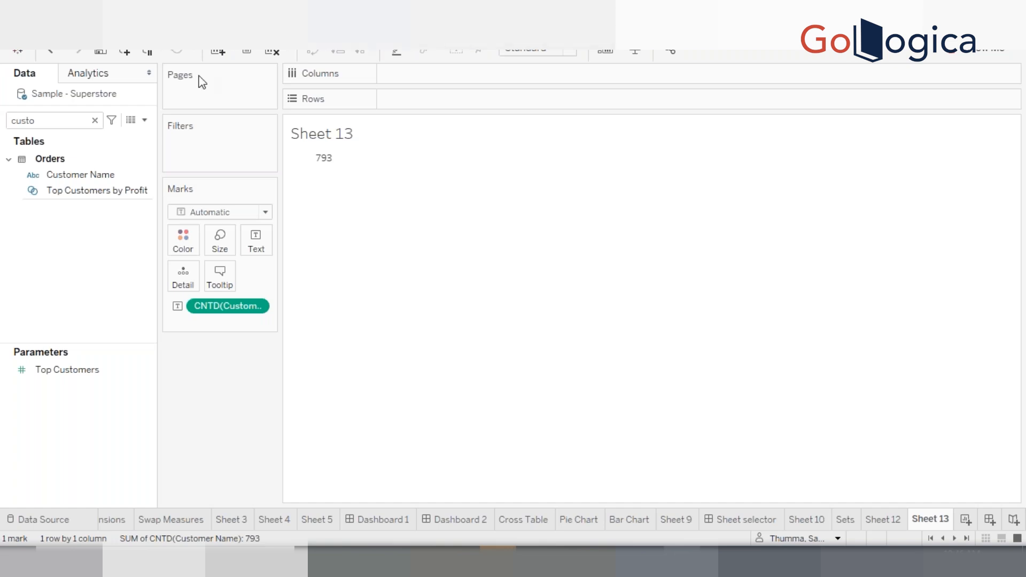
Search the data pane for sal and place Sales (bin) on Rows
{"action": "key", "text": "ctrl+a"}
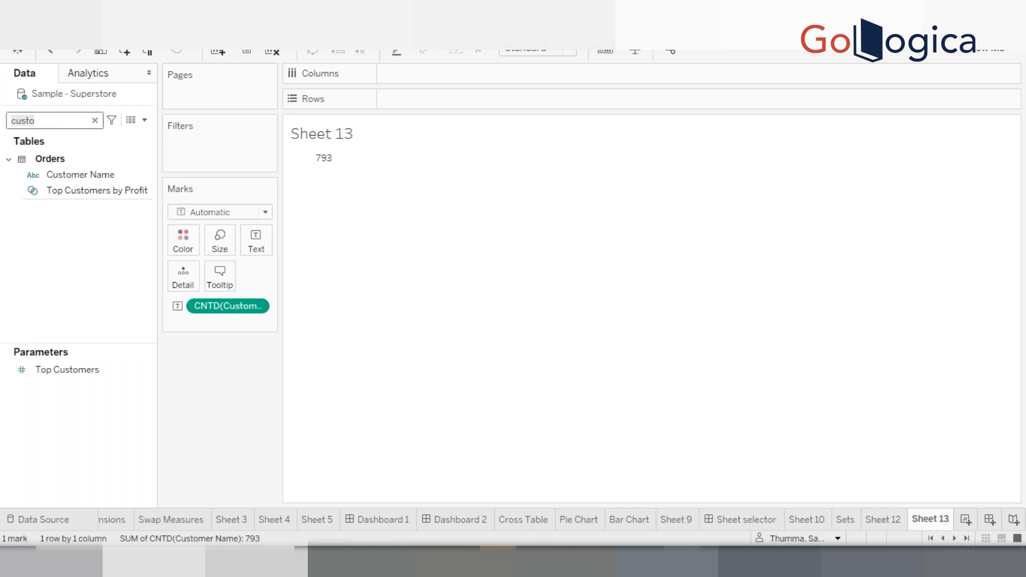
{"action": "type", "text": "sal"}
{"action": "left_click", "coordinate": [80, 174]}
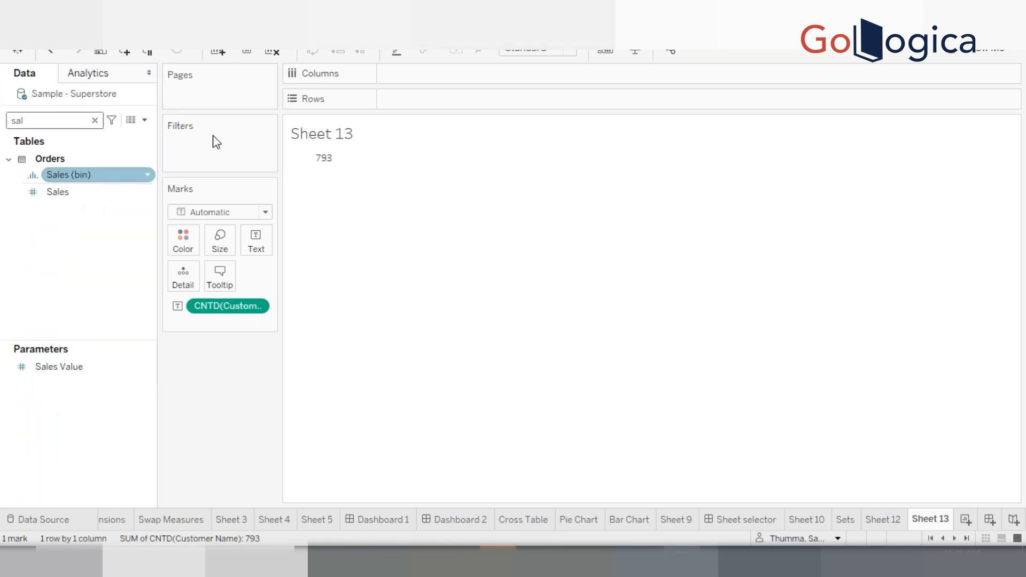
{"action": "left_click_drag", "start_coordinate": [215, 142], "coordinate": [441, 78]}
{"action": "left_click_drag", "start_coordinate": [439, 84], "coordinate": [431, 115]}
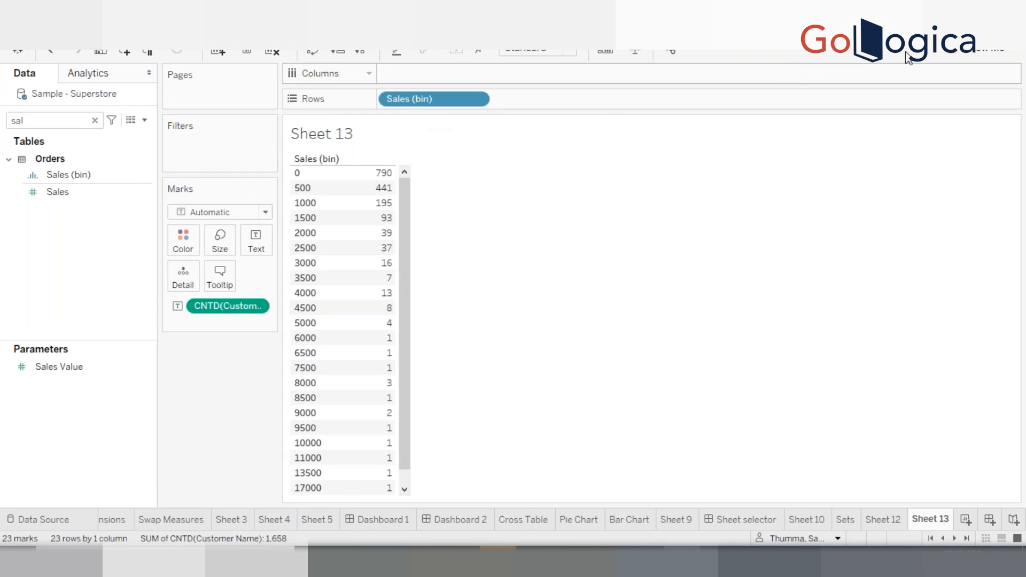
Turn the view into a horizontal bar chart with Show Me
{"action": "left_click", "coordinate": [956, 54]}
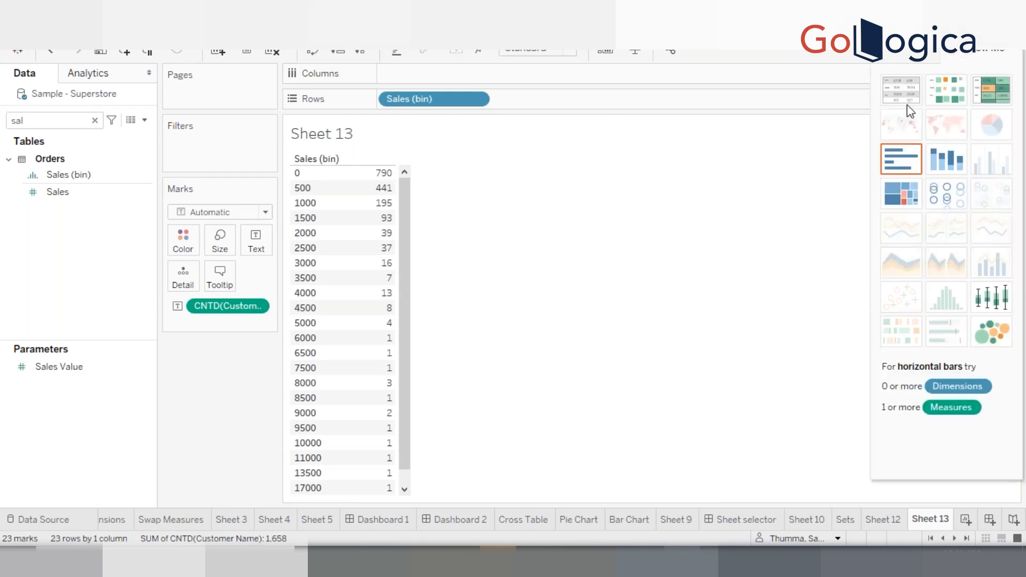
{"action": "left_click", "coordinate": [902, 158]}
{"action": "left_click", "coordinate": [984, 56]}
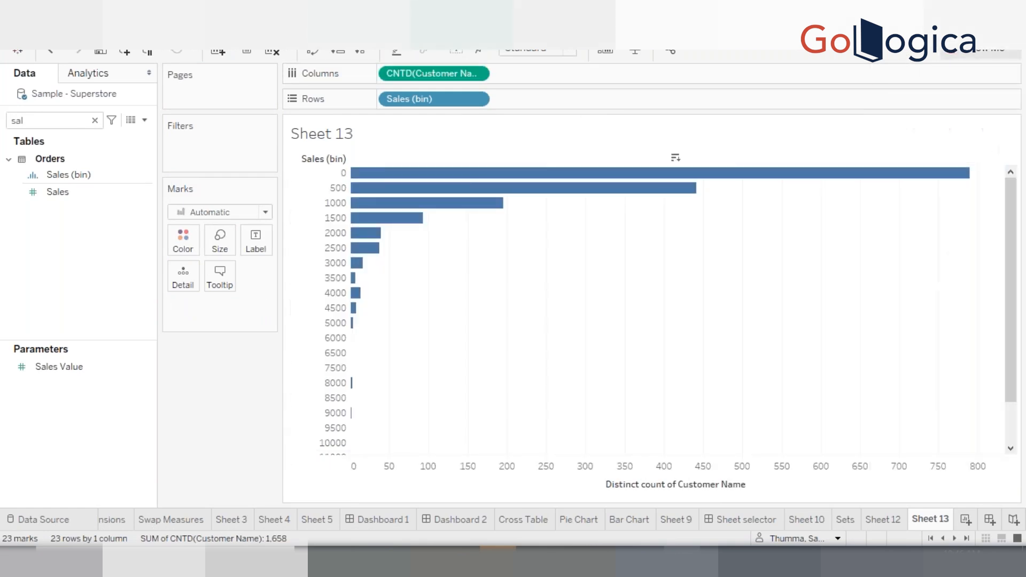
Swap rows and columns to make vertical bars and show mark labels
{"action": "left_click", "coordinate": [312, 54]}
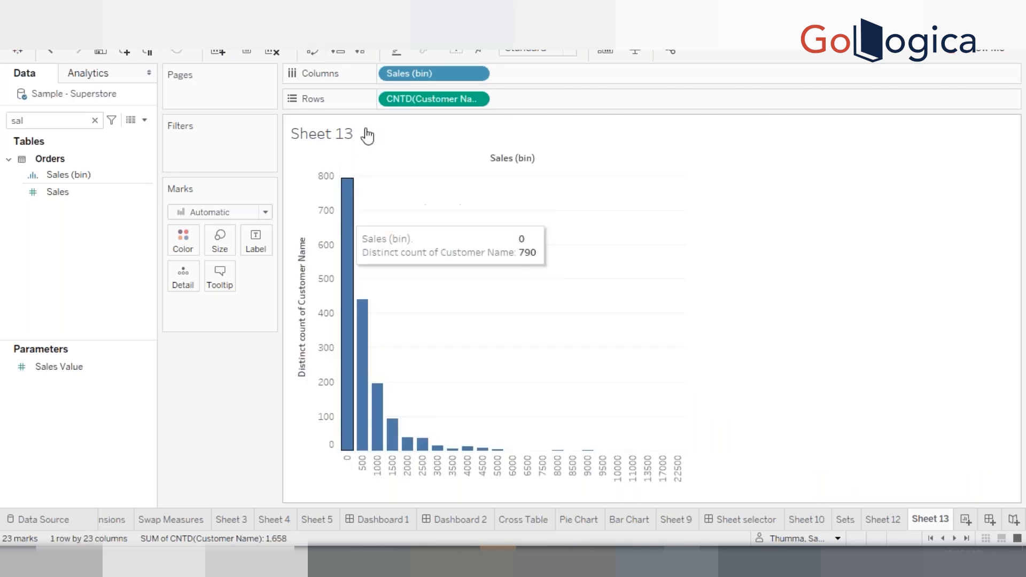
{"action": "left_click", "coordinate": [457, 51]}
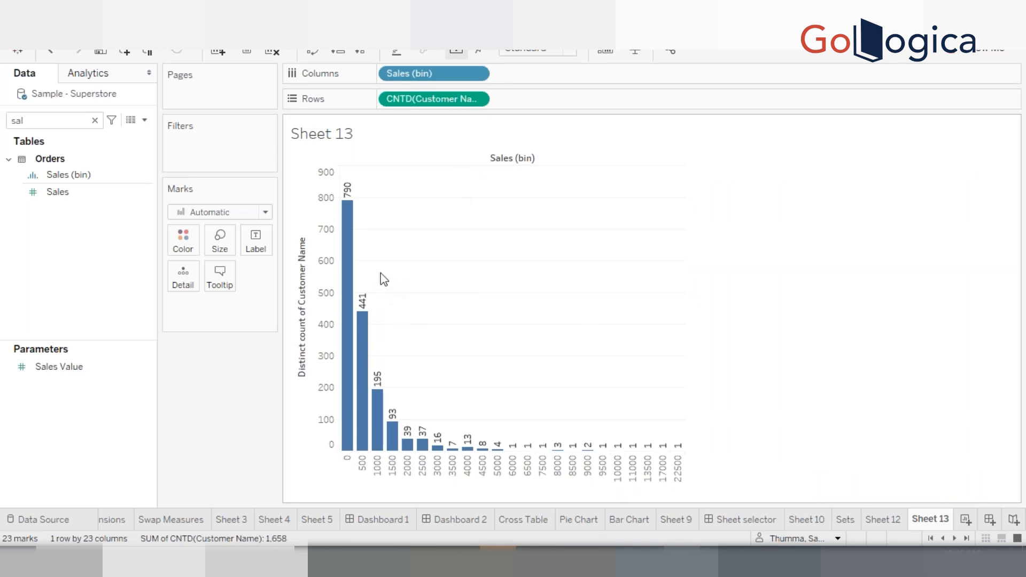
{"action": "mouse_move", "coordinate": [353, 260]}
Rename the worksheet as Histogram
{"action": "double_click", "coordinate": [921, 520]}
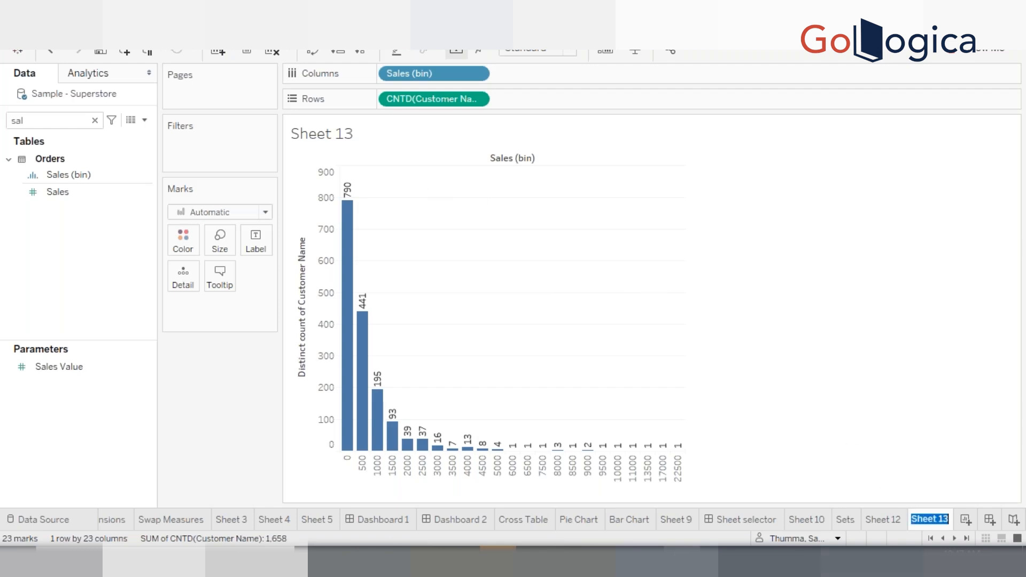
{"action": "type", "text": "Histogram"}
{"action": "key", "text": "Return"}
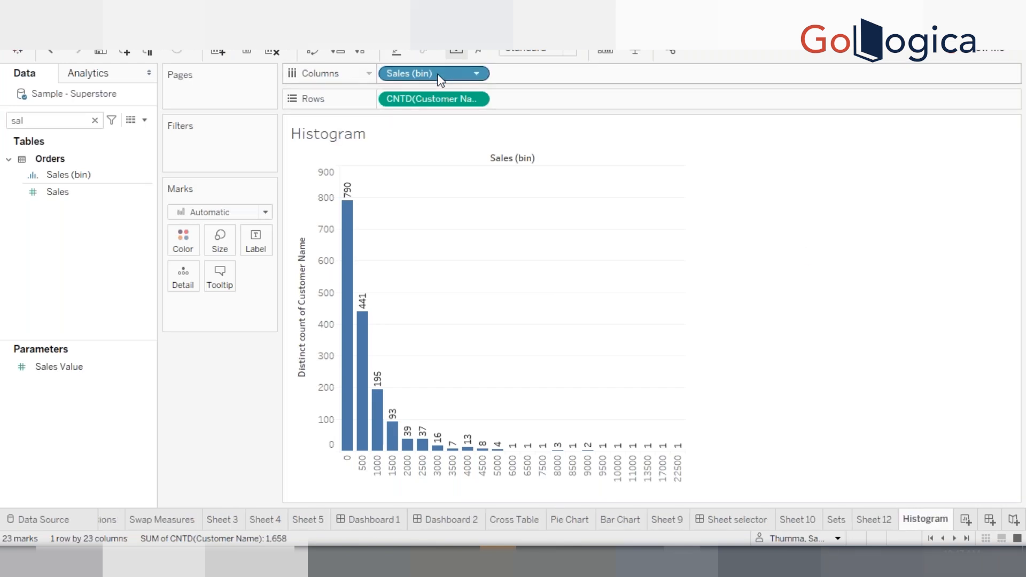
Make the Sales (bin) field on Columns continuous
{"action": "left_click", "coordinate": [476, 73]}
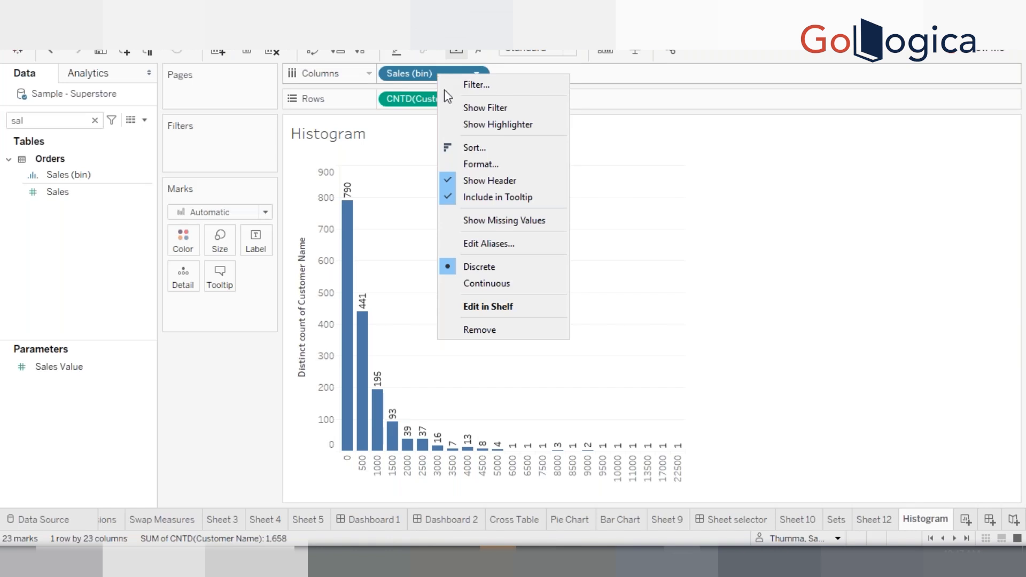
{"action": "left_click", "coordinate": [496, 284]}
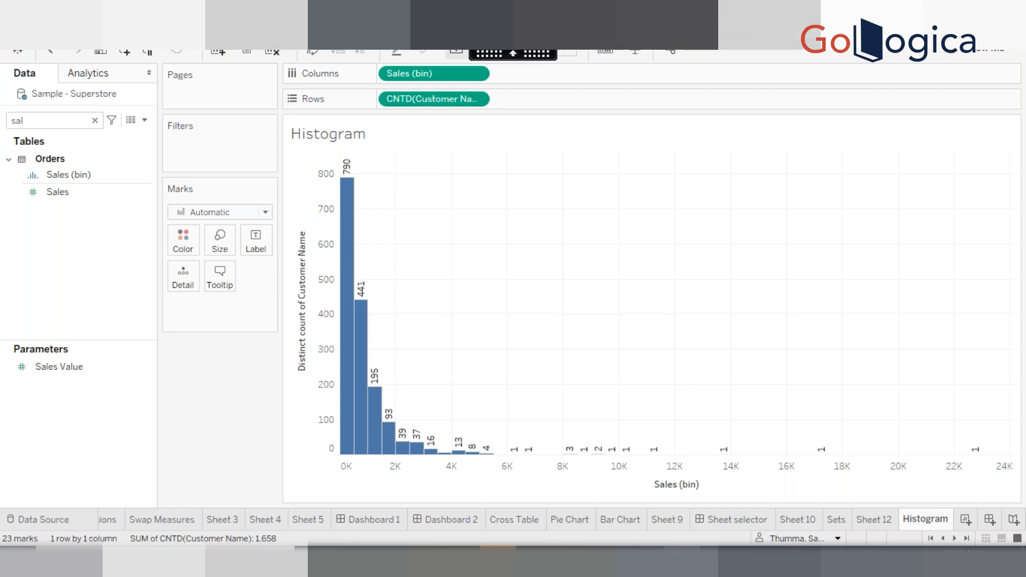
Switch to the PowerPoint presentation and advance to the next slide on creating bins
{"action": "left_click", "coordinate": [343, 29]}
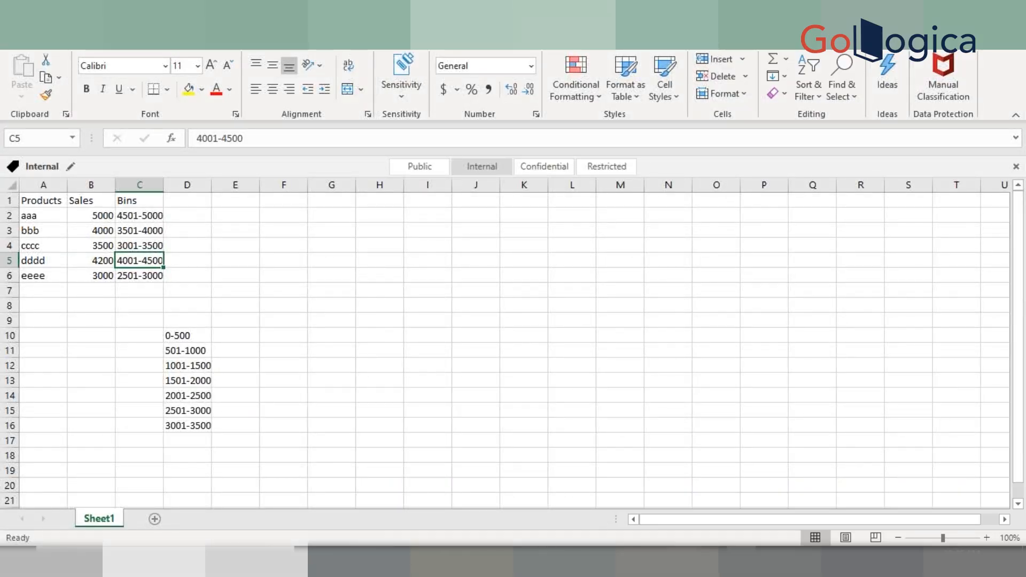
{"action": "left_click", "coordinate": [454, 561]}
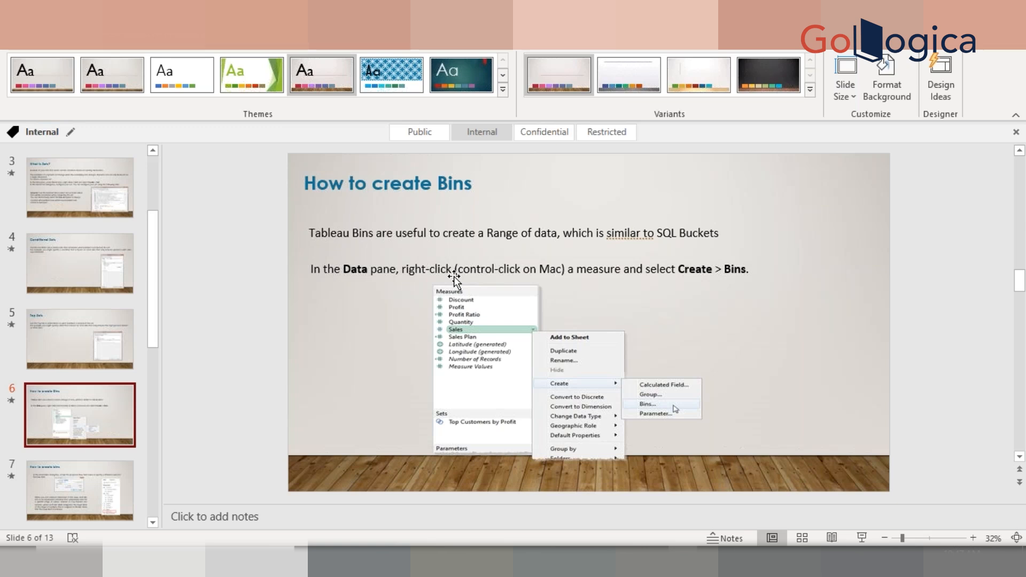
{"action": "key", "text": "Page_Down"}
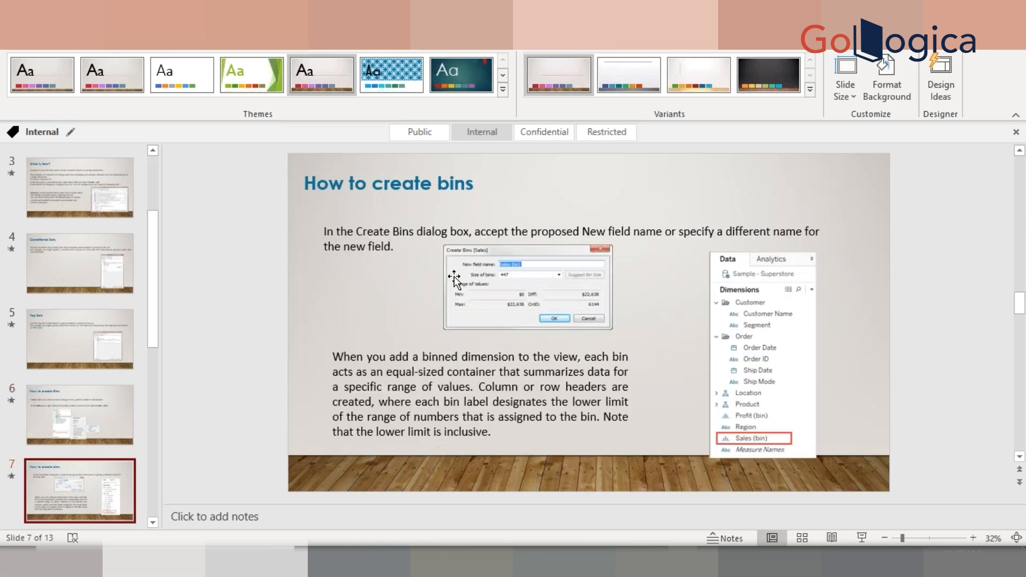
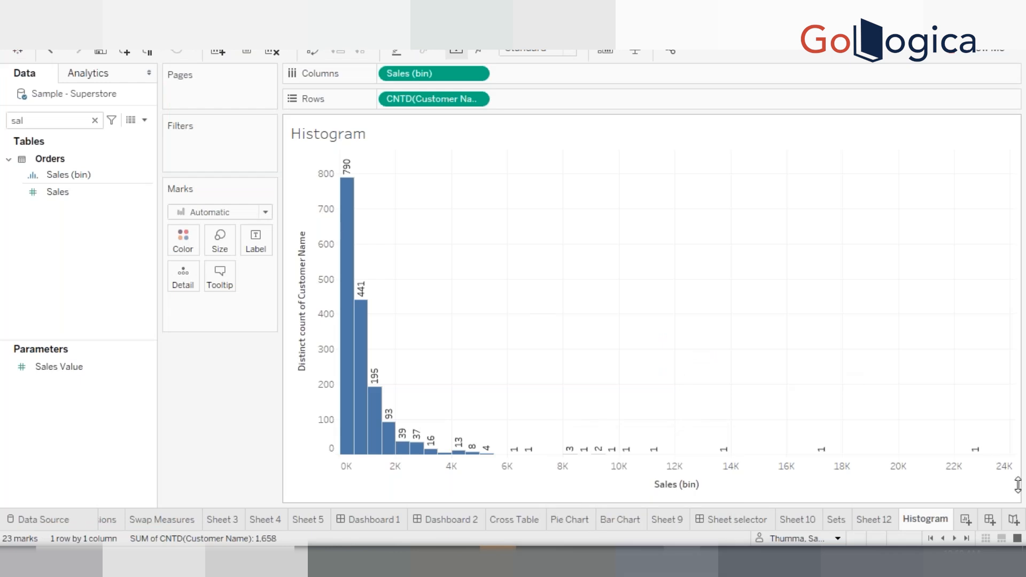
Add a new worksheet and clear the field search in the data pane
{"action": "left_click", "coordinate": [967, 520]}
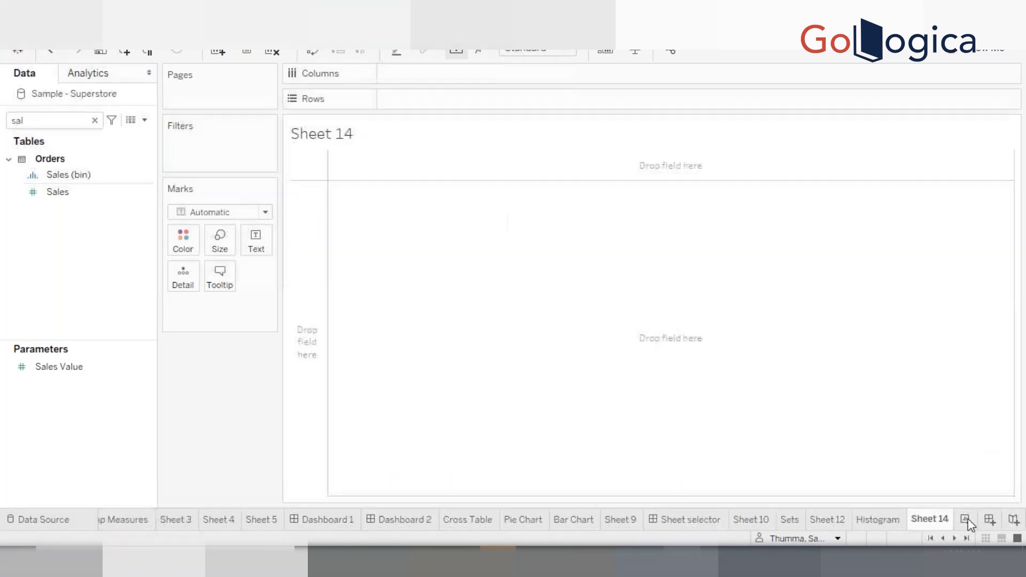
{"action": "left_click", "coordinate": [94, 120]}
{"action": "left_click", "coordinate": [117, 175]}
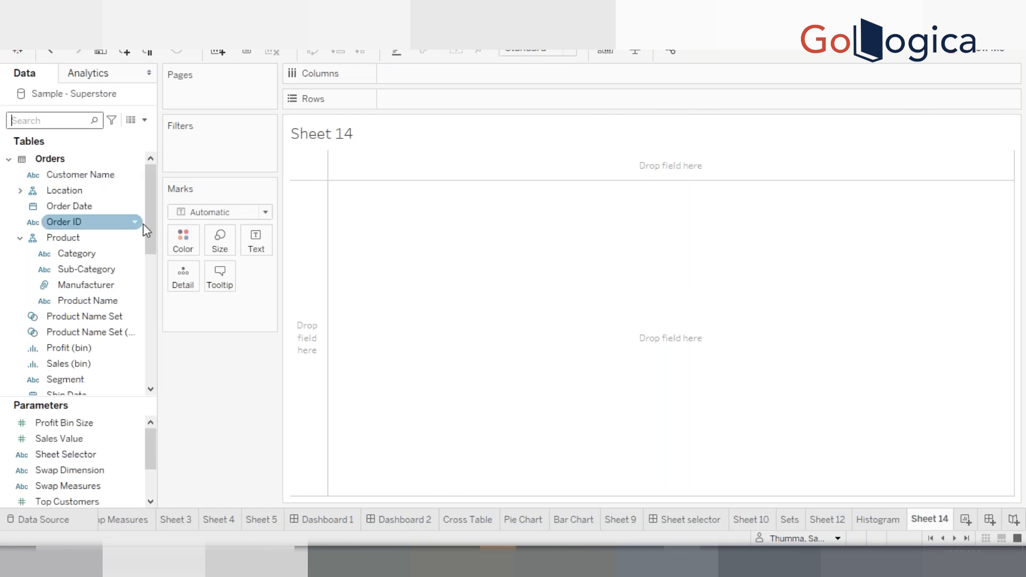
{"action": "left_click", "coordinate": [101, 270]}
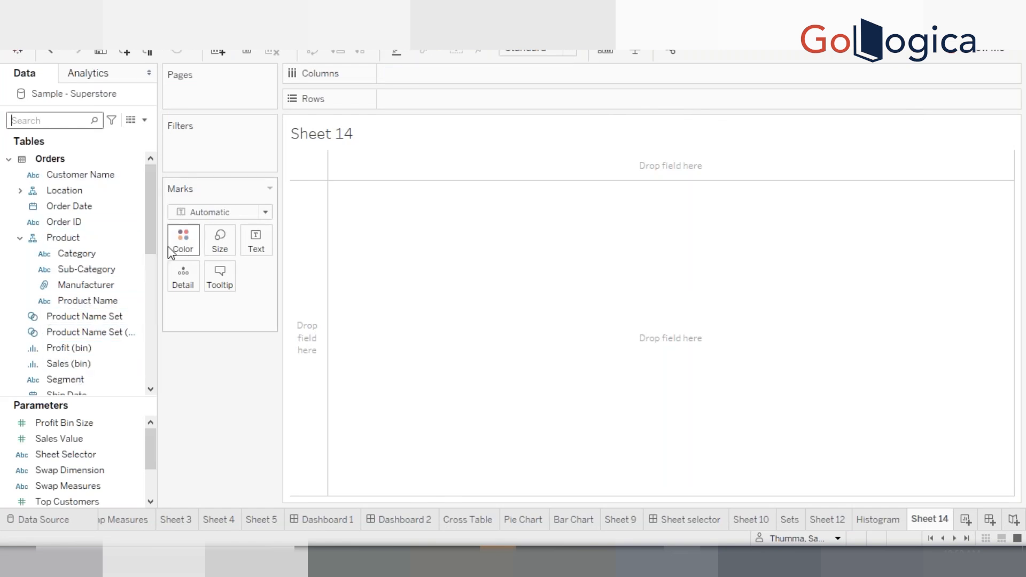
{"action": "left_click_drag", "start_coordinate": [150, 239], "coordinate": [147, 282]}
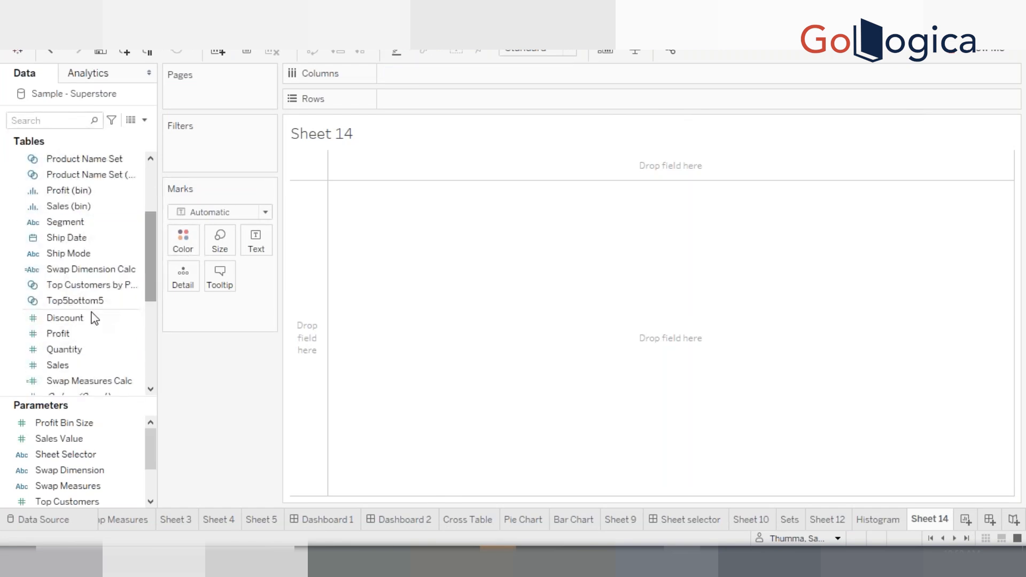
{"action": "right_click", "coordinate": [65, 366]}
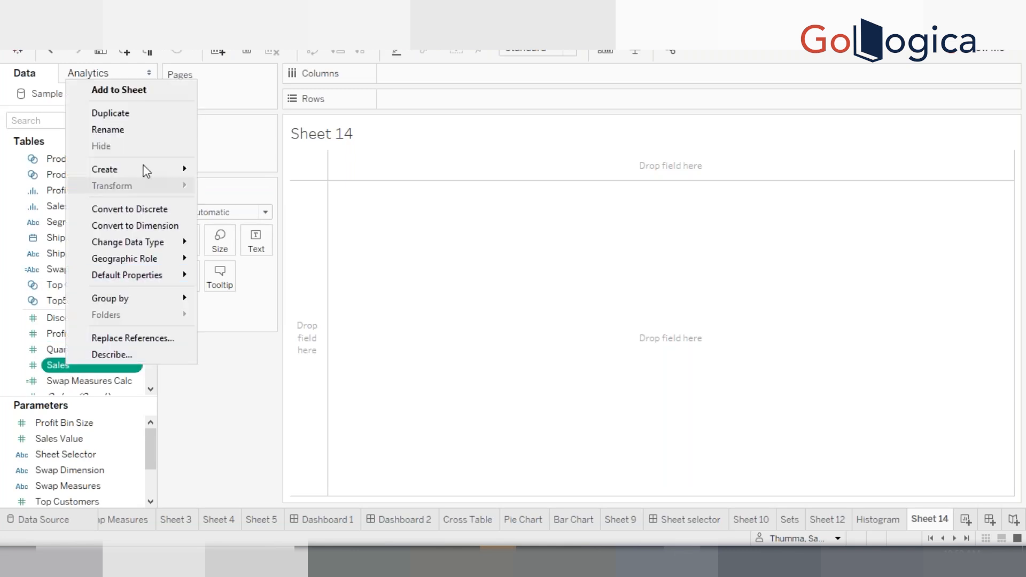
{"action": "mouse_move", "coordinate": [144, 170]}
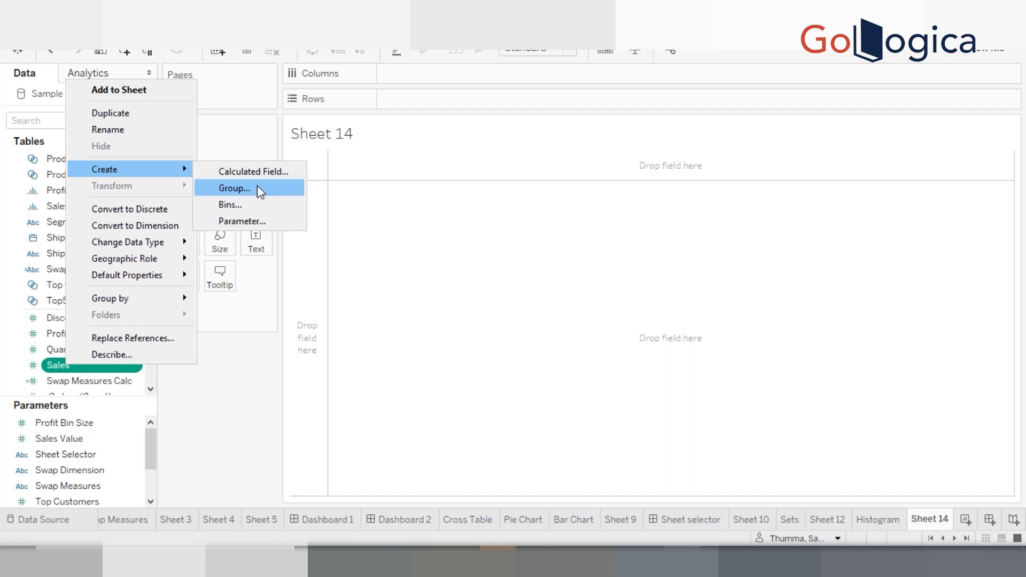
{"action": "left_click", "coordinate": [361, 182]}
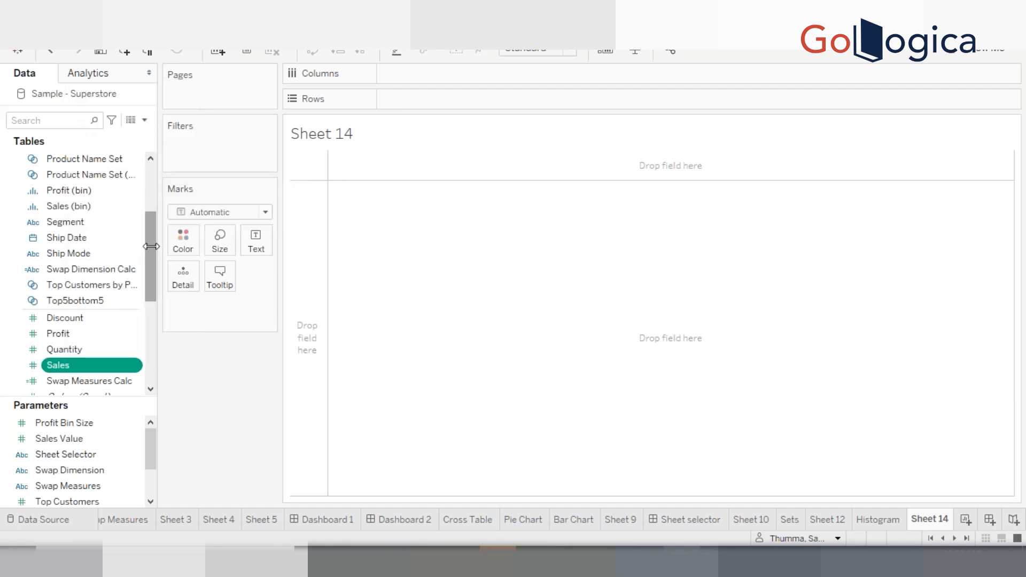
Create a group on the Customer Name field, grouping the first block of customer names together
{"action": "scroll", "coordinate": [154, 194], "scroll_direction": "up", "scroll_amount": 5}
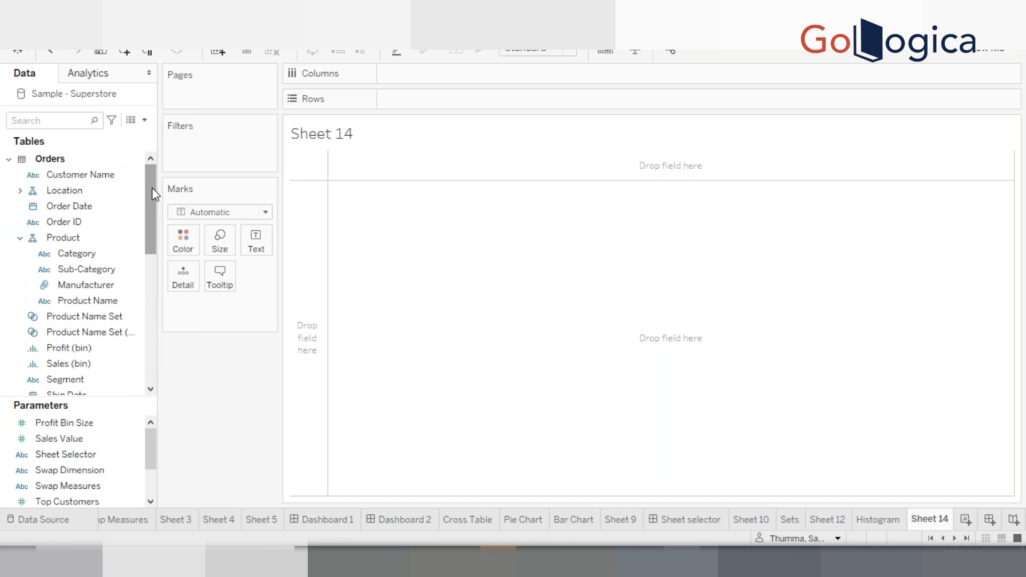
{"action": "left_click", "coordinate": [96, 175]}
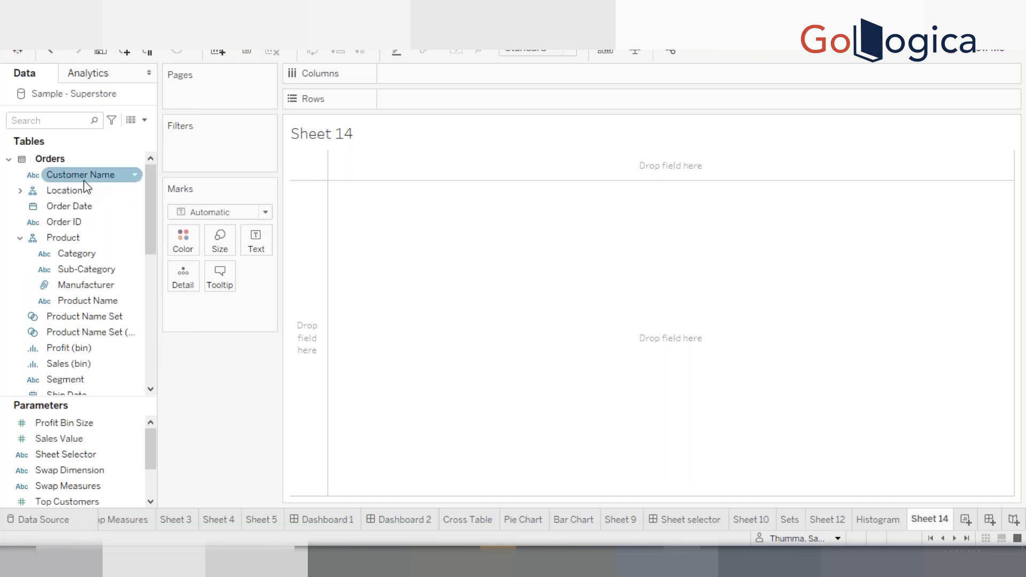
{"action": "right_click", "coordinate": [75, 181]}
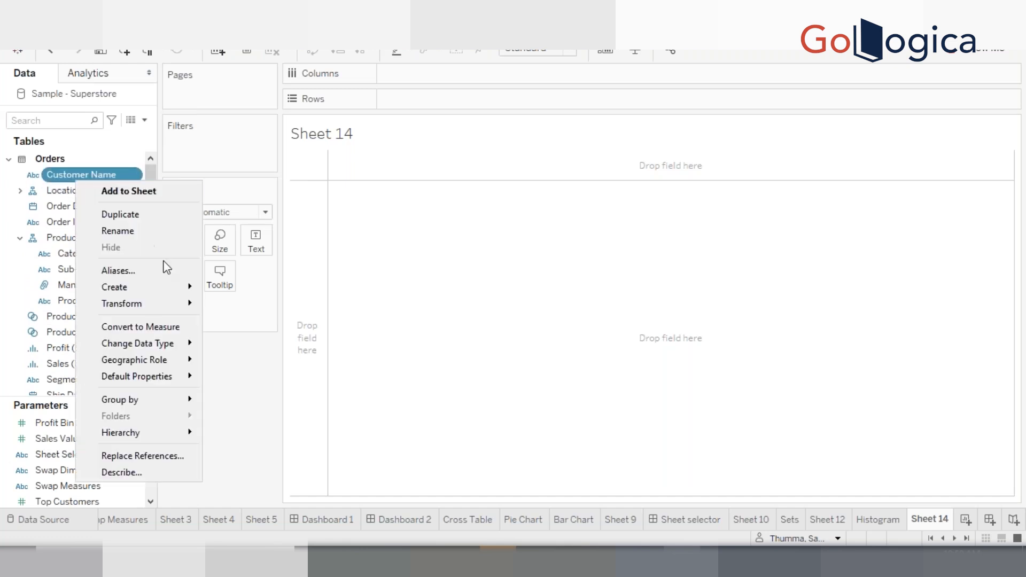
{"action": "mouse_move", "coordinate": [160, 291]}
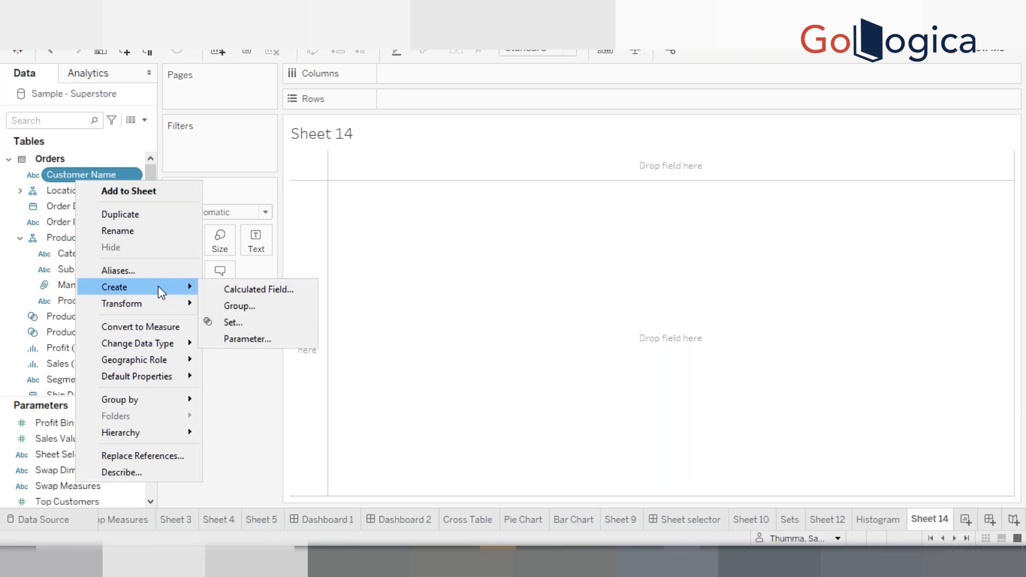
{"action": "left_click", "coordinate": [253, 309]}
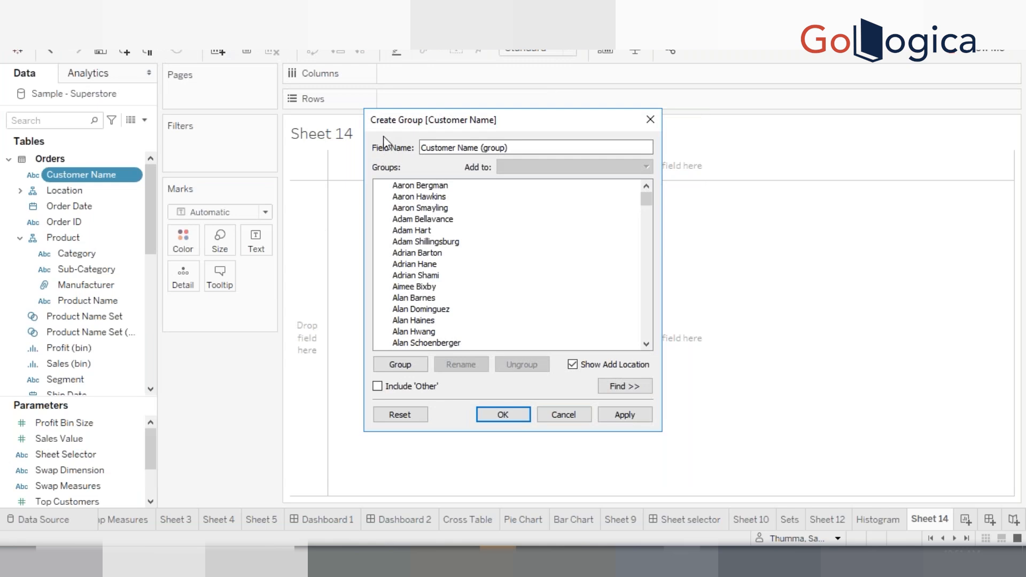
{"action": "left_click", "coordinate": [433, 186]}
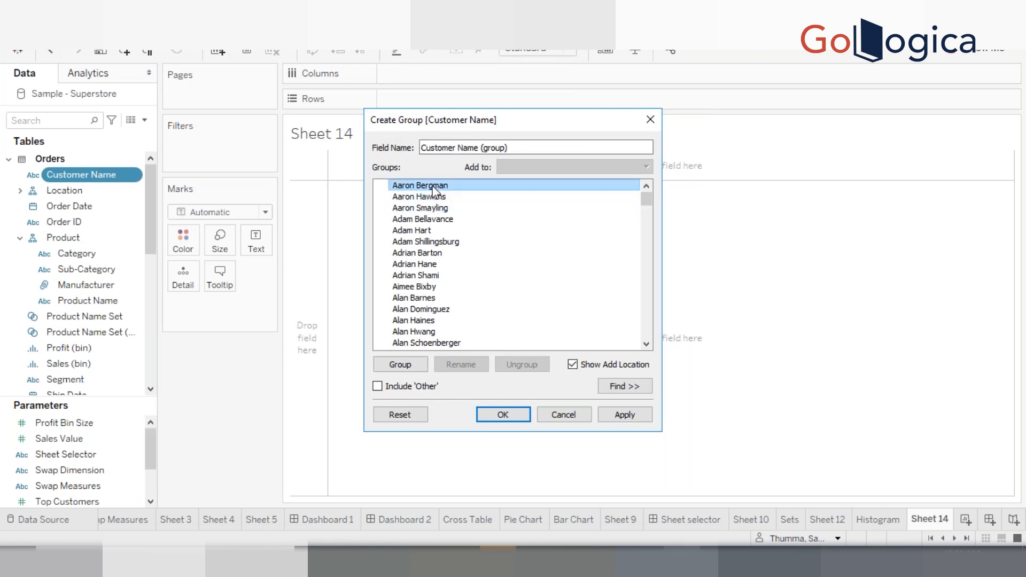
{"action": "key", "text": "shift+Down"}
{"action": "key", "text": "shift+Down"}
{"action": "key", "text": "shift+Down"}
{"action": "key", "text": "shift+Down"}
{"action": "key", "text": "shift+Down"}
{"action": "key", "text": "shift+Down"}
{"action": "key", "text": "shift+Down"}
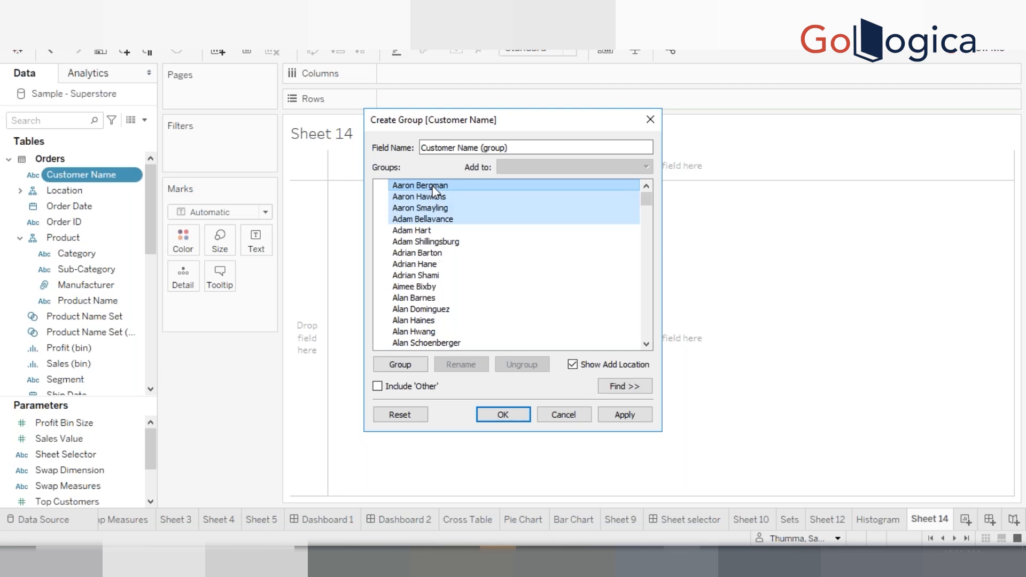
{"action": "key", "text": "shift+Down"}
{"action": "key", "text": "shift+Down"}
{"action": "key", "text": "shift+Down"}
{"action": "key", "text": "shift+Down"}
{"action": "key", "text": "shift+Down"}
{"action": "key", "text": "shift+Down"}
{"action": "key", "text": "shift+Down"}
{"action": "key", "text": "shift+Down"}
{"action": "key", "text": "shift+Down"}
{"action": "key", "text": "shift+Down"}
{"action": "key", "text": "shift+Down"}
{"action": "key", "text": "shift+Down"}
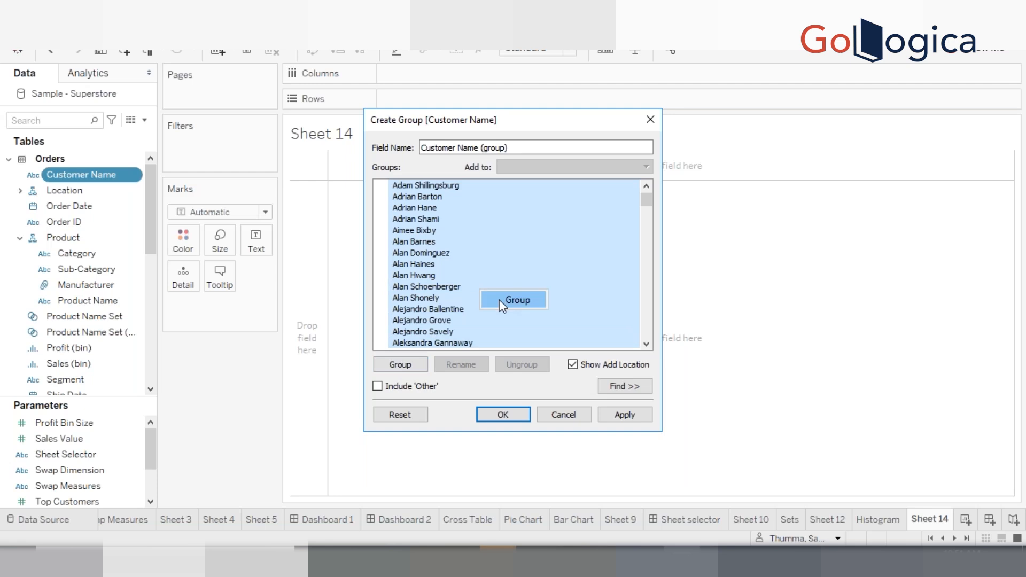
{"action": "left_click", "coordinate": [514, 299]}
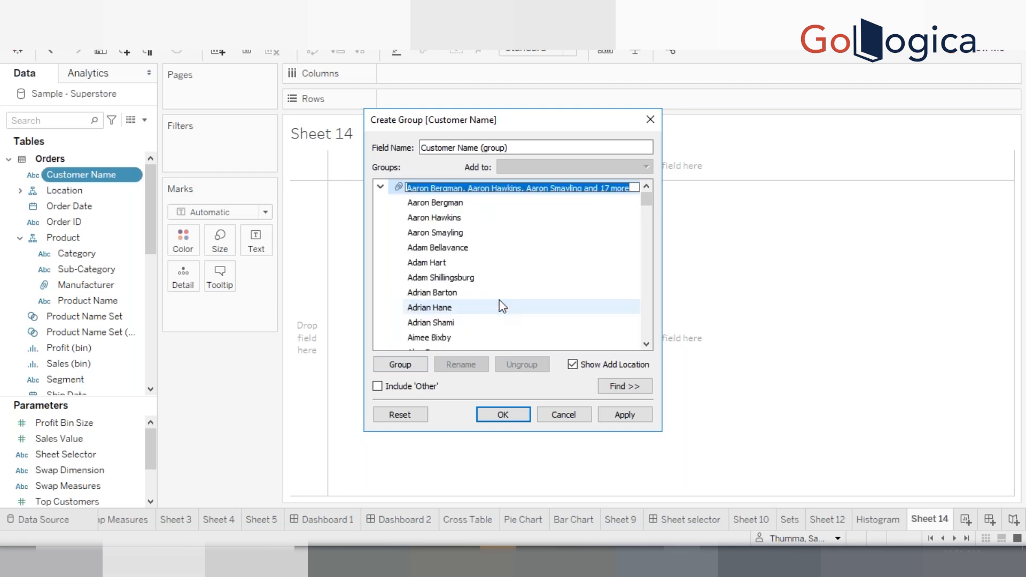
Name the new group ANames and collapse it
{"action": "type", "text": "A"}
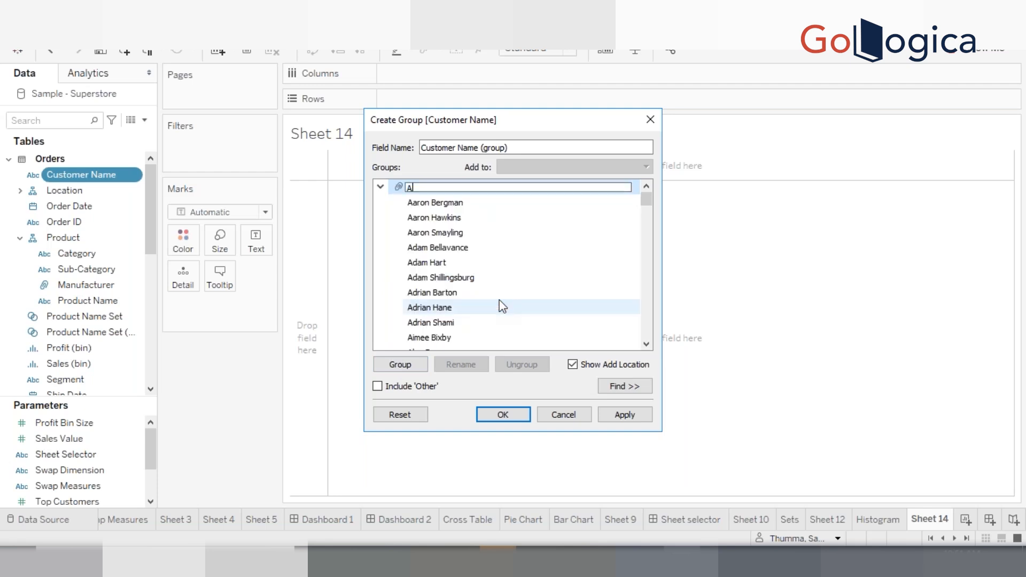
{"action": "type", "text": "Names"}
{"action": "key", "text": "Return"}
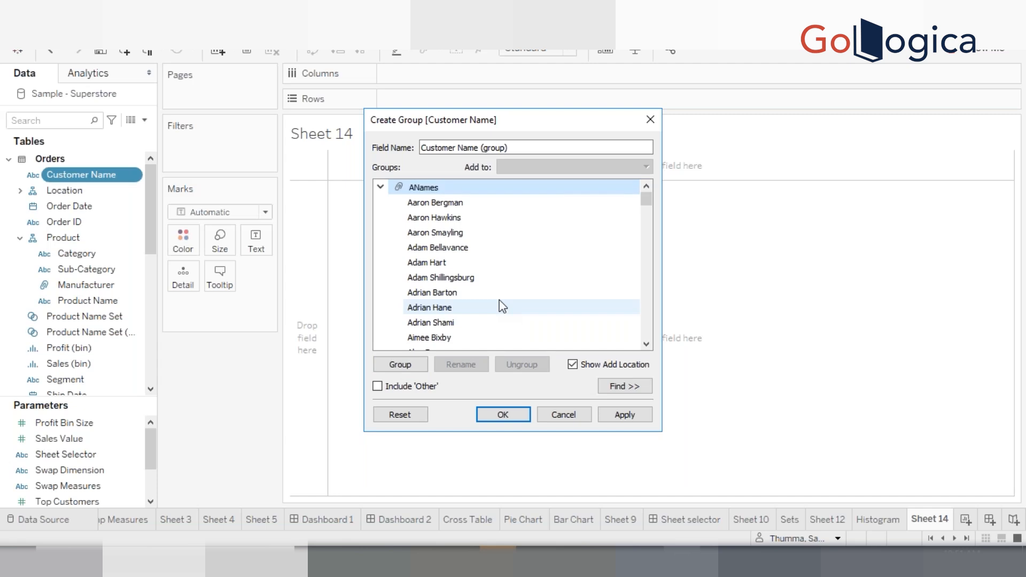
{"action": "left_click", "coordinate": [379, 187]}
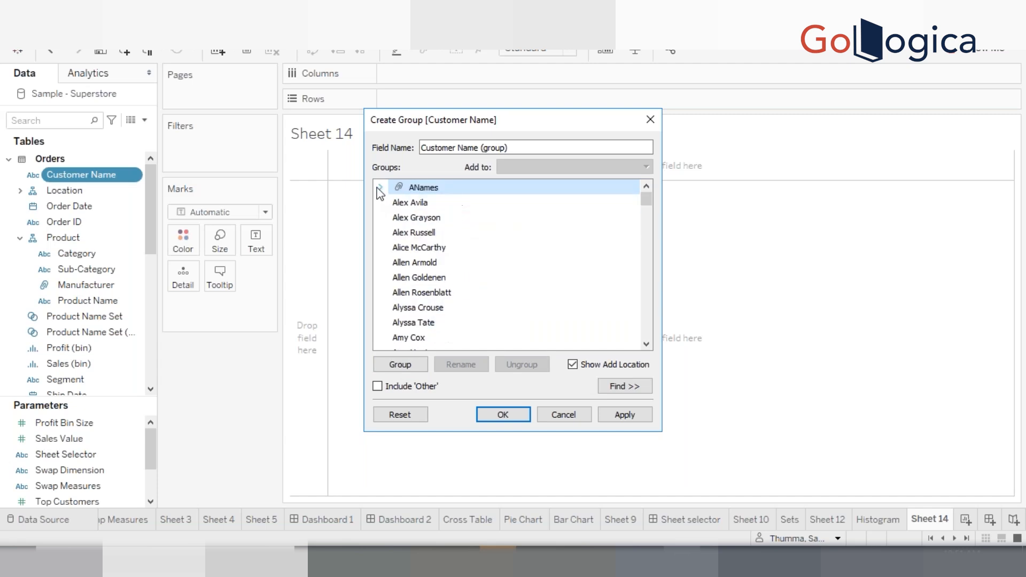
Add the next block of customer names beginning with A to the ANames group
{"action": "left_click", "coordinate": [425, 206]}
{"action": "key", "text": "shift+Down"}
{"action": "key", "text": "shift+Down"}
{"action": "key", "text": "shift+Down"}
{"action": "key", "text": "shift+Down"}
{"action": "key", "text": "shift+Down"}
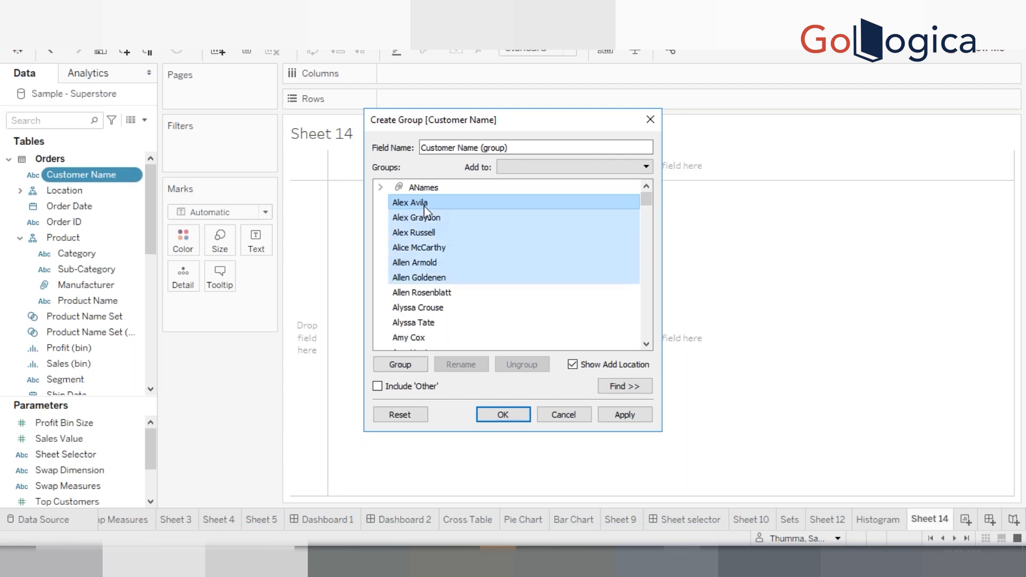
{"action": "key", "text": "shift+Down"}
{"action": "key", "text": "shift+Down"}
{"action": "key", "text": "shift+Down"}
{"action": "key", "text": "shift+Down"}
{"action": "key", "text": "shift+Down"}
{"action": "key", "text": "shift+Down"}
{"action": "key", "text": "shift+Down"}
{"action": "key", "text": "shift+Down"}
{"action": "key", "text": "shift+Down"}
{"action": "key", "text": "shift+Down"}
{"action": "key", "text": "shift+Down"}
{"action": "right_click", "coordinate": [450, 270]}
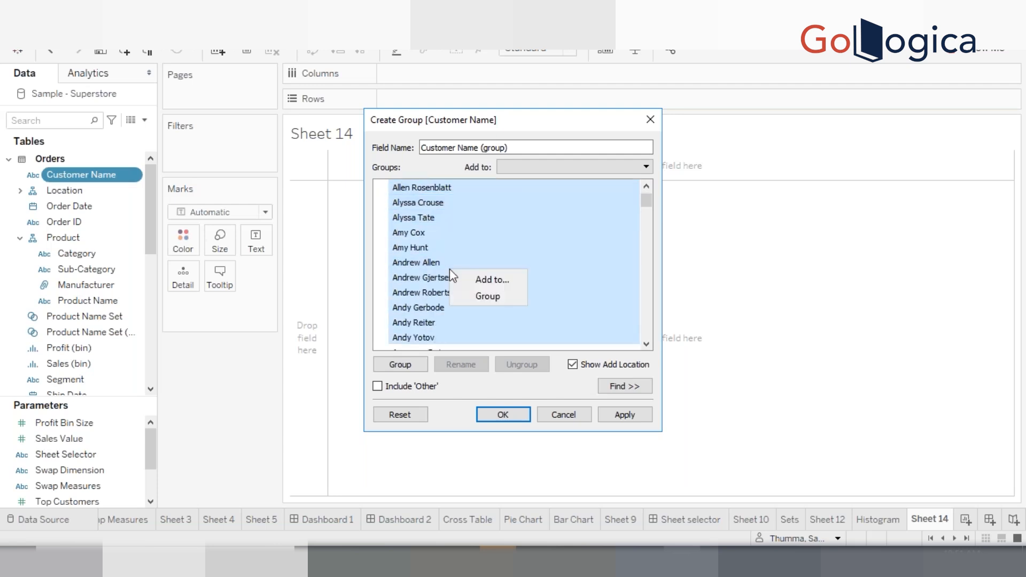
{"action": "left_click", "coordinate": [492, 276]}
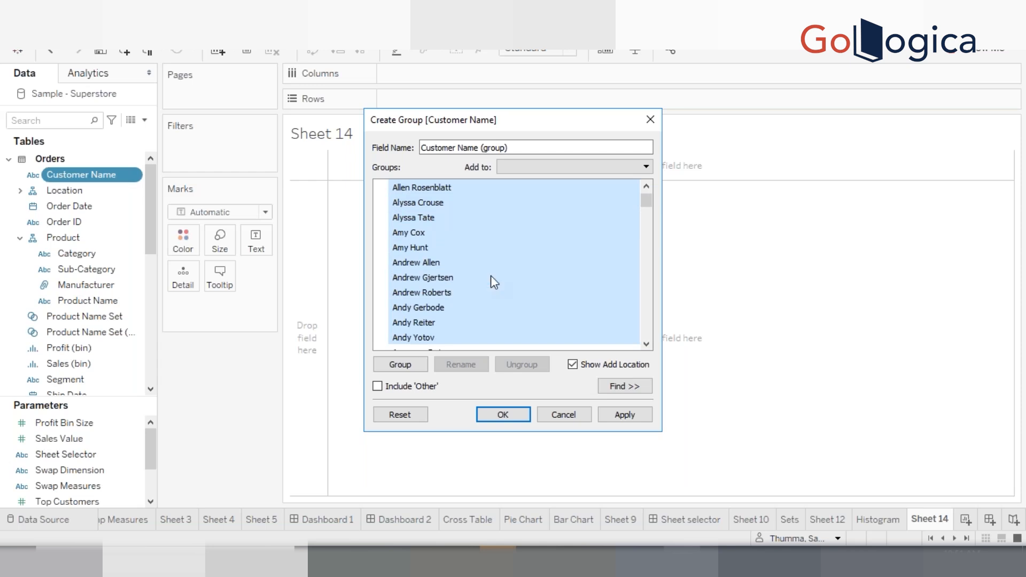
{"action": "left_click", "coordinate": [412, 200]}
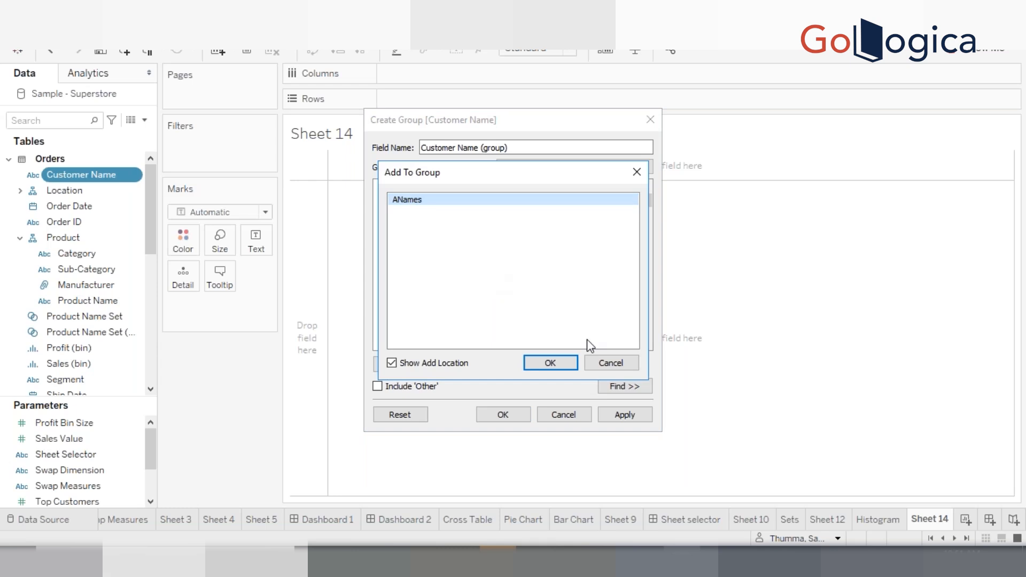
{"action": "left_click", "coordinate": [604, 360]}
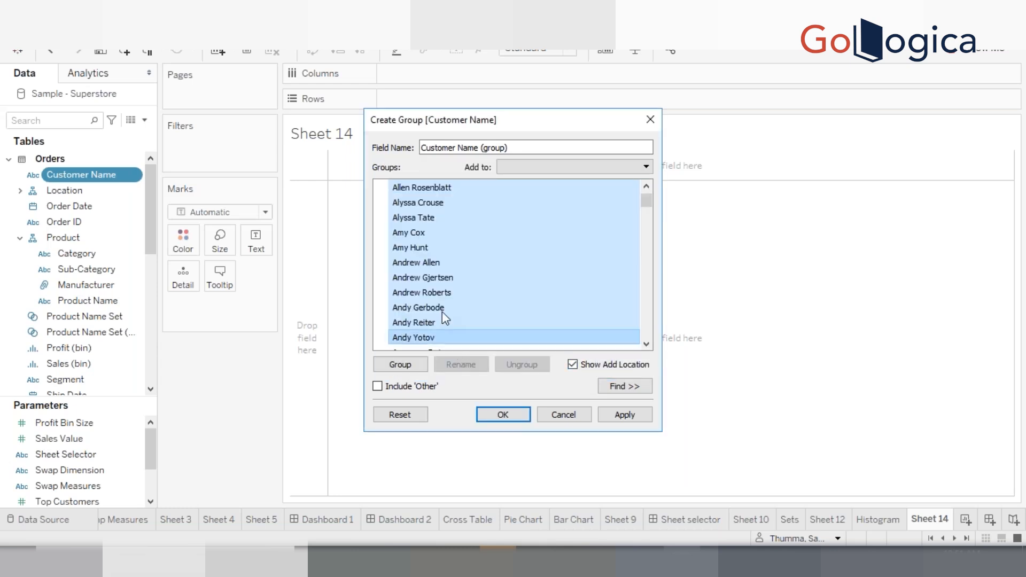
{"action": "right_click", "coordinate": [418, 292]}
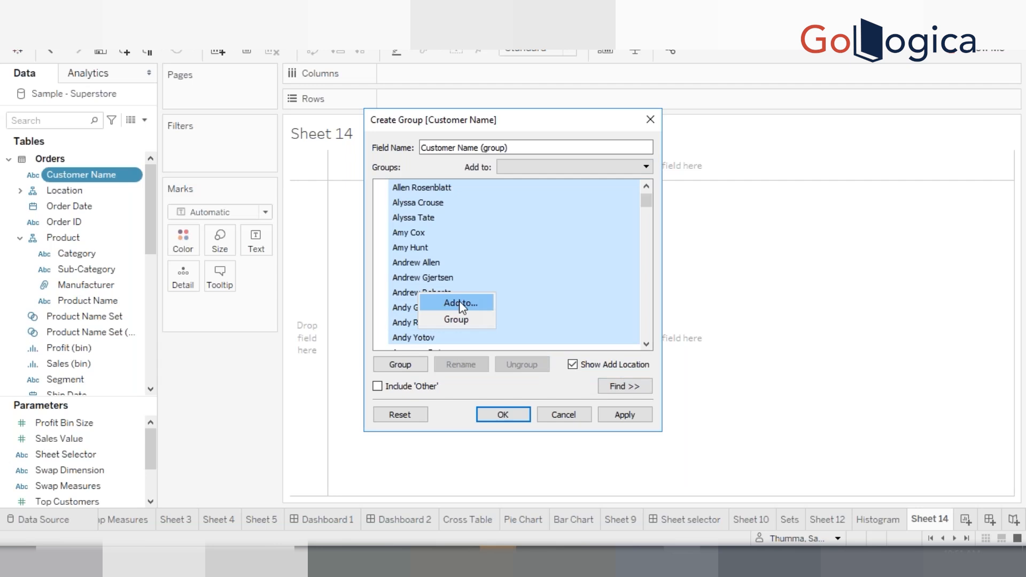
{"action": "left_click", "coordinate": [460, 302]}
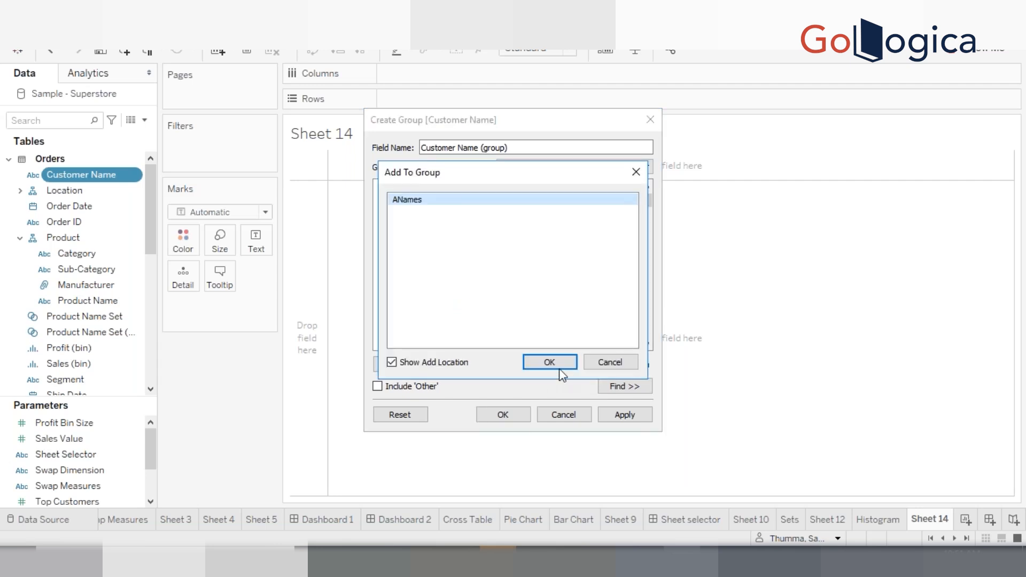
{"action": "left_click", "coordinate": [556, 366]}
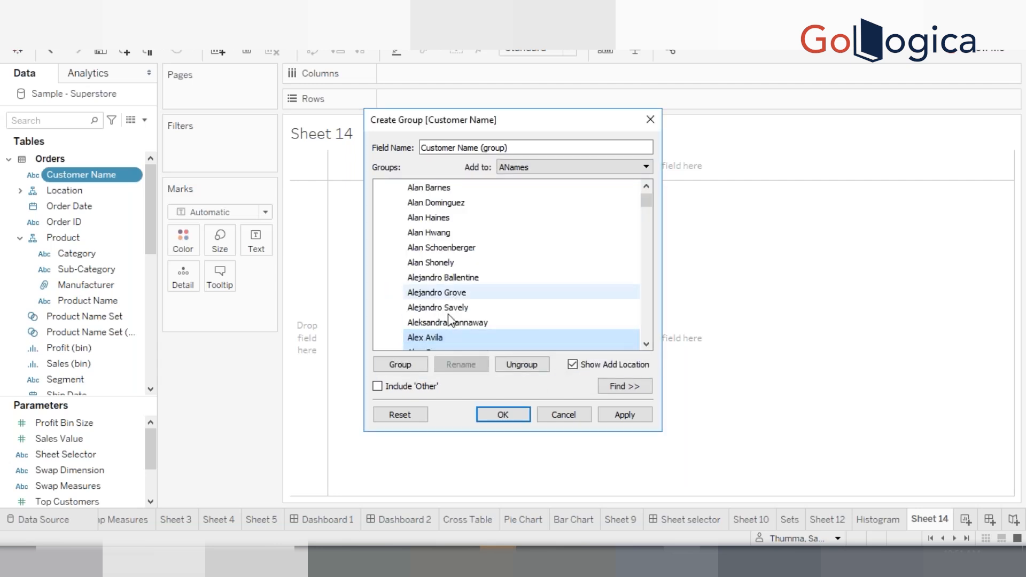
Collapse ANames and group the following block of customer names into a new group
{"action": "left_click_drag", "start_coordinate": [647, 201], "coordinate": [643, 165]}
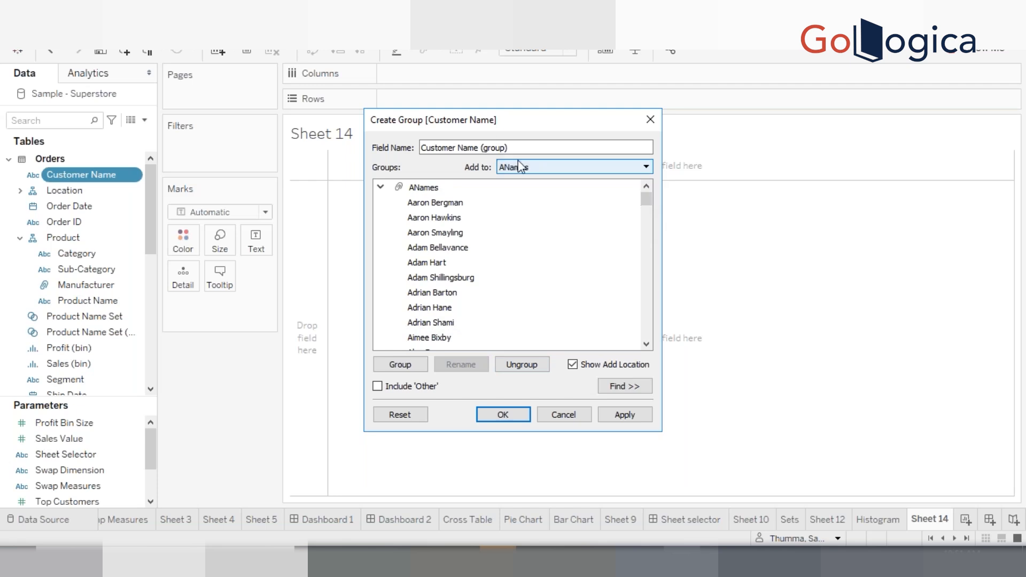
{"action": "left_click", "coordinate": [380, 186]}
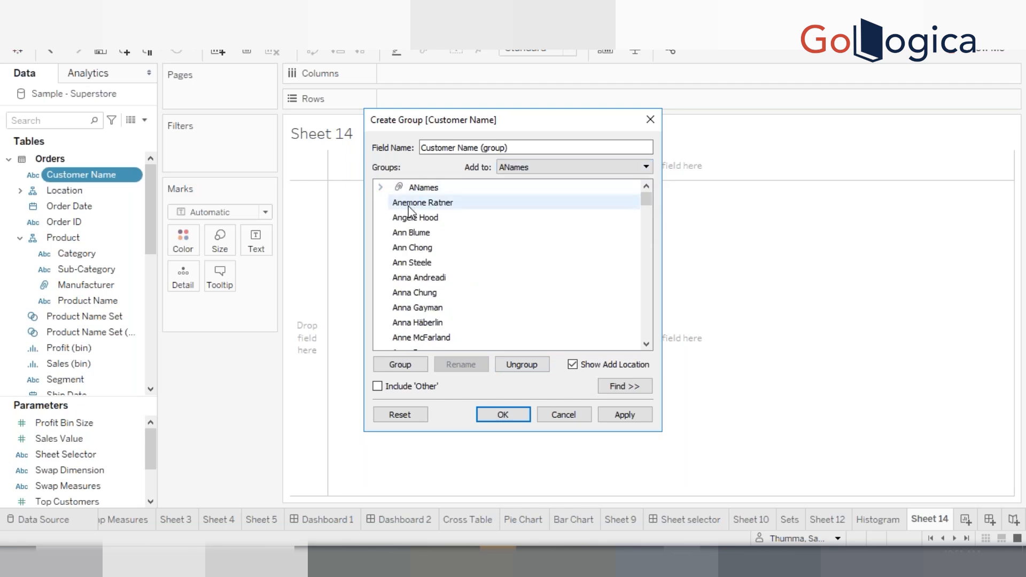
{"action": "left_click", "coordinate": [410, 203]}
{"action": "key", "text": "shift+Down"}
{"action": "key", "text": "shift+Down"}
{"action": "key", "text": "shift+Down"}
{"action": "key", "text": "shift+Down"}
{"action": "key", "text": "shift+Down"}
{"action": "key", "text": "shift+Down"}
{"action": "key", "text": "shift+Down"}
{"action": "key", "text": "shift+Down"}
{"action": "key", "text": "shift+Down"}
{"action": "key", "text": "shift+Down"}
{"action": "key", "text": "shift+Down"}
{"action": "key", "text": "shift+Down"}
{"action": "key", "text": "shift+Down"}
{"action": "key", "text": "shift+Down"}
{"action": "key", "text": "shift+Down"}
{"action": "key", "text": "shift+Down"}
{"action": "key", "text": "shift+Down"}
{"action": "key", "text": "shift+Down"}
{"action": "key", "text": "shift+Down"}
{"action": "key", "text": "shift+Down"}
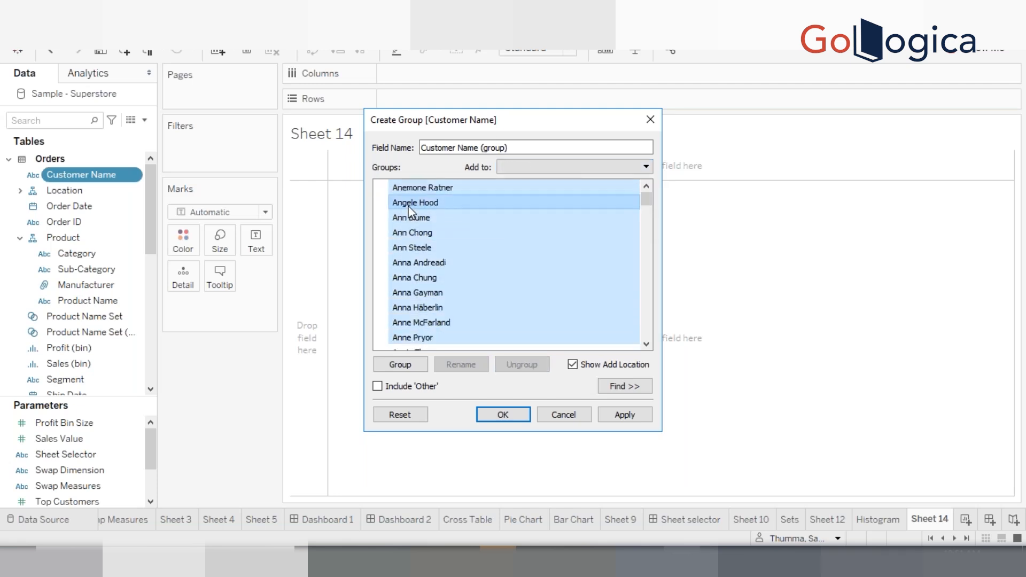
{"action": "right_click", "coordinate": [409, 210]}
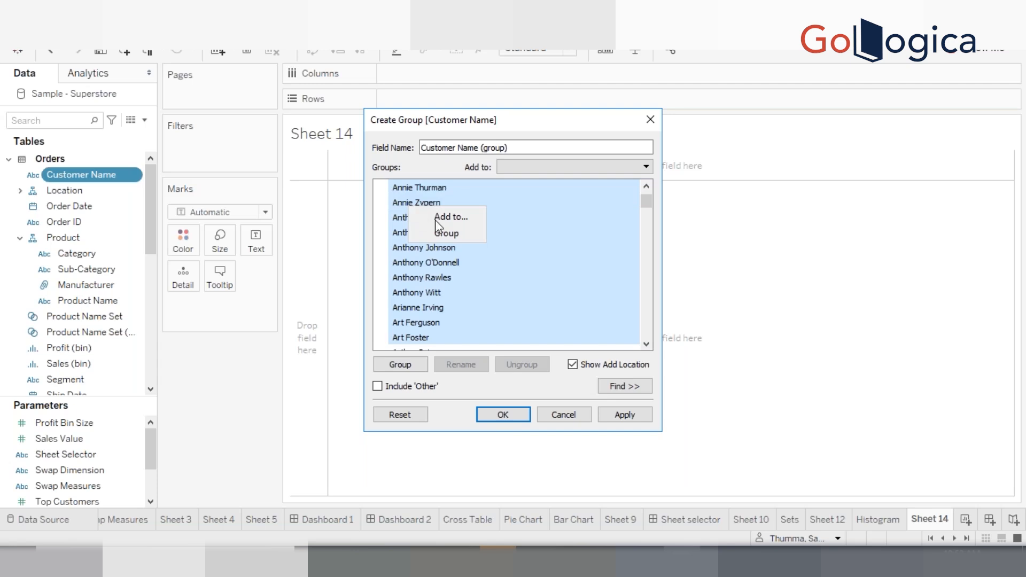
{"action": "left_click", "coordinate": [437, 227]}
Name the new group BGroupname and collapse it
{"action": "type", "text": "B"}
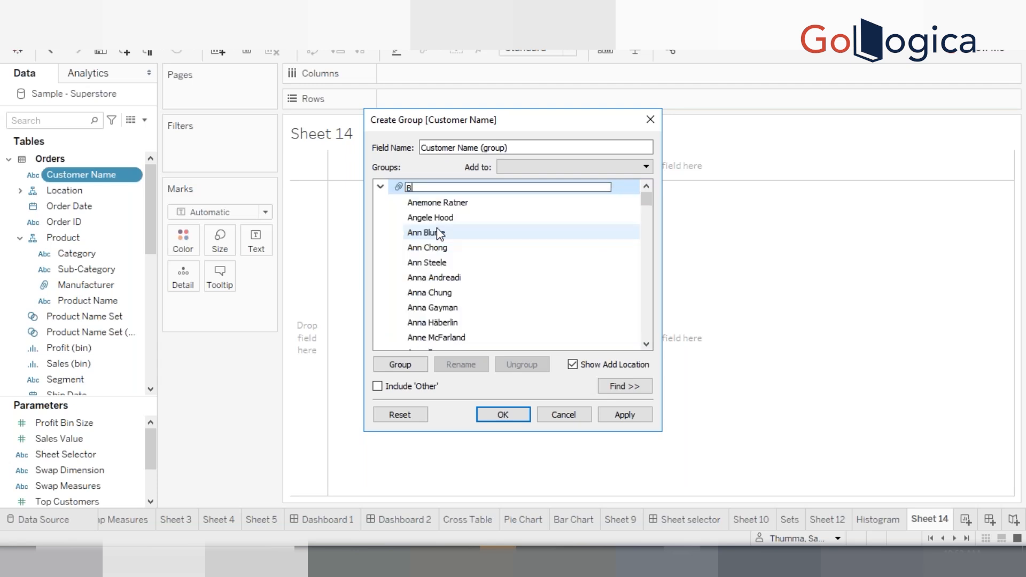
{"action": "type", "text": "Groupname"}
{"action": "key", "text": "Return"}
{"action": "left_click", "coordinate": [382, 187]}
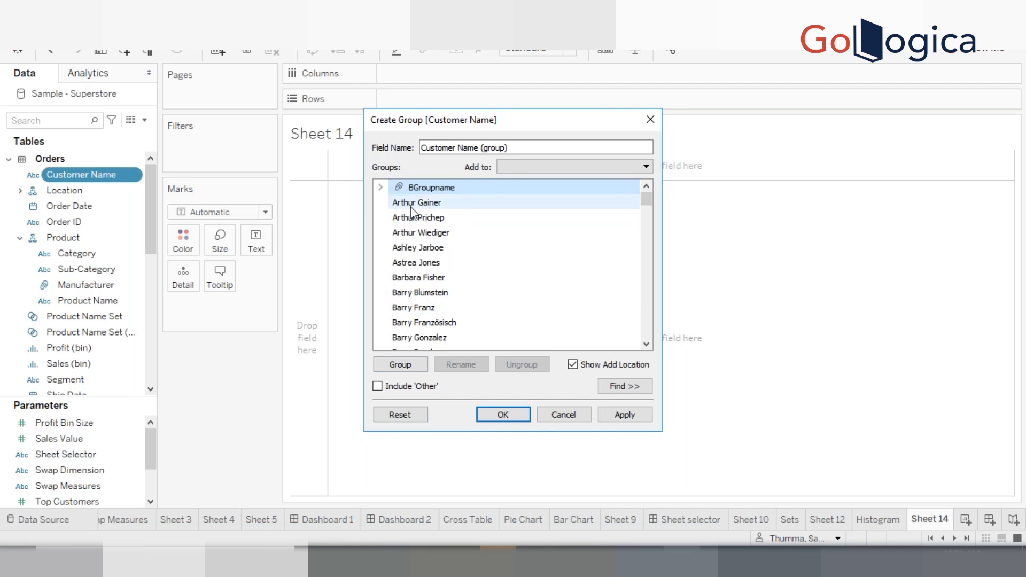
{"action": "left_click", "coordinate": [434, 203]}
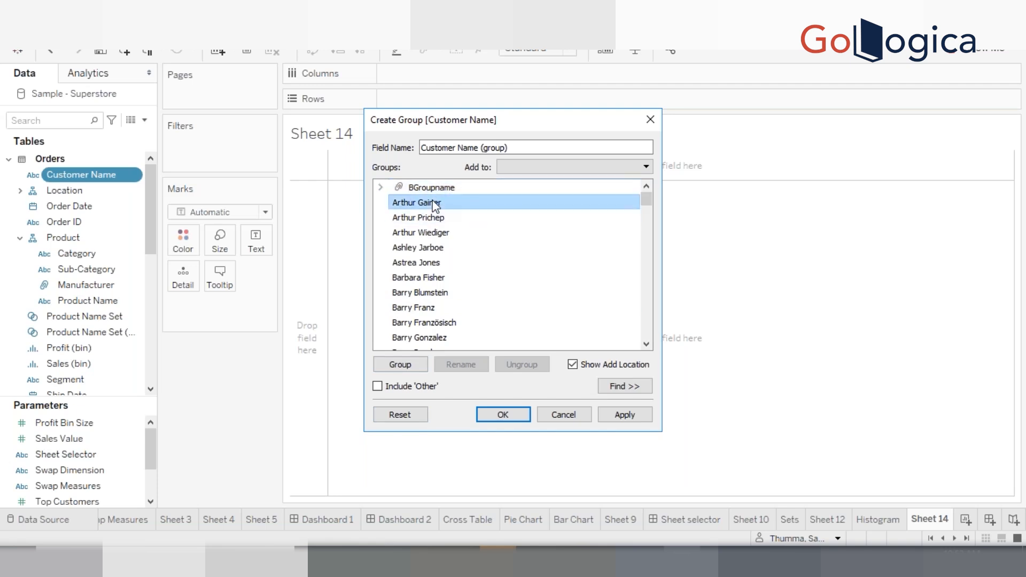
{"action": "key", "text": "shift+Down"}
{"action": "key", "text": "shift+Down"}
{"action": "key", "text": "shift+Down"}
{"action": "key", "text": "shift+Down"}
{"action": "key", "text": "shift+Down"}
{"action": "key", "text": "shift+Down"}
{"action": "right_click", "coordinate": [453, 202]}
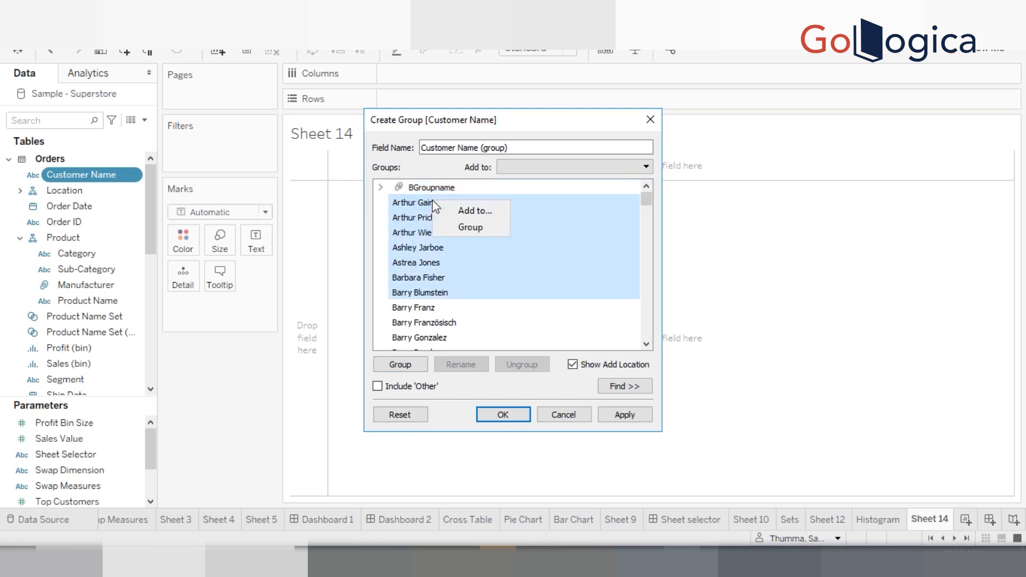
{"action": "left_click", "coordinate": [458, 213]}
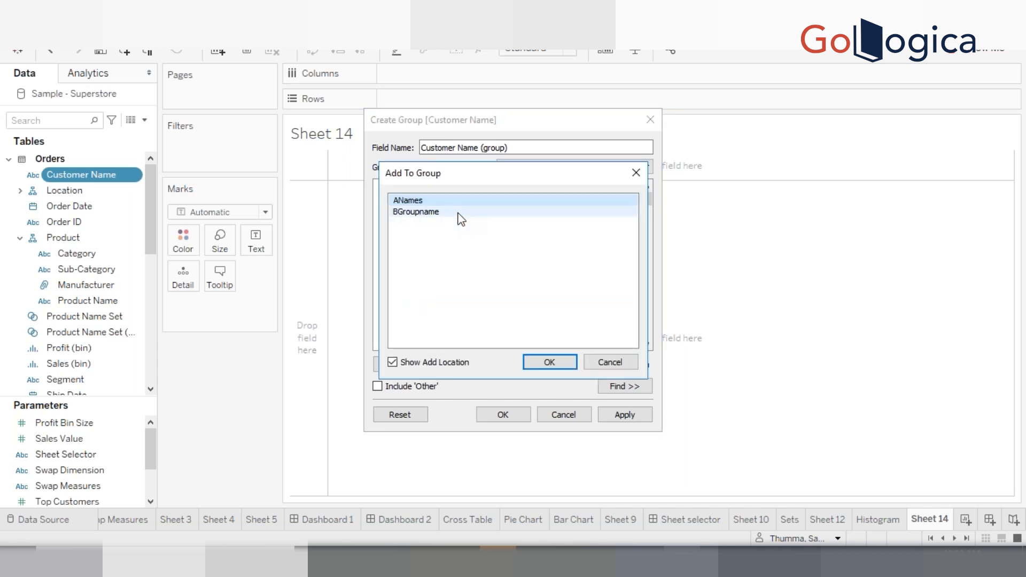
{"action": "left_click", "coordinate": [432, 213]}
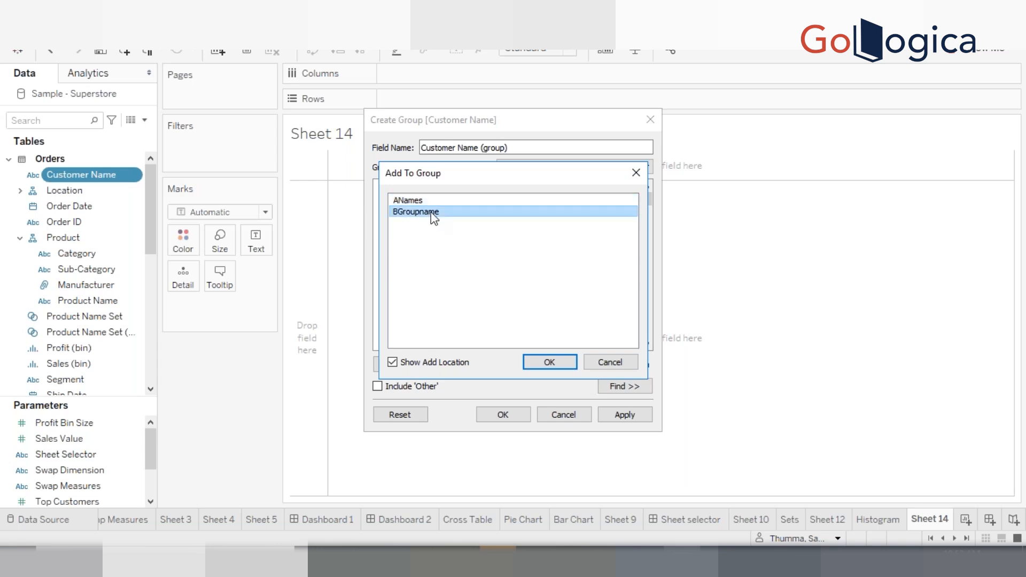
{"action": "left_click", "coordinate": [607, 364]}
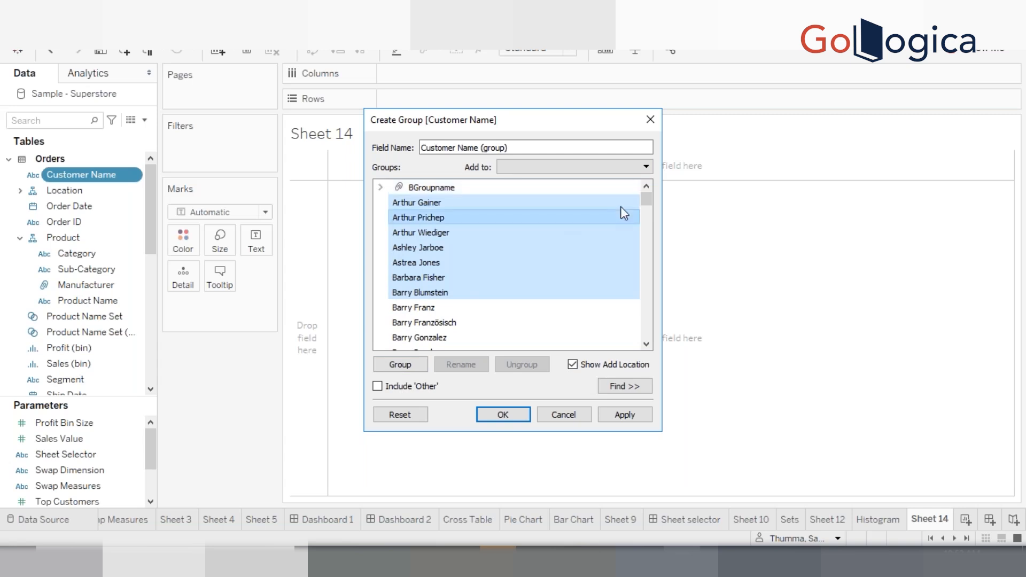
Switch Include 'Other' on and back off, then confirm the Customer Name (group) field
{"action": "left_click_drag", "start_coordinate": [648, 197], "coordinate": [651, 138]}
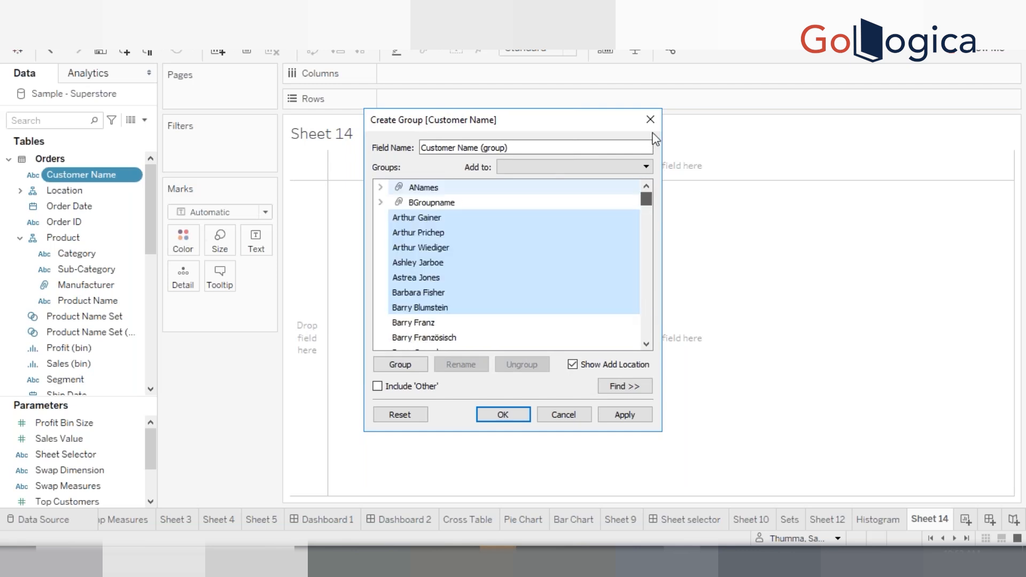
{"action": "left_click", "coordinate": [377, 387]}
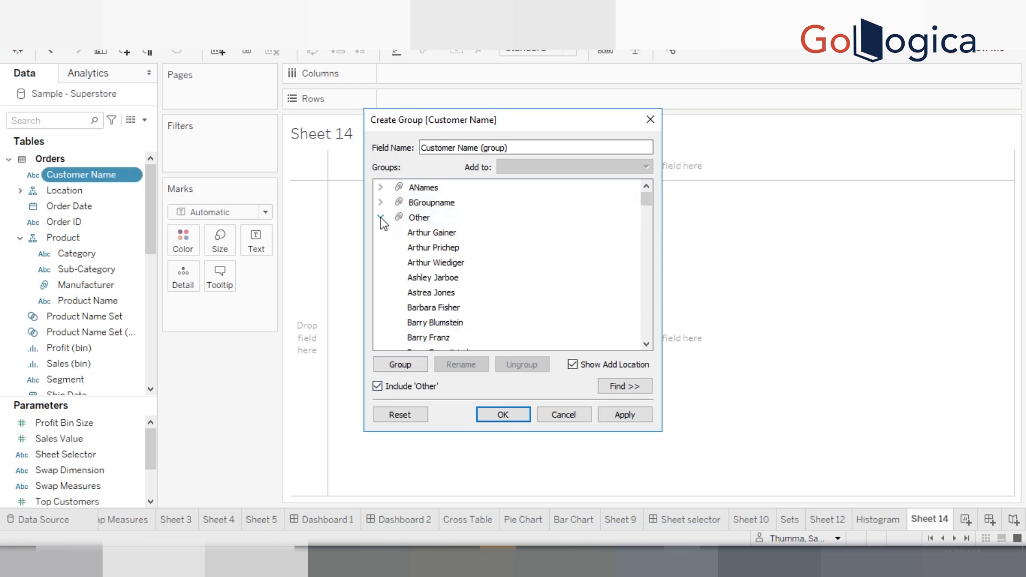
{"action": "left_click", "coordinate": [377, 386]}
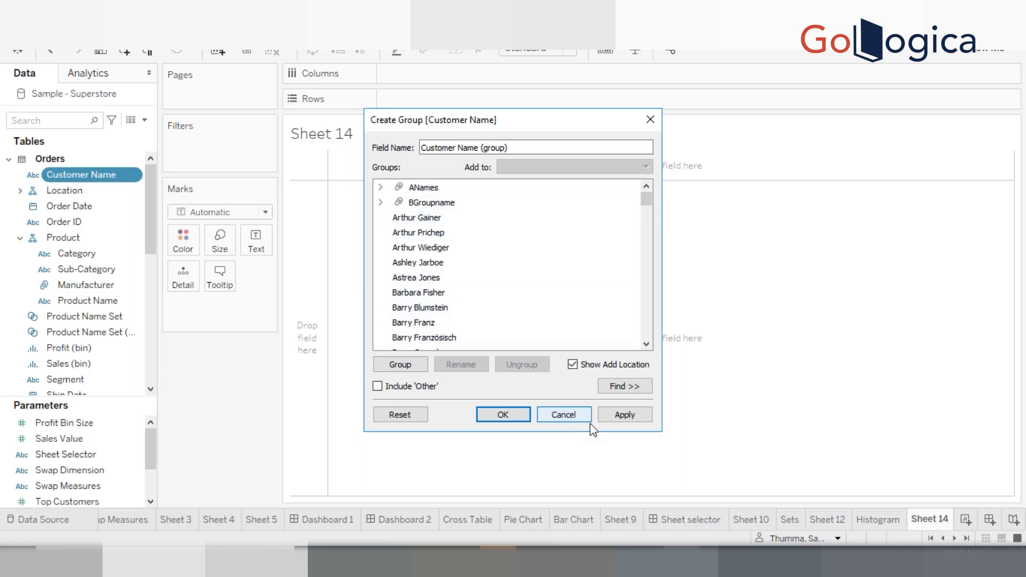
{"action": "left_click", "coordinate": [502, 414]}
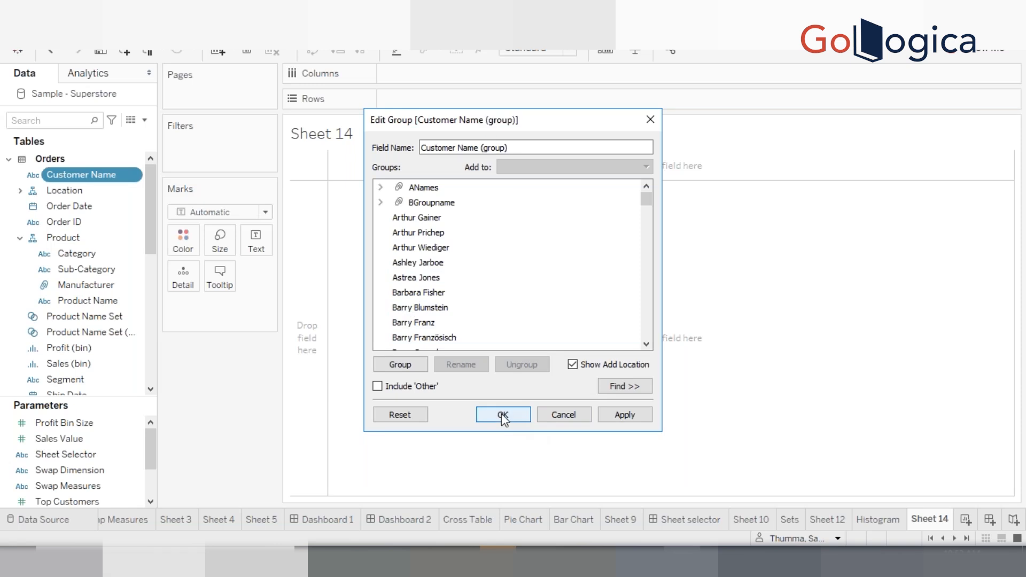
Place Customer Name and Customer Name (group) on Rows to list every customer with its group
{"action": "left_click", "coordinate": [91, 174]}
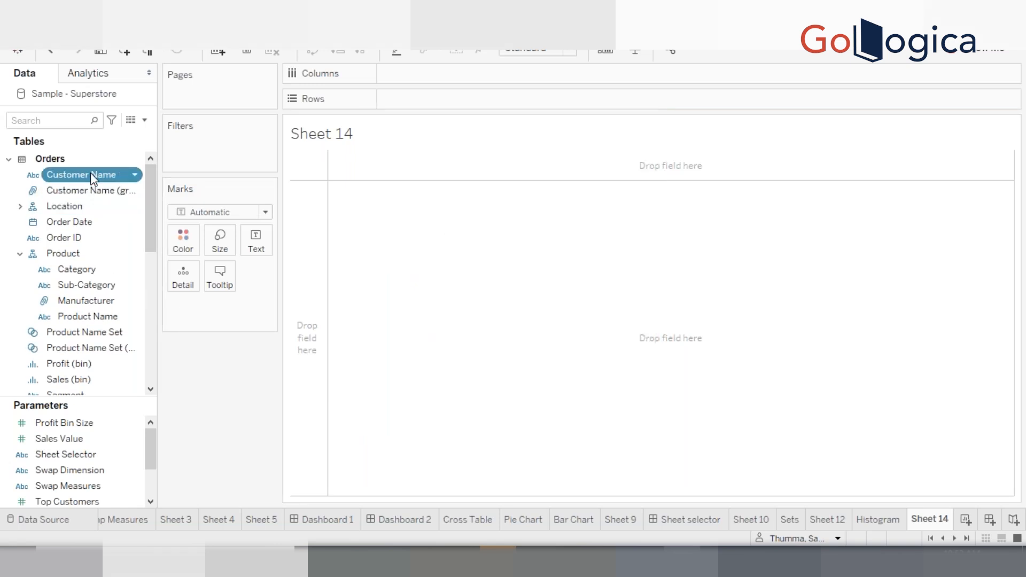
{"action": "mouse_move", "coordinate": [88, 176]}
{"action": "left_mouse_down"}
{"action": "mouse_move", "coordinate": [318, 142]}
{"action": "mouse_move", "coordinate": [494, 99]}
{"action": "mouse_move", "coordinate": [78, 193]}
{"action": "mouse_move", "coordinate": [381, 100]}
{"action": "left_mouse_up"}
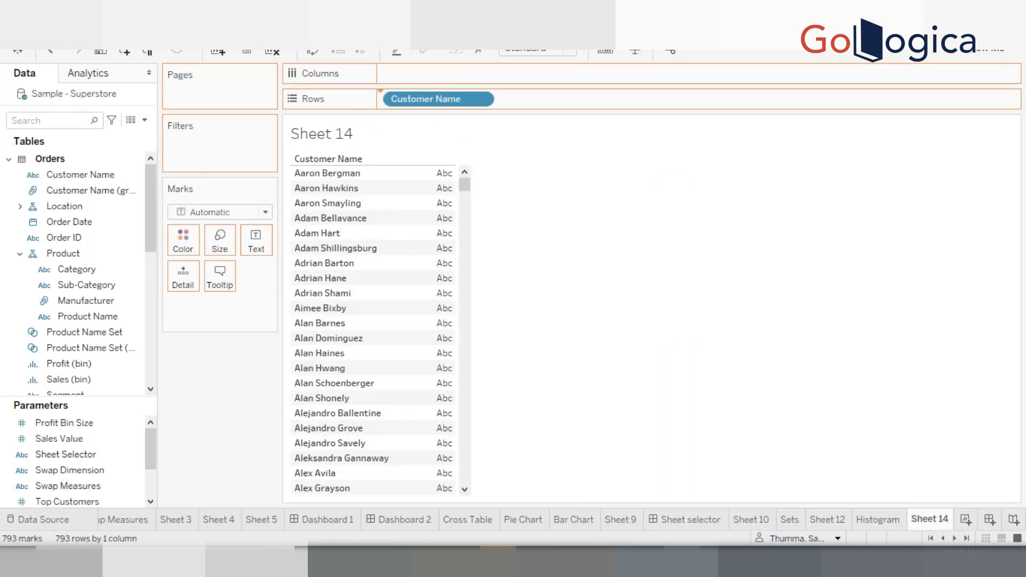
{"action": "mouse_move", "coordinate": [578, 191]}
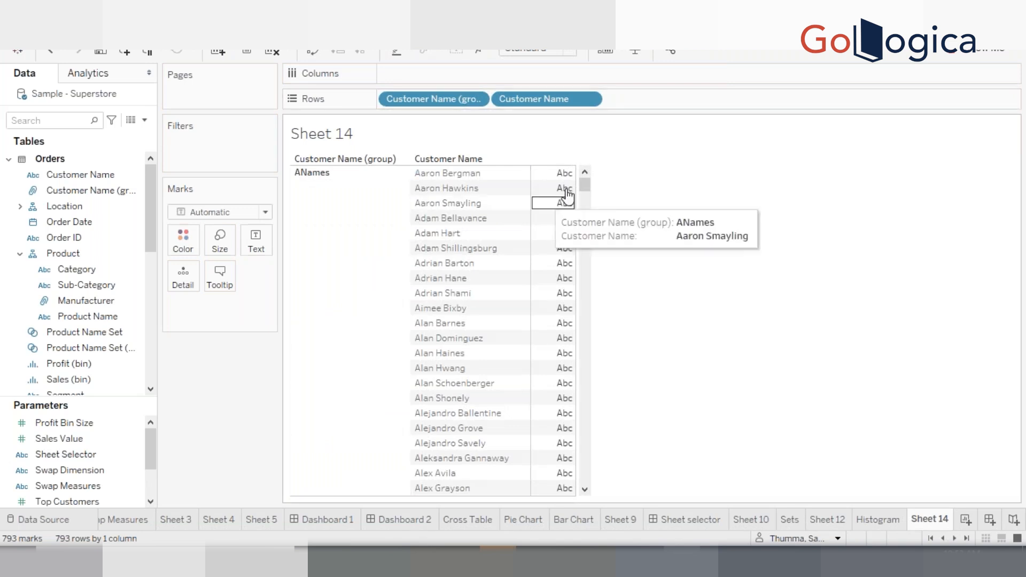
{"action": "left_click_drag", "start_coordinate": [582, 207], "coordinate": [581, 153]}
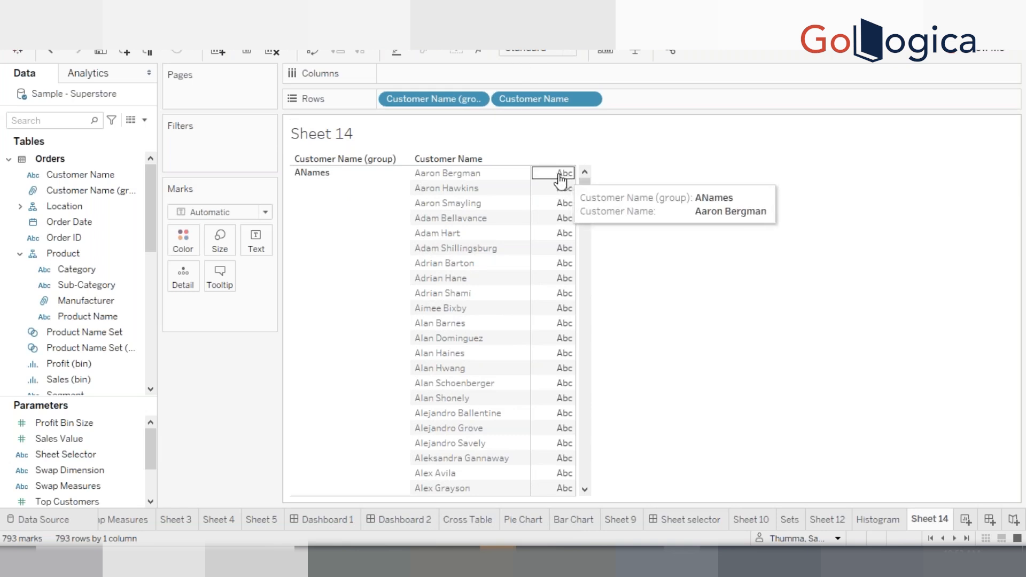
{"action": "left_click_drag", "start_coordinate": [558, 173], "coordinate": [562, 277]}
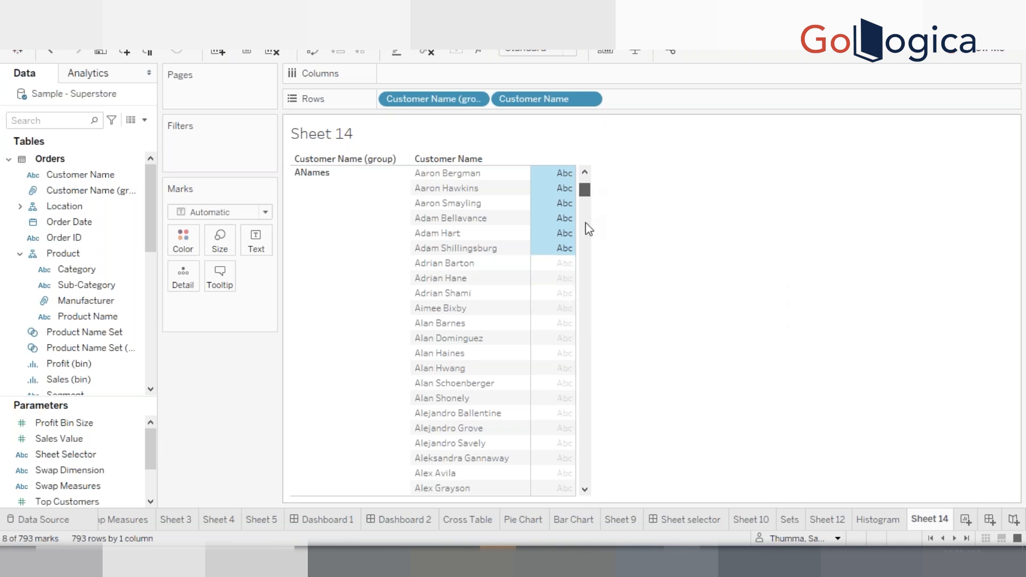
{"action": "left_click_drag", "start_coordinate": [586, 223], "coordinate": [590, 301]}
{"action": "left_click", "coordinate": [593, 208]}
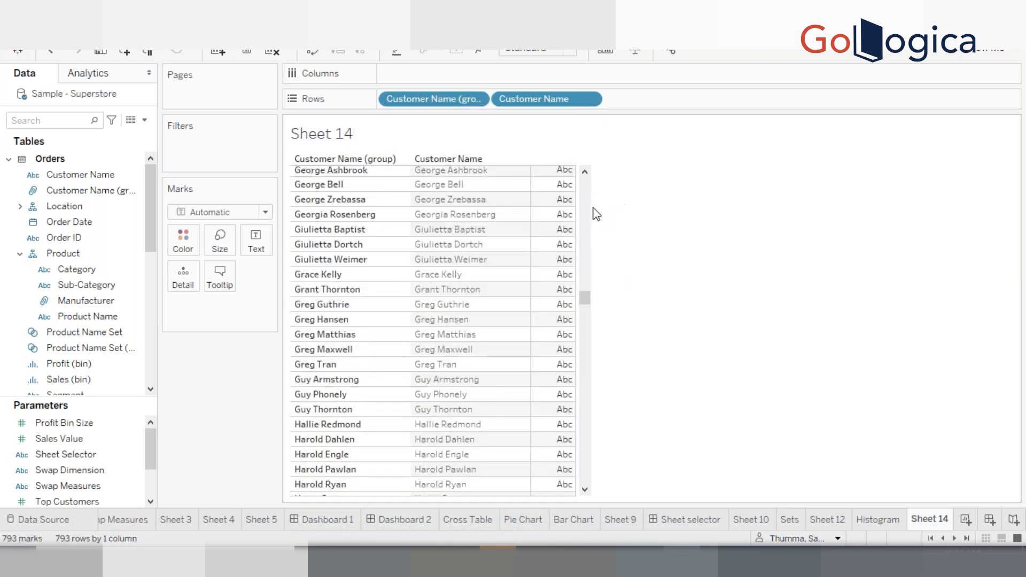
{"action": "left_click_drag", "start_coordinate": [562, 186], "coordinate": [552, 306]}
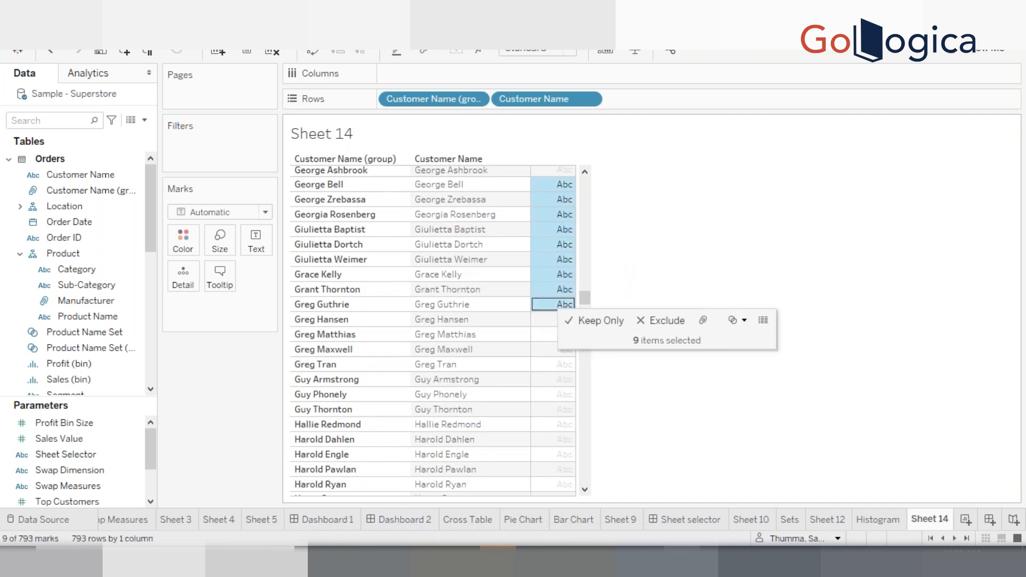
{"action": "right_click", "coordinate": [553, 263]}
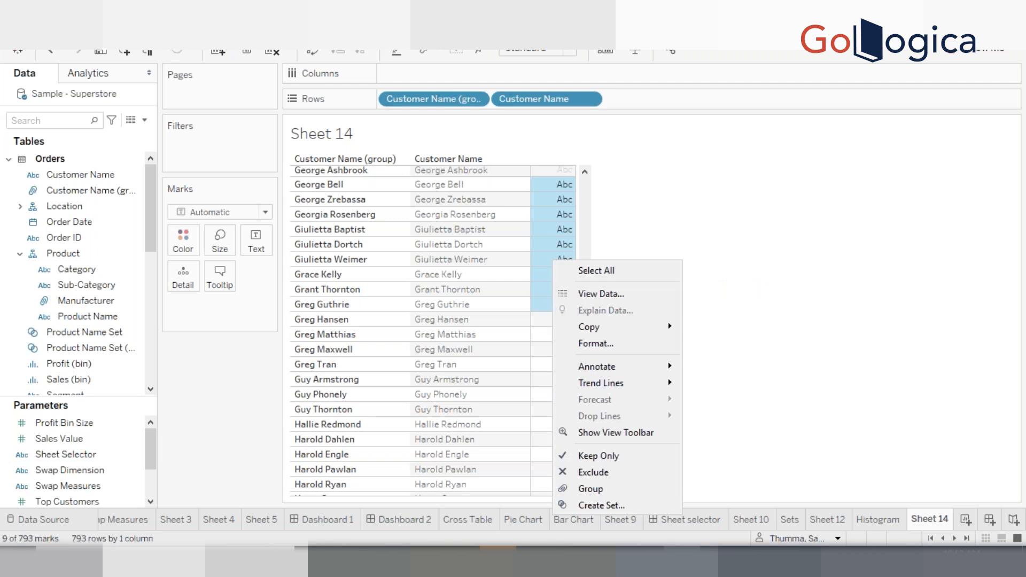
{"action": "left_click", "coordinate": [619, 222]}
{"action": "left_click", "coordinate": [593, 216]}
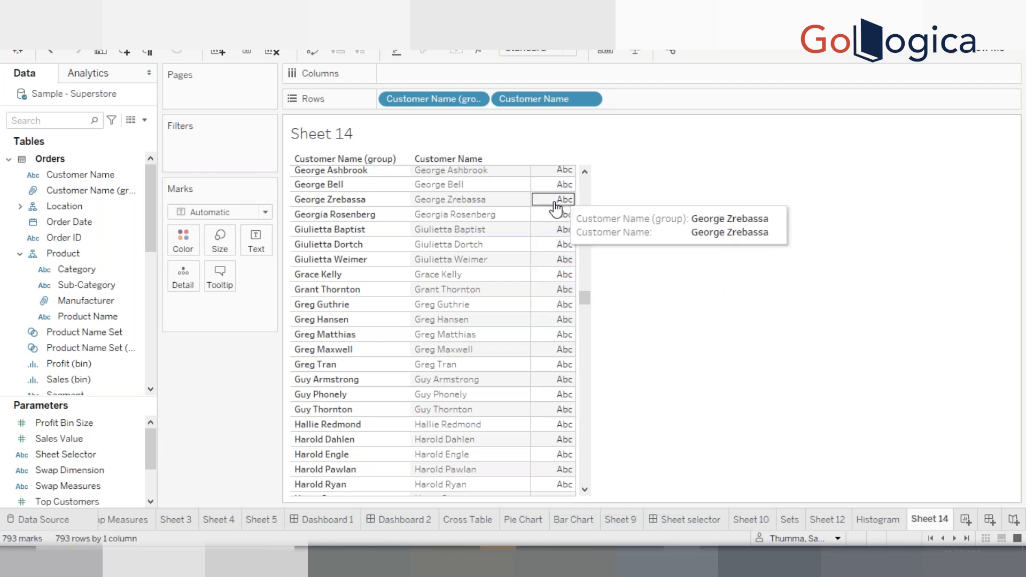
{"action": "left_click_drag", "start_coordinate": [556, 208], "coordinate": [554, 291]}
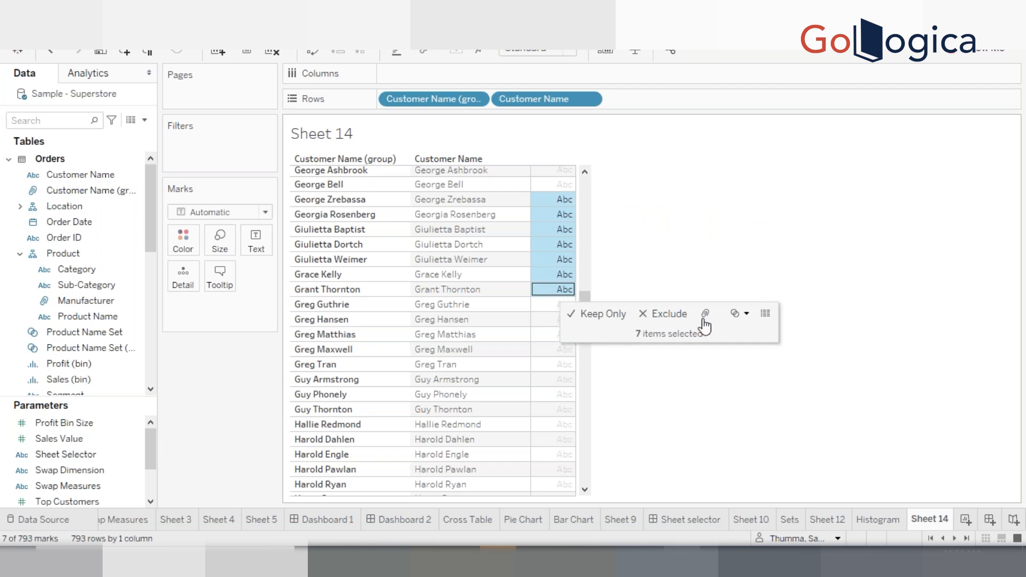
{"action": "left_click", "coordinate": [746, 314]}
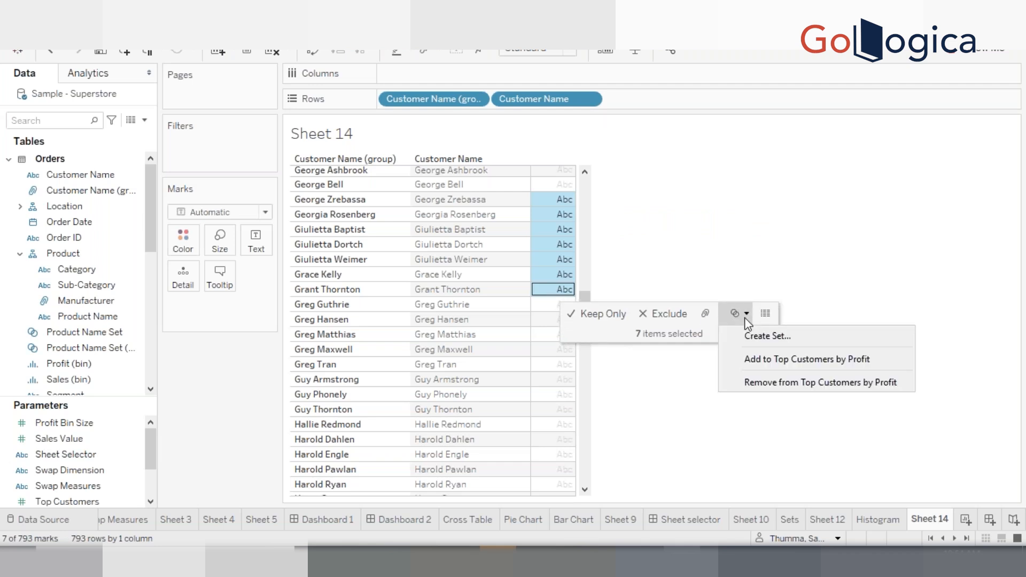
{"action": "left_click", "coordinate": [707, 318]}
{"action": "left_click", "coordinate": [706, 317]}
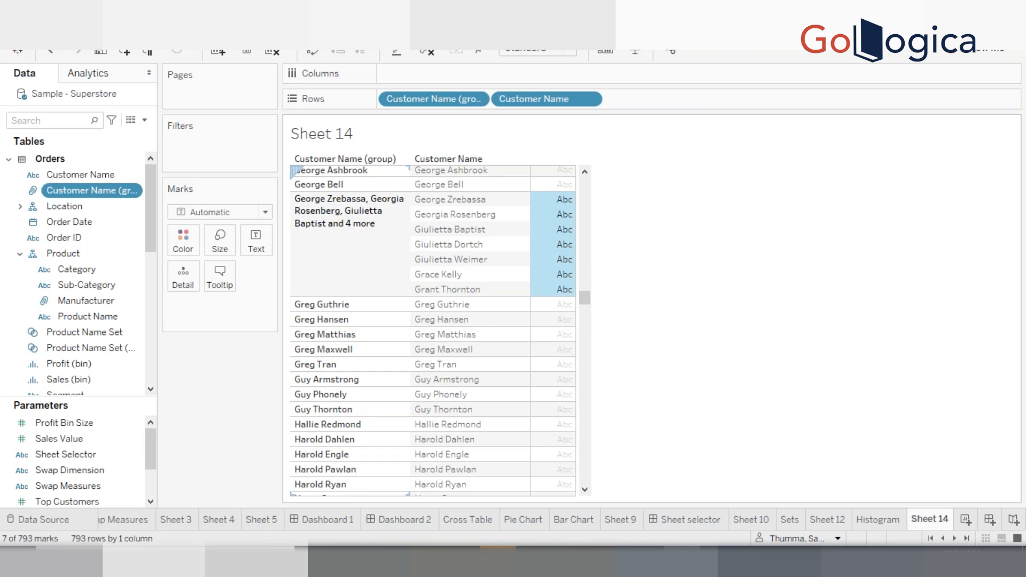
Edit the new group's alias to newgroup
{"action": "left_click", "coordinate": [354, 239]}
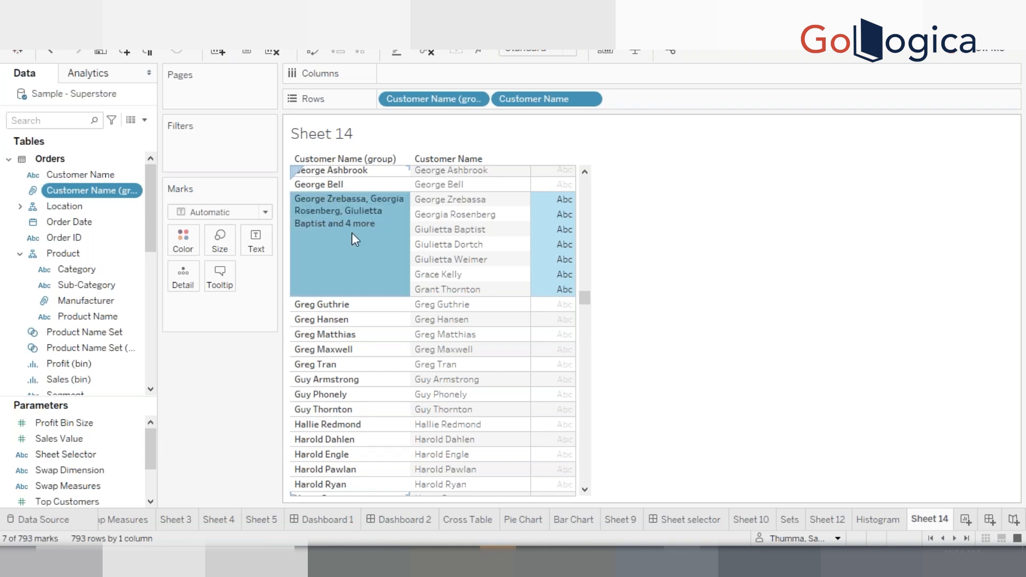
{"action": "right_click", "coordinate": [352, 234]}
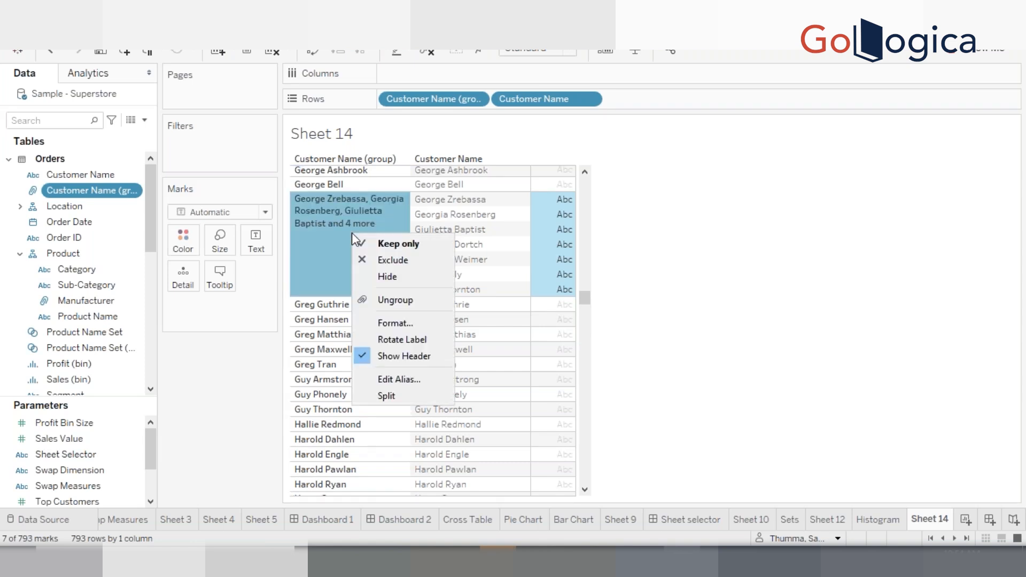
{"action": "left_click", "coordinate": [403, 380]}
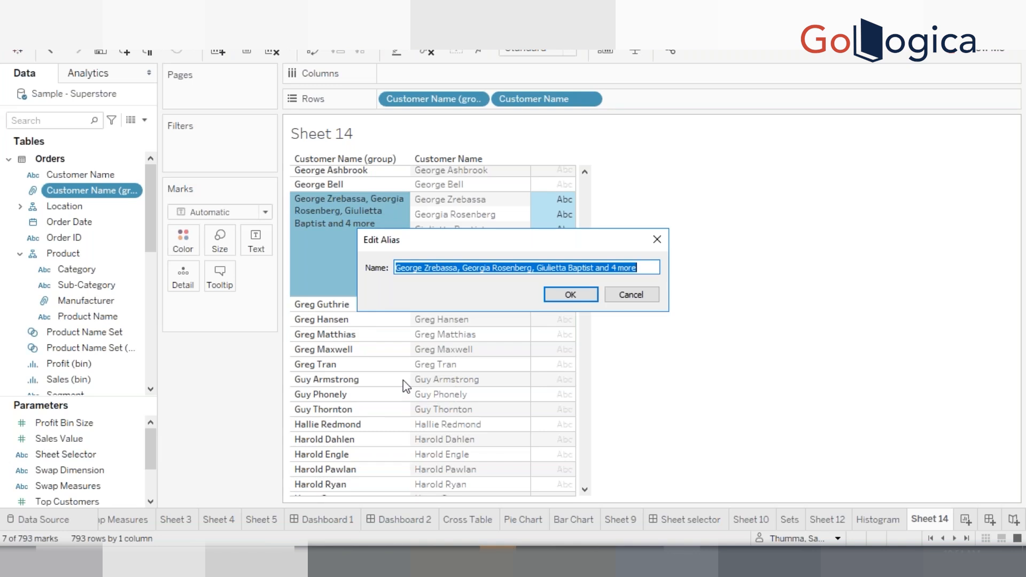
{"action": "type", "text": "newgr"}
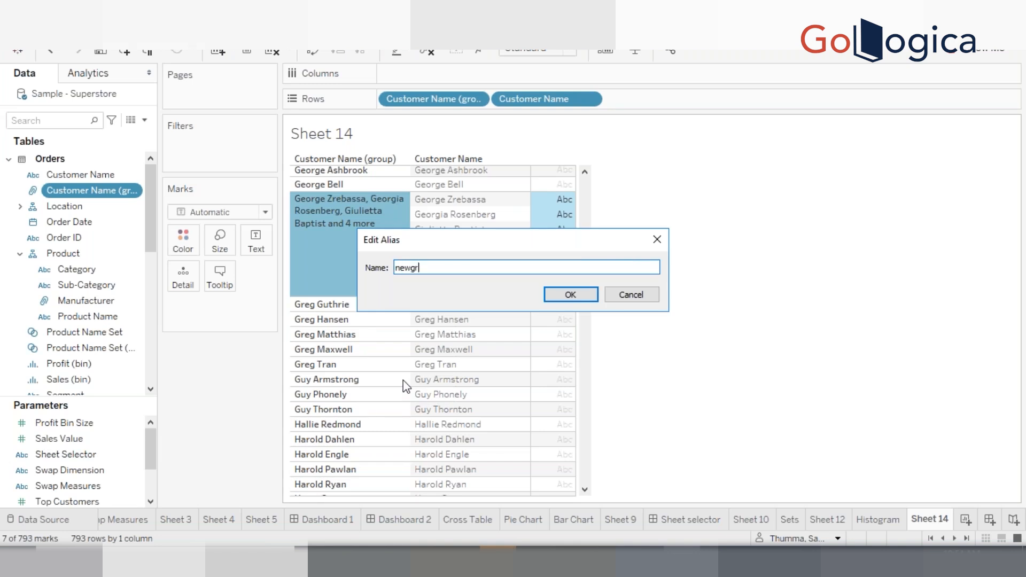
{"action": "type", "text": "oup"}
{"action": "left_click", "coordinate": [556, 293]}
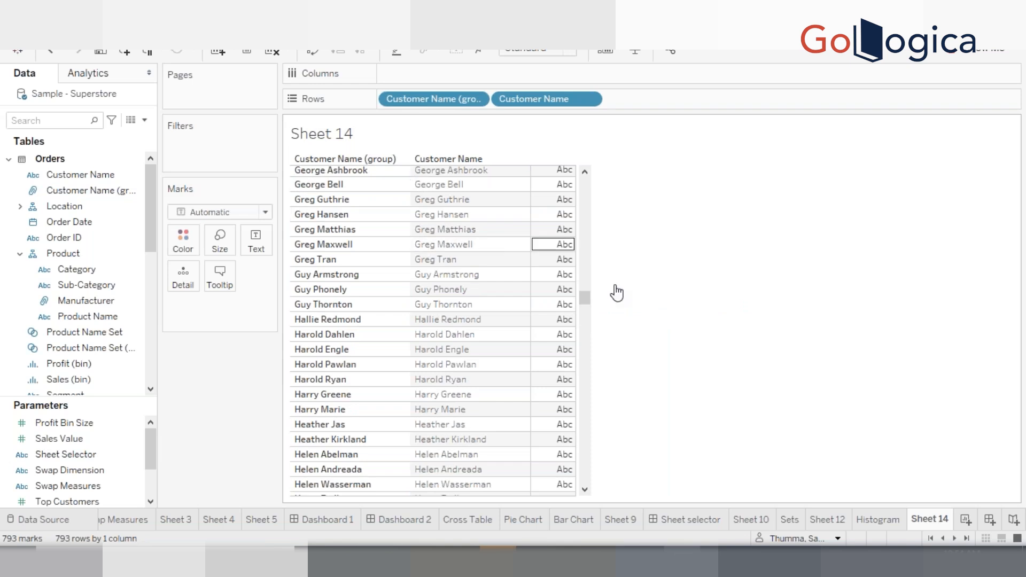
Ungroup the six customers from Aaron Hawkins through Adrian Barton out of ANames in the view
{"action": "left_click_drag", "start_coordinate": [584, 297], "coordinate": [596, 169]}
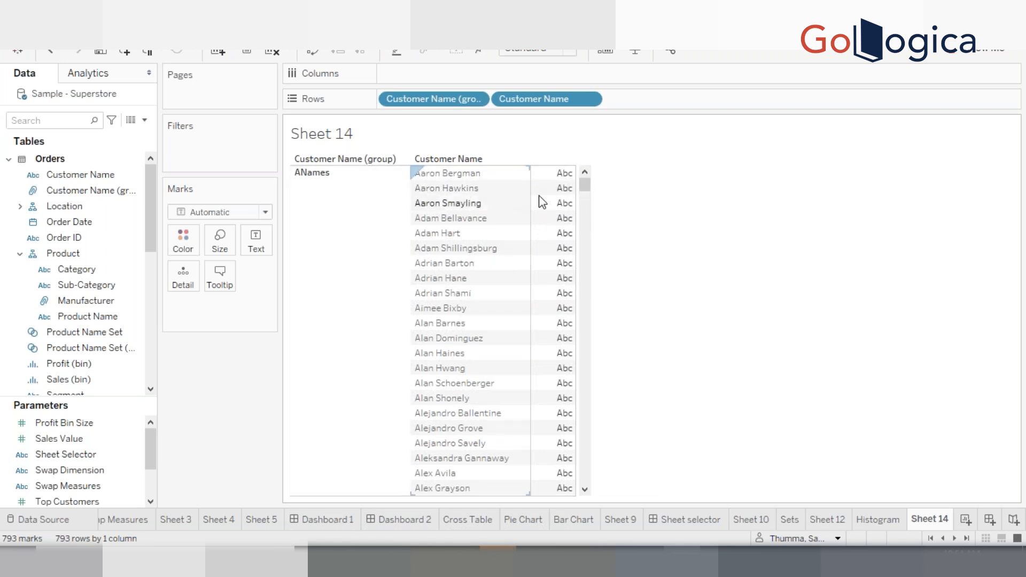
{"action": "left_click_drag", "start_coordinate": [559, 188], "coordinate": [543, 281]}
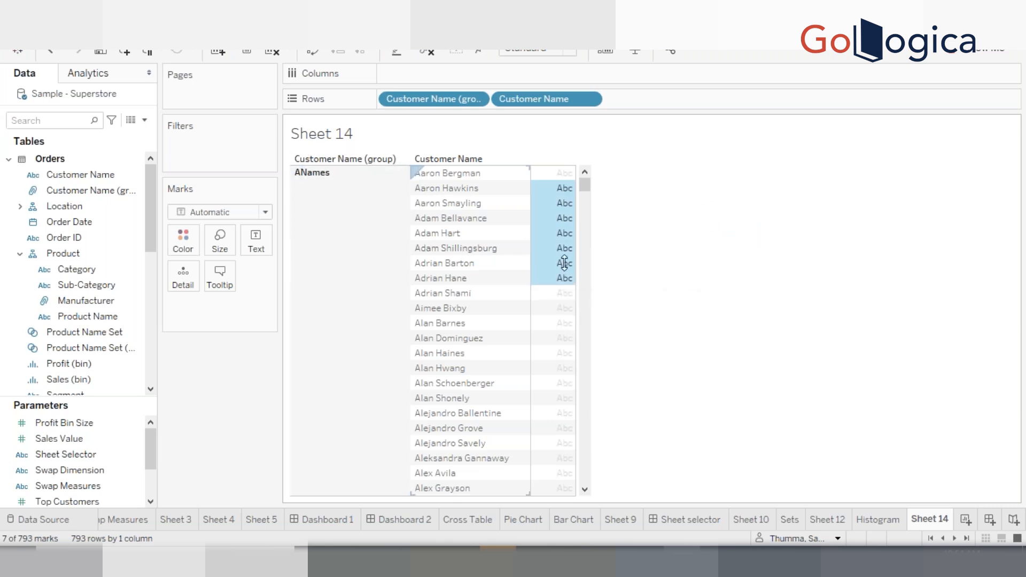
{"action": "mouse_move", "coordinate": [564, 224]}
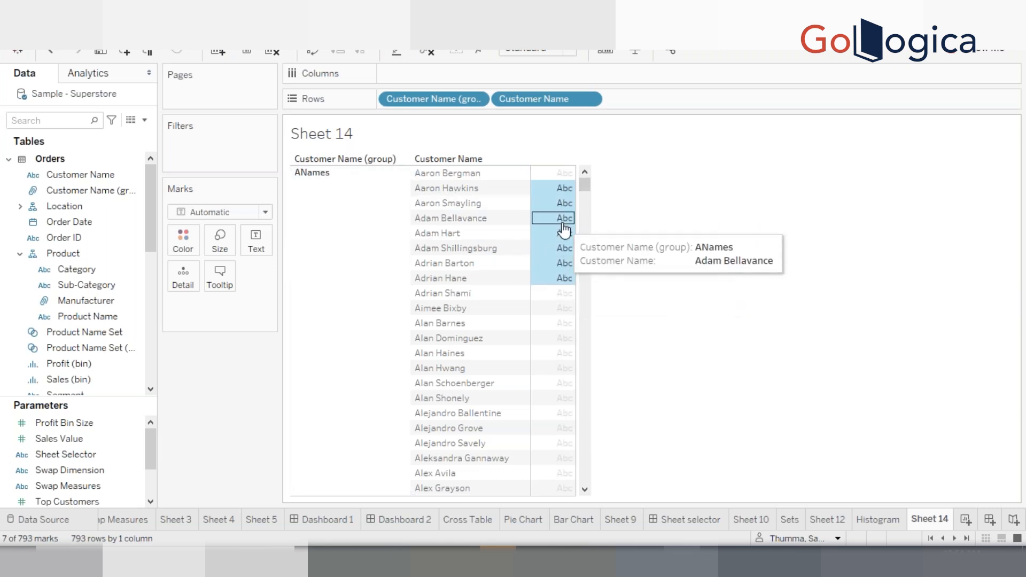
{"action": "right_click", "coordinate": [563, 224]}
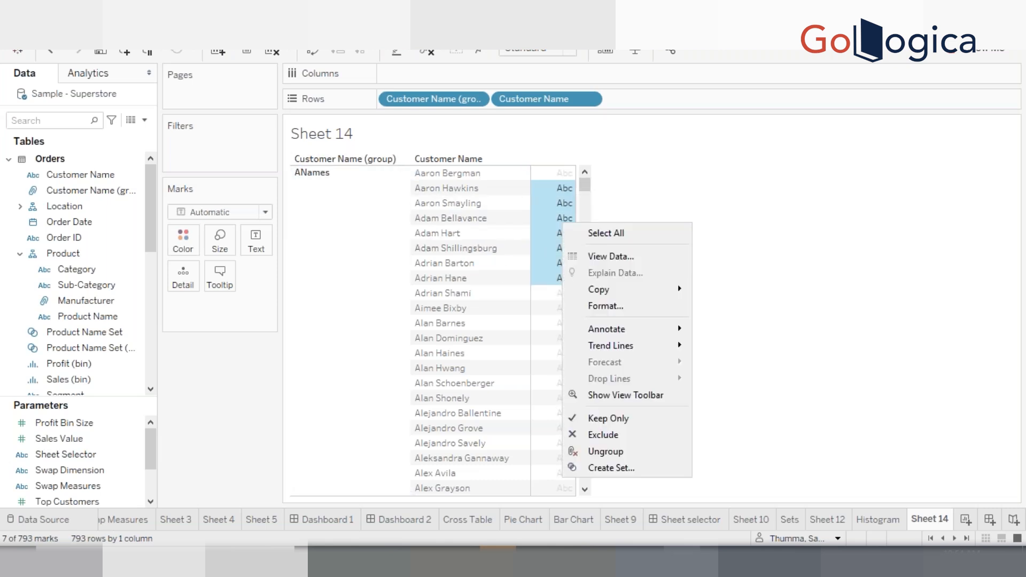
{"action": "left_click", "coordinate": [660, 192]}
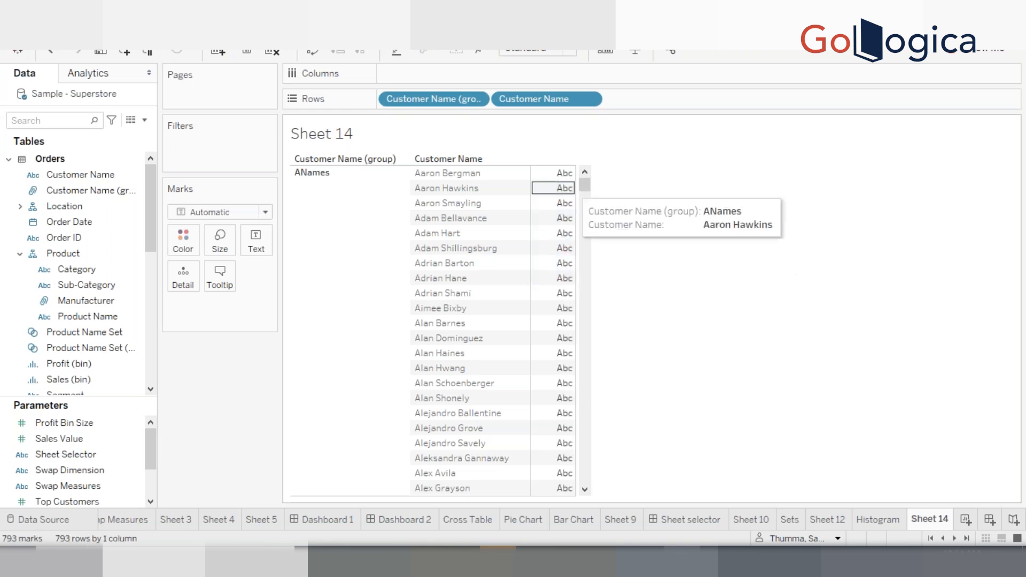
{"action": "left_click_drag", "start_coordinate": [562, 186], "coordinate": [551, 267]}
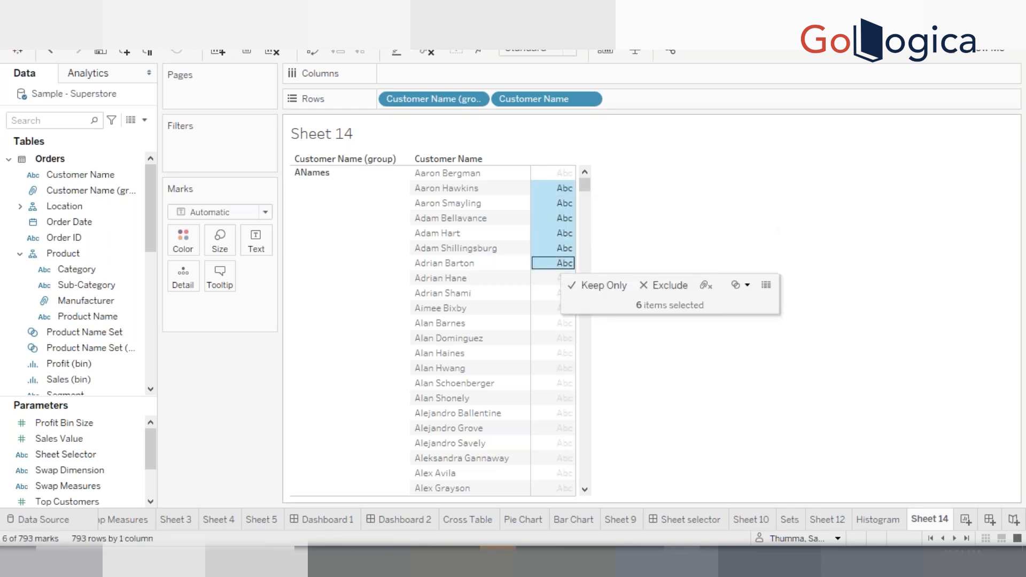
{"action": "left_click", "coordinate": [706, 286]}
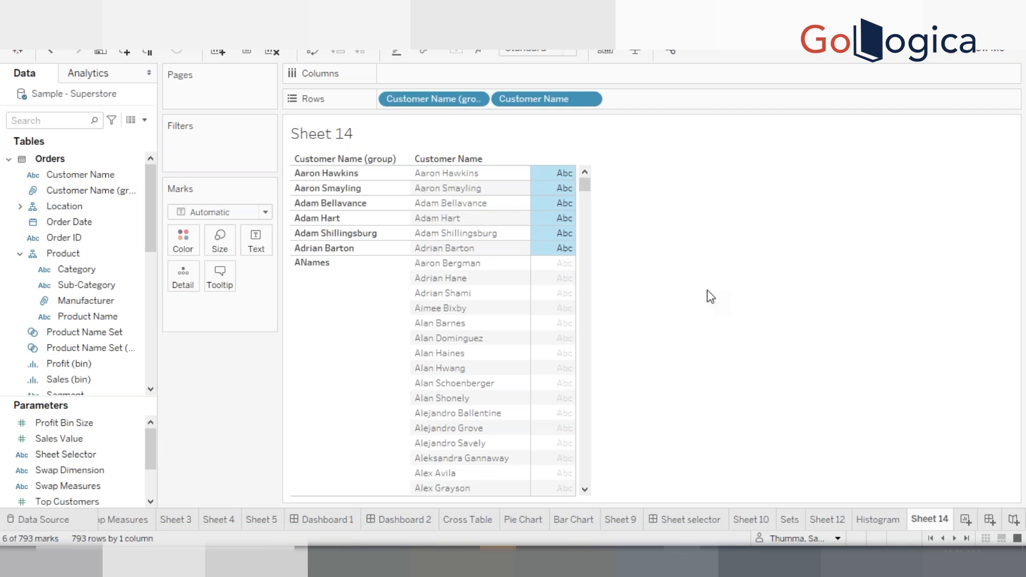
{"action": "left_click", "coordinate": [651, 224]}
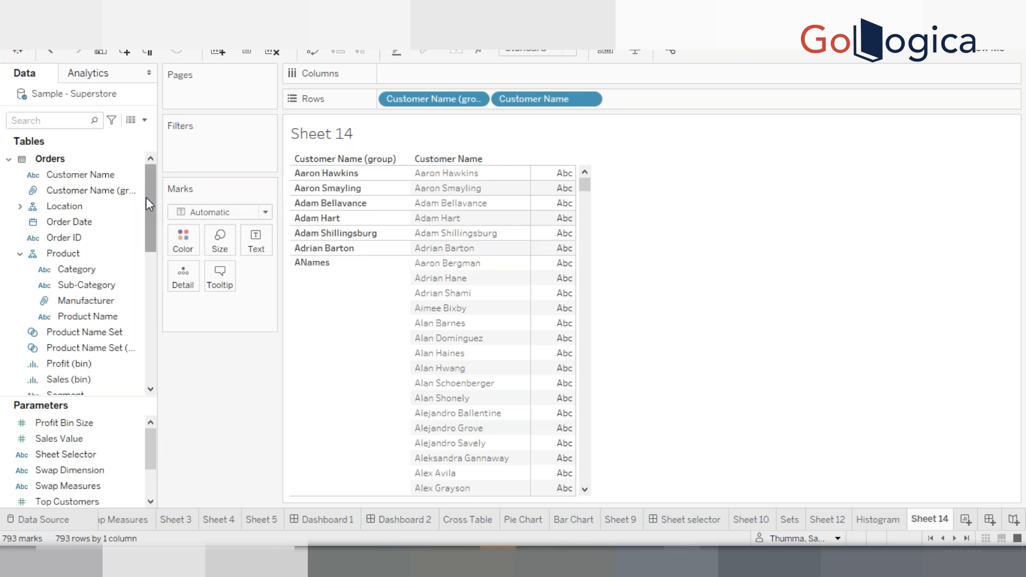
{"action": "left_click_drag", "start_coordinate": [146, 199], "coordinate": [149, 286]}
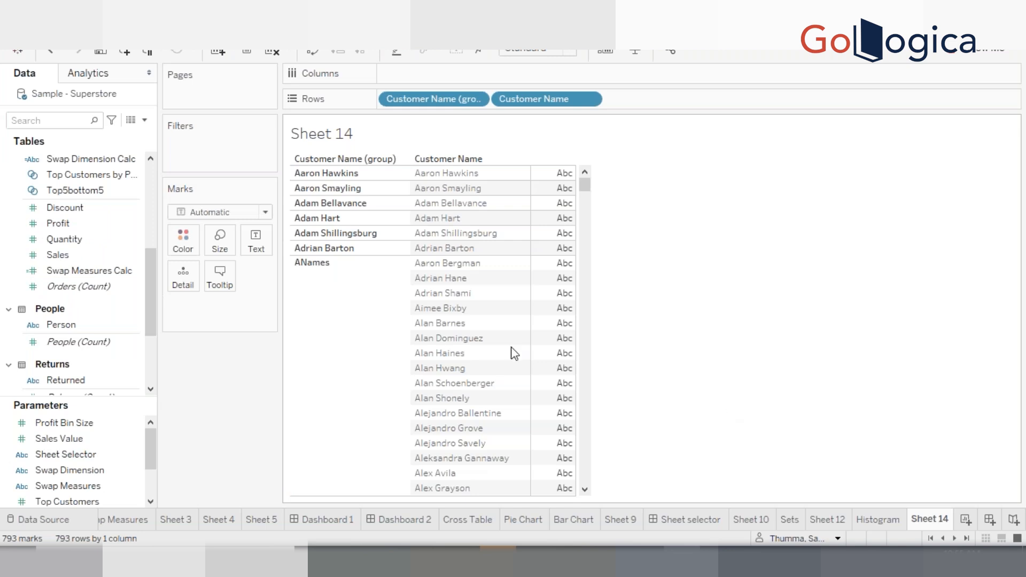
Create a group on the Sales field, grouping the values from 0.444 up to just below 3.536
{"action": "left_click", "coordinate": [67, 257]}
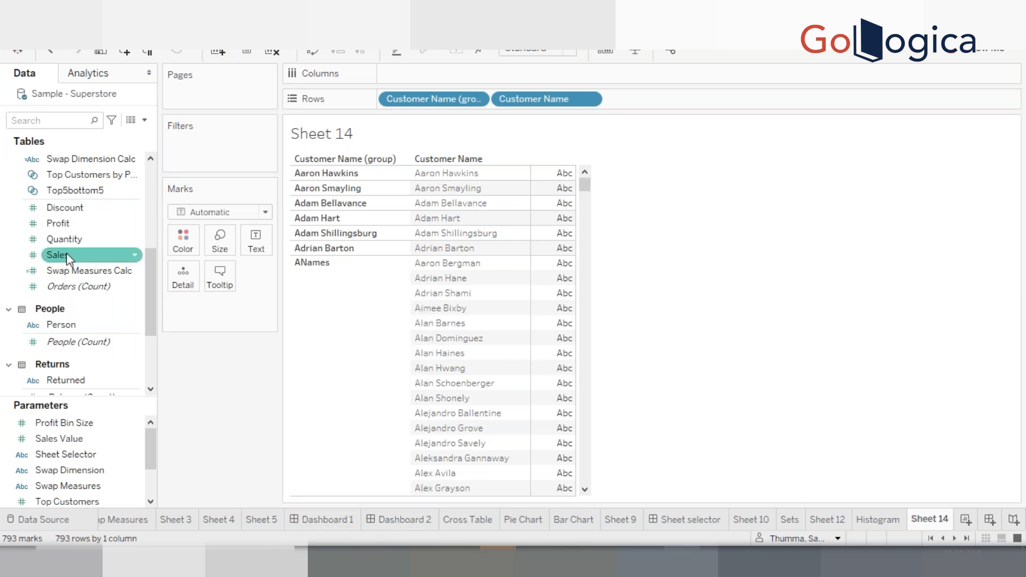
{"action": "right_click", "coordinate": [66, 254]}
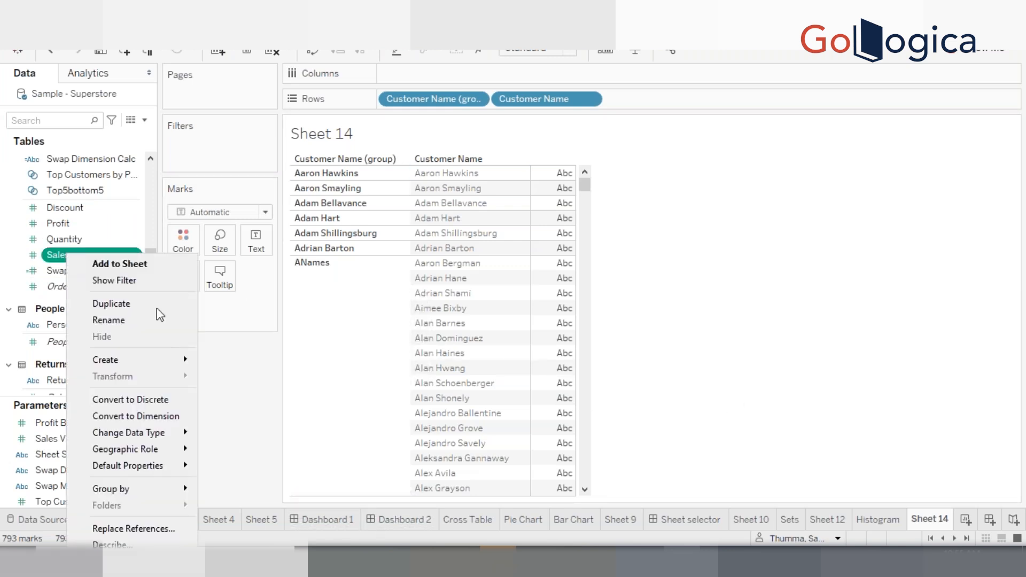
{"action": "mouse_move", "coordinate": [168, 361]}
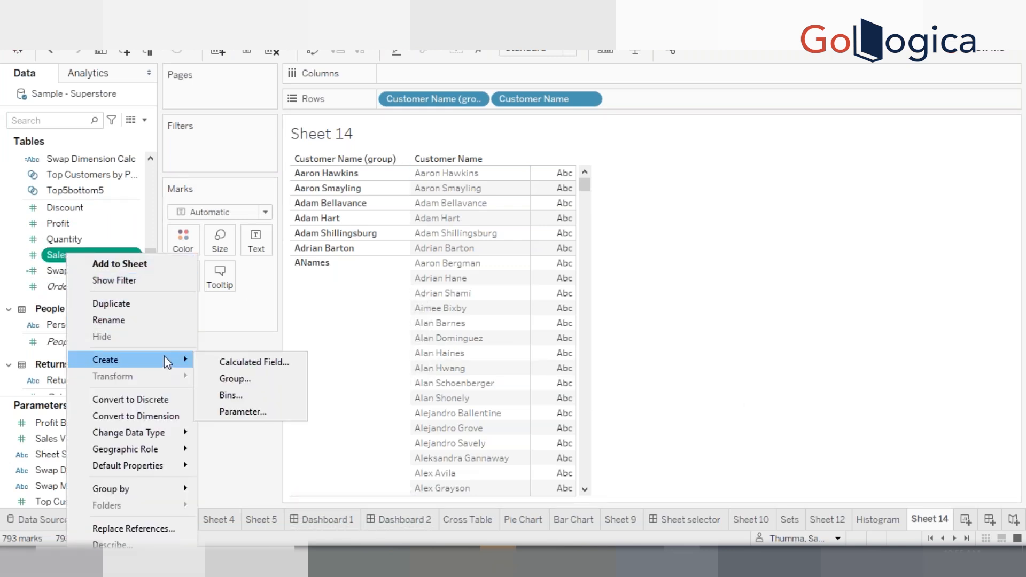
{"action": "left_click", "coordinate": [247, 380]}
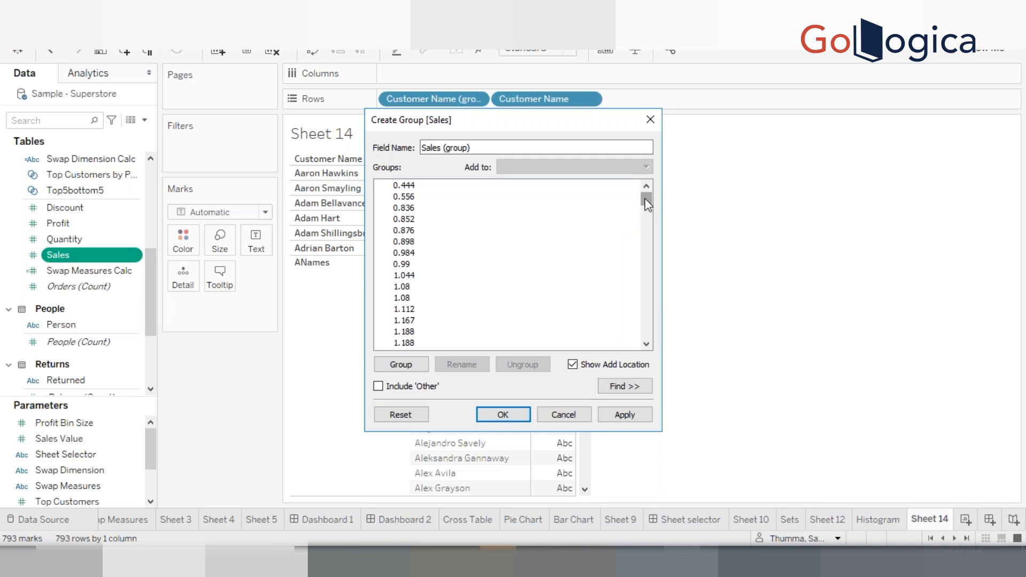
{"action": "mouse_move", "coordinate": [647, 205]}
{"action": "left_mouse_down"}
{"action": "mouse_move", "coordinate": [651, 352]}
{"action": "mouse_move", "coordinate": [646, 228]}
{"action": "mouse_move", "coordinate": [634, 196]}
{"action": "left_mouse_up"}
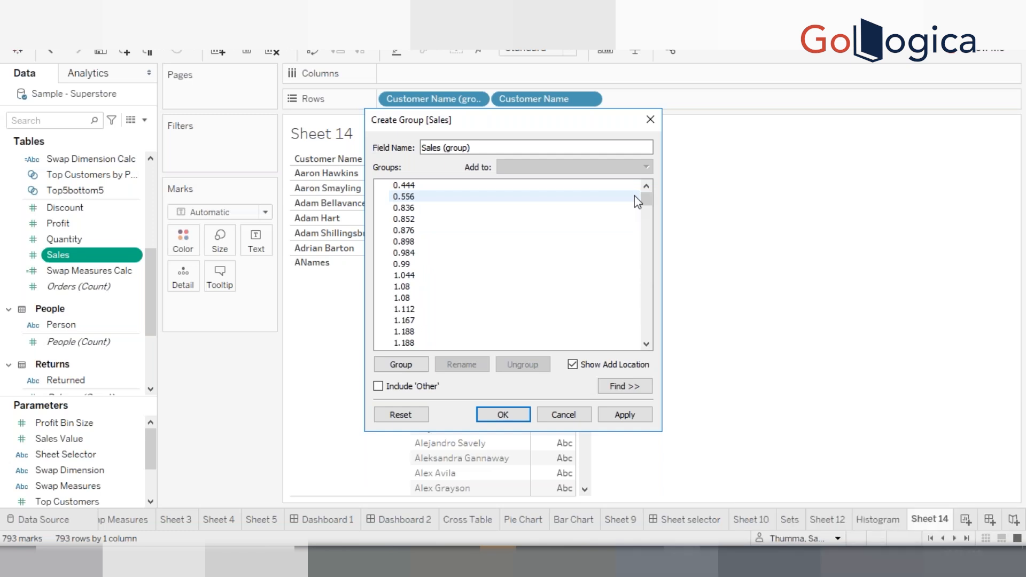
{"action": "left_click", "coordinate": [439, 184]}
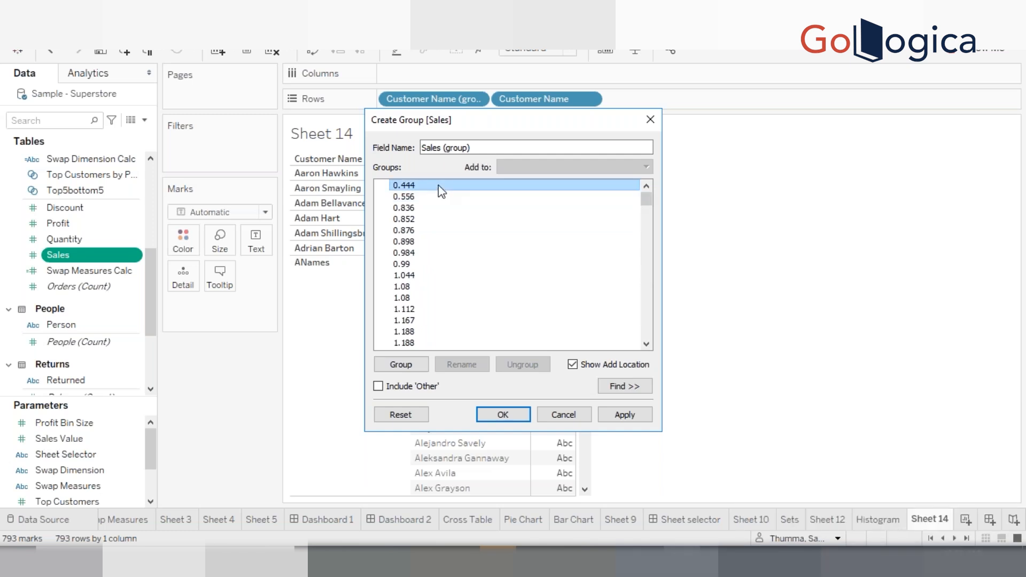
{"action": "key", "text": "shift+Down"}
{"action": "key", "text": "shift+Down"}
{"action": "key", "text": "shift+Down"}
{"action": "key", "text": "shift+Down"}
{"action": "key", "text": "shift+Down"}
{"action": "key", "text": "shift+Down"}
{"action": "key", "text": "shift+Down"}
{"action": "key", "text": "shift+Down"}
{"action": "key", "text": "shift+Down"}
{"action": "key", "text": "shift+Down"}
{"action": "key", "text": "shift+Down"}
{"action": "key", "text": "shift+Down"}
{"action": "key", "text": "shift+Down"}
{"action": "key", "text": "shift+Down"}
{"action": "key", "text": "shift+Down"}
{"action": "key", "text": "shift+Down"}
{"action": "key", "text": "shift+Down"}
{"action": "key", "text": "shift+Down"}
{"action": "key", "text": "shift+Down"}
{"action": "key", "text": "shift+Down"}
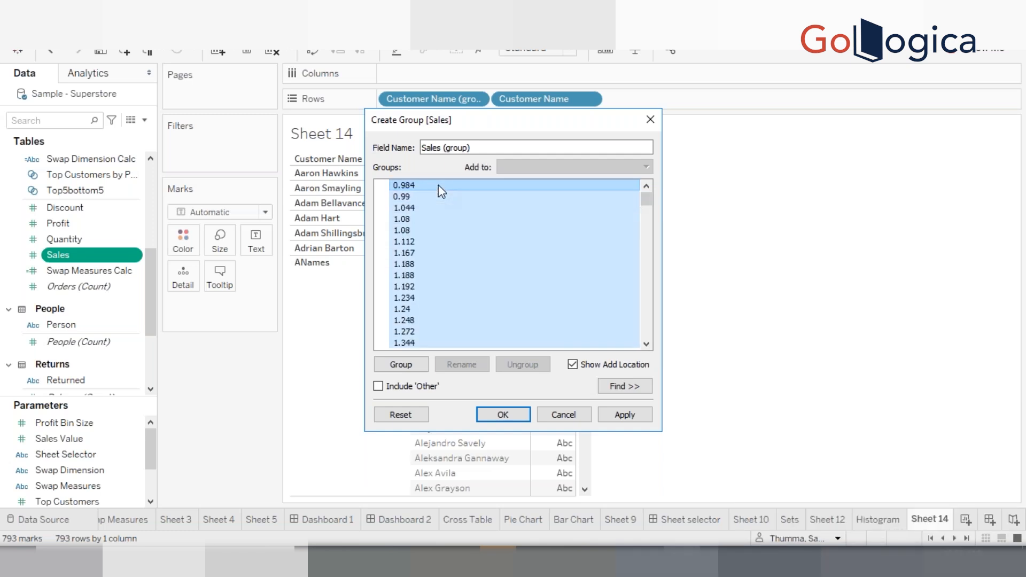
{"action": "key", "text": "shift+Down"}
{"action": "key", "text": "shift+Down"}
{"action": "key", "text": "shift+Down"}
{"action": "key", "text": "shift+Down"}
{"action": "key", "text": "shift+Down"}
{"action": "key", "text": "shift+Down"}
{"action": "key", "text": "shift+Down"}
{"action": "key", "text": "shift+Down"}
{"action": "key", "text": "shift+Down"}
{"action": "key", "text": "shift+Down"}
{"action": "key", "text": "shift+Down"}
{"action": "key", "text": "shift+Down"}
{"action": "key", "text": "shift+Down"}
{"action": "key", "text": "shift+Down"}
{"action": "key", "text": "shift+Down"}
{"action": "key", "text": "shift+Down"}
{"action": "key", "text": "shift+Down"}
{"action": "key", "text": "shift+Down"}
{"action": "key", "text": "shift+Down"}
{"action": "key", "text": "shift+Down"}
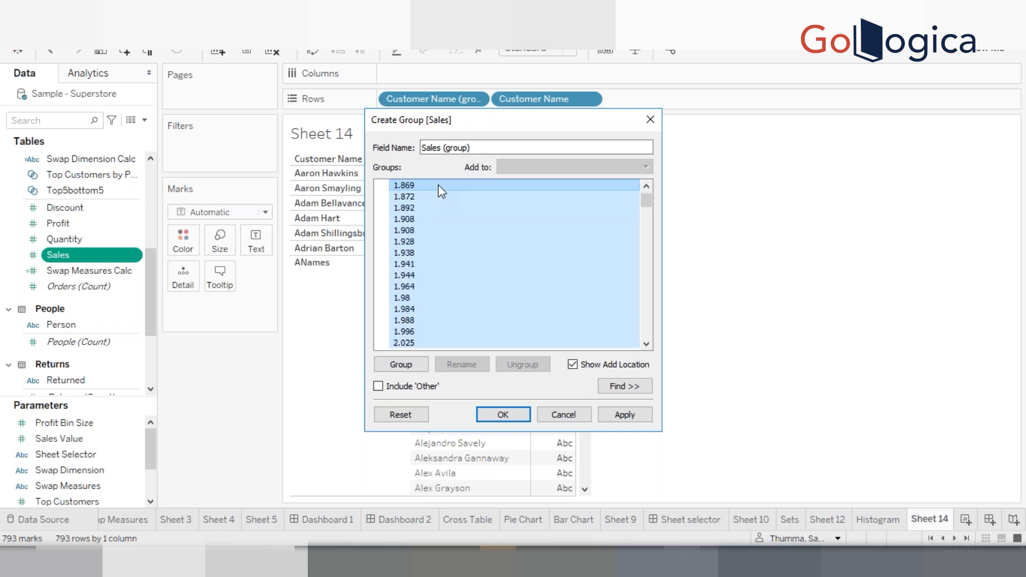
{"action": "key", "text": "shift+Down"}
{"action": "key", "text": "shift+Down"}
{"action": "key", "text": "shift+Down"}
{"action": "key", "text": "shift+Down"}
{"action": "key", "text": "shift+Down"}
{"action": "key", "text": "shift+Down"}
{"action": "key", "text": "shift+Down"}
{"action": "key", "text": "shift+Down"}
{"action": "key", "text": "shift+Down"}
{"action": "key", "text": "shift+Down"}
{"action": "key", "text": "shift+Down"}
{"action": "key", "text": "shift+Down"}
{"action": "key", "text": "shift+Down"}
{"action": "key", "text": "shift+Down"}
{"action": "key", "text": "shift+Down"}
{"action": "key", "text": "shift+Down"}
{"action": "key", "text": "shift+Down"}
{"action": "key", "text": "shift+Down"}
{"action": "key", "text": "shift+Down"}
{"action": "key", "text": "shift+Down"}
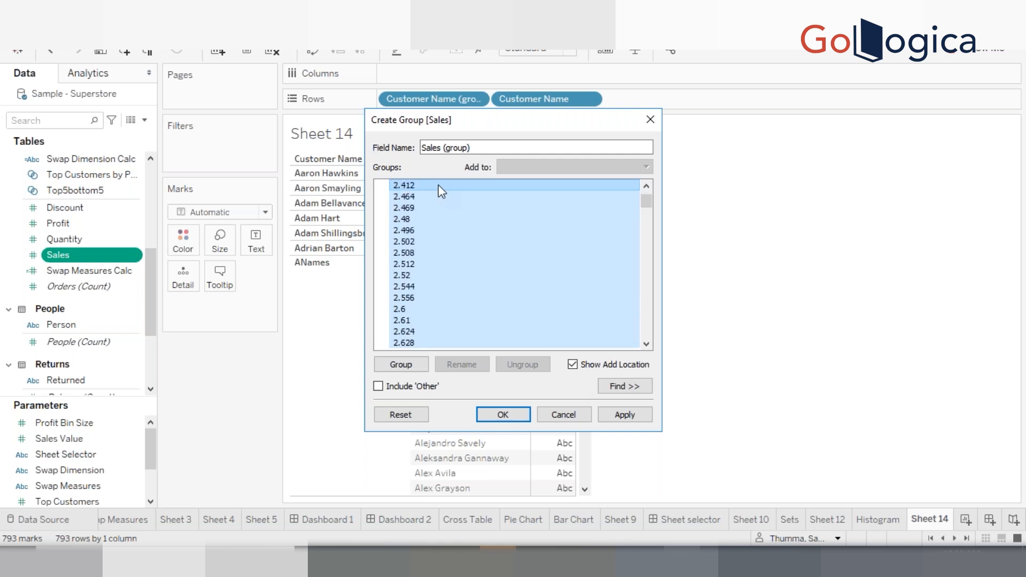
{"action": "key", "text": "shift+Down"}
{"action": "key", "text": "shift+Down"}
{"action": "key", "text": "shift+Down"}
{"action": "key", "text": "shift+Down"}
{"action": "key", "text": "shift+Down"}
{"action": "key", "text": "shift+Down"}
{"action": "key", "text": "shift+Down"}
{"action": "key", "text": "shift+Down"}
{"action": "key", "text": "shift+Down"}
{"action": "key", "text": "shift+Down"}
{"action": "key", "text": "shift+Down"}
{"action": "key", "text": "shift+Down"}
{"action": "key", "text": "shift+Down"}
{"action": "key", "text": "shift+Down"}
{"action": "key", "text": "shift+Down"}
{"action": "key", "text": "shift+Down"}
{"action": "key", "text": "shift+Down"}
{"action": "key", "text": "shift+Down"}
{"action": "key", "text": "shift+Down"}
{"action": "key", "text": "shift+Down"}
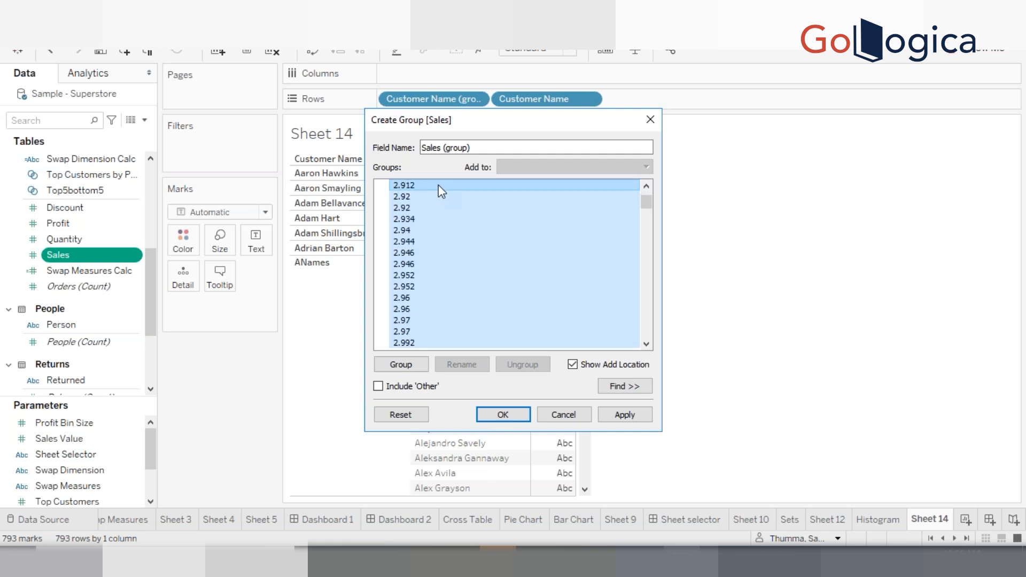
{"action": "key", "text": "shift+Down"}
{"action": "key", "text": "shift+Down"}
{"action": "key", "text": "shift+Down"}
{"action": "key", "text": "shift+Down"}
{"action": "key", "text": "shift+Down"}
{"action": "key", "text": "shift+Down"}
{"action": "key", "text": "shift+Down"}
{"action": "key", "text": "shift+Down"}
{"action": "key", "text": "shift+Down"}
{"action": "key", "text": "shift+Down"}
{"action": "key", "text": "shift+Down"}
{"action": "key", "text": "shift+Down"}
{"action": "key", "text": "shift+Down"}
{"action": "key", "text": "shift+Down"}
{"action": "key", "text": "shift+Down"}
{"action": "key", "text": "shift+Down"}
{"action": "key", "text": "shift+Down"}
{"action": "key", "text": "shift+Down"}
{"action": "key", "text": "shift+Down"}
{"action": "key", "text": "shift+Down"}
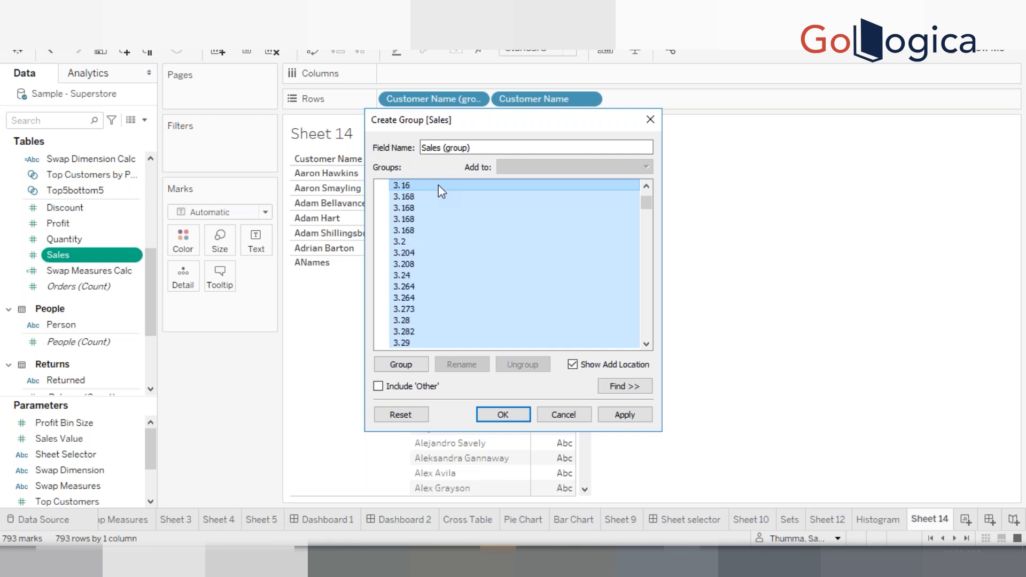
{"action": "key", "text": "shift+Down"}
{"action": "key", "text": "shift+Down"}
{"action": "key", "text": "shift+Down"}
{"action": "key", "text": "shift+Down"}
{"action": "key", "text": "shift+Down"}
{"action": "key", "text": "shift+Down"}
{"action": "key", "text": "shift+Down"}
{"action": "key", "text": "shift+Down"}
{"action": "key", "text": "shift+Down"}
{"action": "key", "text": "shift+Down"}
{"action": "key", "text": "shift+Down"}
{"action": "key", "text": "shift+Down"}
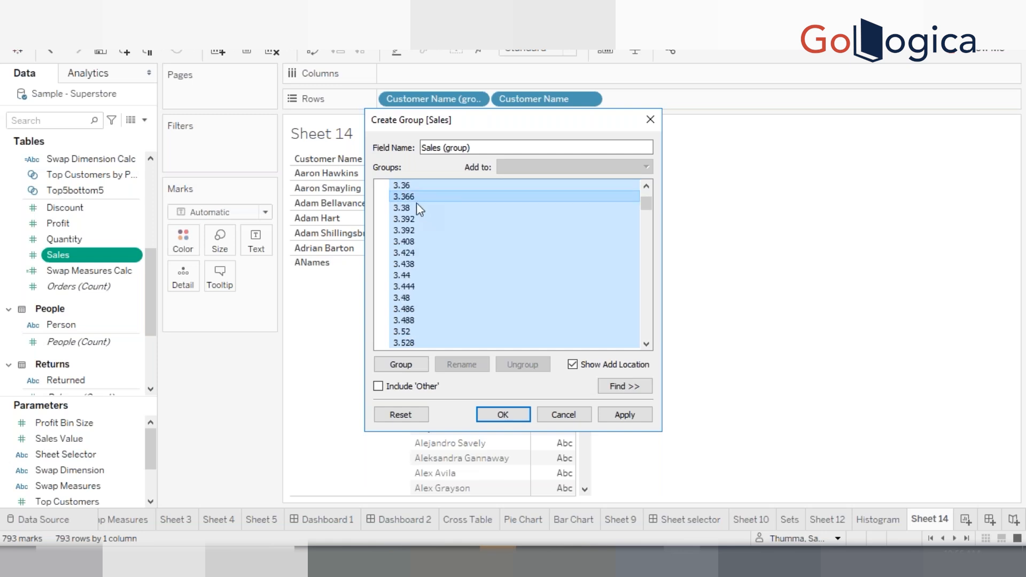
{"action": "right_click", "coordinate": [411, 207]}
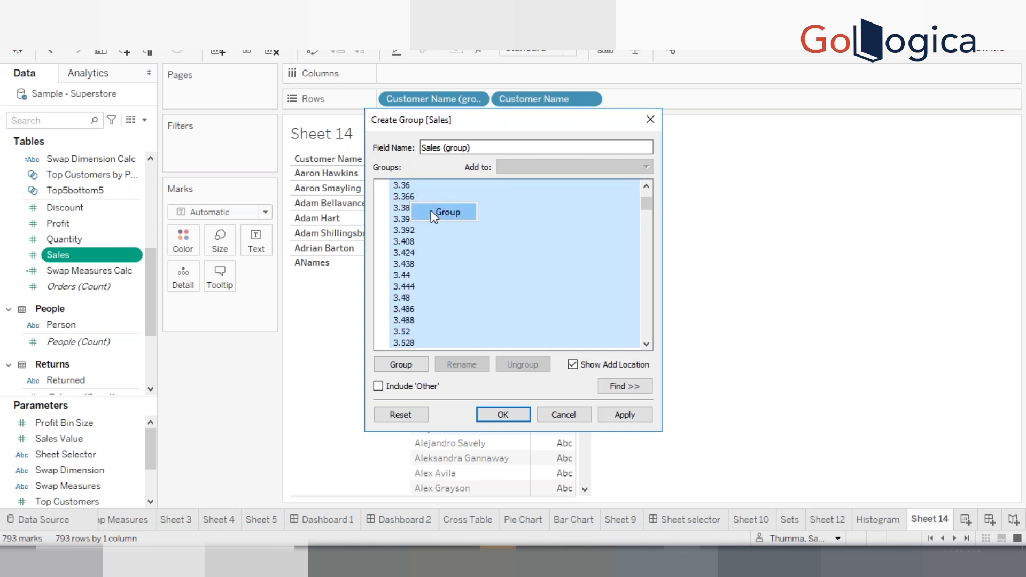
{"action": "left_click", "coordinate": [431, 210]}
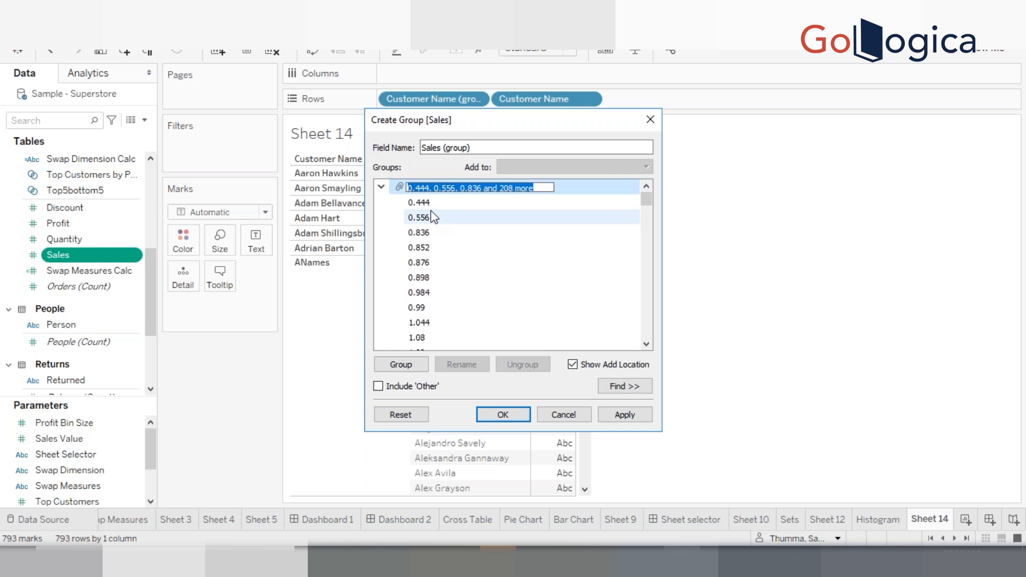
Name the new Sales group 0-3 range and collapse it
{"action": "type", "text": "0-3 r"}
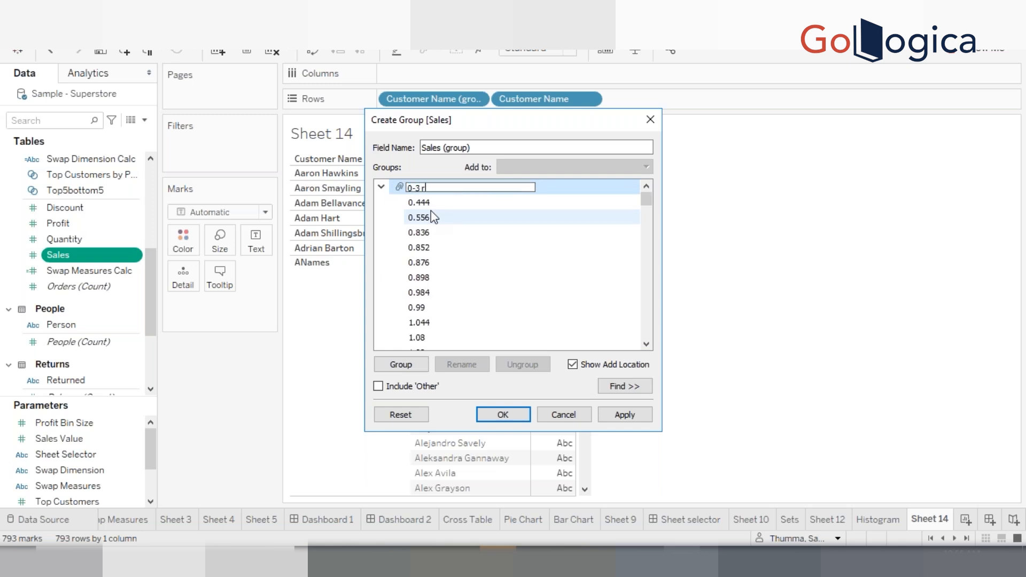
{"action": "type", "text": "ange"}
{"action": "key", "text": "Return"}
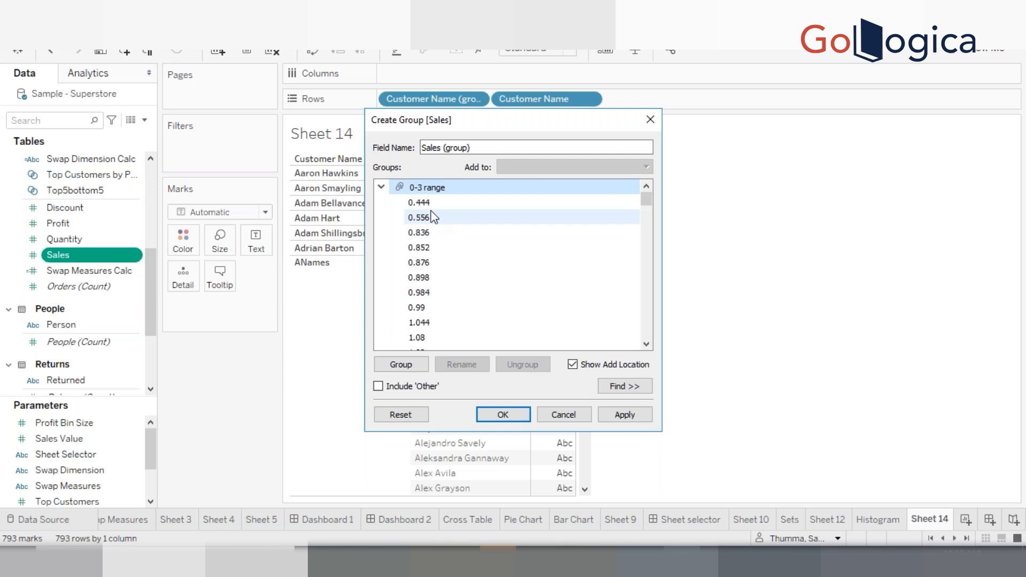
{"action": "left_click", "coordinate": [383, 187]}
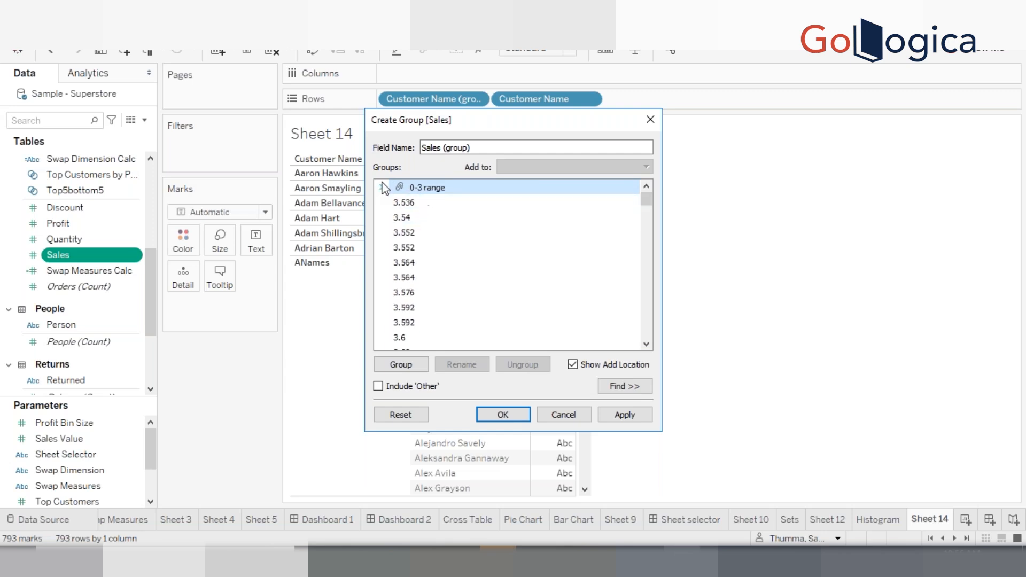
Group the next Sales values from 3.536 through 5.552
{"action": "left_click", "coordinate": [420, 204]}
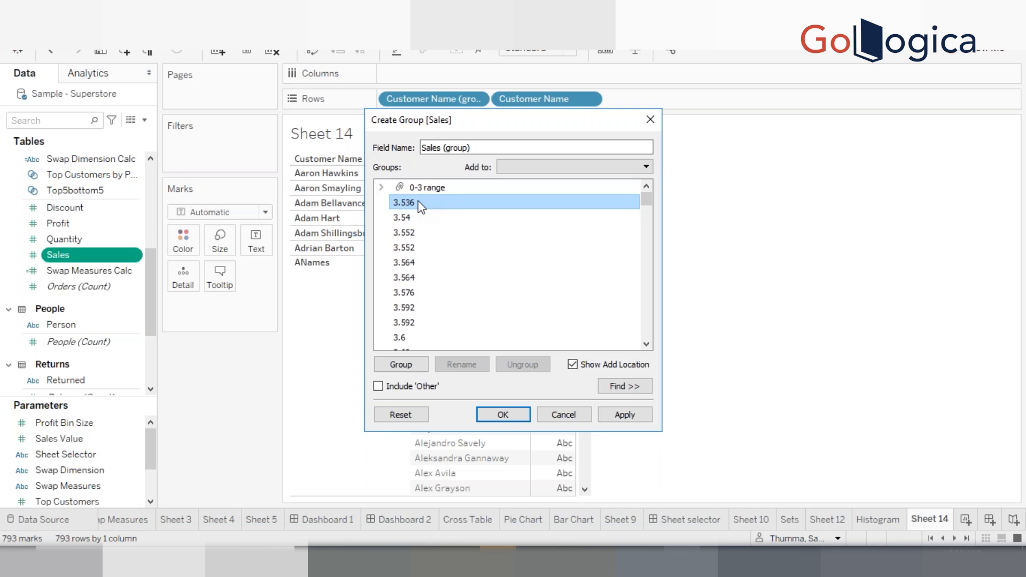
{"action": "key", "text": "shift+Down"}
{"action": "key", "text": "shift+Down"}
{"action": "key", "text": "shift+Down"}
{"action": "key", "text": "shift+Down"}
{"action": "key", "text": "shift+Down"}
{"action": "key", "text": "shift+Down"}
{"action": "key", "text": "shift+Down"}
{"action": "key", "text": "shift+Down"}
{"action": "key", "text": "shift+Down"}
{"action": "key", "text": "shift+Down"}
{"action": "key", "text": "shift+Down"}
{"action": "key", "text": "shift+Down"}
{"action": "key", "text": "shift+Down"}
{"action": "key", "text": "shift+Down"}
{"action": "key", "text": "shift+Down"}
{"action": "key", "text": "shift+Down"}
{"action": "key", "text": "shift+Down"}
{"action": "key", "text": "shift+Down"}
{"action": "key", "text": "shift+Down"}
{"action": "key", "text": "shift+Down"}
{"action": "key", "text": "shift+Down"}
{"action": "key", "text": "shift+Down"}
{"action": "key", "text": "shift+Down"}
{"action": "key", "text": "shift+Down"}
{"action": "key", "text": "shift+Down"}
{"action": "key", "text": "shift+Down"}
{"action": "key", "text": "shift+Down"}
{"action": "key", "text": "shift+Down"}
{"action": "key", "text": "shift+Down"}
{"action": "key", "text": "shift+Down"}
{"action": "key", "text": "shift+Down"}
{"action": "key", "text": "shift+Down"}
{"action": "key", "text": "shift+Down"}
{"action": "key", "text": "shift+Down"}
{"action": "key", "text": "shift+Down"}
{"action": "key", "text": "shift+Down"}
{"action": "key", "text": "shift+Down"}
{"action": "key", "text": "shift+Down"}
{"action": "key", "text": "shift+Down"}
{"action": "key", "text": "shift+Down"}
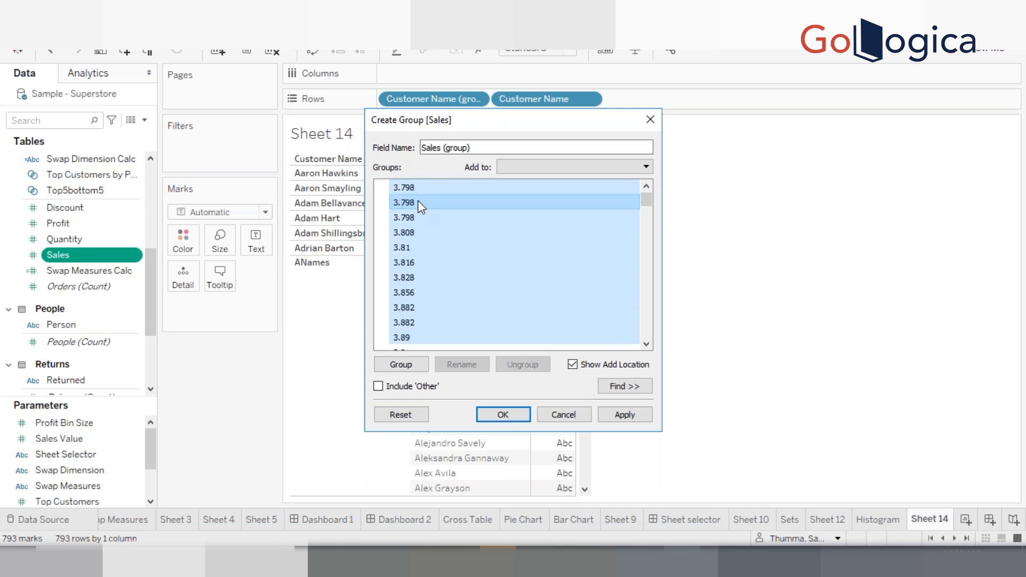
{"action": "key", "text": "shift+Down"}
{"action": "key", "text": "shift+Down"}
{"action": "key", "text": "shift+Down"}
{"action": "key", "text": "shift+Down"}
{"action": "key", "text": "shift+Down"}
{"action": "key", "text": "shift+Down"}
{"action": "key", "text": "shift+Down"}
{"action": "key", "text": "shift+Down"}
{"action": "key", "text": "shift+Down"}
{"action": "key", "text": "shift+Down"}
{"action": "key", "text": "shift+Down"}
{"action": "key", "text": "shift+Down"}
{"action": "key", "text": "shift+Down"}
{"action": "key", "text": "shift+Down"}
{"action": "key", "text": "shift+Down"}
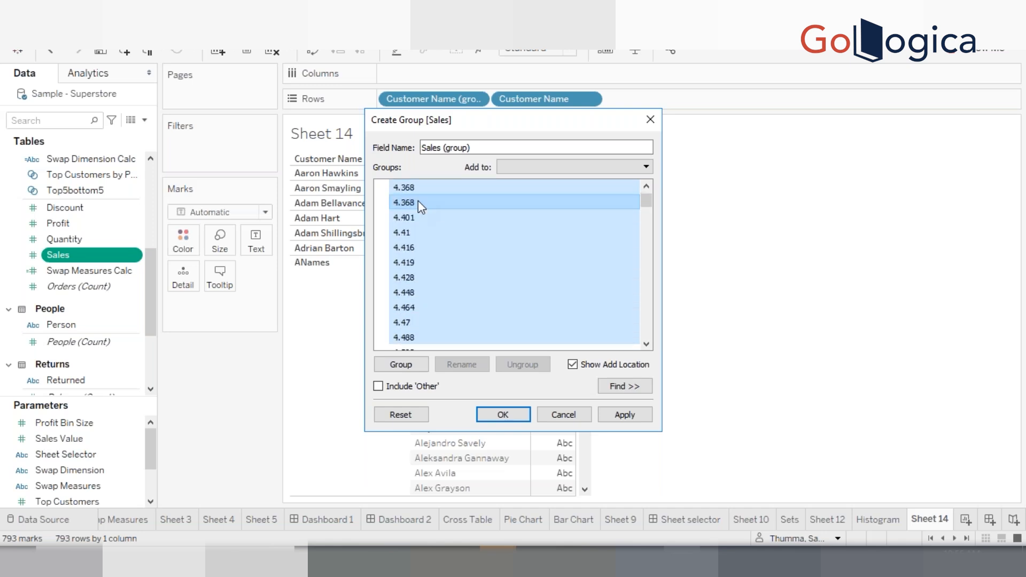
{"action": "scroll", "coordinate": [418, 201], "scroll_direction": "down", "scroll_amount": 1}
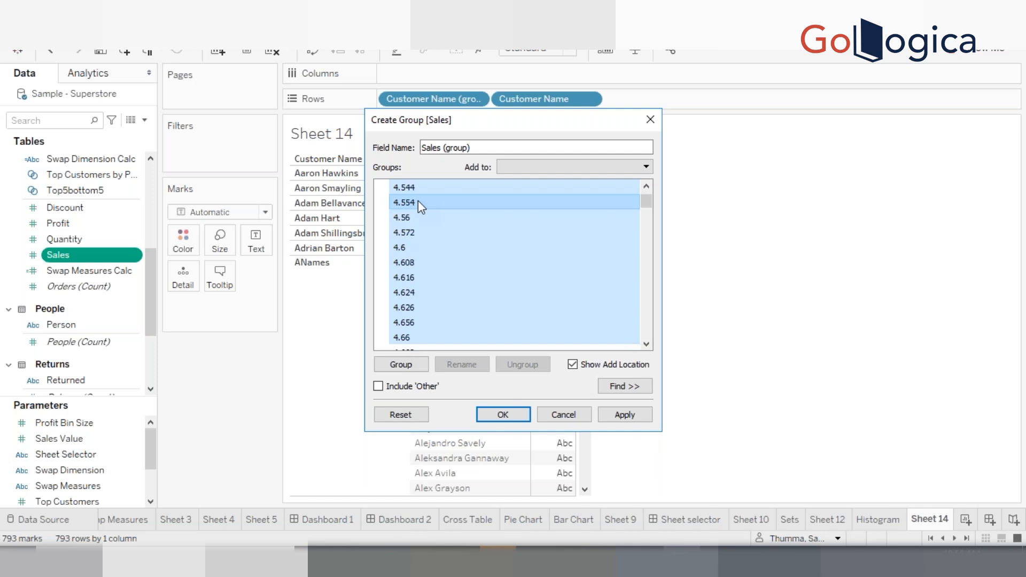
{"action": "scroll", "coordinate": [418, 201], "scroll_direction": "down", "scroll_amount": 5}
{"action": "scroll", "coordinate": [418, 200], "scroll_direction": "down", "scroll_amount": 10}
{"action": "scroll", "coordinate": [418, 200], "scroll_direction": "down", "scroll_amount": 18}
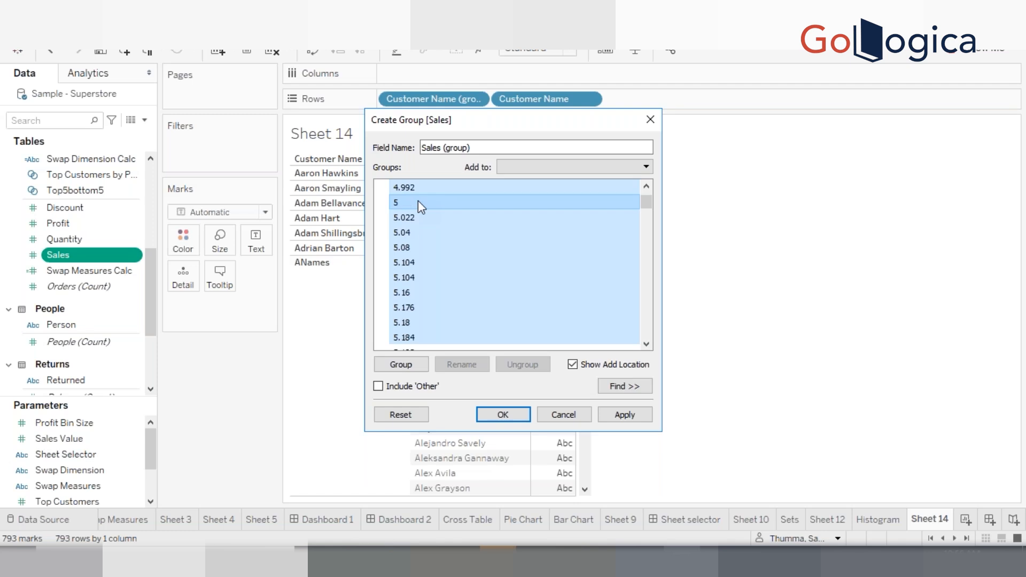
{"action": "scroll", "coordinate": [417, 201], "scroll_direction": "down", "scroll_amount": 10}
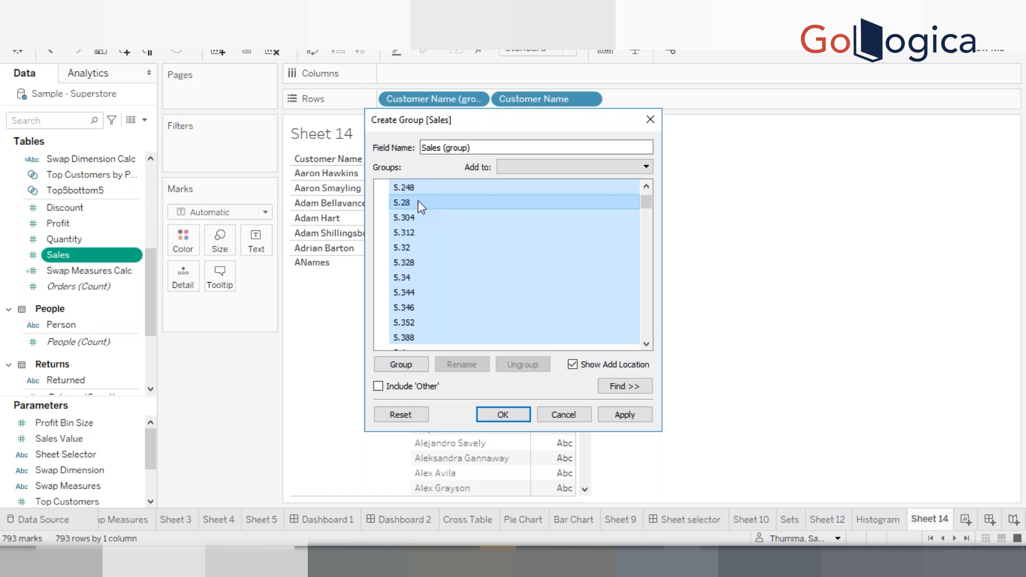
{"action": "scroll", "coordinate": [418, 200], "scroll_direction": "down", "scroll_amount": 1}
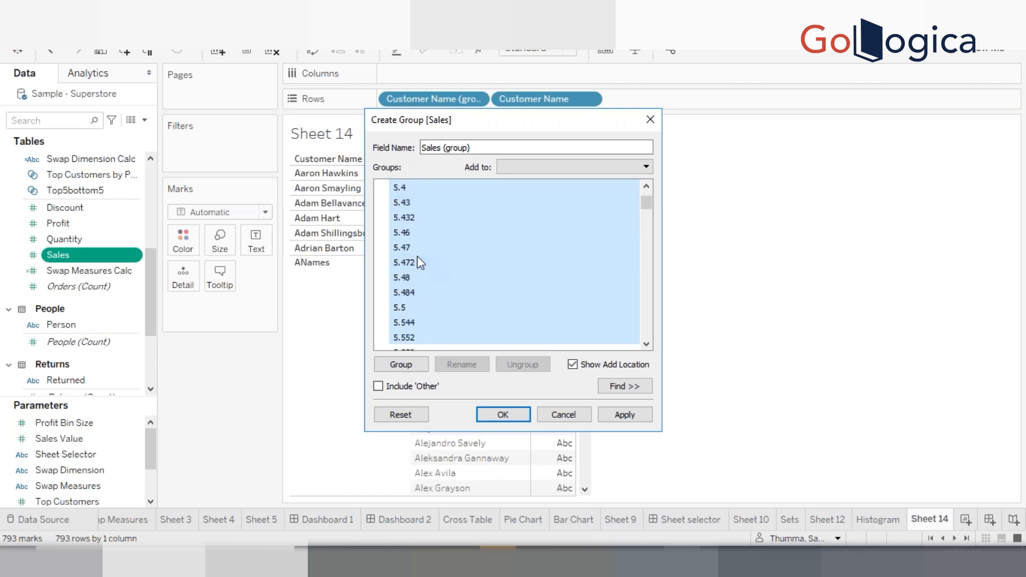
{"action": "right_click", "coordinate": [418, 258]}
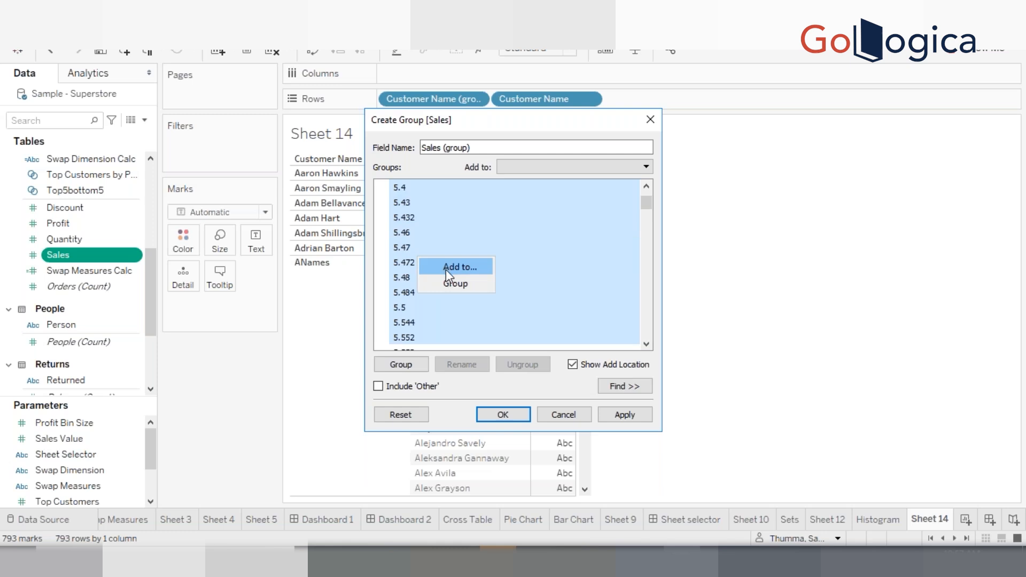
{"action": "left_click", "coordinate": [449, 283]}
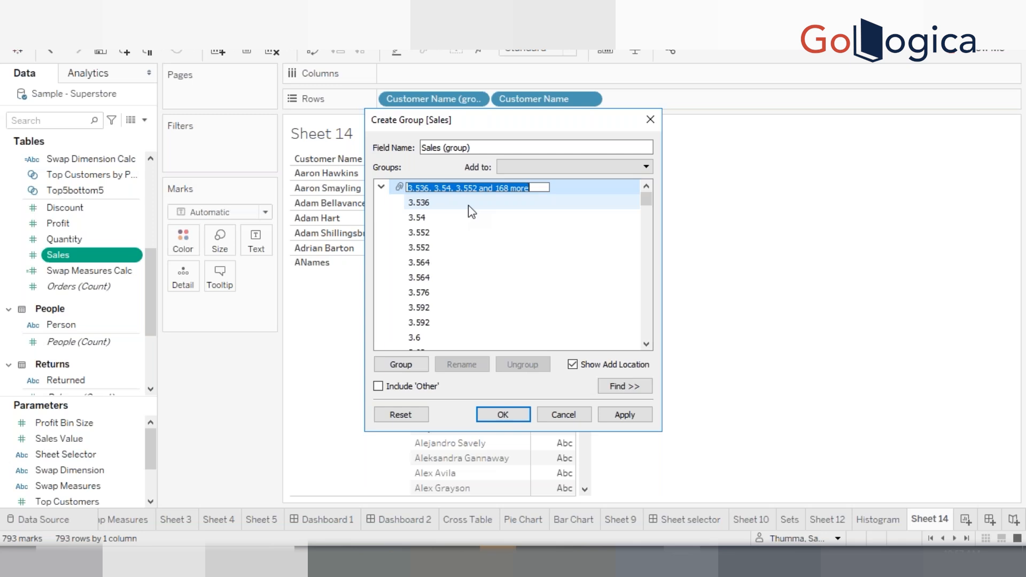
Name that group 3-5 range, collapse it and save the Sales (group) field
{"action": "type", "text": "3-"}
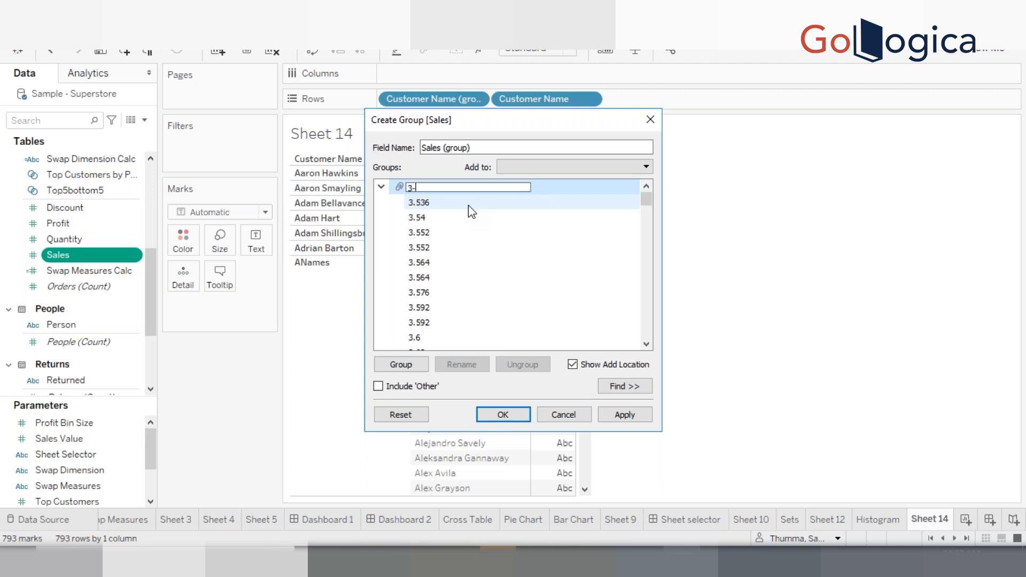
{"action": "type", "text": "5 range"}
{"action": "key", "text": "Return"}
{"action": "left_click", "coordinate": [381, 187]}
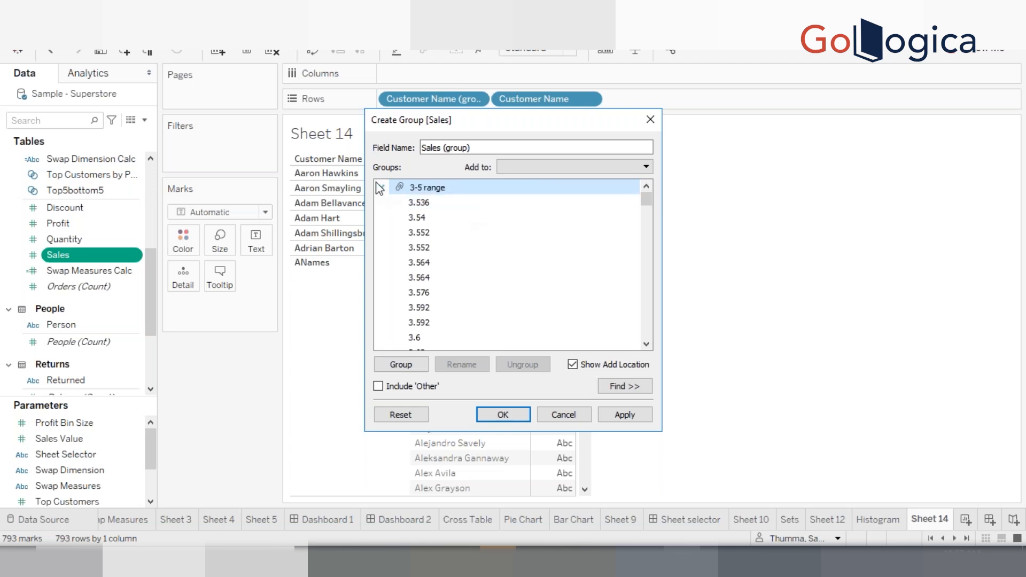
{"action": "left_click", "coordinate": [378, 386]}
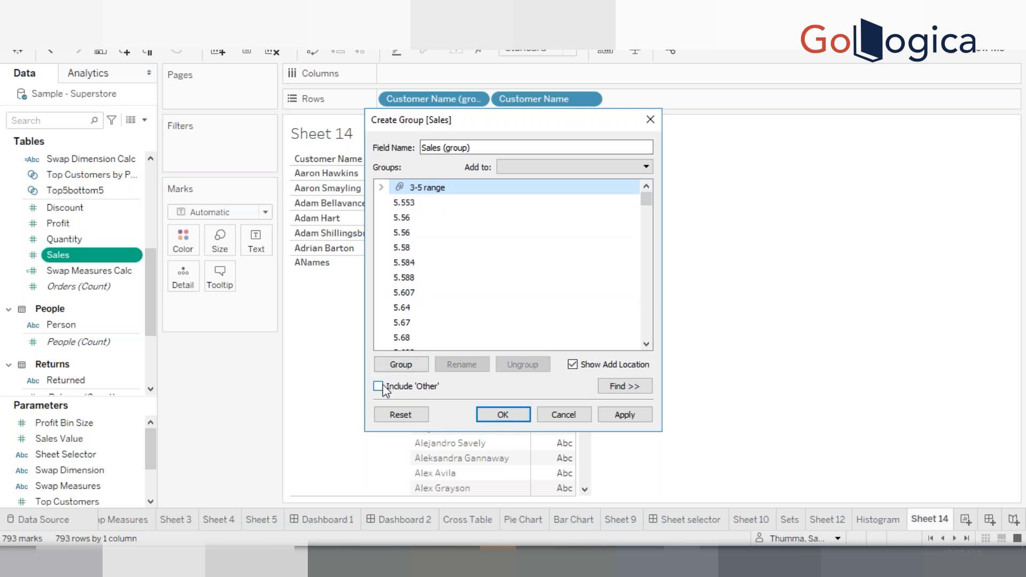
{"action": "left_click", "coordinate": [502, 415]}
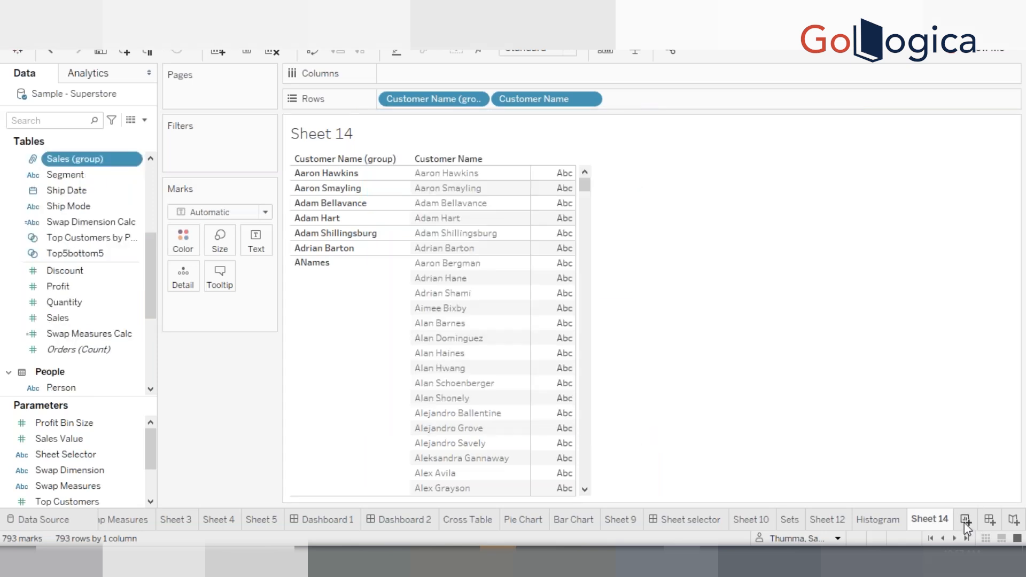
Open a new worksheet, search the fields for pr, and place Product Name on Rows
{"action": "left_click", "coordinate": [964, 520]}
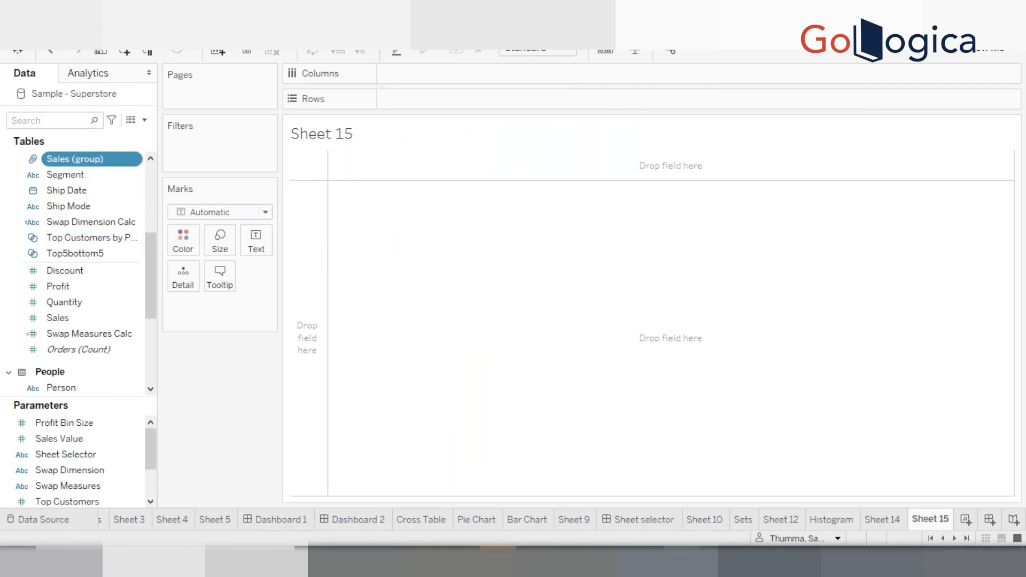
{"action": "left_click", "coordinate": [57, 121]}
{"action": "type", "text": "pr"}
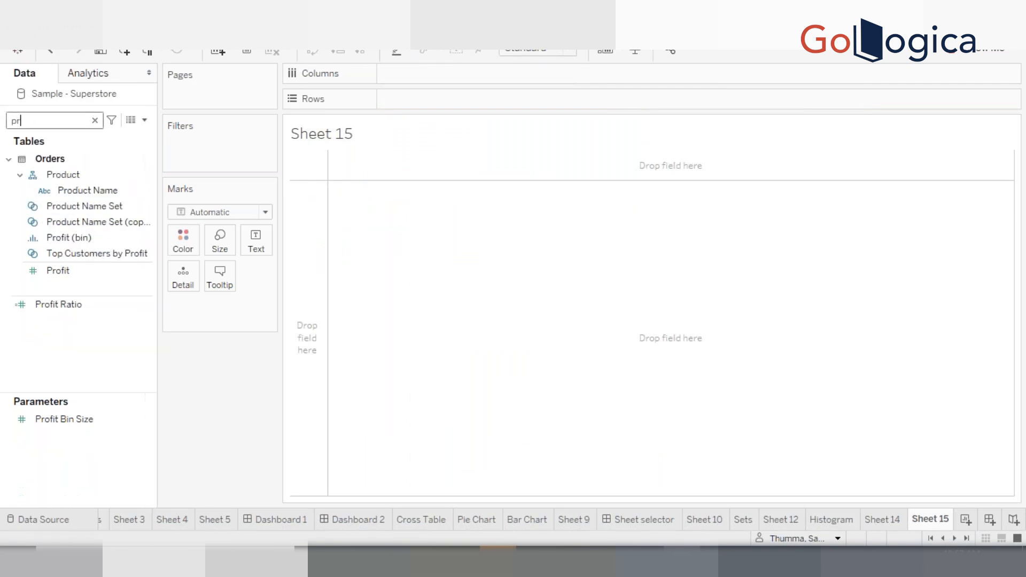
{"action": "double_click", "coordinate": [63, 175]}
{"action": "left_click", "coordinate": [38, 124]}
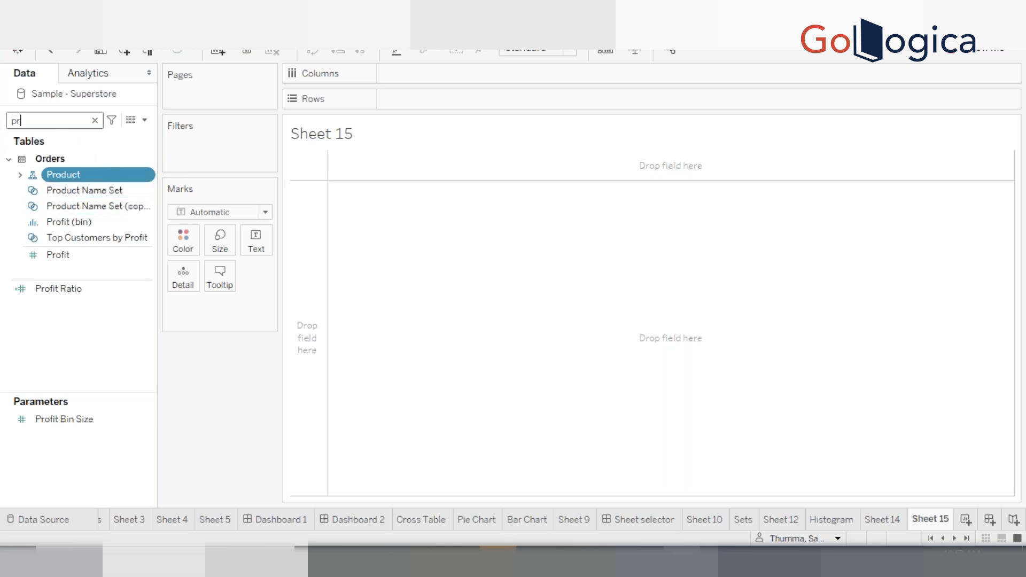
{"action": "left_click", "coordinate": [20, 175]}
{"action": "left_click", "coordinate": [89, 192]}
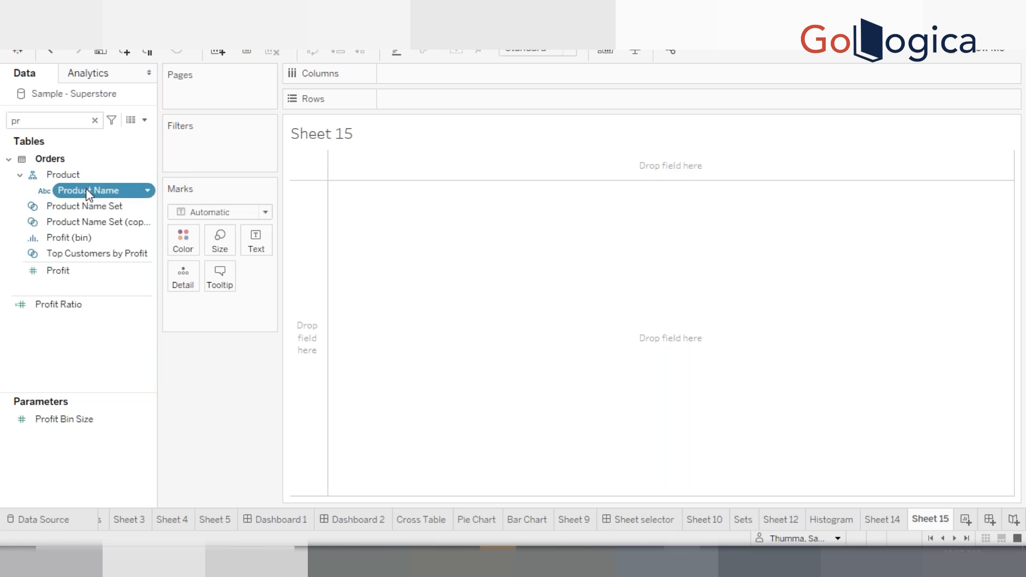
{"action": "double_click", "coordinate": [89, 192]}
{"action": "left_click", "coordinate": [64, 121]}
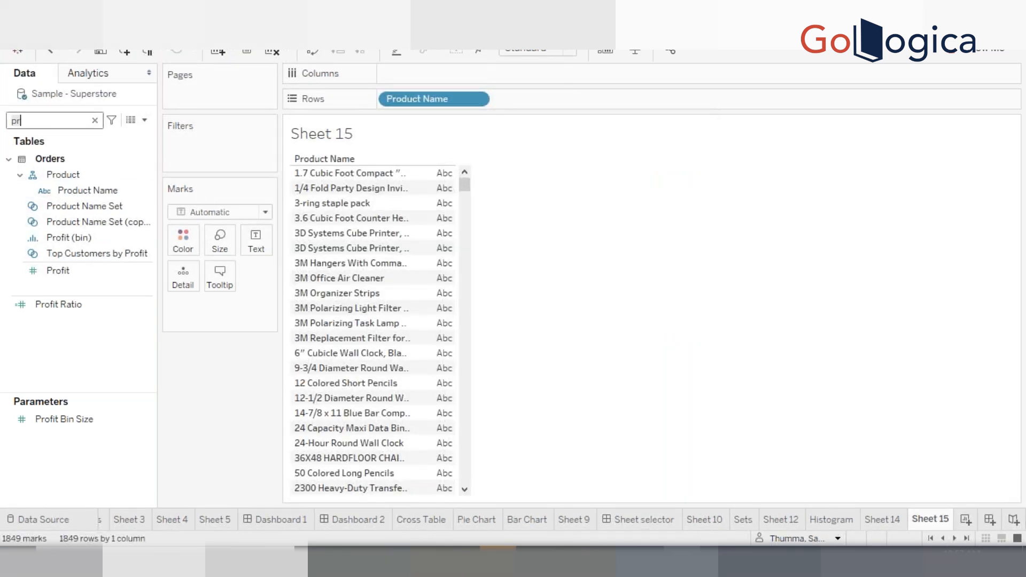
Search the fields for sal, add Sales to the product list, and sort the products by sales in descending order
{"action": "key", "text": "BackSpace"}
{"action": "key", "text": "BackSpace"}
{"action": "type", "text": "sal"}
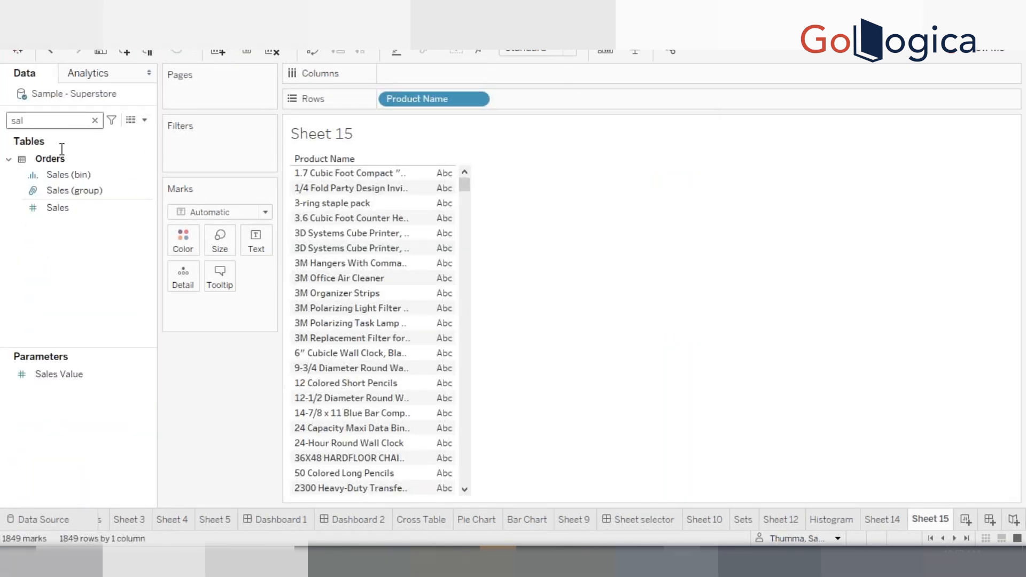
{"action": "left_click", "coordinate": [58, 176]}
{"action": "double_click", "coordinate": [59, 206]}
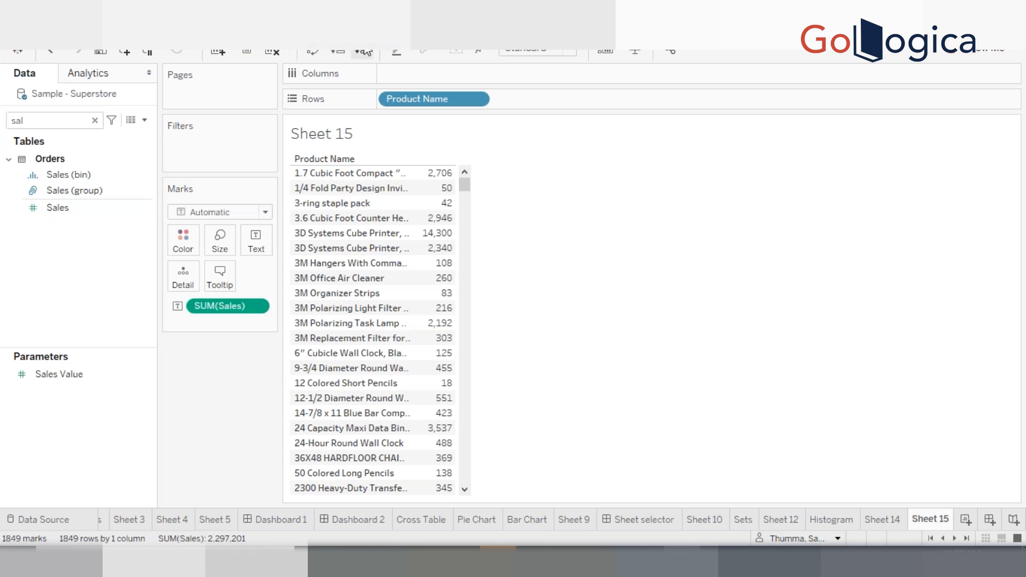
{"action": "left_click", "coordinate": [365, 52]}
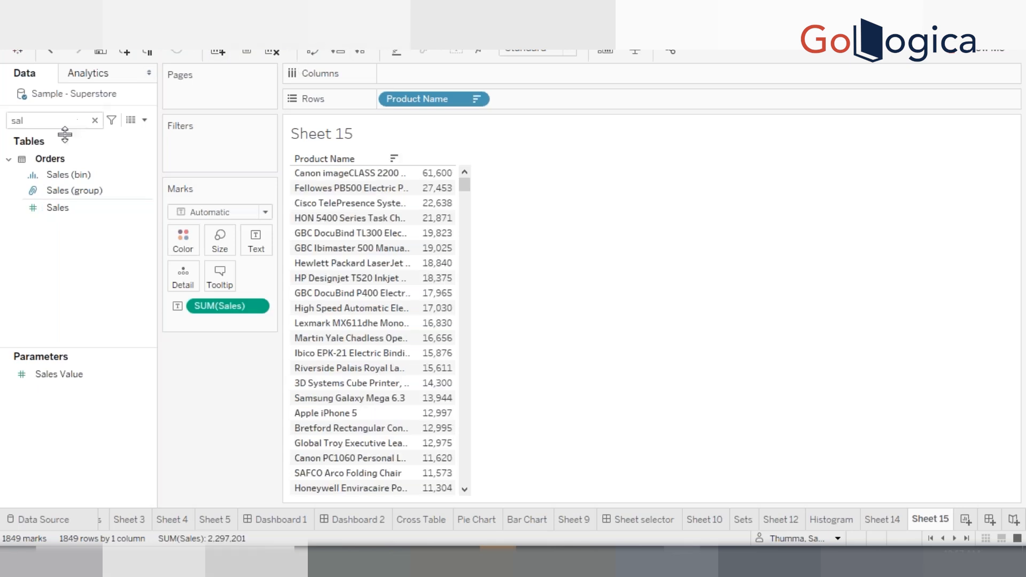
Add the Sales (group) field to the view and move it from Columns to Rows before Product Name
{"action": "left_click", "coordinate": [61, 191]}
{"action": "left_click", "coordinate": [63, 192]}
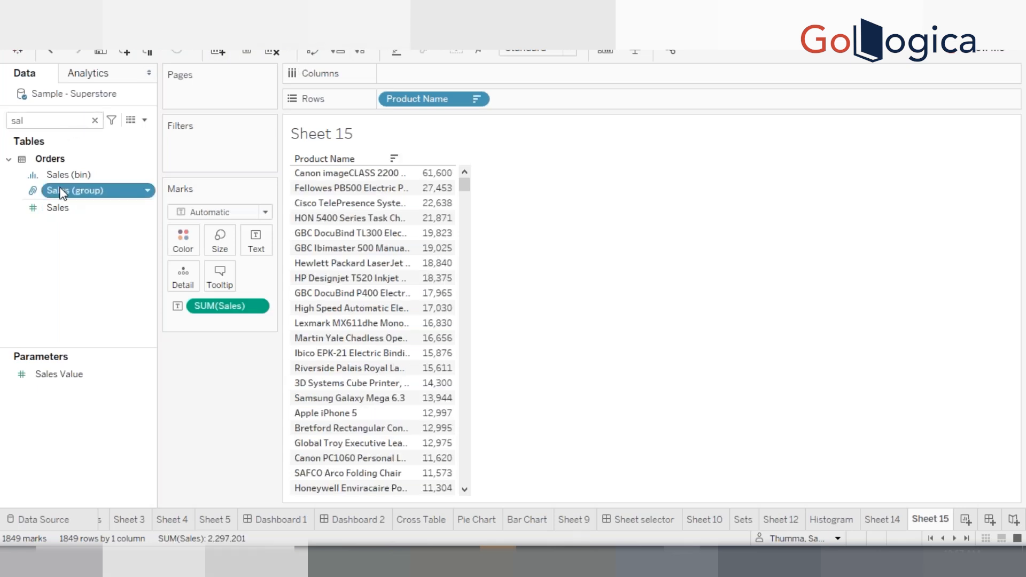
{"action": "double_click", "coordinate": [63, 193]}
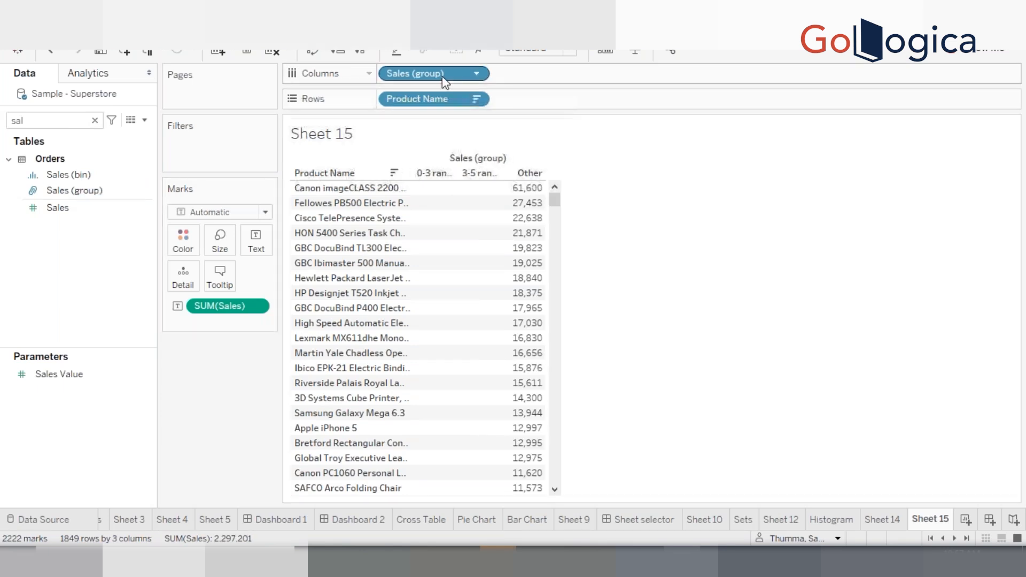
{"action": "mouse_move", "coordinate": [443, 80]}
{"action": "left_mouse_down"}
{"action": "mouse_move", "coordinate": [396, 101]}
{"action": "mouse_move", "coordinate": [445, 76]}
{"action": "left_mouse_up"}
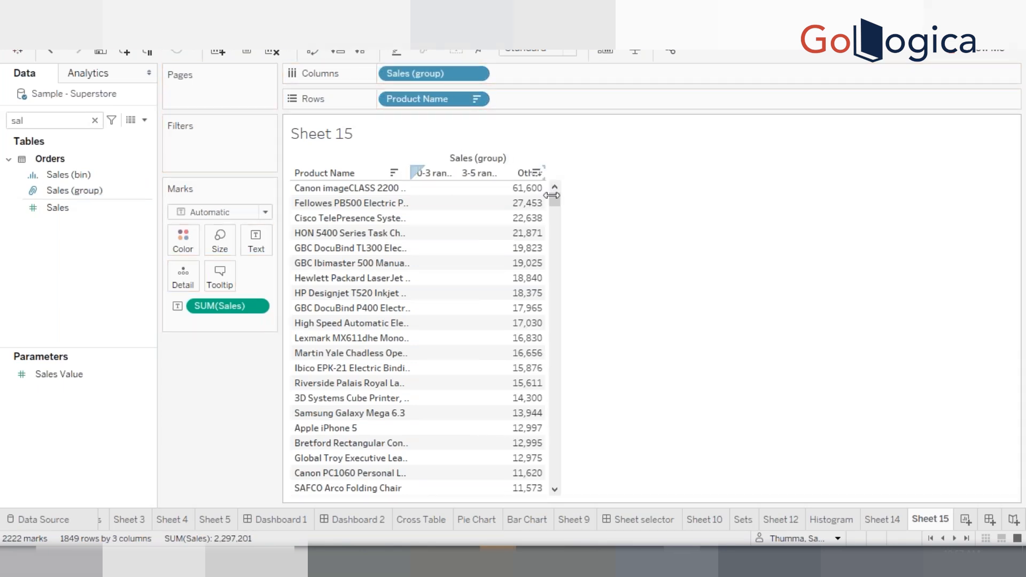
{"action": "mouse_move", "coordinate": [501, 203]}
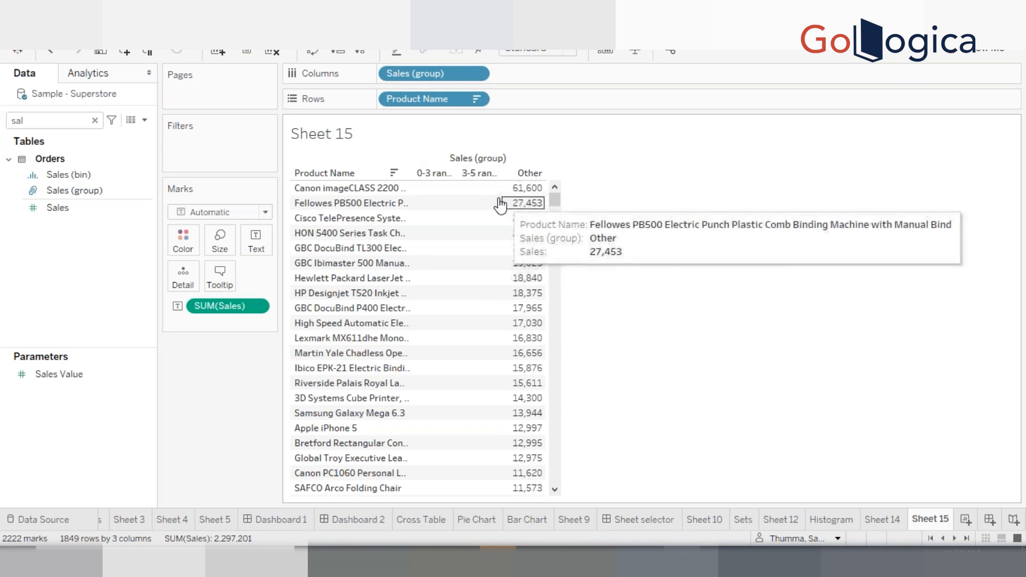
{"action": "left_click_drag", "start_coordinate": [428, 75], "coordinate": [387, 97]}
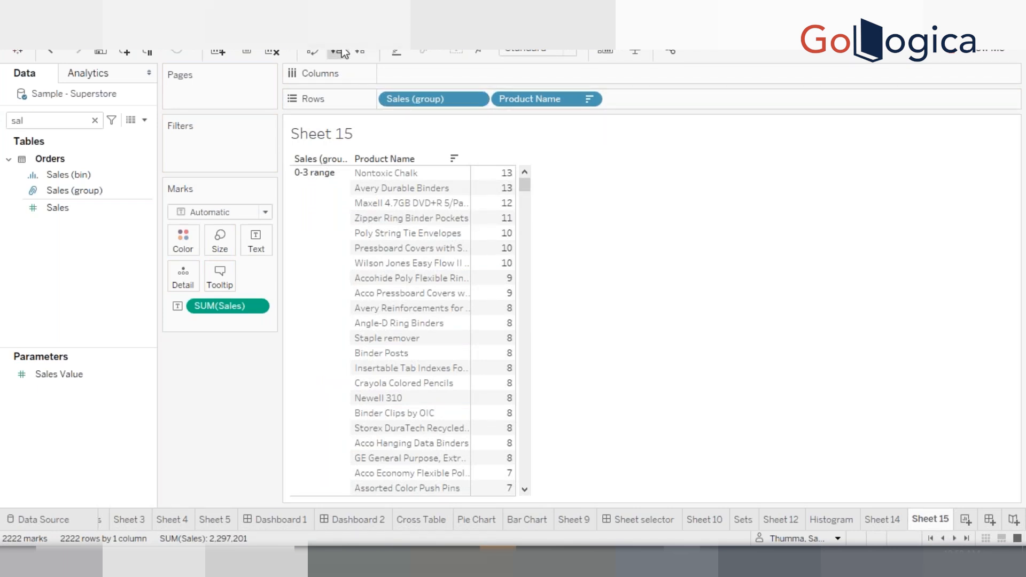
Sort the products by sales in ascending order and scroll through the 0-3 range, 3-5 range and Other groups
{"action": "left_click", "coordinate": [341, 51]}
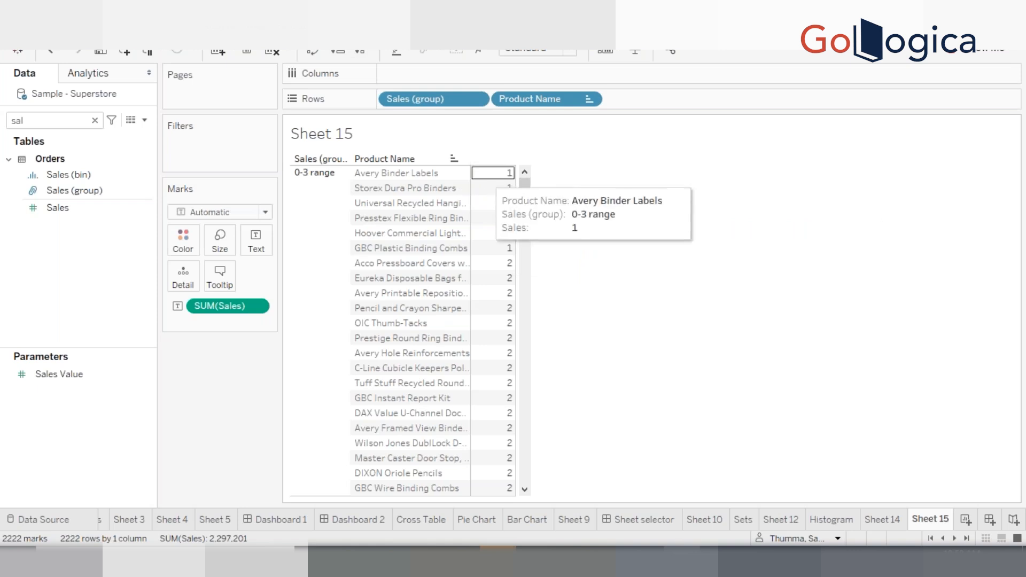
{"action": "left_click_drag", "start_coordinate": [469, 195], "coordinate": [542, 214]}
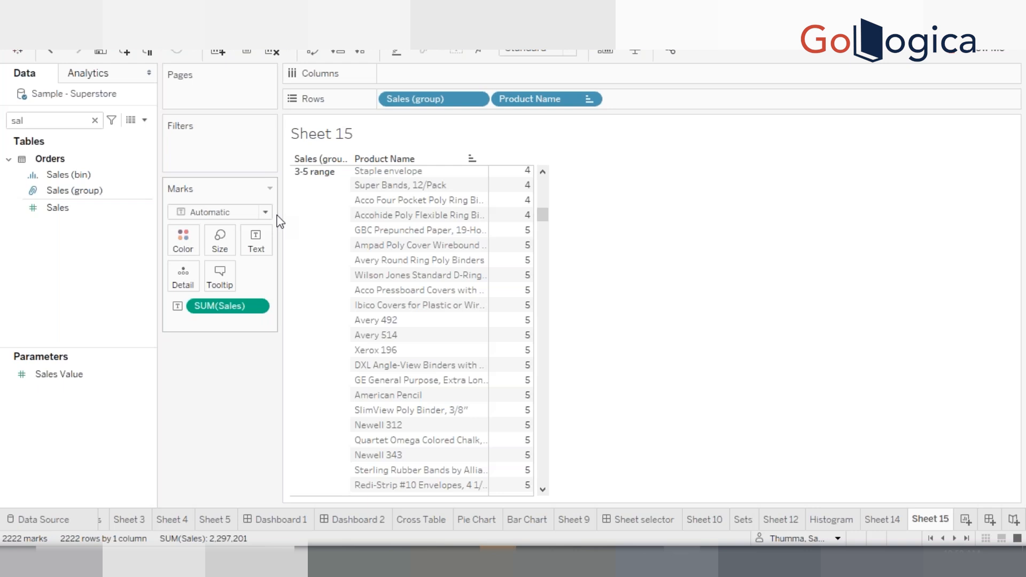
{"action": "left_click_drag", "start_coordinate": [544, 214], "coordinate": [544, 347]}
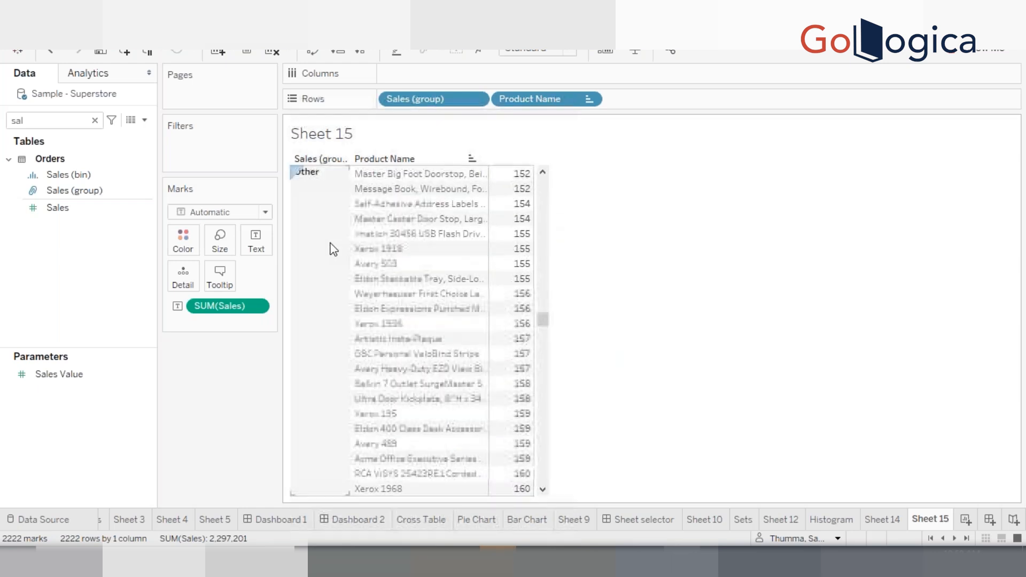
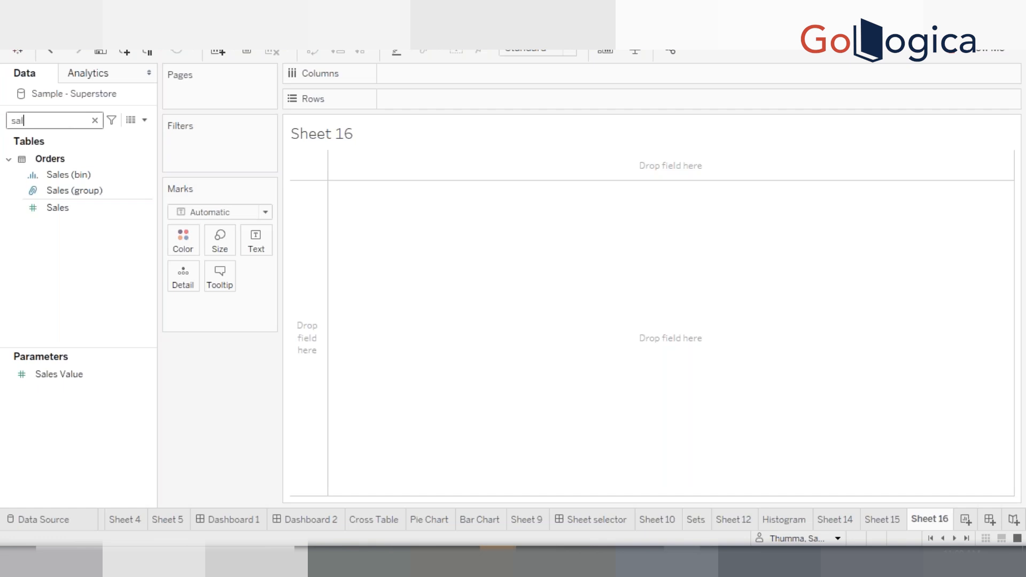
Add Sales to Rows on the new sheet and clear the field search
{"action": "left_click", "coordinate": [60, 207]}
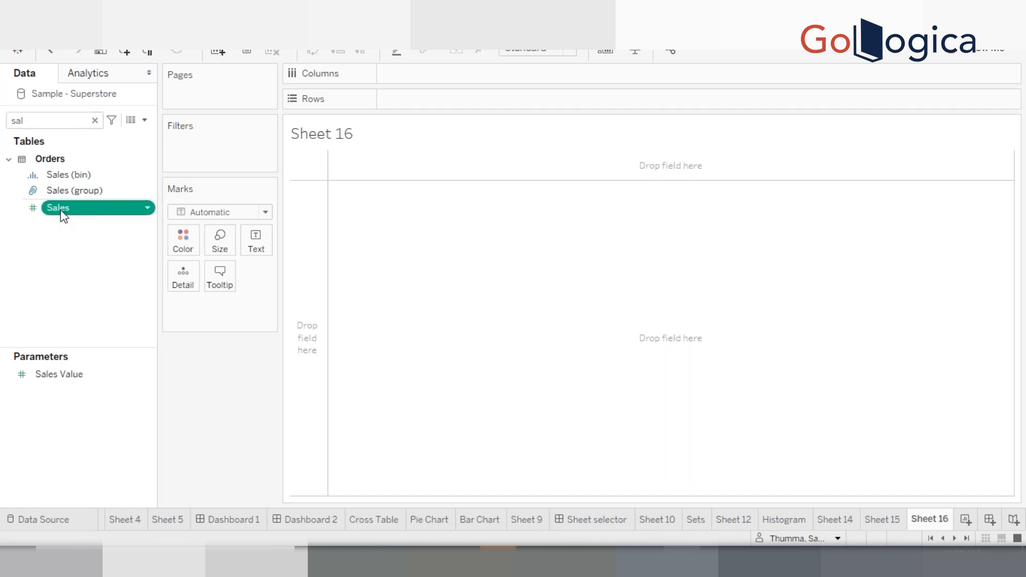
{"action": "double_click", "coordinate": [61, 211]}
{"action": "left_click", "coordinate": [24, 120]}
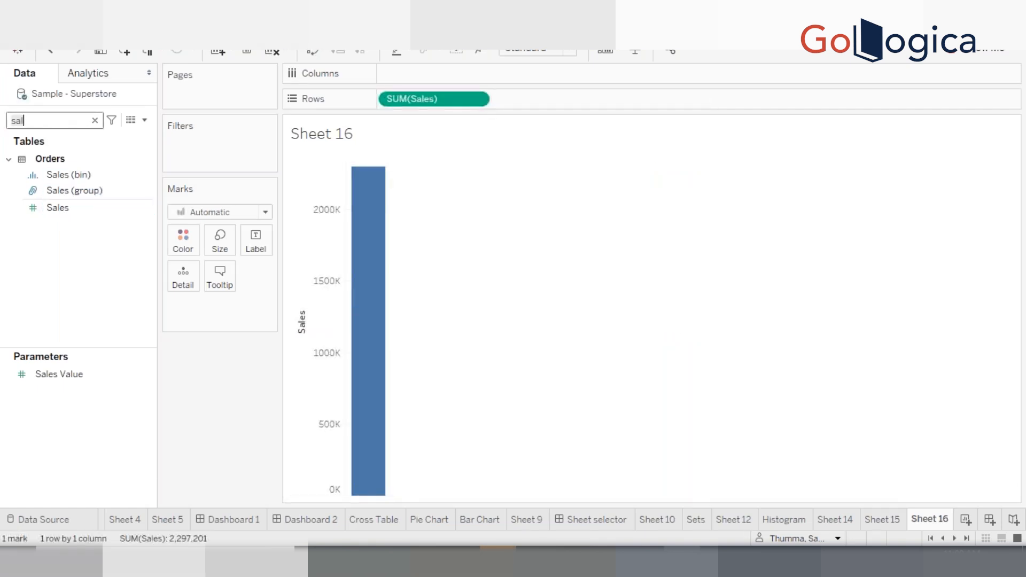
{"action": "key", "text": "BackSpace"}
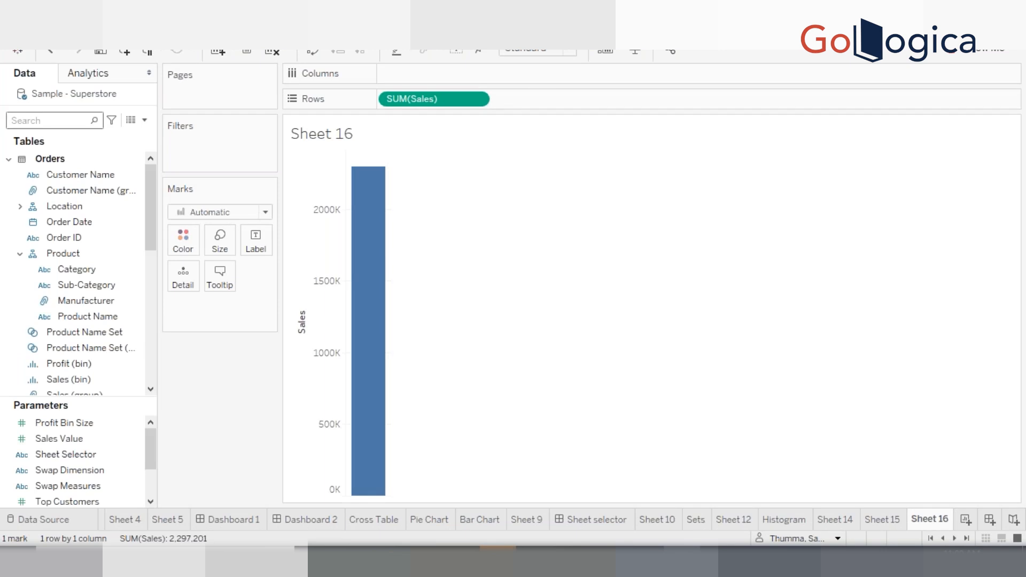
{"action": "type", "text": "pr"}
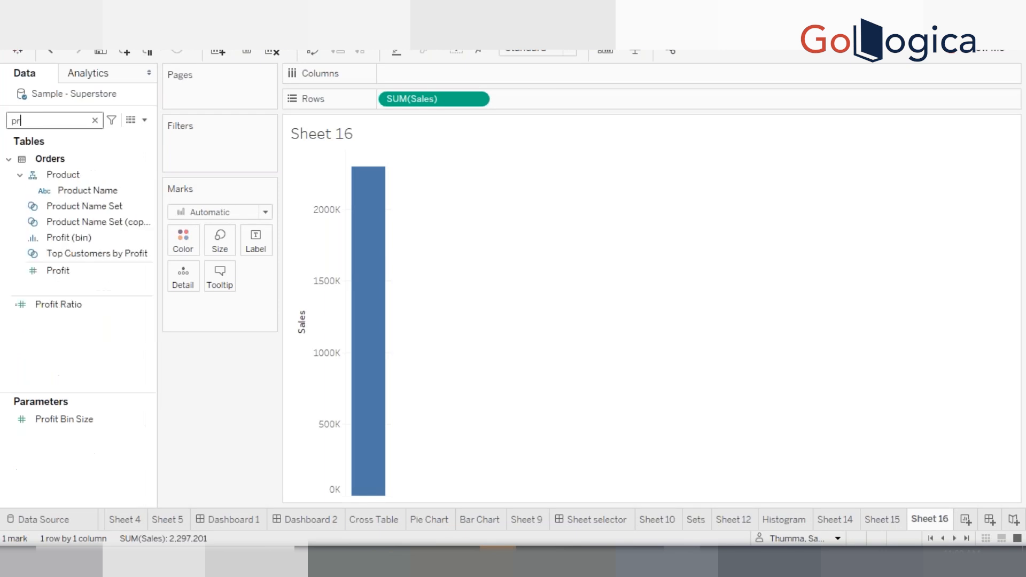
{"action": "type", "text": "o"}
{"action": "key", "text": "BackSpace"}
{"action": "key", "text": "BackSpace"}
{"action": "key", "text": "BackSpace"}
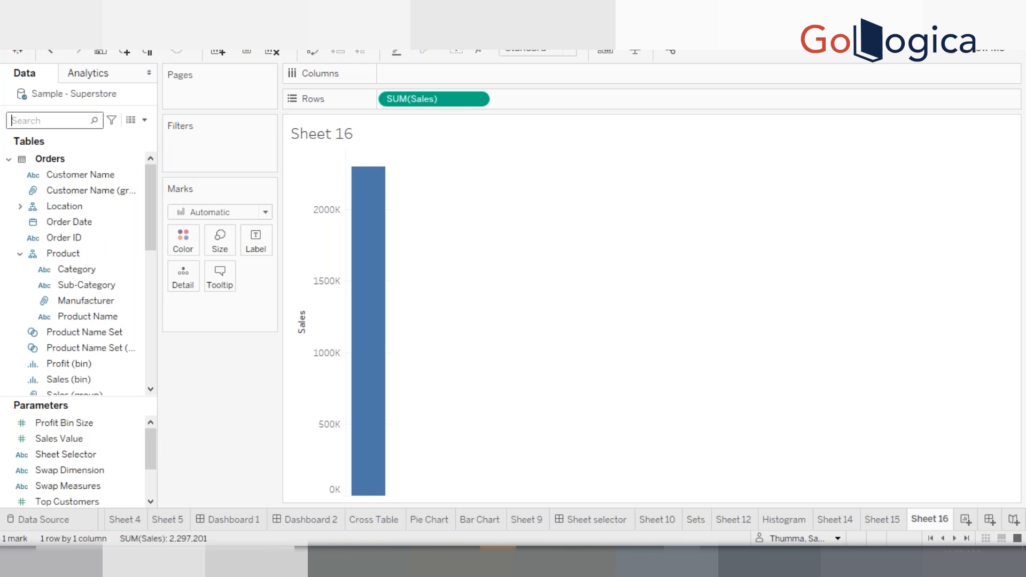
Search the fields for sub and add Sub-Category to Columns to build a bar chart
{"action": "type", "text": "sub"}
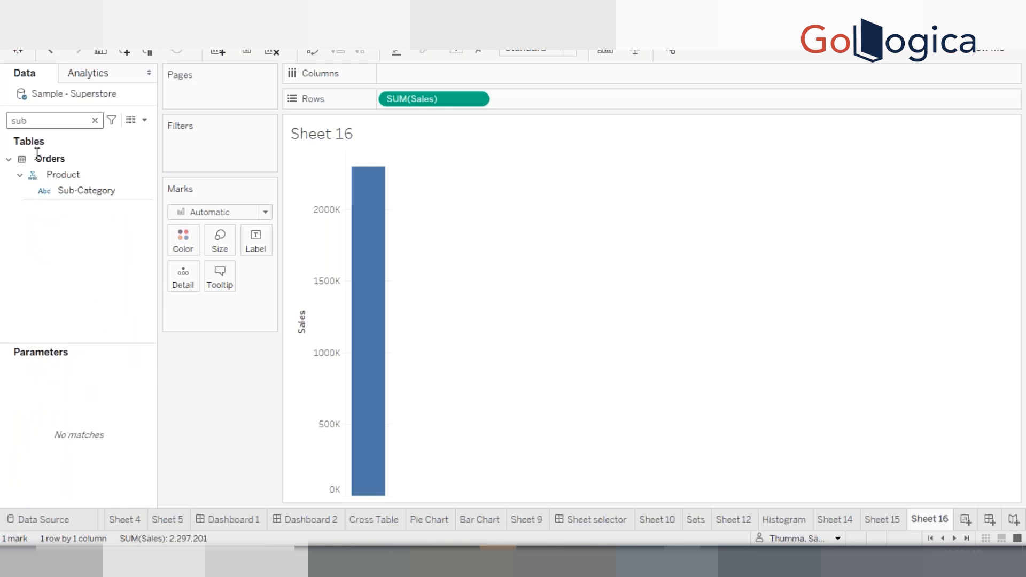
{"action": "left_click", "coordinate": [82, 193]}
{"action": "double_click", "coordinate": [81, 193]}
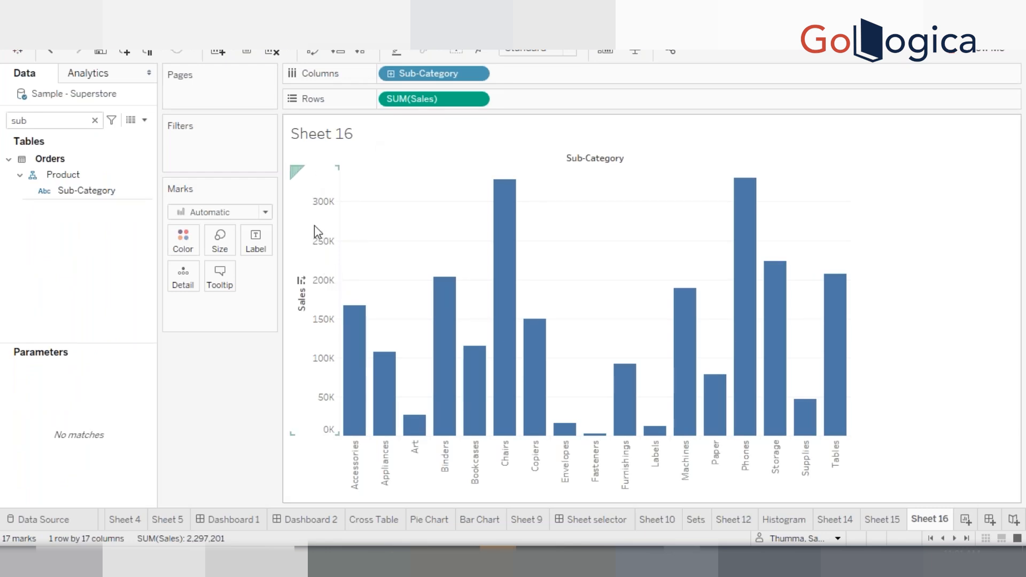
{"action": "right_click", "coordinate": [334, 275]}
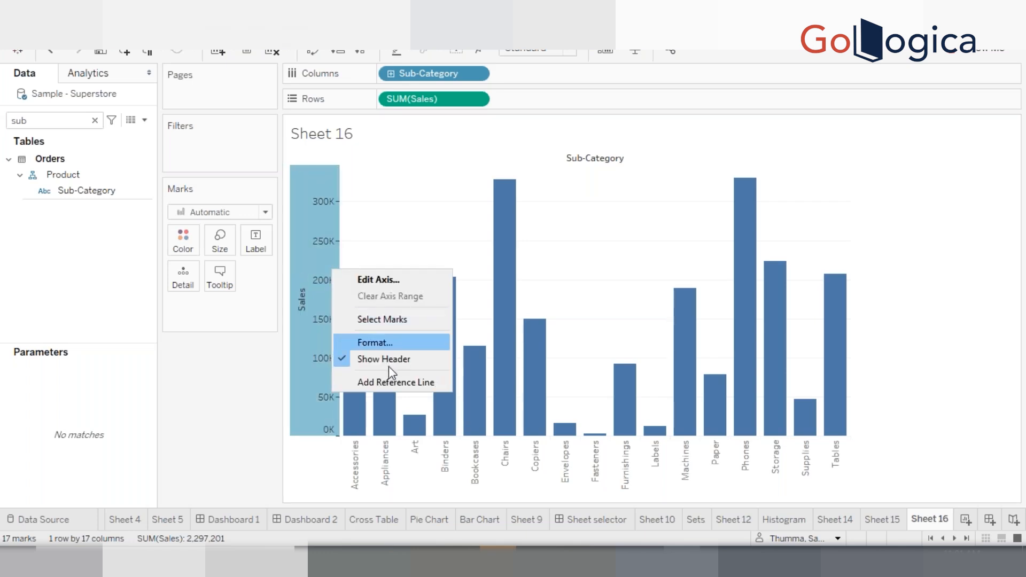
{"action": "left_click", "coordinate": [387, 381]}
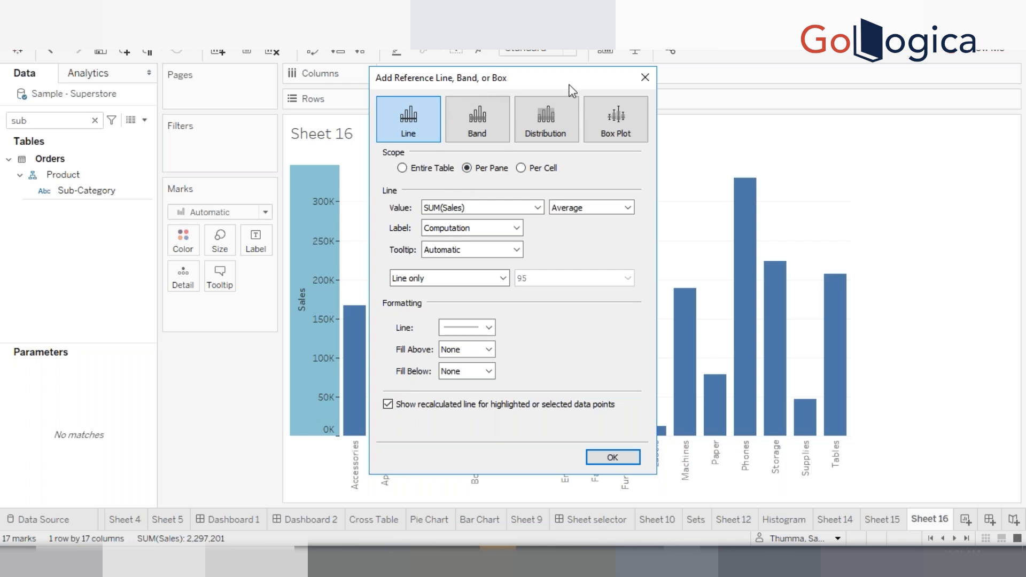
{"action": "left_click_drag", "start_coordinate": [572, 91], "coordinate": [603, 105]}
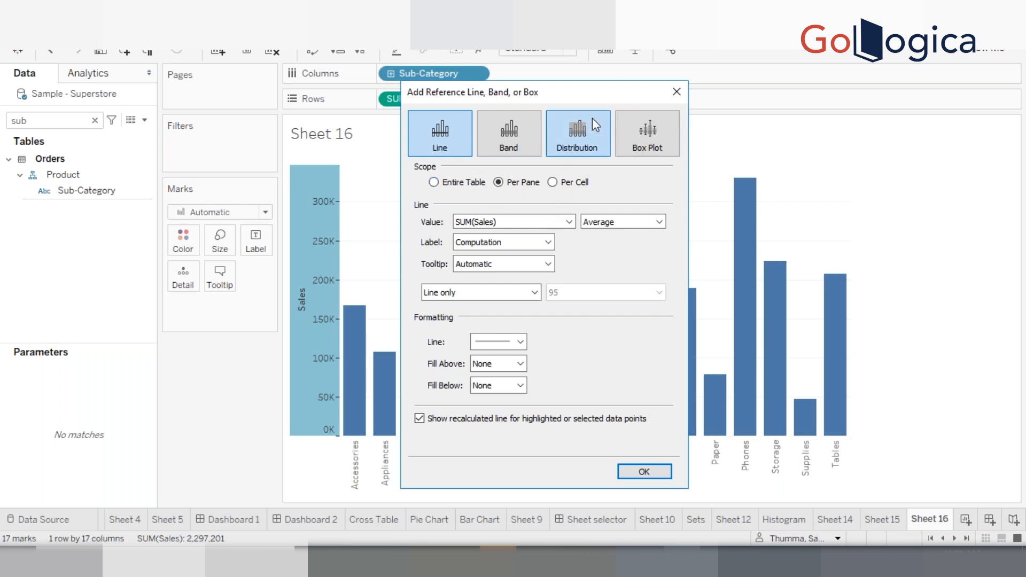
{"action": "left_click", "coordinate": [676, 92]}
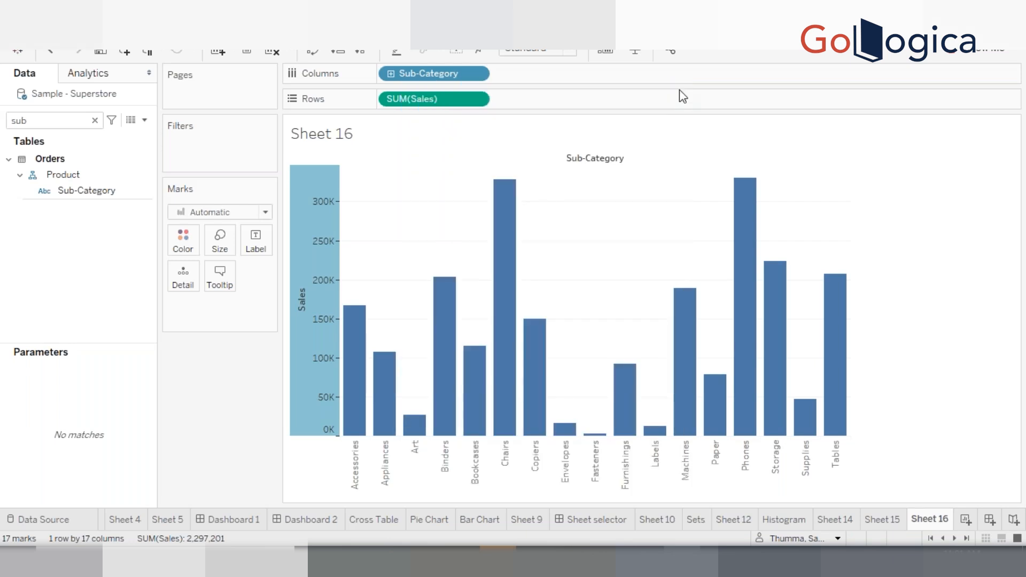
Search the fields for cat and place Category on Columns before Sub-Category
{"action": "left_click", "coordinate": [53, 120]}
{"action": "key", "text": "BackSpace"}
{"action": "key", "text": "BackSpace"}
{"action": "key", "text": "BackSpace"}
{"action": "type", "text": "ca"}
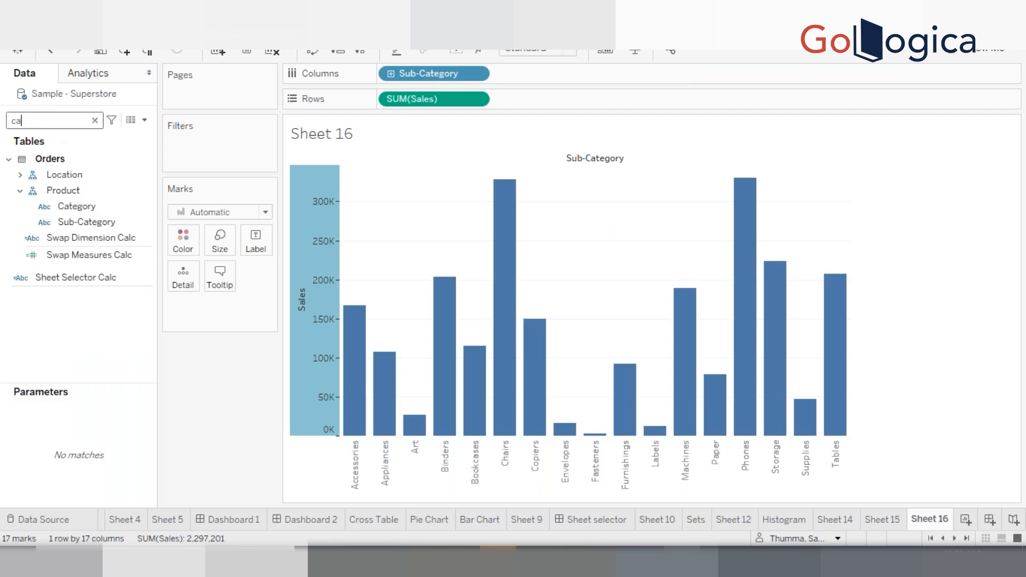
{"action": "type", "text": "t"}
{"action": "left_click_drag", "start_coordinate": [92, 206], "coordinate": [382, 74]}
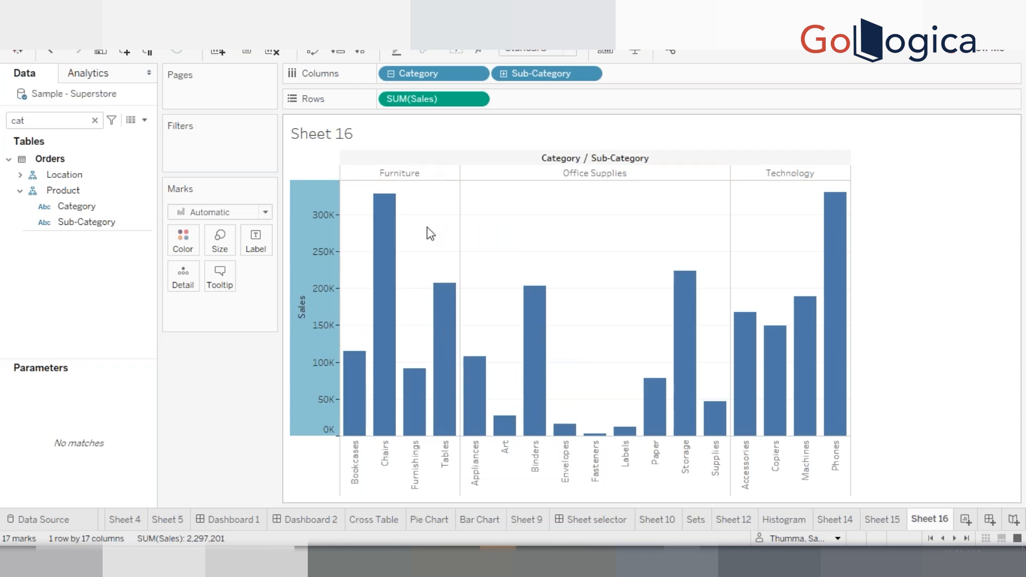
Inspect the sub-category bars by selecting them one at a time, then clear the selection
{"action": "mouse_move", "coordinate": [425, 399]}
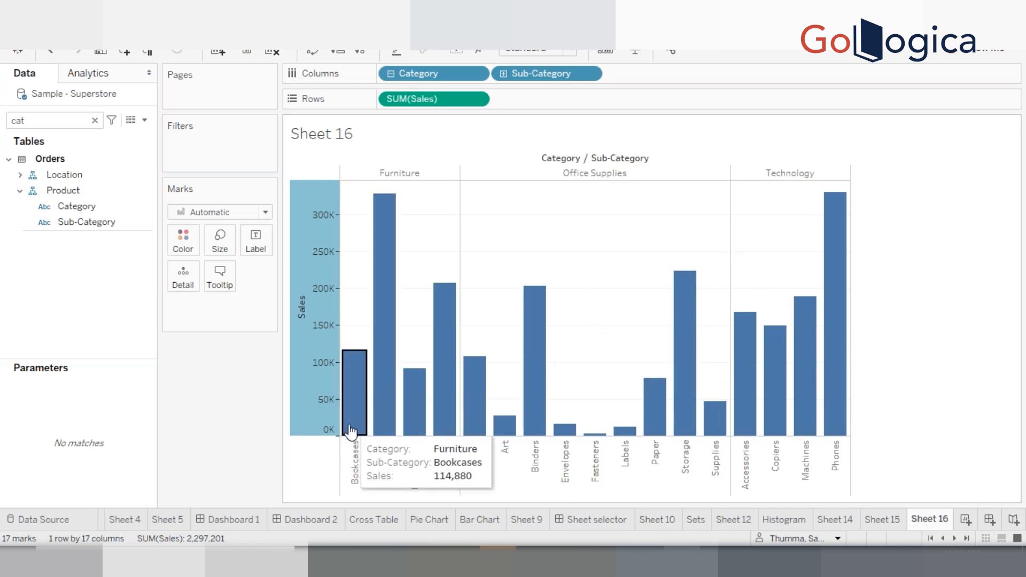
{"action": "left_click", "coordinate": [350, 431]}
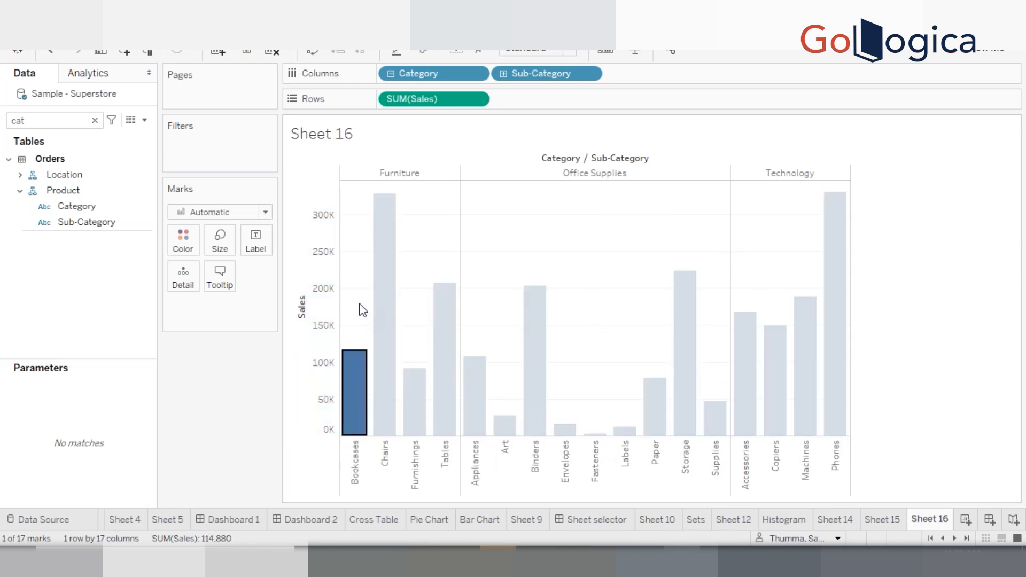
{"action": "left_click", "coordinate": [382, 382]}
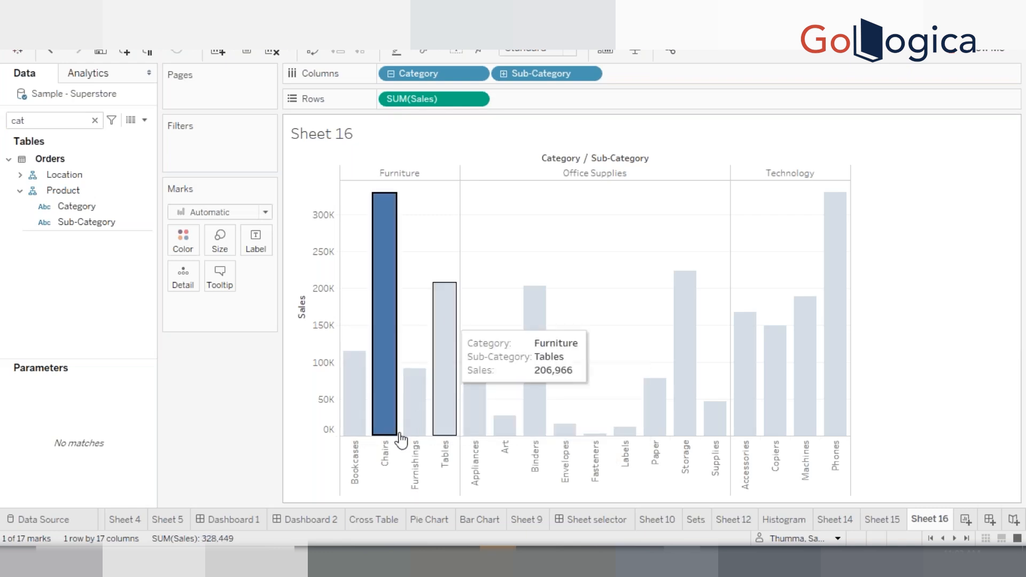
{"action": "left_click", "coordinate": [415, 420]}
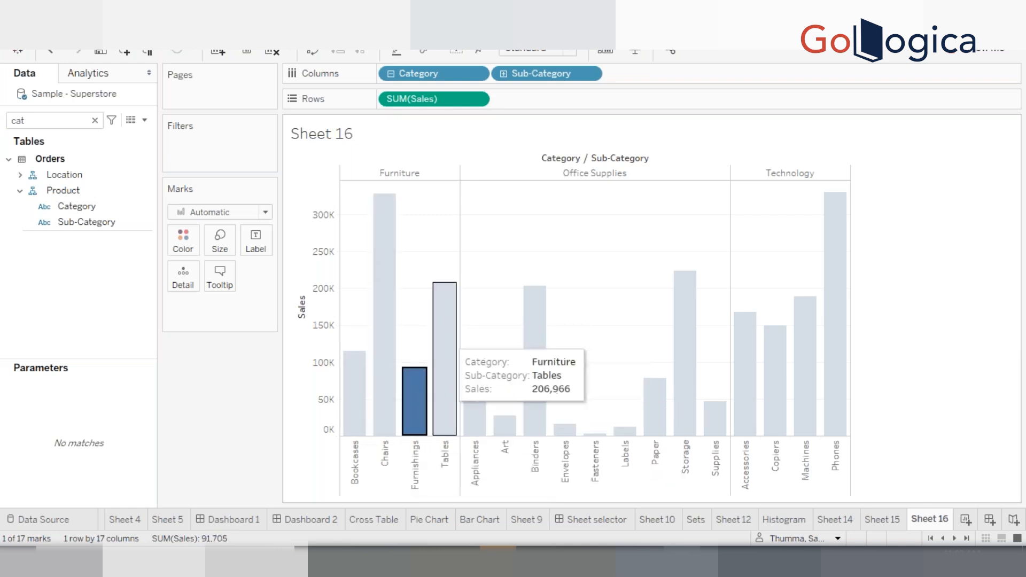
{"action": "left_click", "coordinate": [448, 342]}
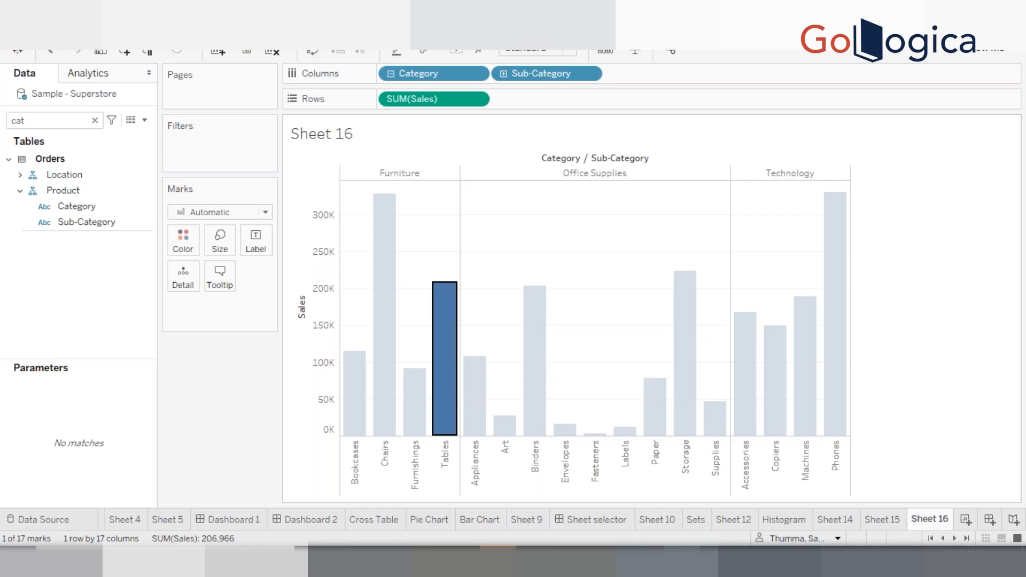
{"action": "left_click", "coordinate": [626, 390]}
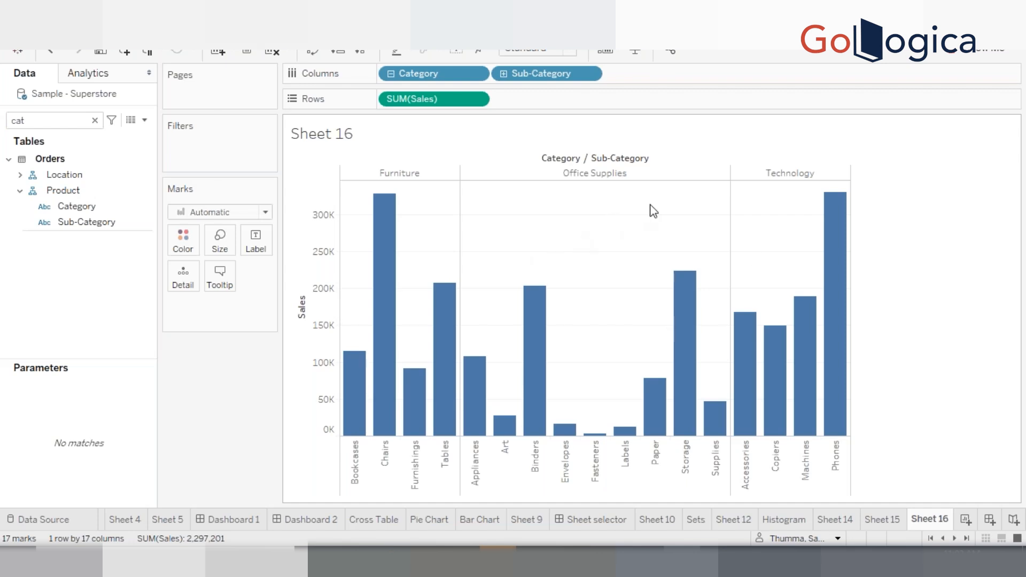
{"action": "mouse_move", "coordinate": [825, 313]}
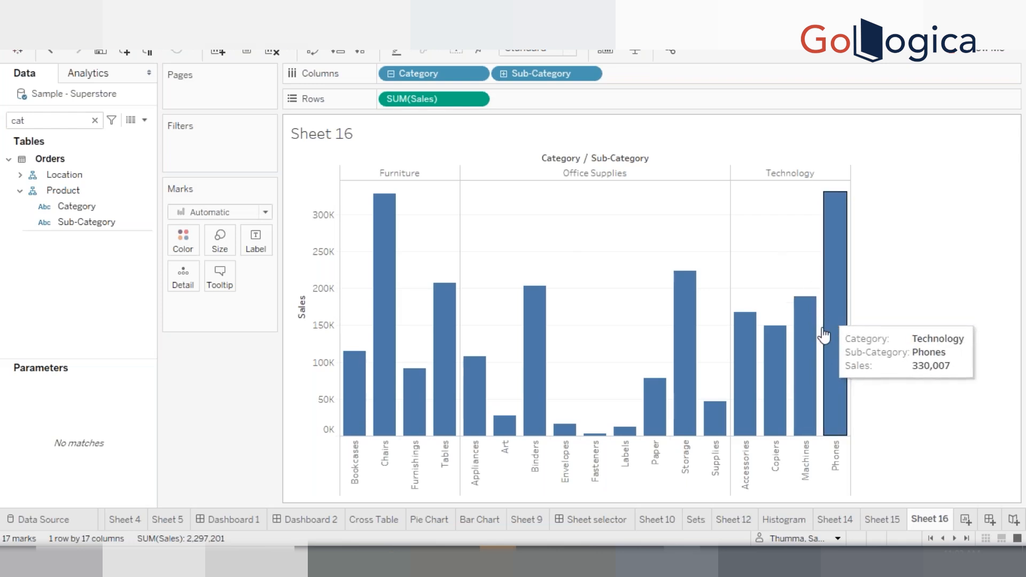
{"action": "left_click", "coordinate": [355, 417]}
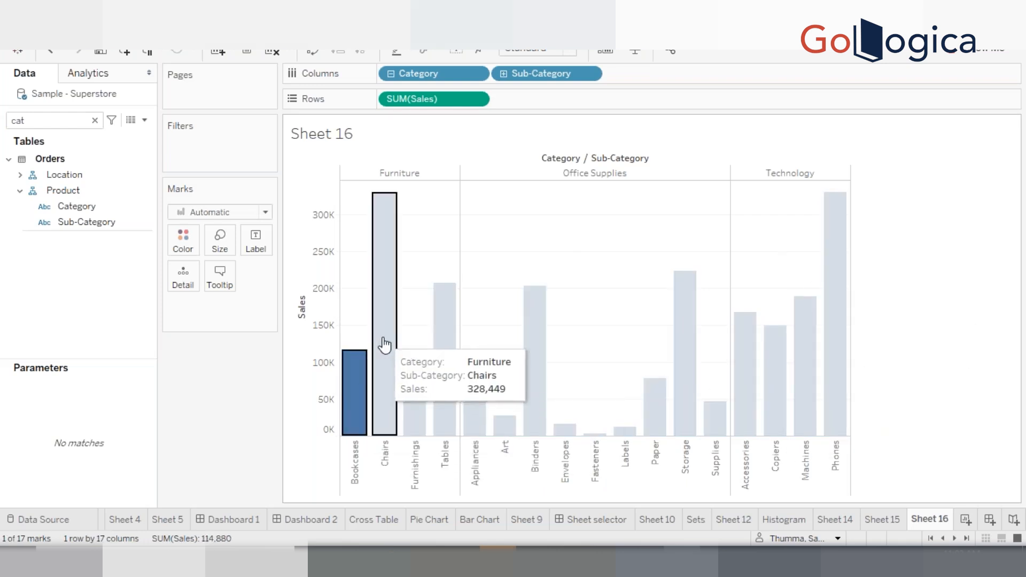
{"action": "left_click", "coordinate": [381, 345]}
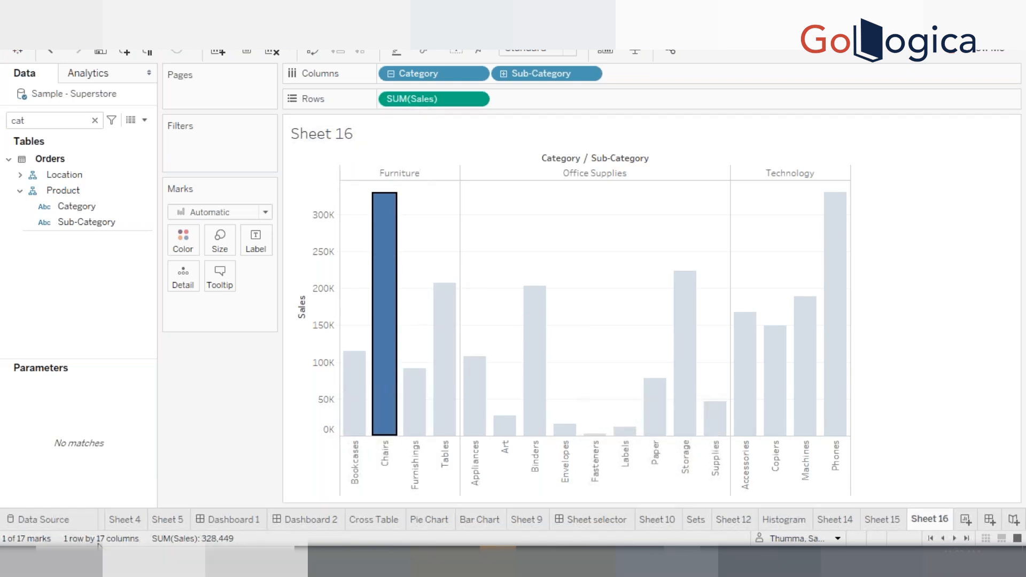
{"action": "left_click", "coordinate": [961, 351]}
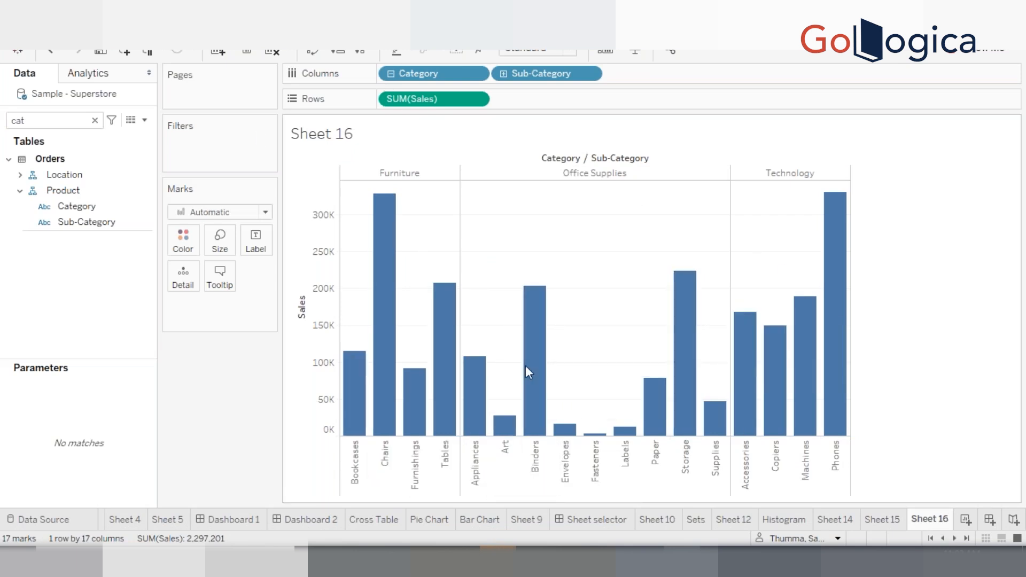
Add an Average reference line of SUM(Sales) to the Sales axis with Entire Table scope
{"action": "right_click", "coordinate": [320, 359]}
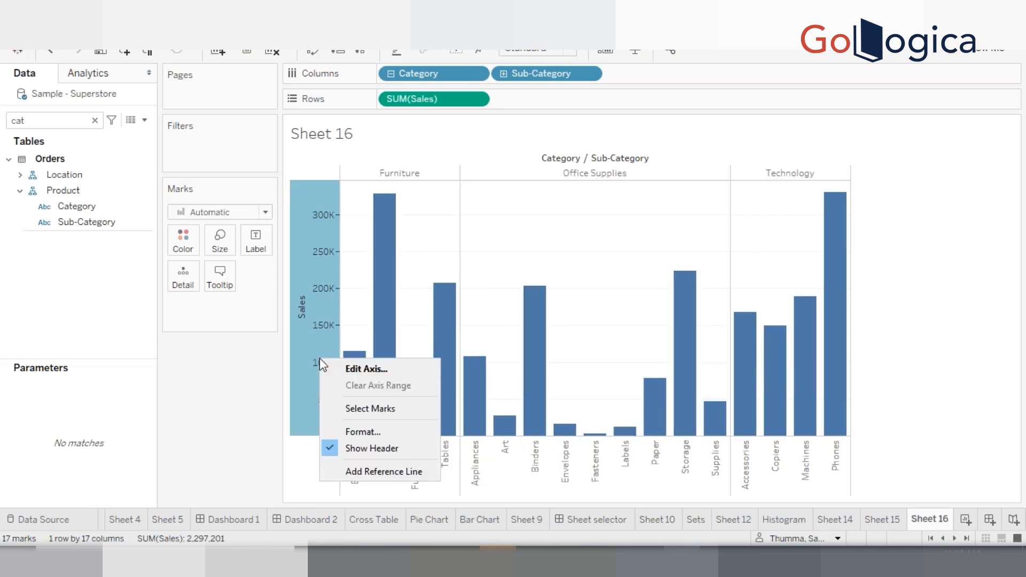
{"action": "left_click", "coordinate": [373, 472]}
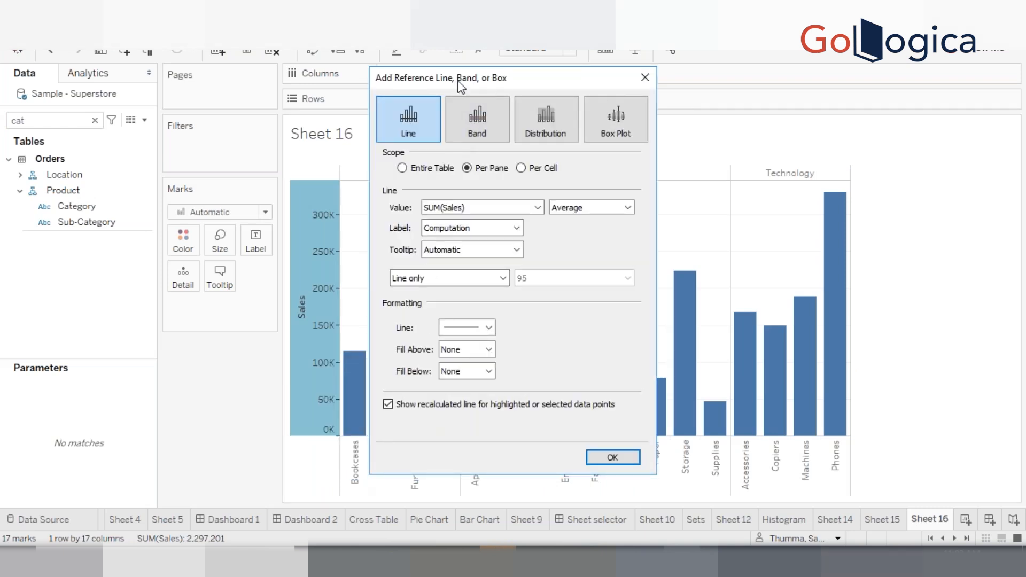
{"action": "left_click_drag", "start_coordinate": [454, 82], "coordinate": [683, 104]}
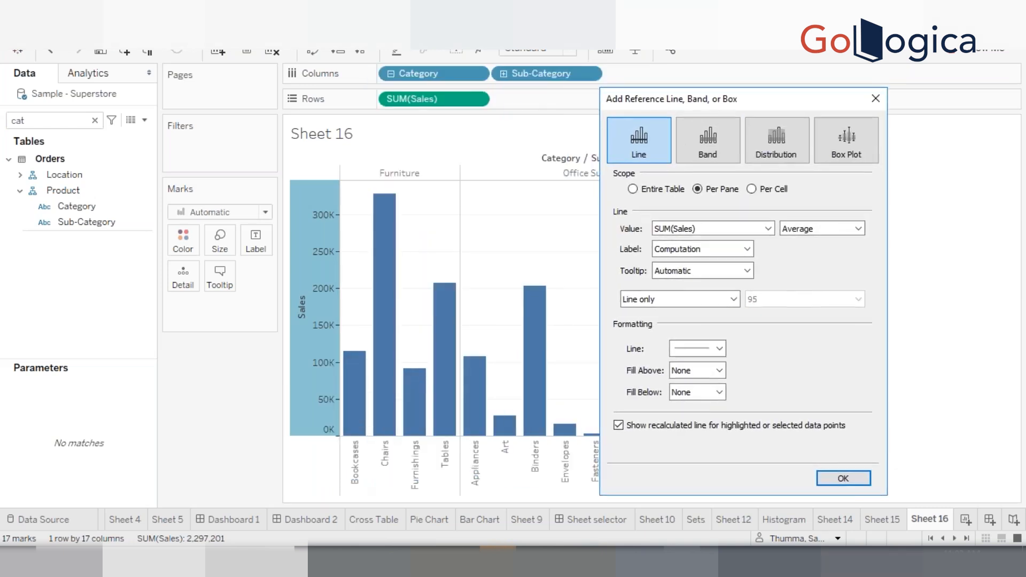
{"action": "left_click", "coordinate": [652, 194]}
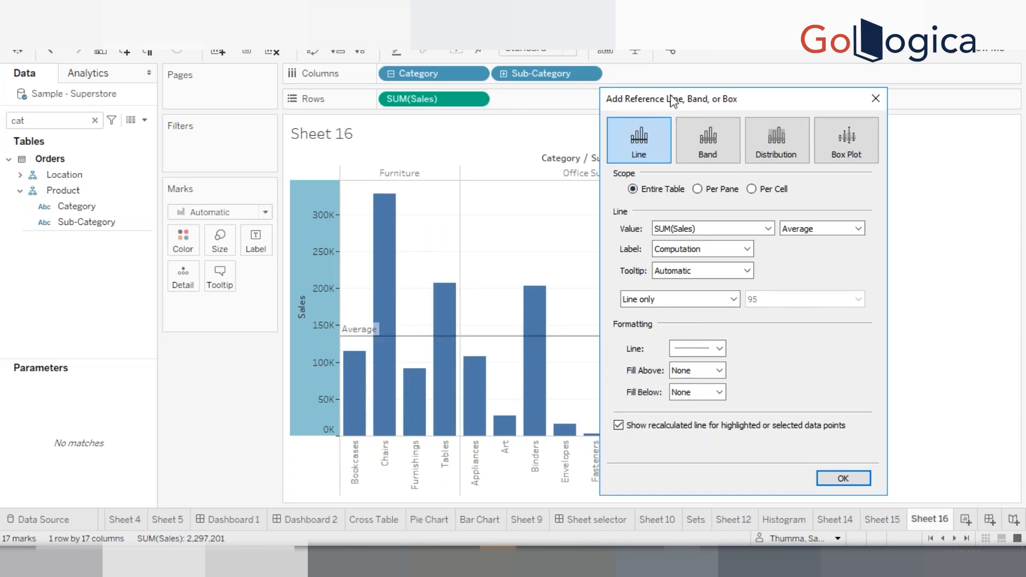
{"action": "left_click_drag", "start_coordinate": [672, 100], "coordinate": [734, 102]}
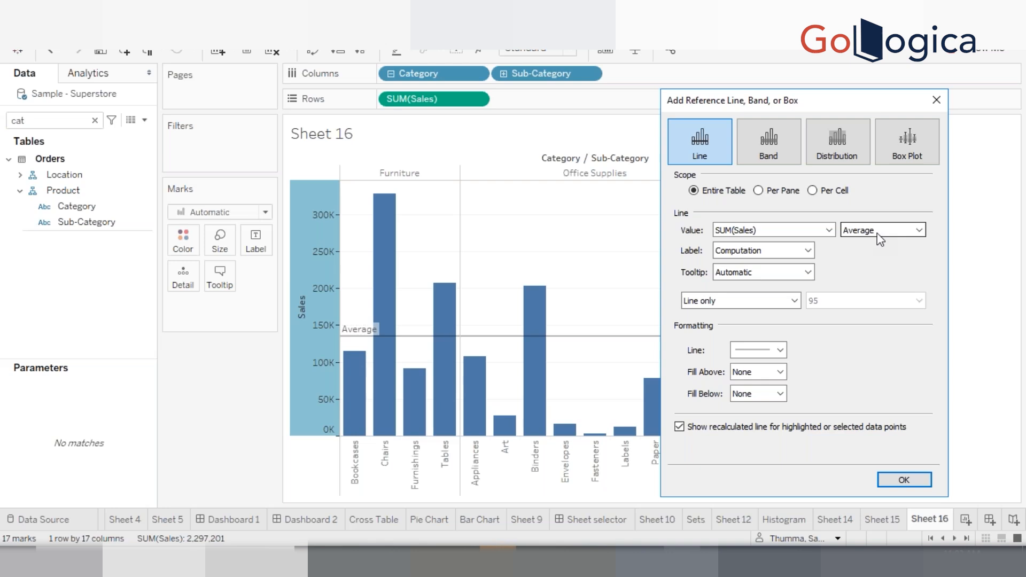
{"action": "left_click", "coordinate": [904, 480]}
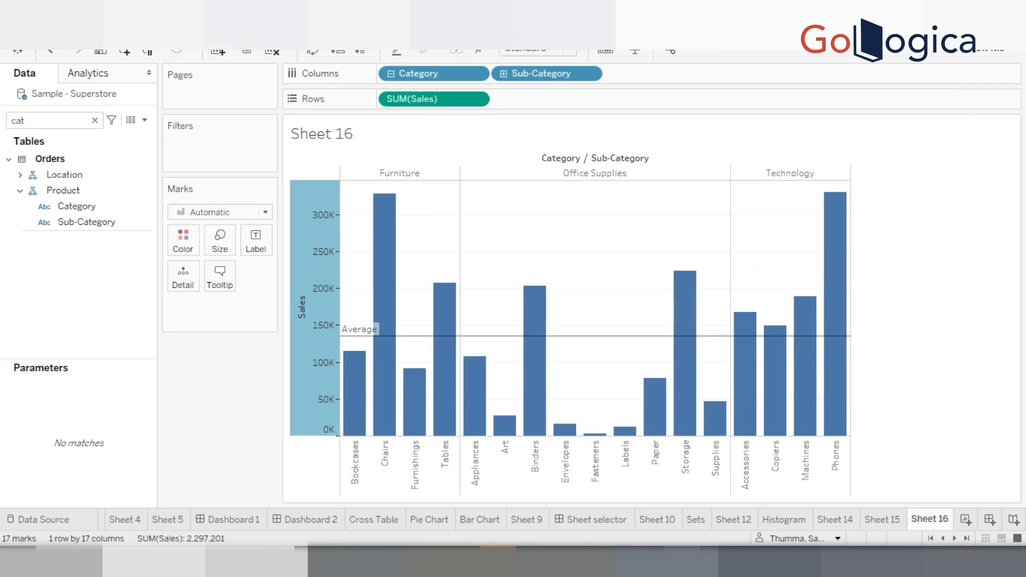
Turn on column grand totals and row grand totals for the chart
{"action": "left_click", "coordinate": [215, 29]}
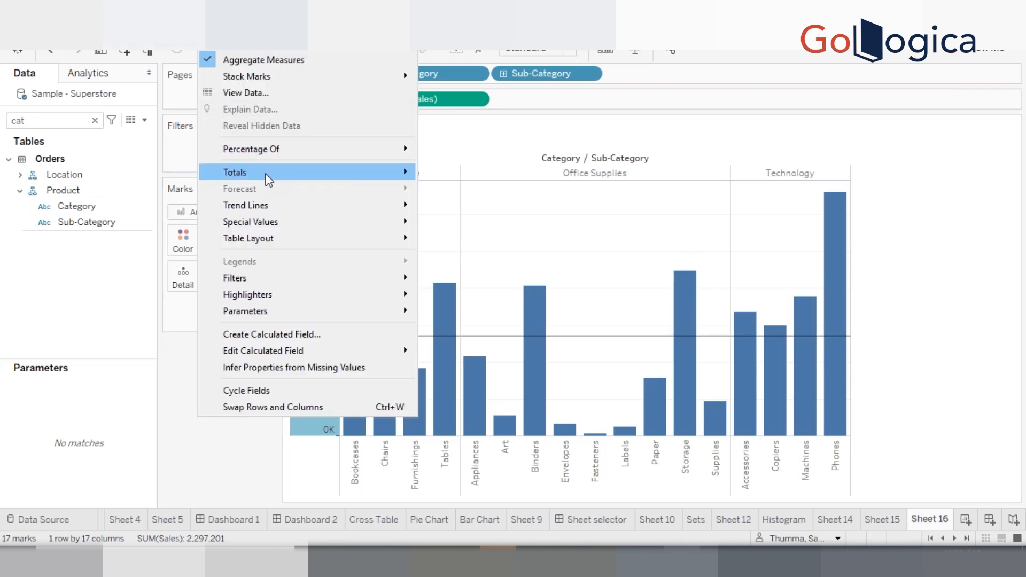
{"action": "mouse_move", "coordinate": [379, 169]}
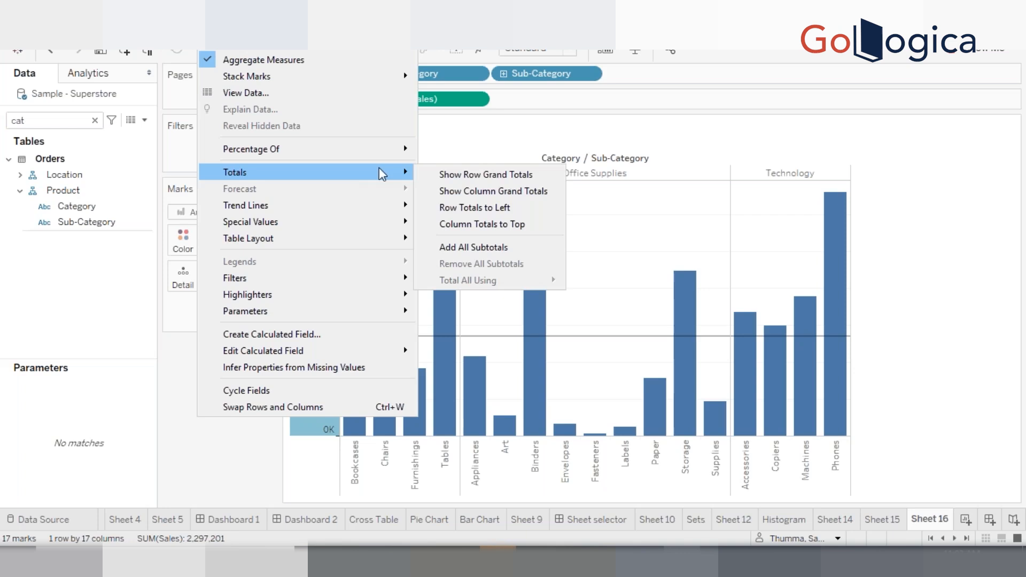
{"action": "left_click", "coordinate": [476, 191]}
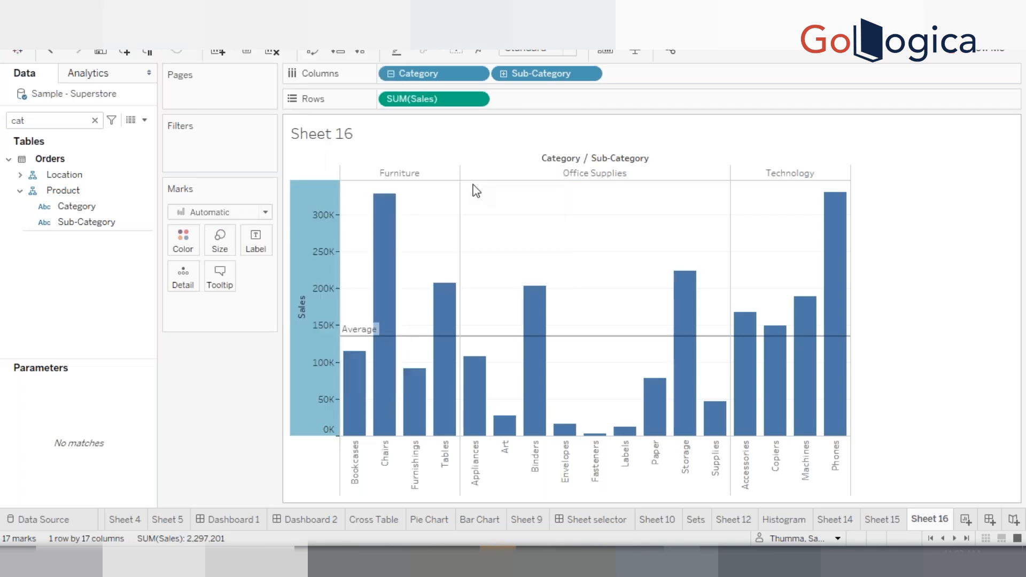
{"action": "left_click", "coordinate": [215, 27]}
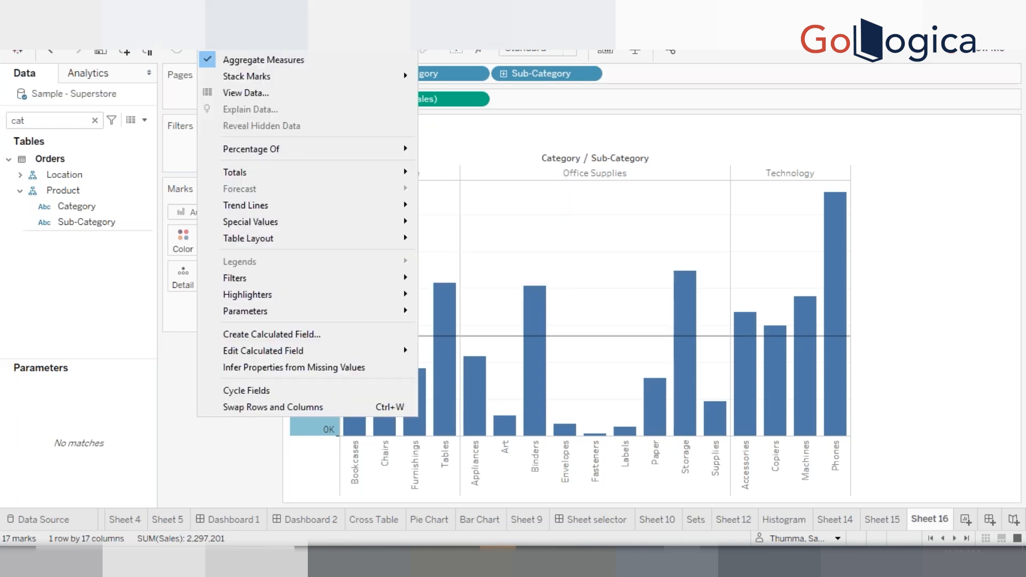
{"action": "mouse_move", "coordinate": [298, 171]}
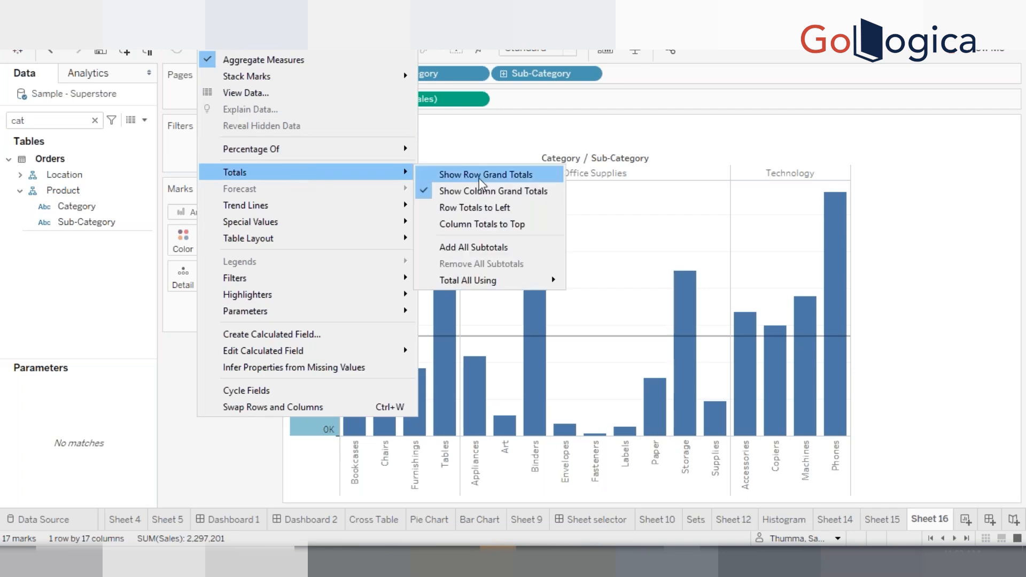
{"action": "left_click", "coordinate": [479, 178]}
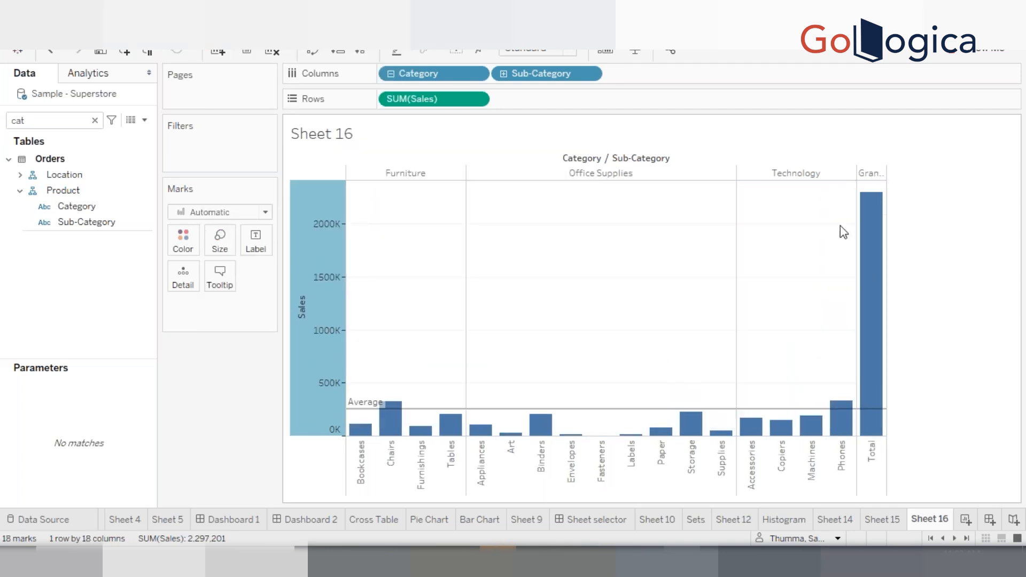
Undo the grand totals on the chart
{"action": "mouse_move", "coordinate": [868, 274]}
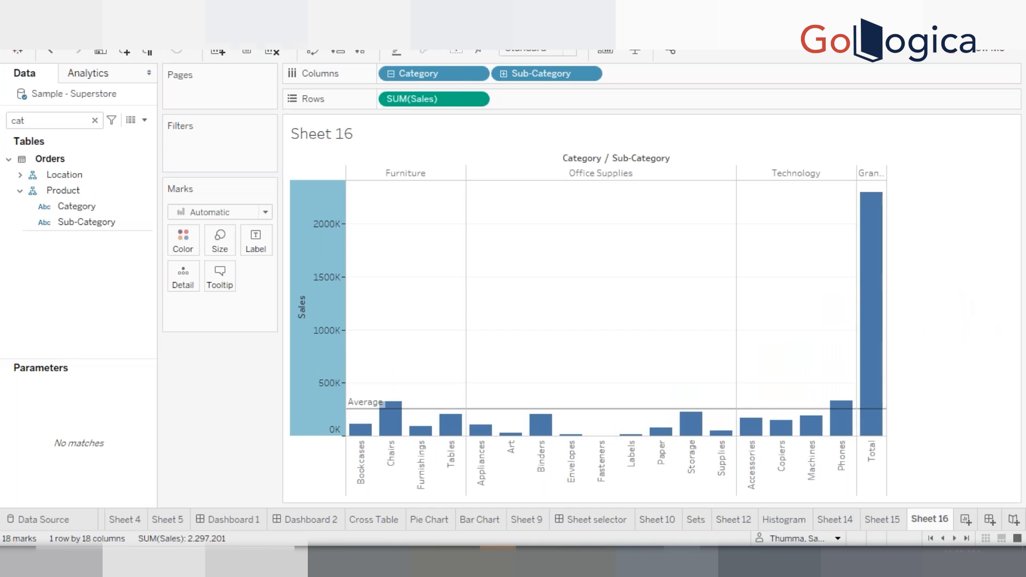
{"action": "key", "text": "ctrl+z"}
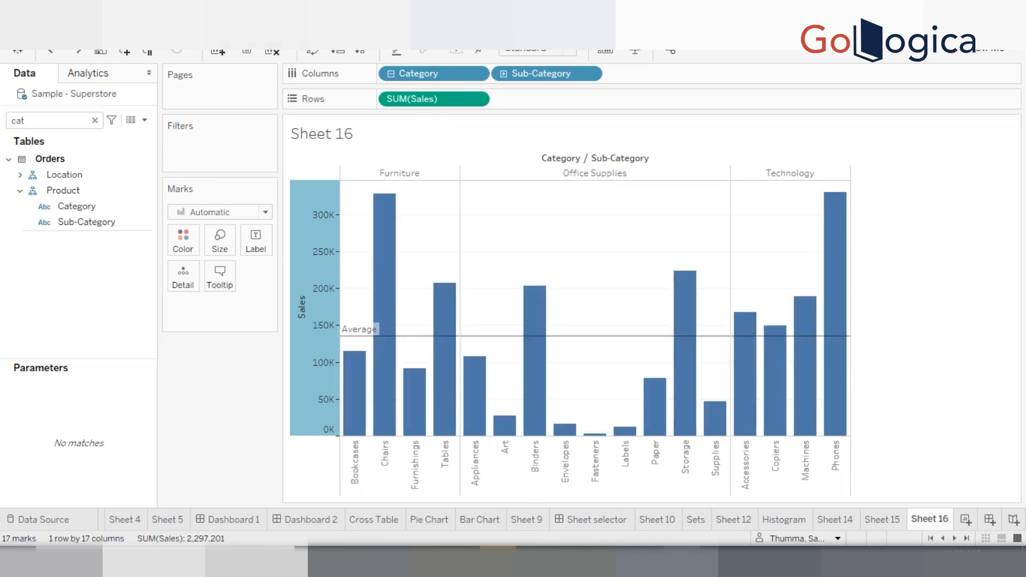
Switch to Calculator and divide total sales 2297201 by 17, then return to the worksheet
{"action": "key", "text": "super"}
{"action": "type", "text": "ca"}
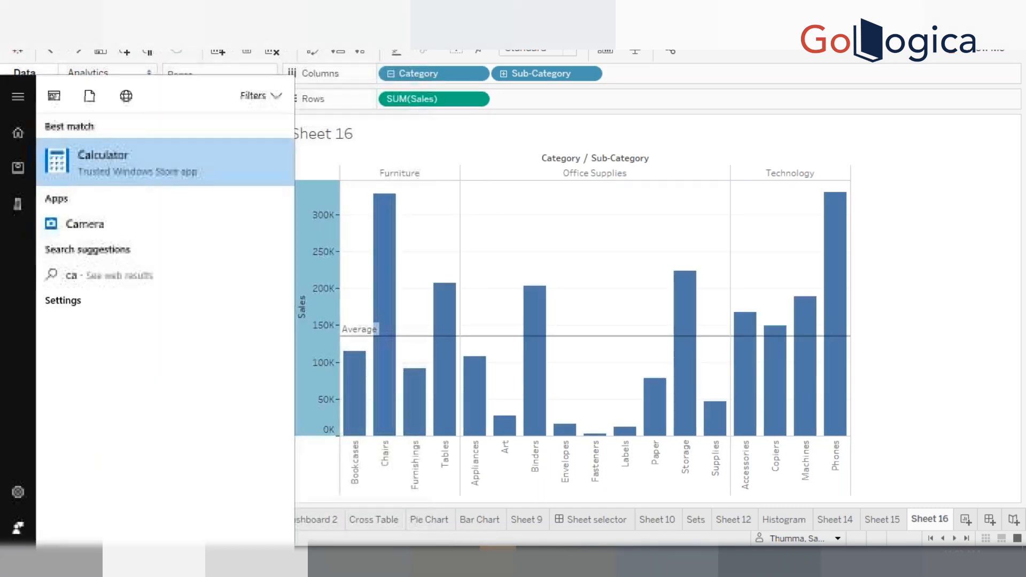
{"action": "key", "text": "Return"}
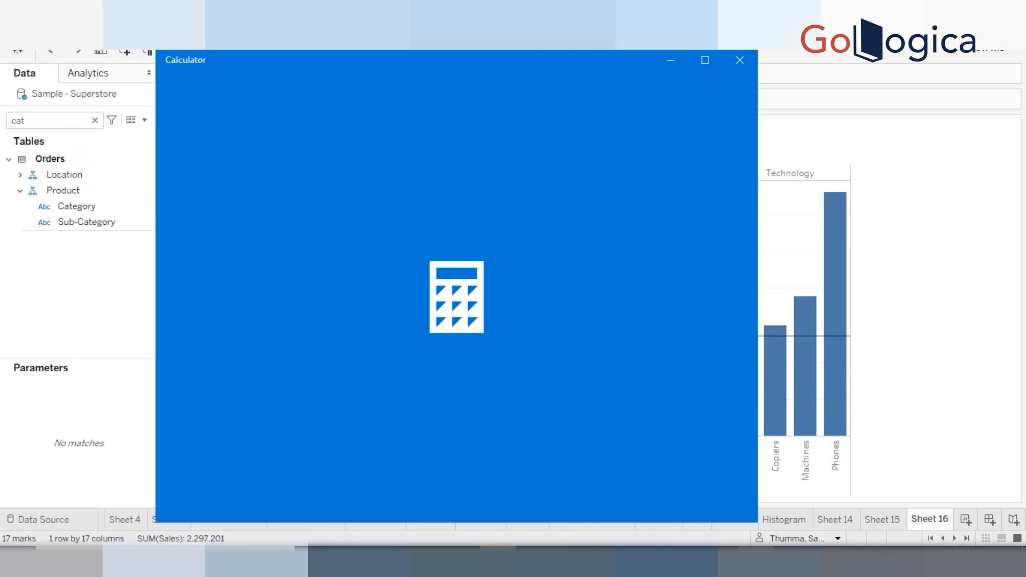
{"action": "type", "text": "2"}
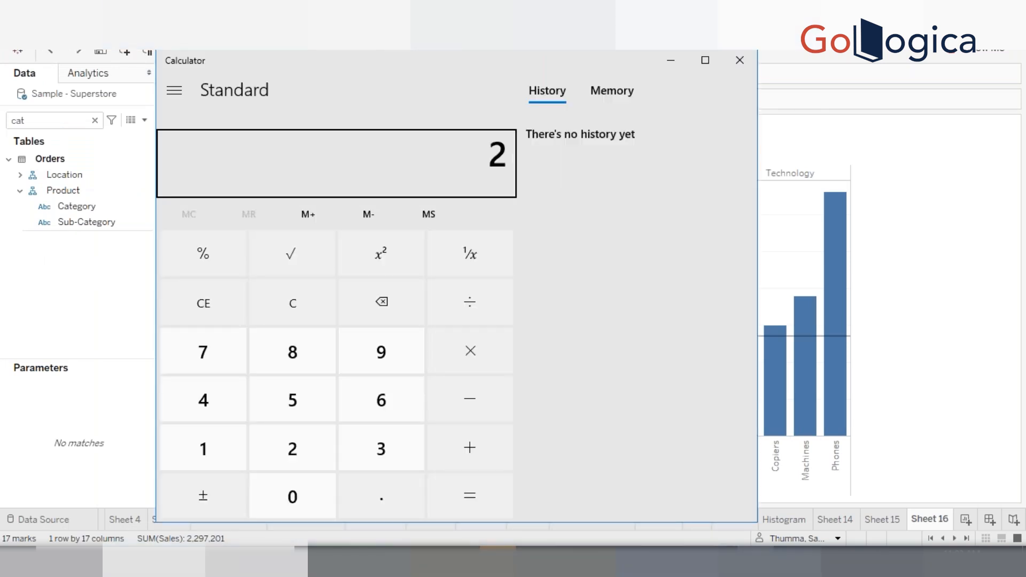
{"action": "type", "text": "297201"}
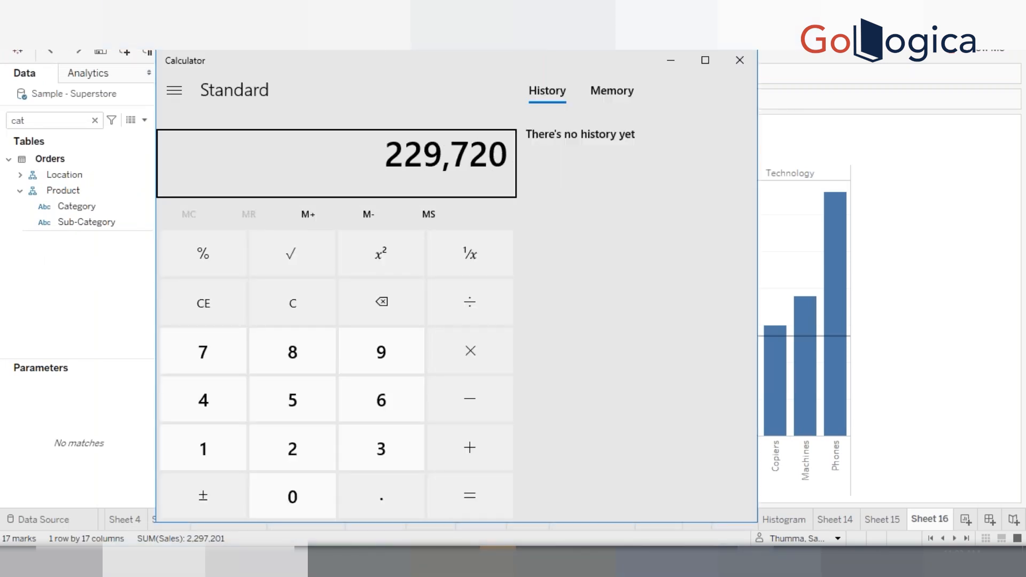
{"action": "key", "text": "slash"}
{"action": "type", "text": "17"}
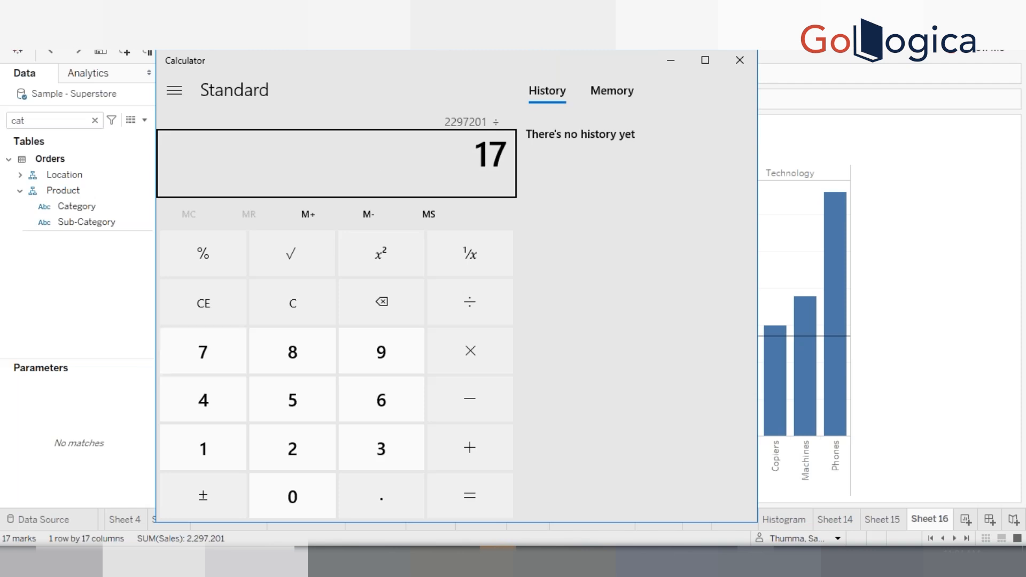
{"action": "key", "text": "Return"}
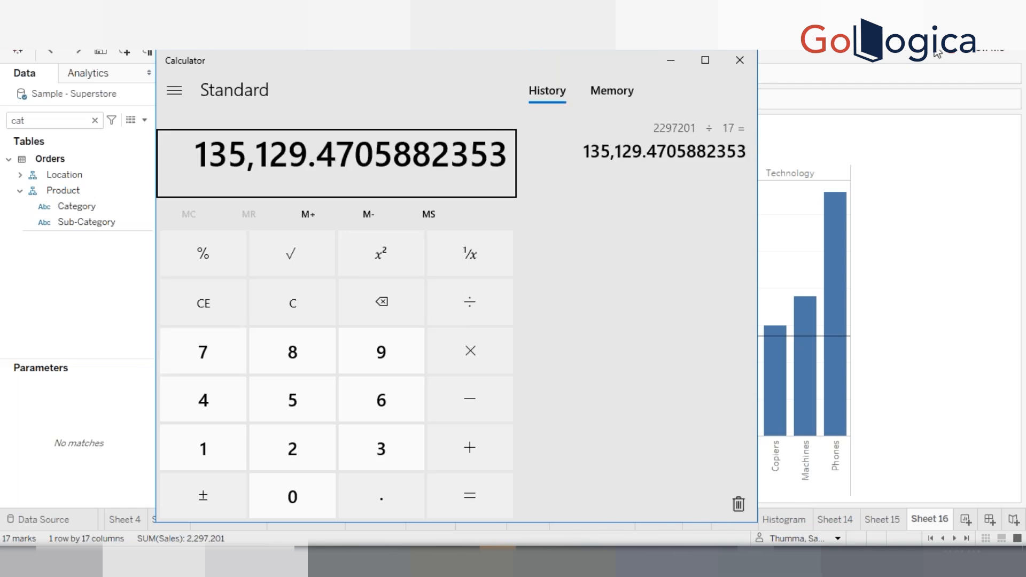
{"action": "left_click", "coordinate": [933, 187]}
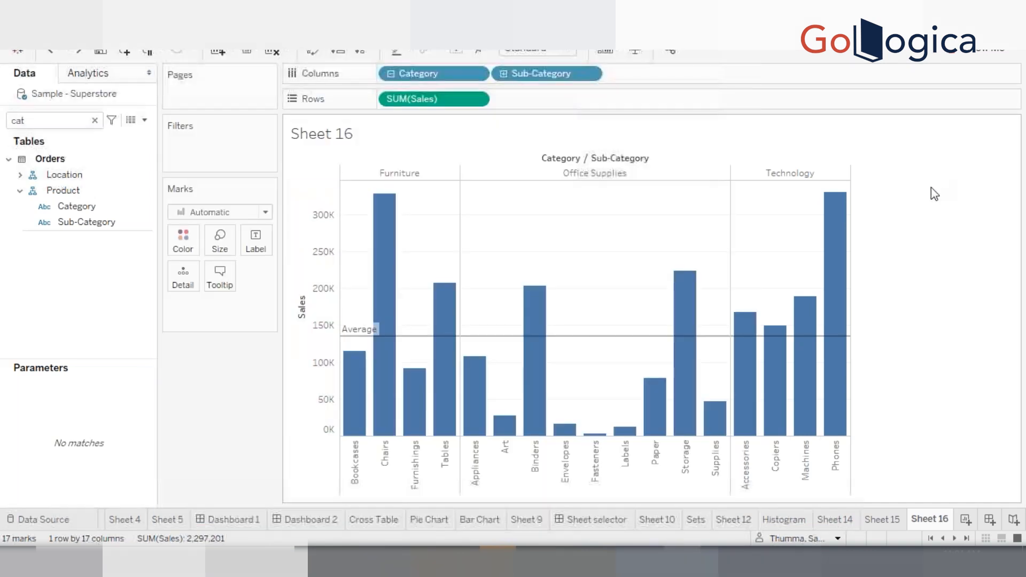
Edit the average reference line on the Sales axis to use Per Pane scope
{"action": "mouse_move", "coordinate": [584, 339]}
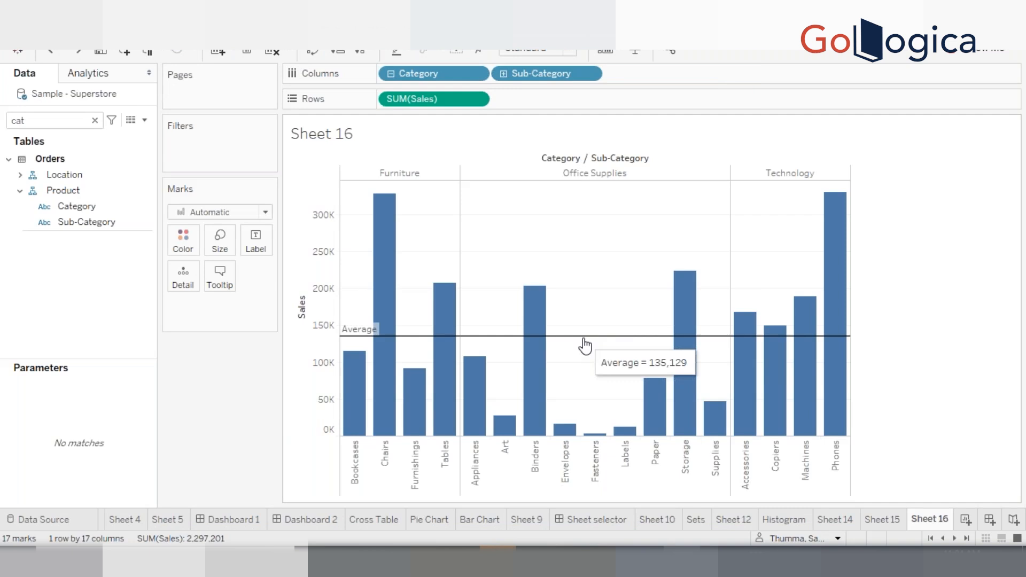
{"action": "right_click", "coordinate": [318, 317]}
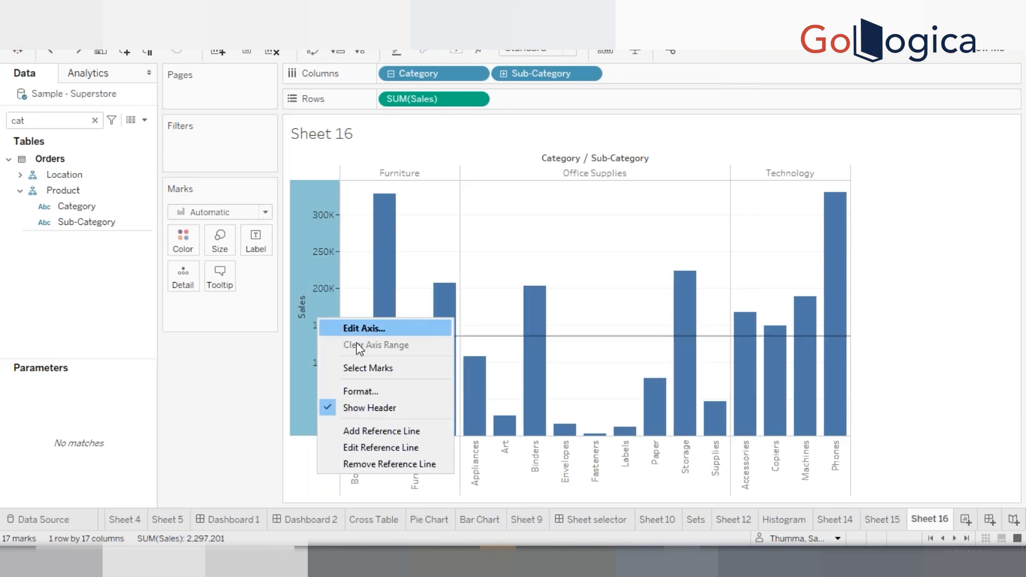
{"action": "left_click", "coordinate": [374, 449]}
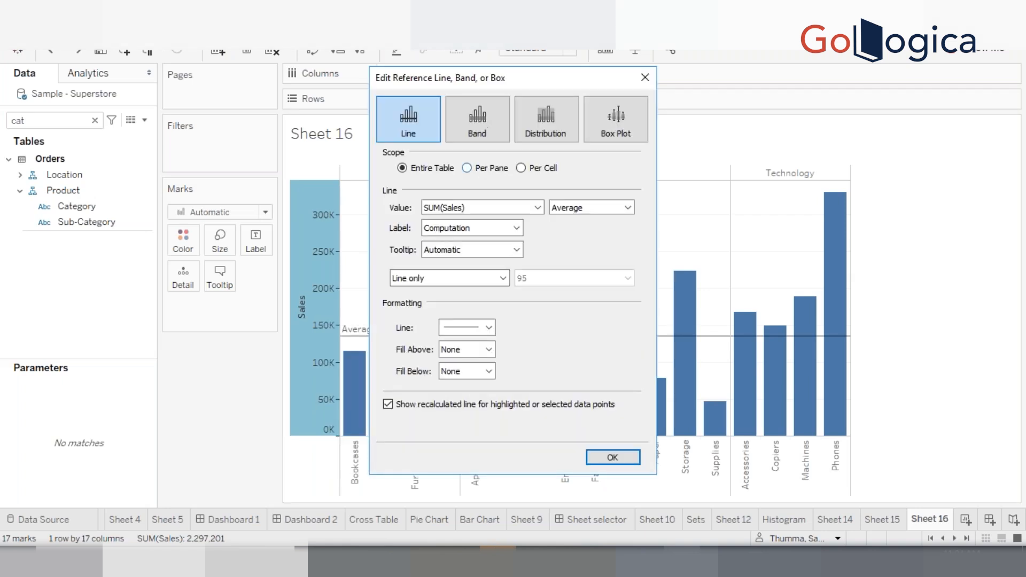
{"action": "left_click_drag", "start_coordinate": [456, 81], "coordinate": [798, 114]}
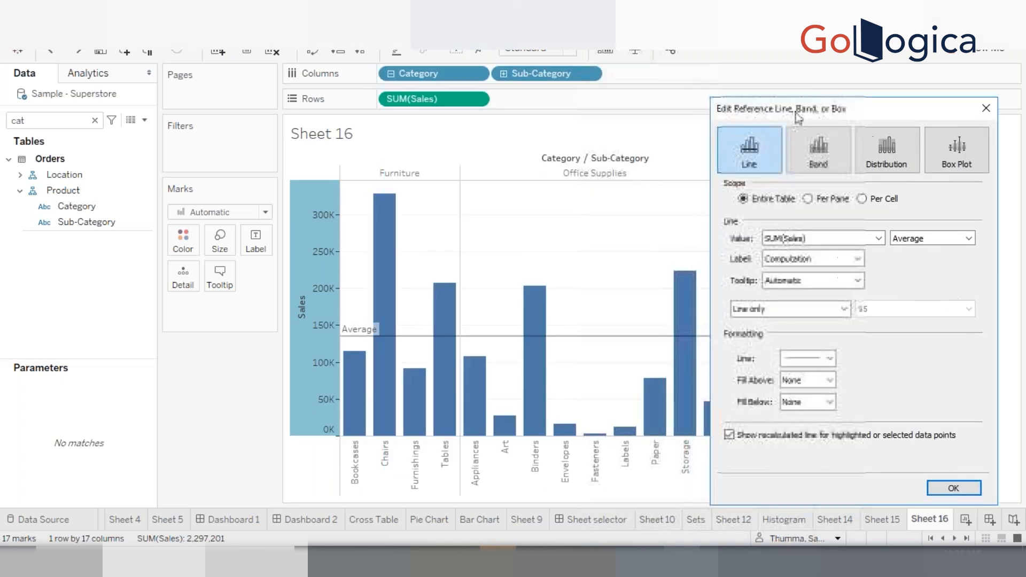
{"action": "left_click", "coordinate": [808, 199]}
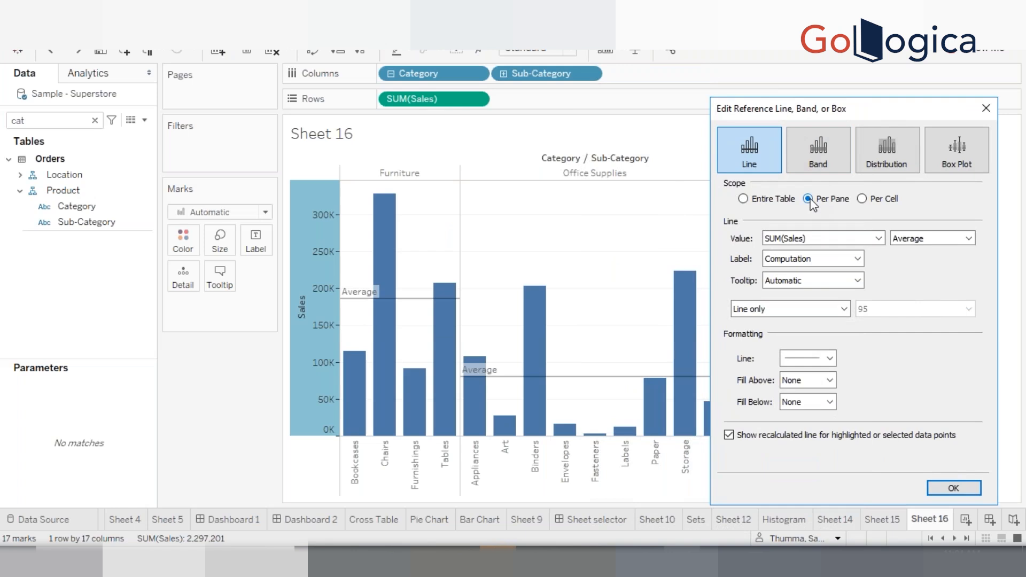
{"action": "left_click", "coordinate": [940, 490]}
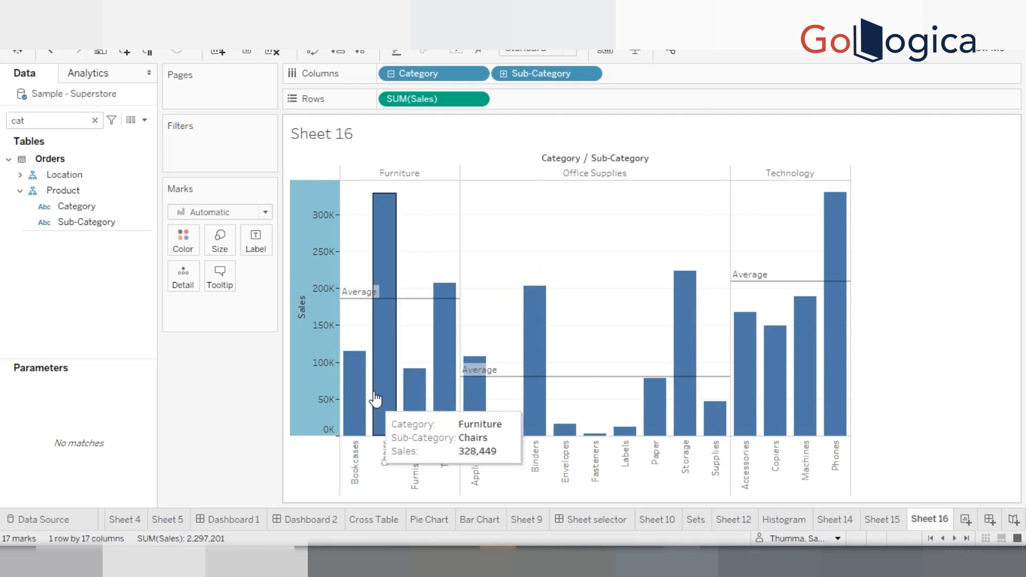
Select the Furniture bars one at a time to compare the recalculated average, then clear the selection and inspect each pane's average line
{"action": "mouse_move", "coordinate": [351, 398]}
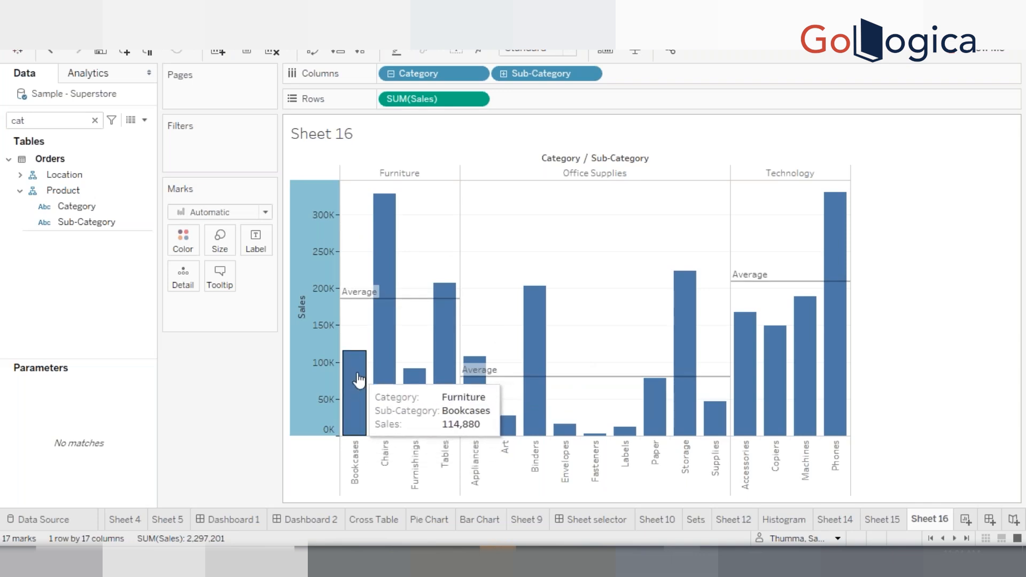
{"action": "left_click", "coordinate": [359, 377]}
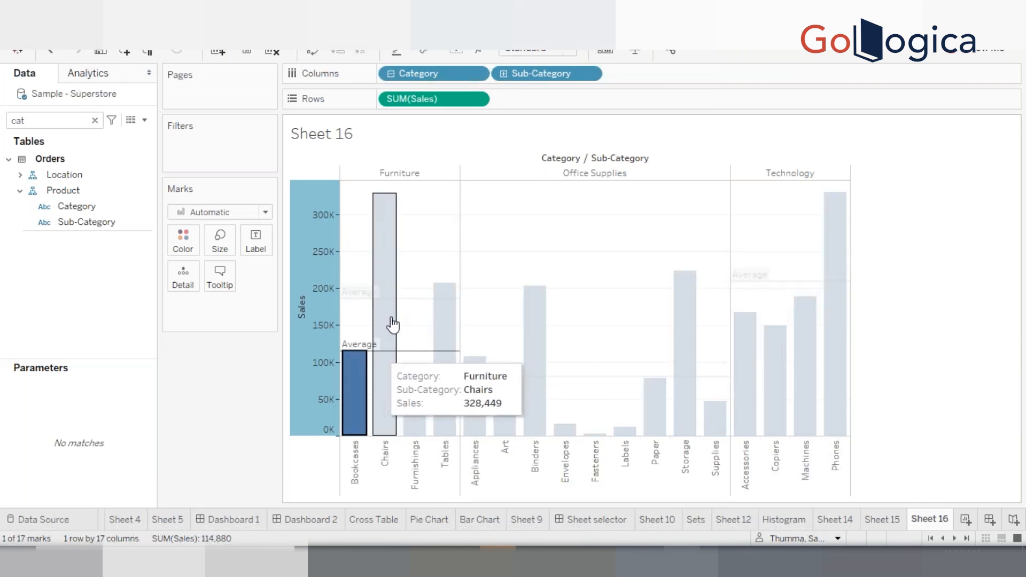
{"action": "left_click", "coordinate": [390, 394], "text": "ctrl"}
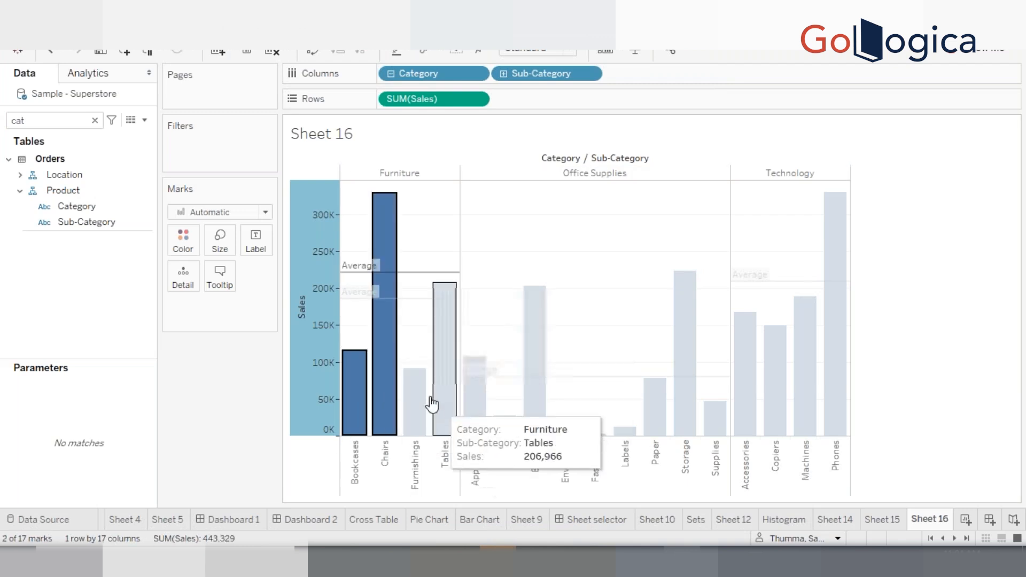
{"action": "left_click", "coordinate": [423, 404], "text": "ctrl"}
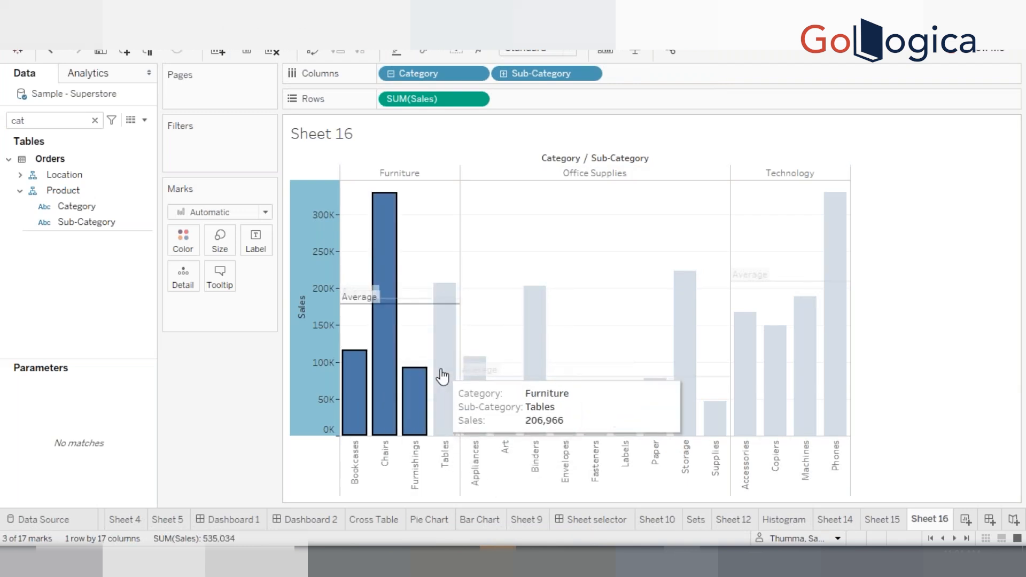
{"action": "left_click", "coordinate": [442, 377], "text": "ctrl"}
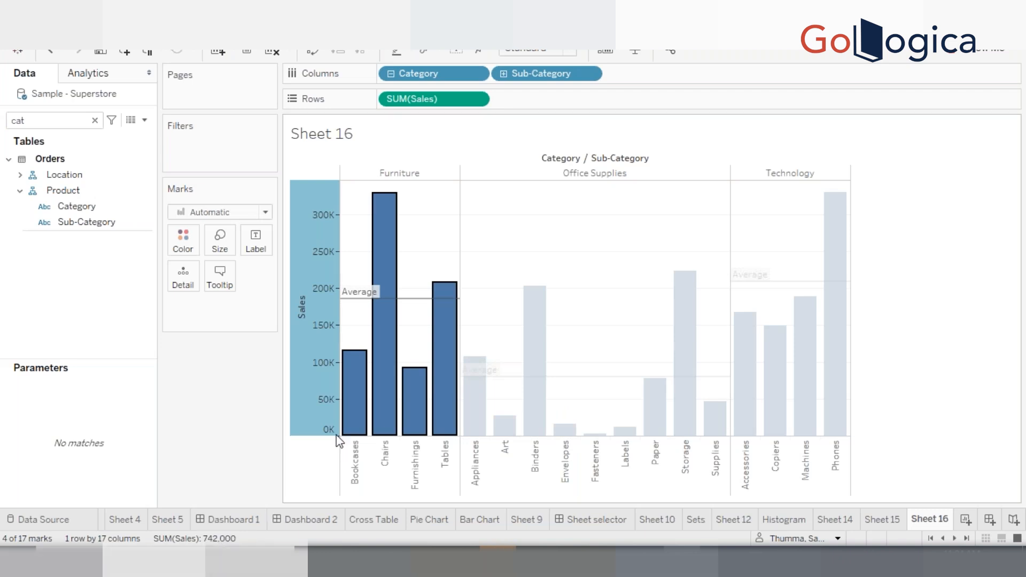
{"action": "left_click", "coordinate": [422, 264]}
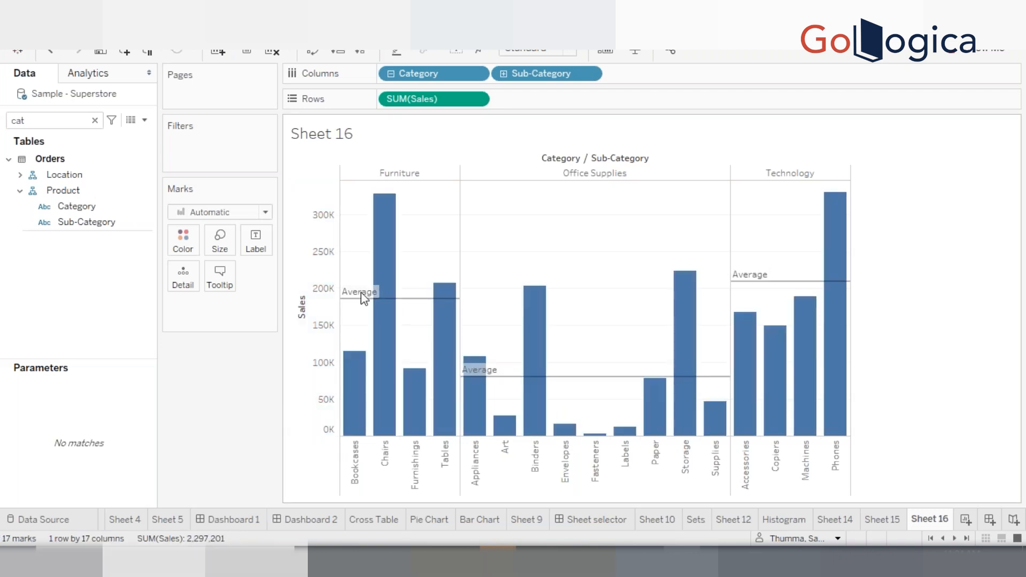
{"action": "mouse_move", "coordinate": [359, 297]}
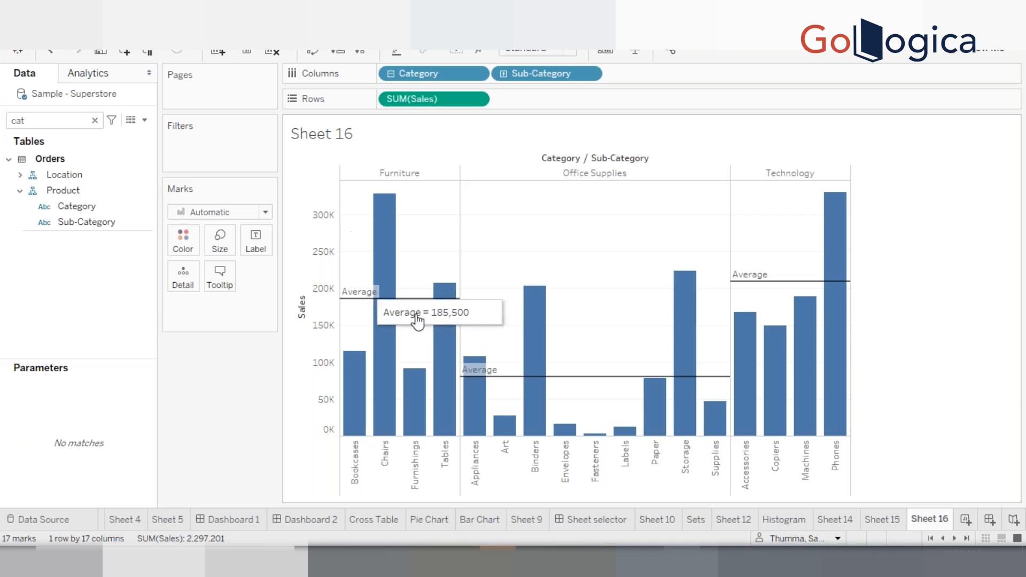
{"action": "mouse_move", "coordinate": [507, 381]}
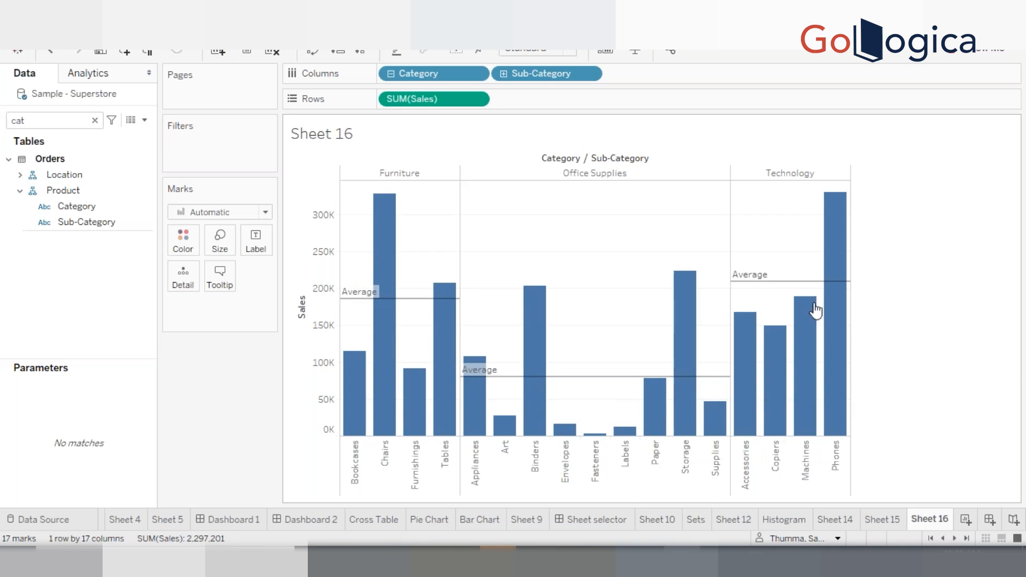
{"action": "mouse_move", "coordinate": [774, 290]}
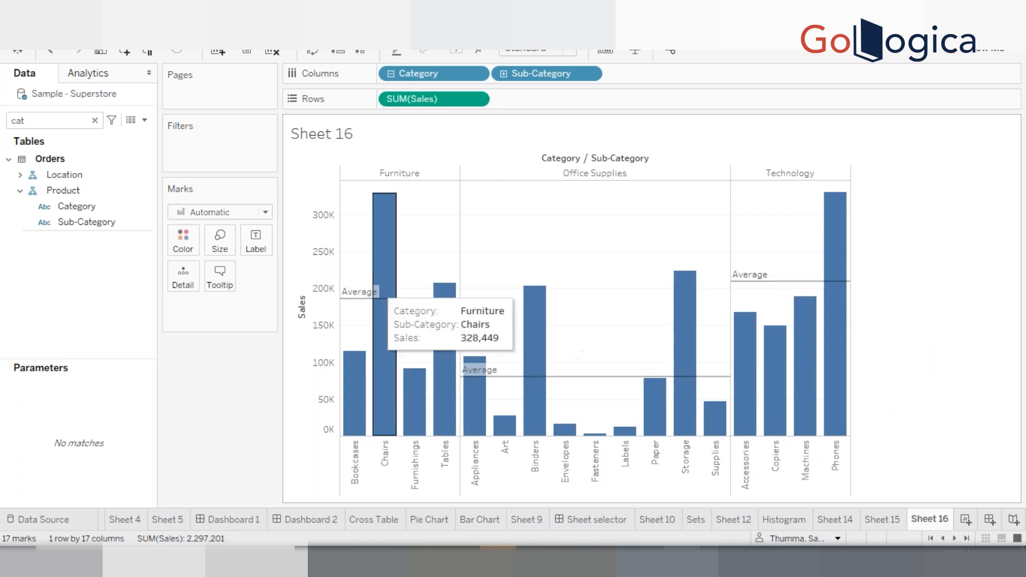
Edit the average reference line on the Sales axis to use Per Cell scope
{"action": "right_click", "coordinate": [321, 282]}
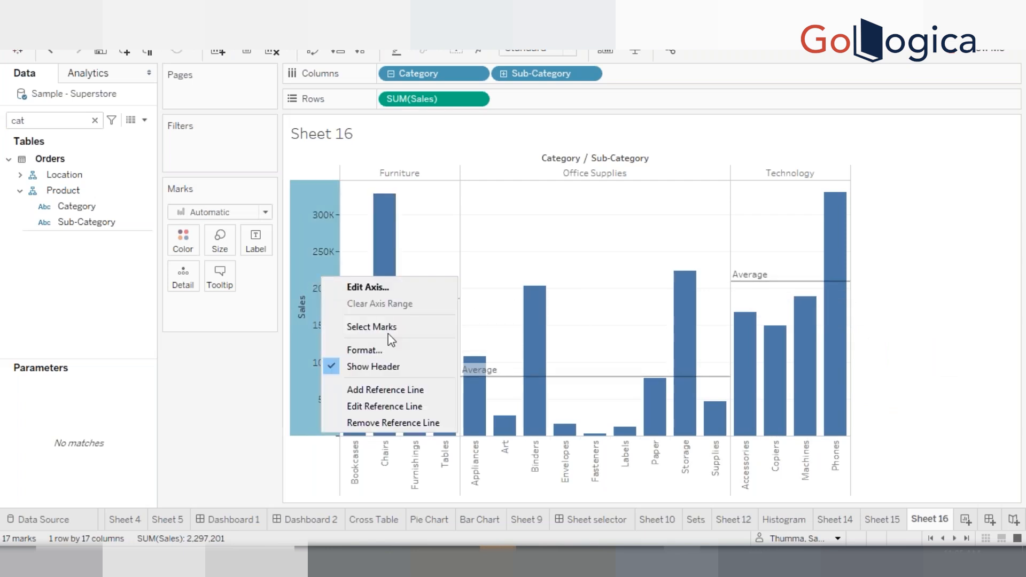
{"action": "left_click", "coordinate": [381, 405]}
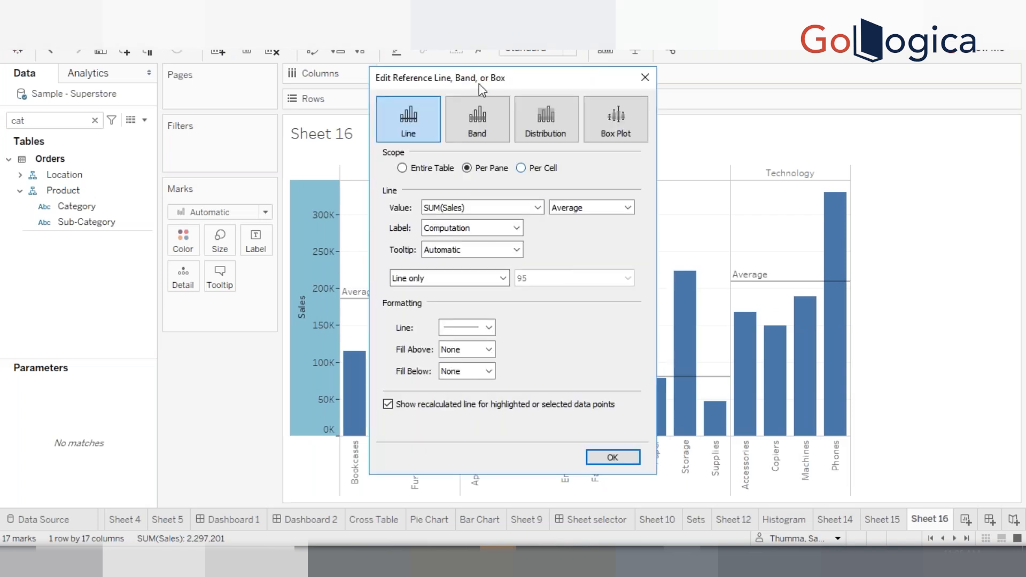
{"action": "left_click_drag", "start_coordinate": [469, 80], "coordinate": [783, 107]}
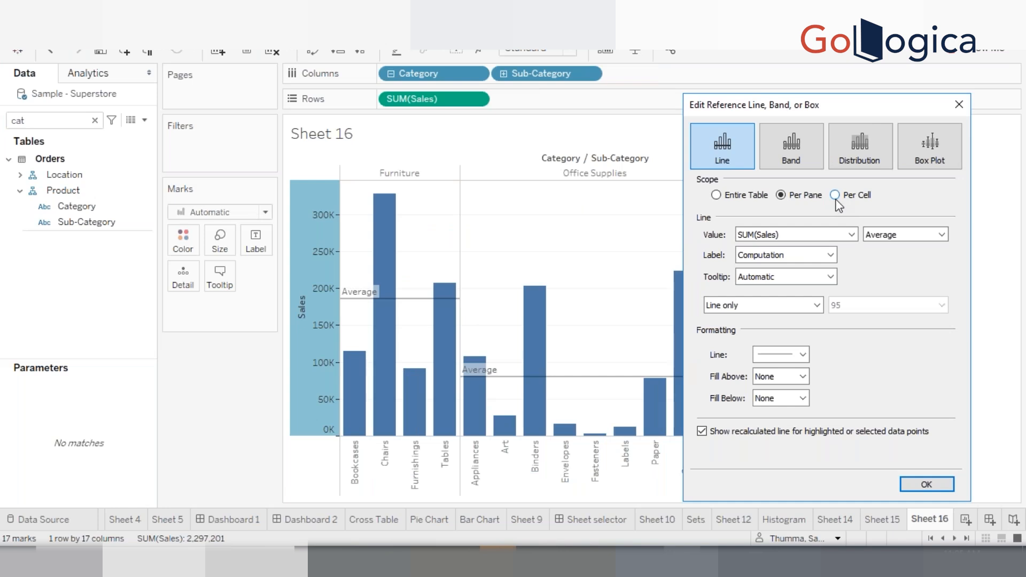
{"action": "left_click", "coordinate": [837, 202]}
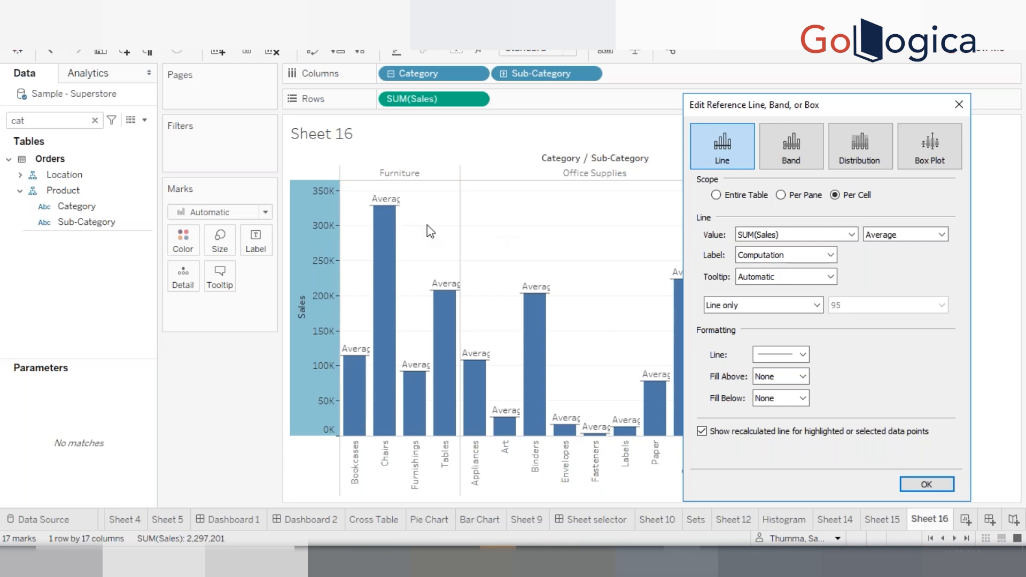
Try a Value label and then a custom label reading number for the reference line
{"action": "left_click", "coordinate": [781, 260]}
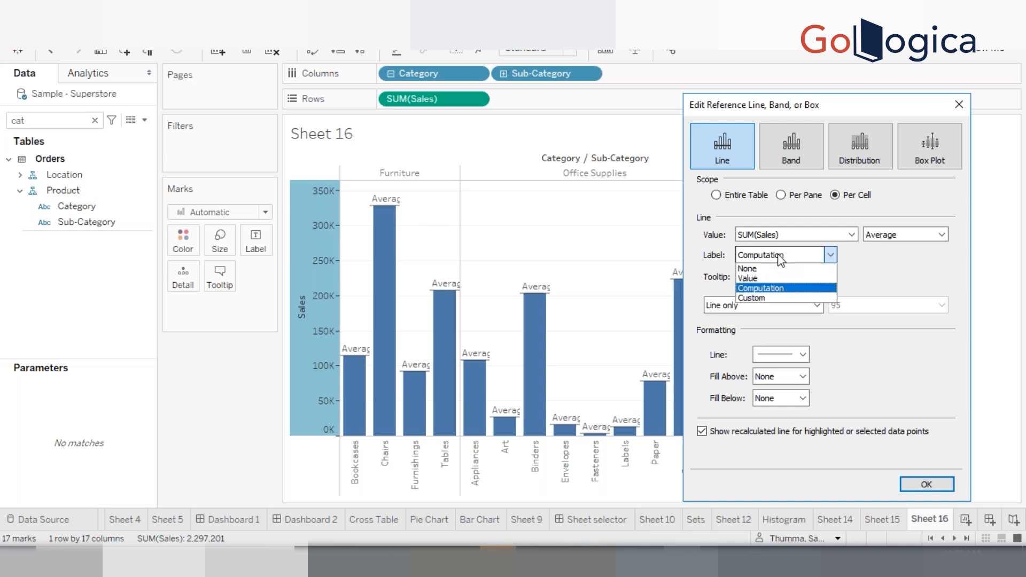
{"action": "left_click", "coordinate": [765, 279]}
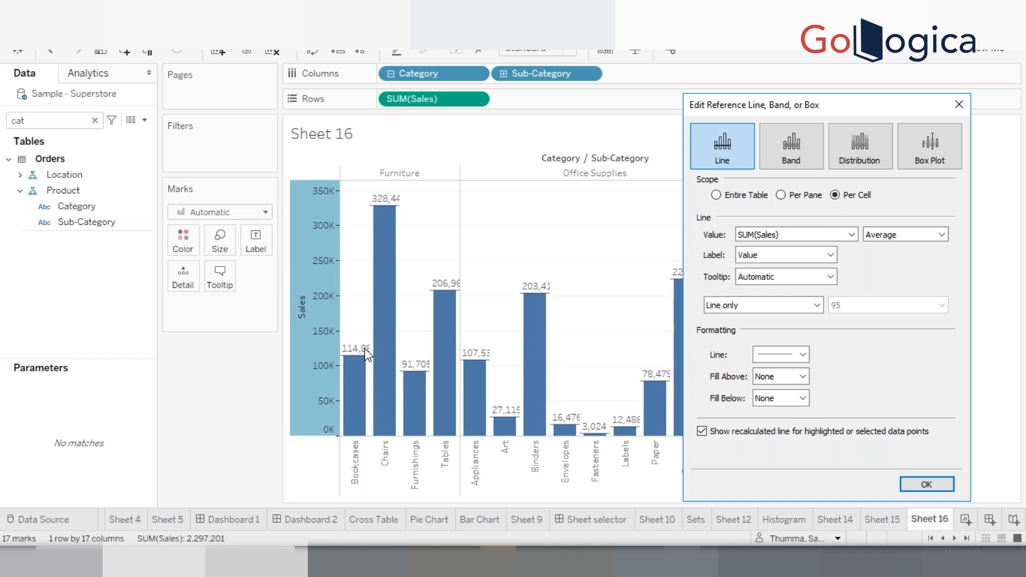
{"action": "left_click", "coordinate": [779, 257]}
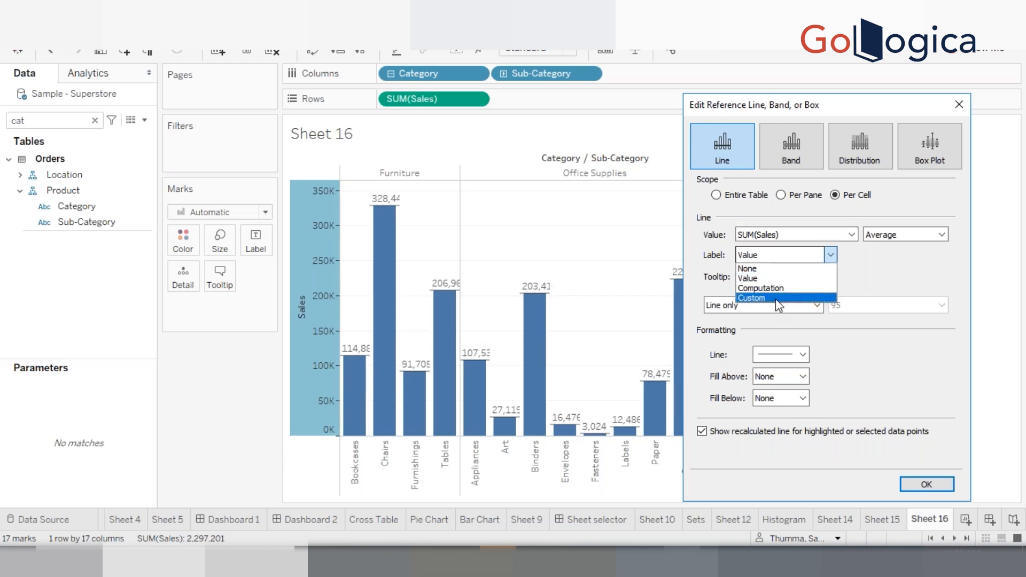
{"action": "key", "text": "Escape"}
{"action": "left_click", "coordinate": [776, 300]}
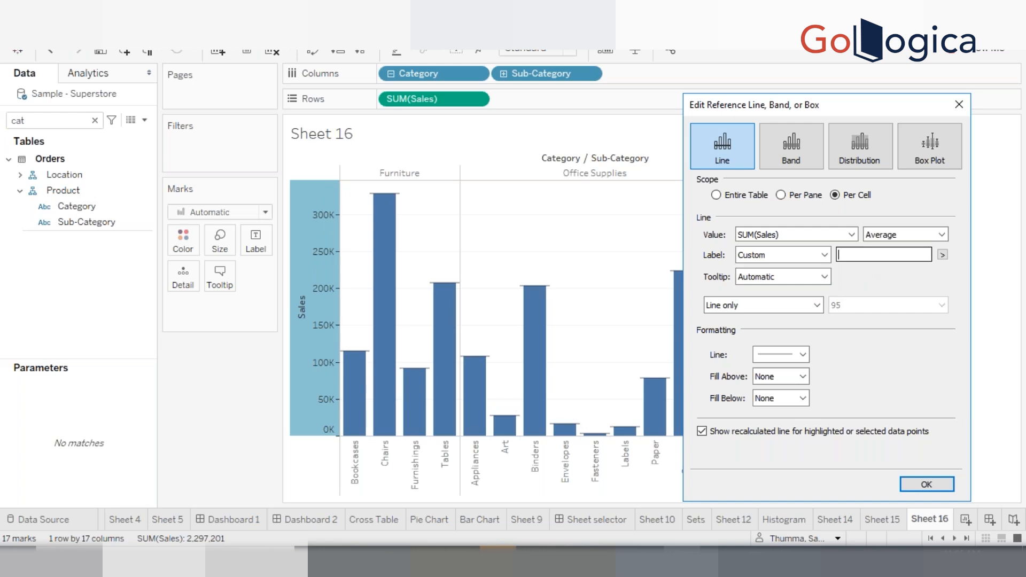
{"action": "type", "text": "number"}
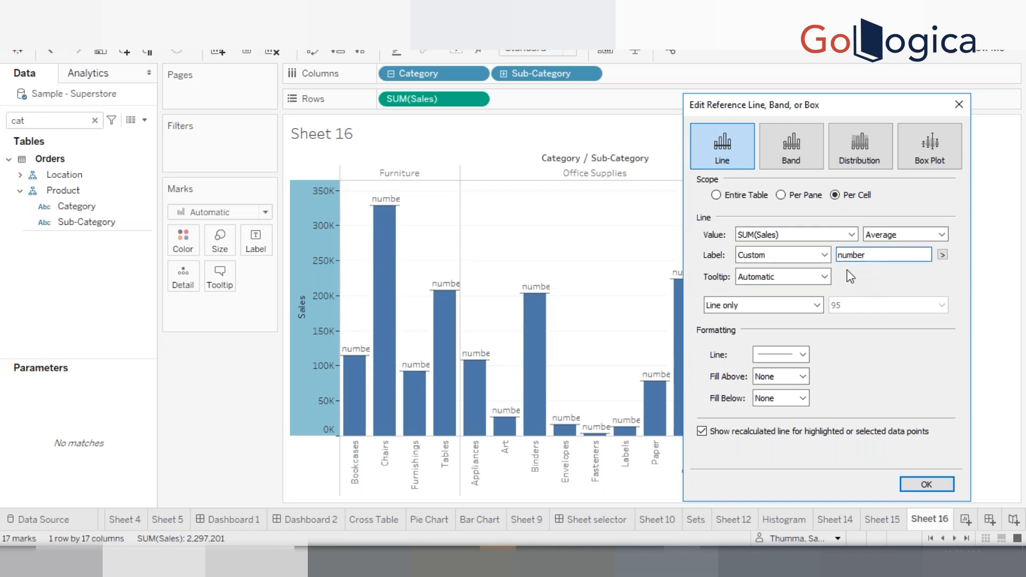
Set the reference line's label to None
{"action": "left_click", "coordinate": [824, 255]}
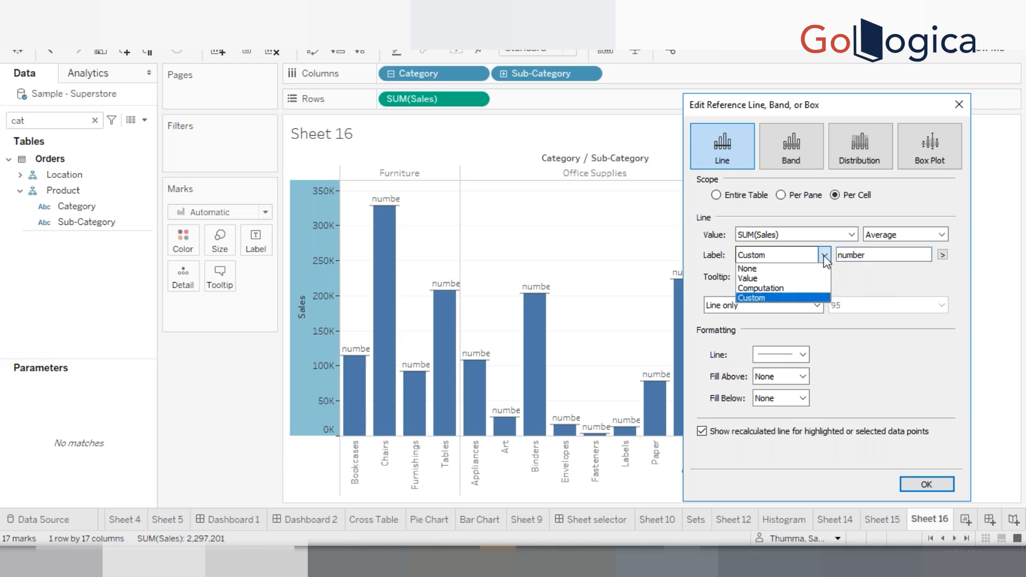
{"action": "left_click", "coordinate": [779, 270]}
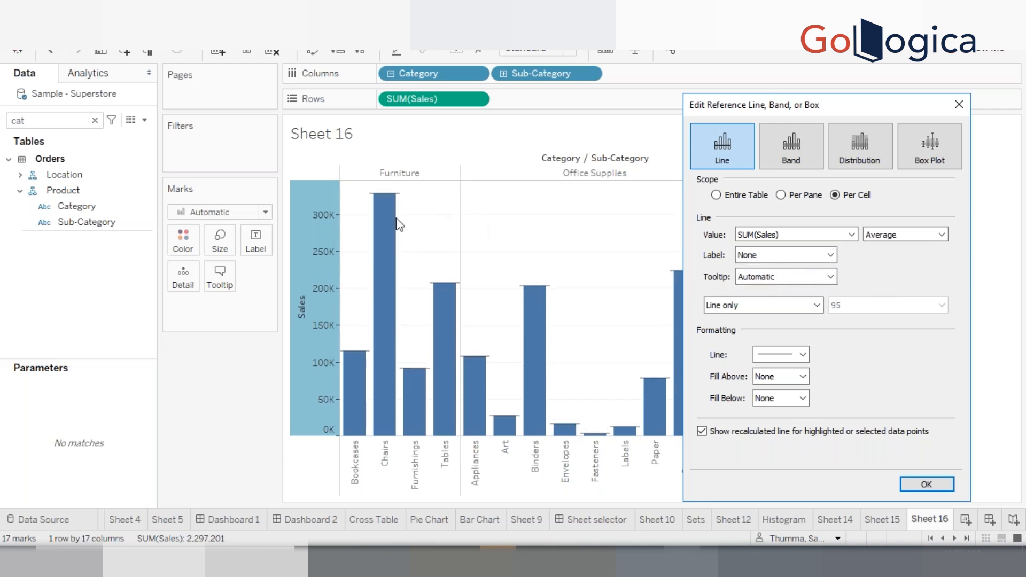
Switch the reference line to a Constant value of 200000 and try Per Pane scope
{"action": "left_click", "coordinate": [917, 238]}
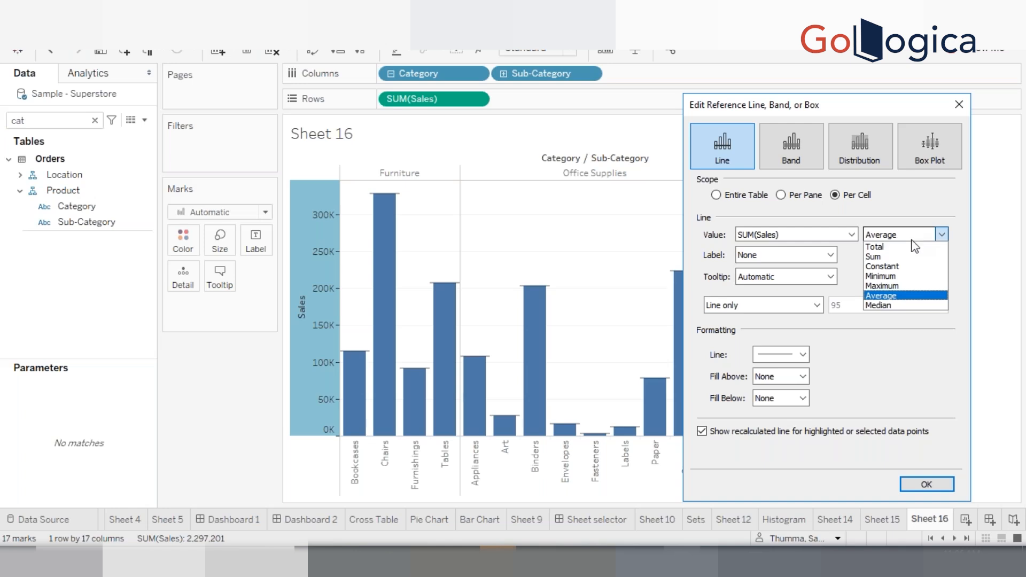
{"action": "left_click", "coordinate": [898, 270]}
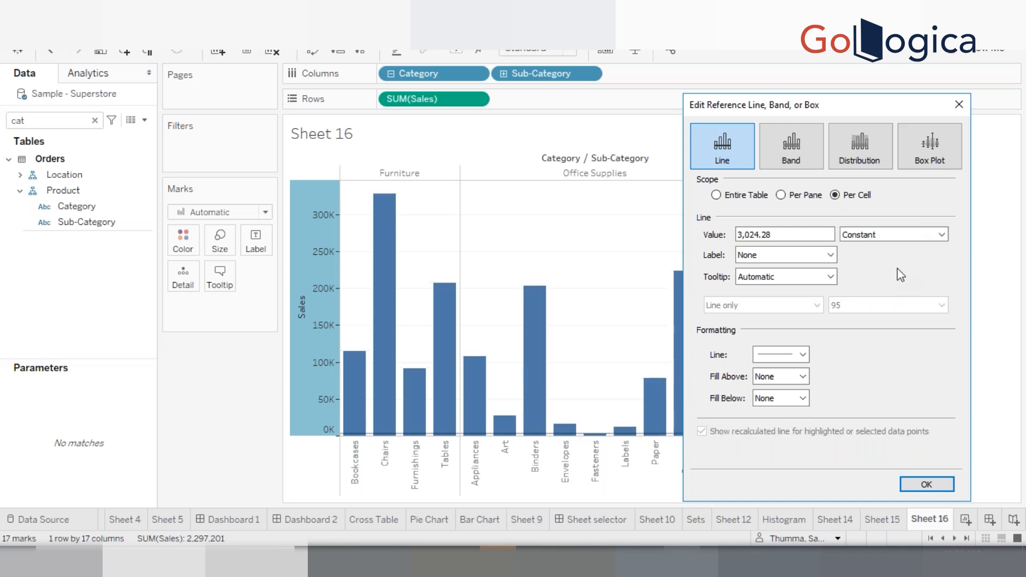
{"action": "double_click", "coordinate": [777, 235]}
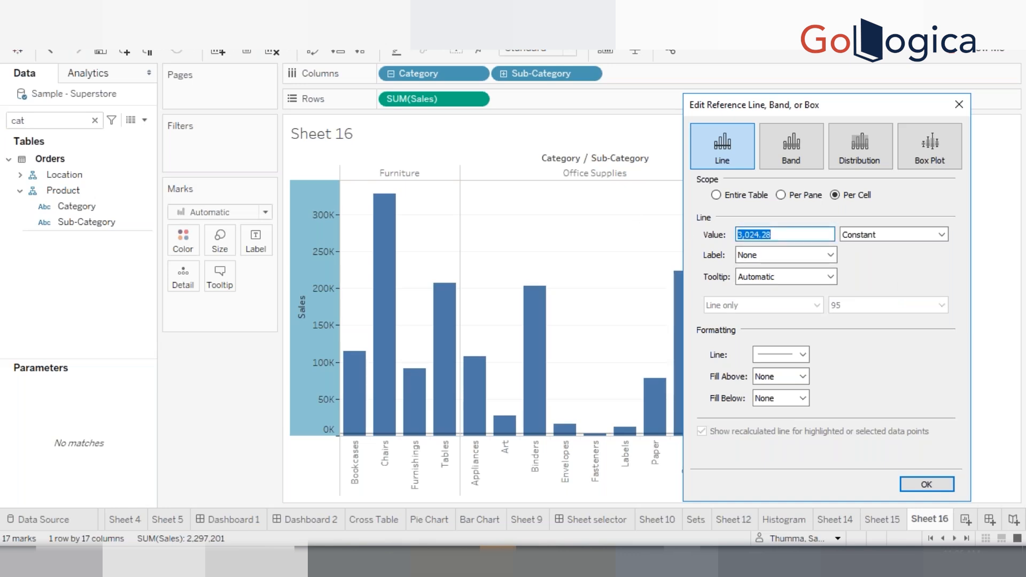
{"action": "type", "text": "200000"}
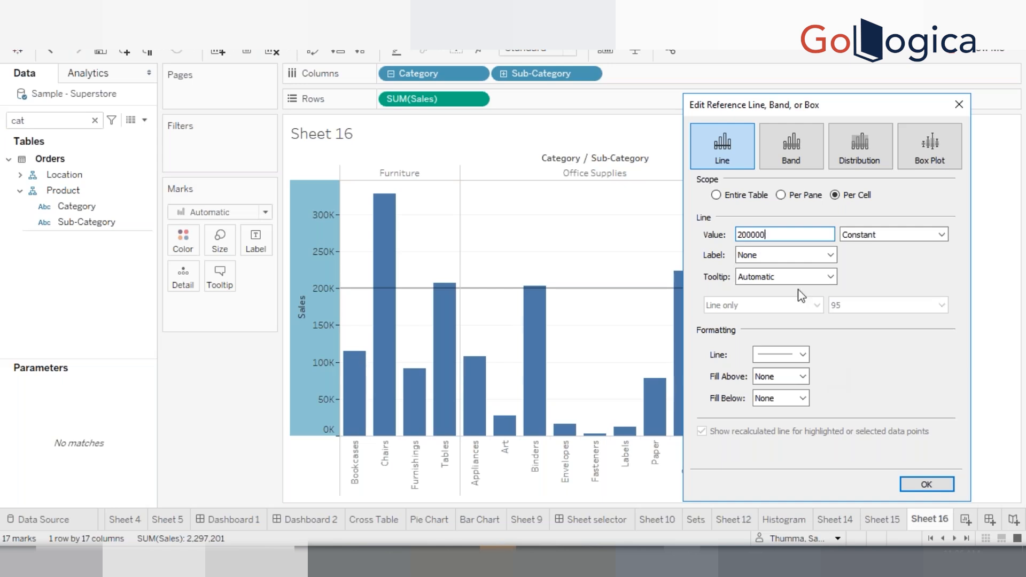
{"action": "left_click", "coordinate": [799, 199]}
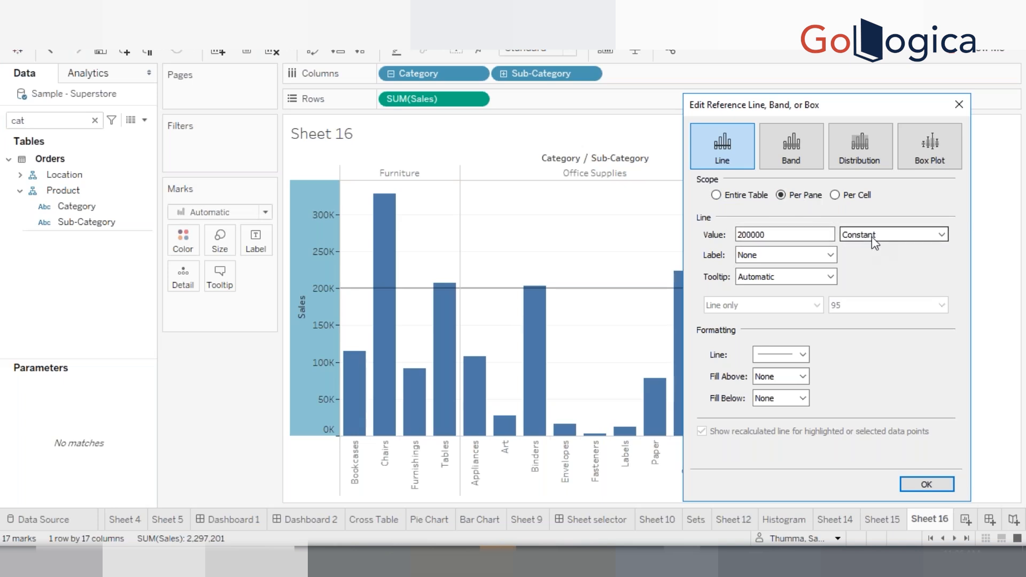
Return the line to Entire Table scope and try Sum before setting the aggregation back to Average
{"action": "left_click", "coordinate": [722, 195]}
{"action": "left_click", "coordinate": [903, 244]}
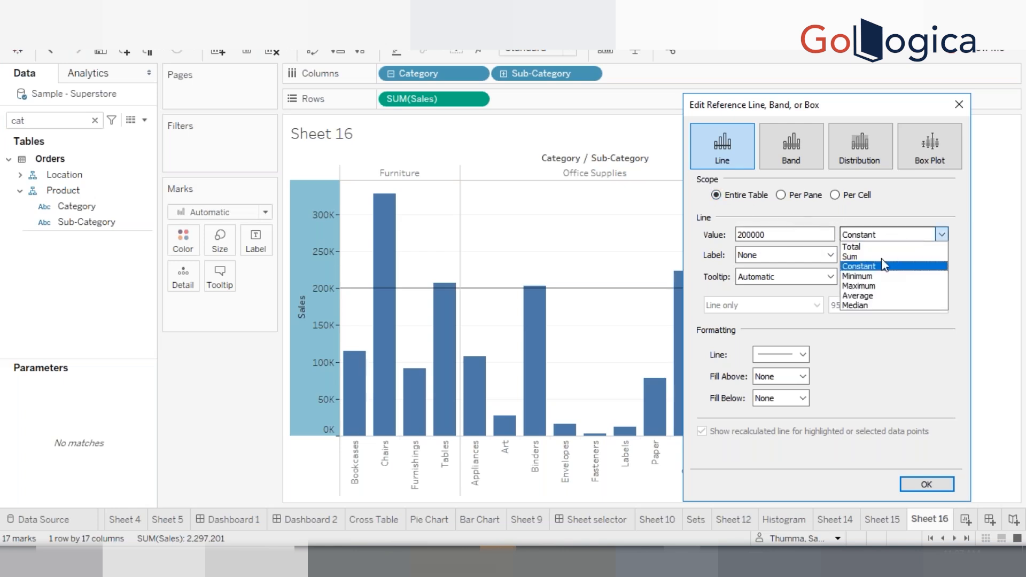
{"action": "left_click", "coordinate": [879, 264]}
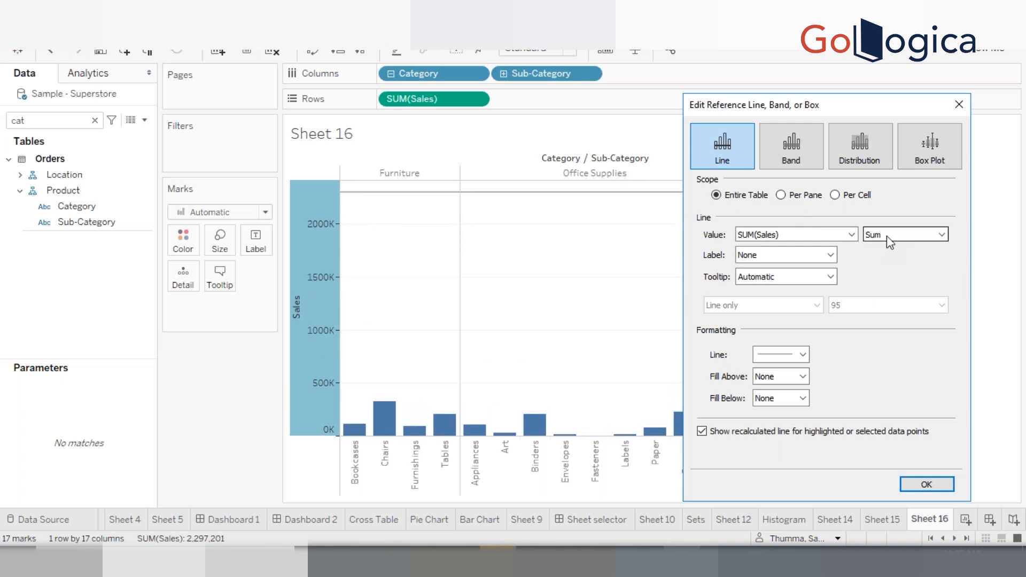
{"action": "left_click", "coordinate": [887, 239]}
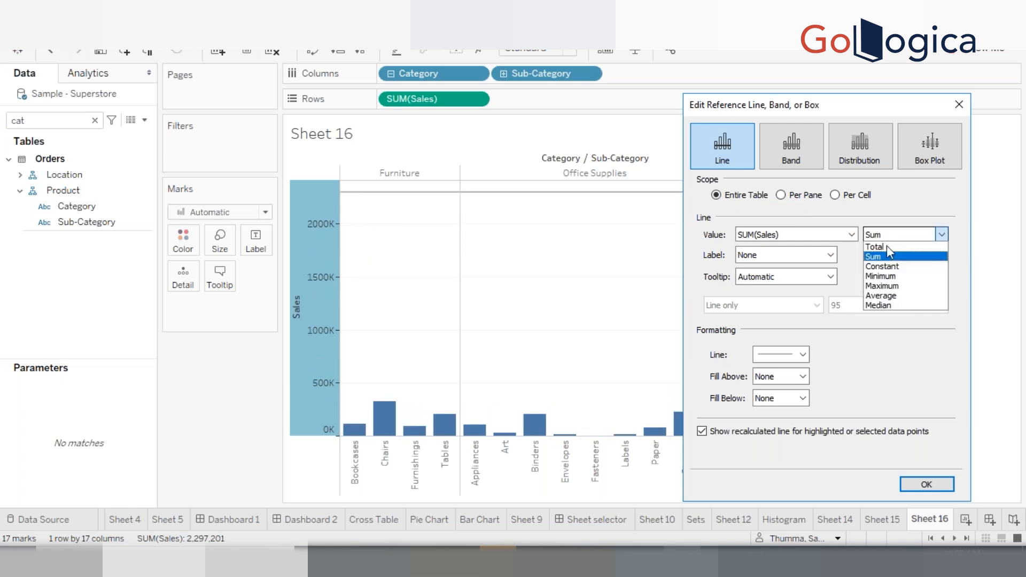
{"action": "left_click", "coordinate": [890, 295]}
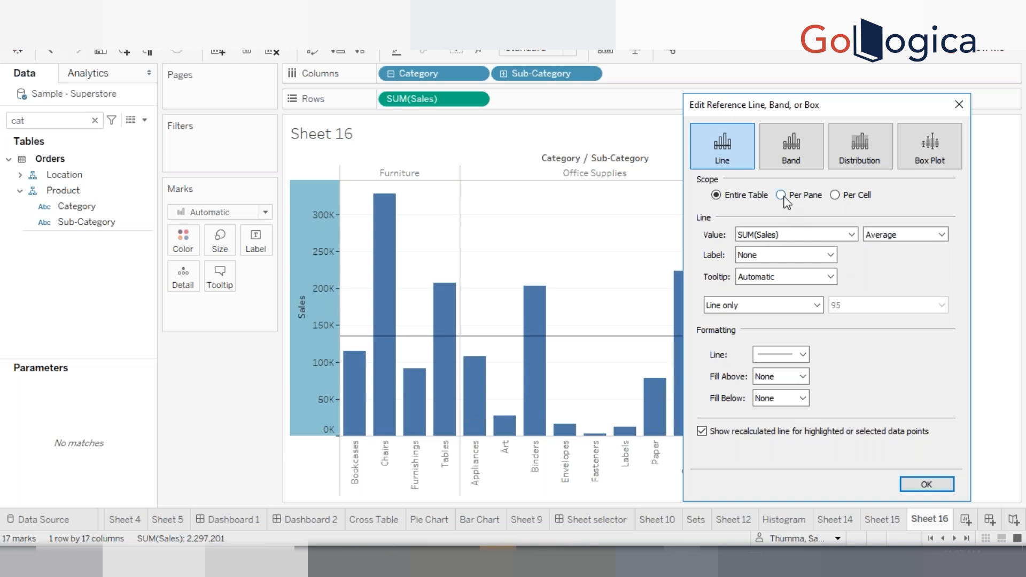
Preview Per Pane and Per Cell scopes on the average line before returning to Entire Table
{"action": "left_click", "coordinate": [782, 196]}
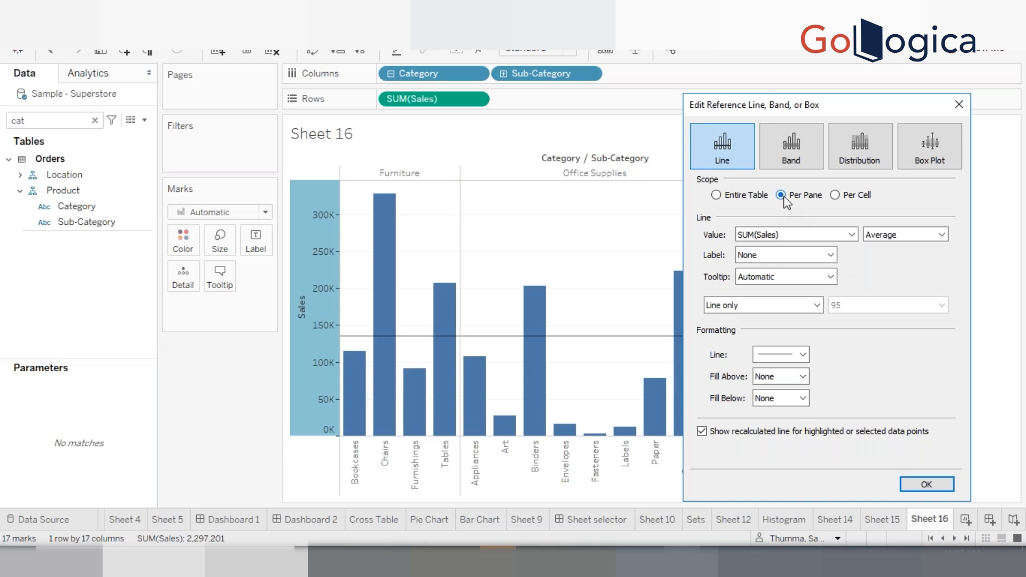
{"action": "left_click", "coordinate": [834, 196]}
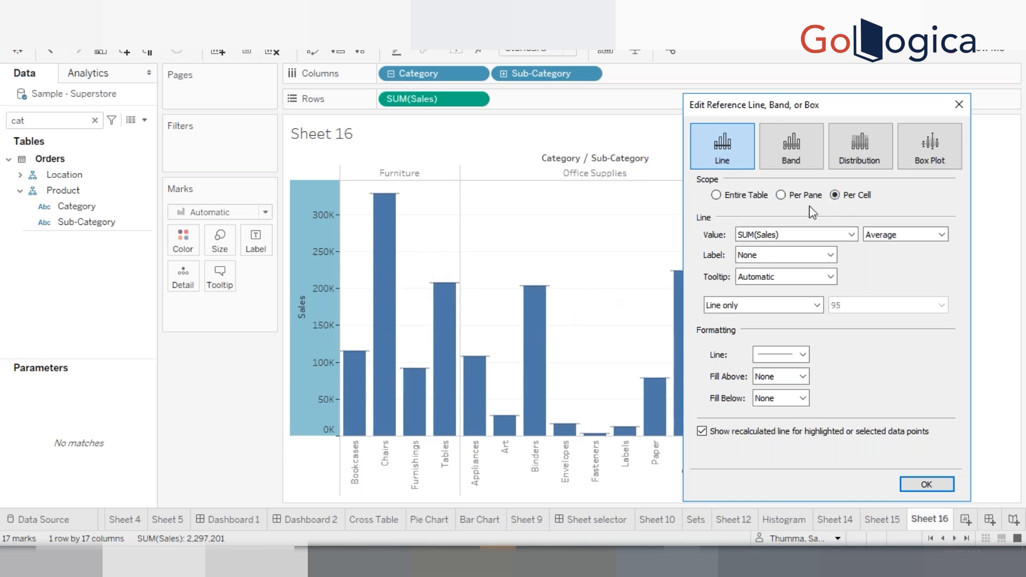
{"action": "left_click", "coordinate": [788, 196]}
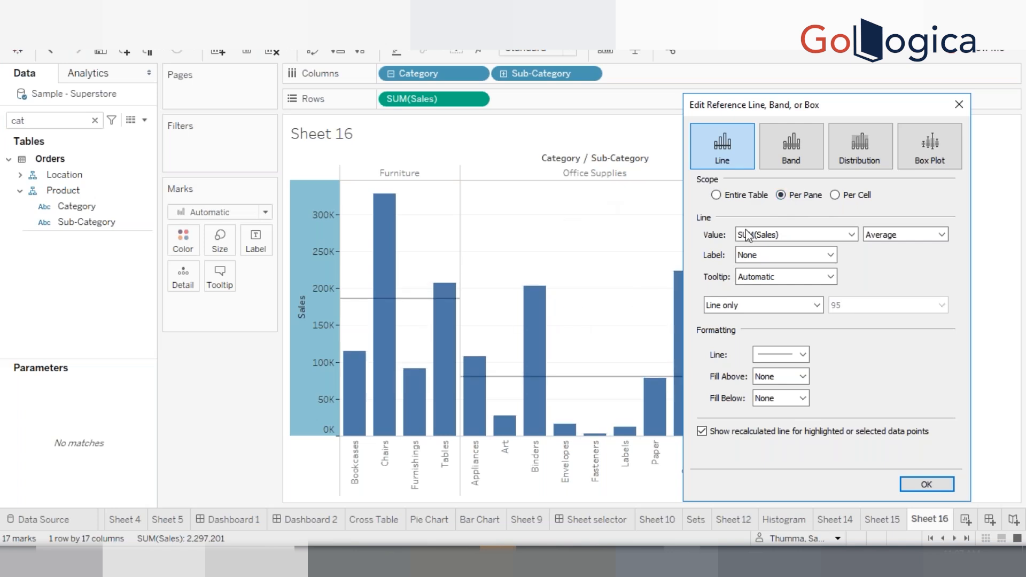
{"action": "left_click", "coordinate": [727, 197]}
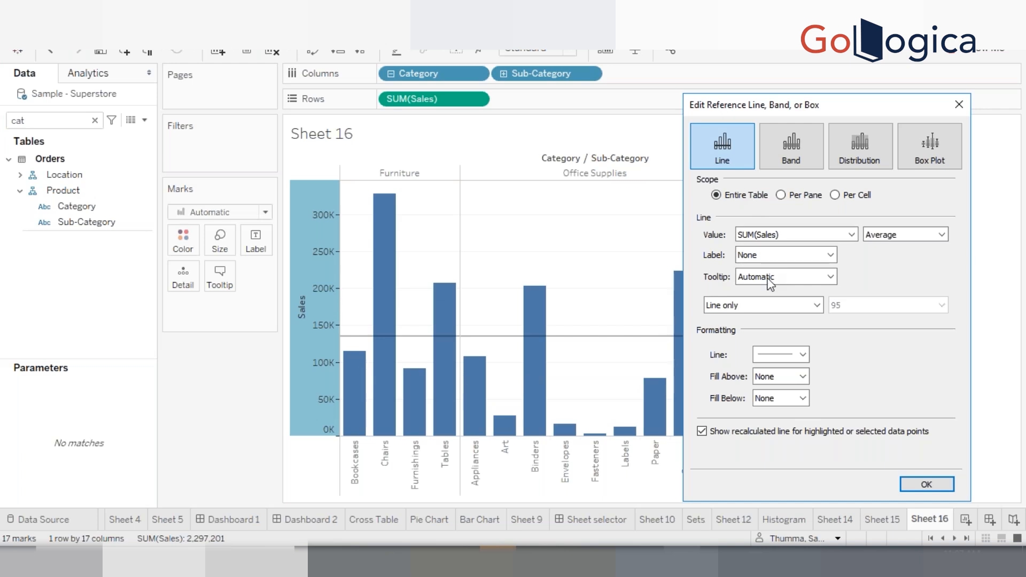
Review the tooltip options and confirm the reference line settings
{"action": "left_click", "coordinate": [768, 279]}
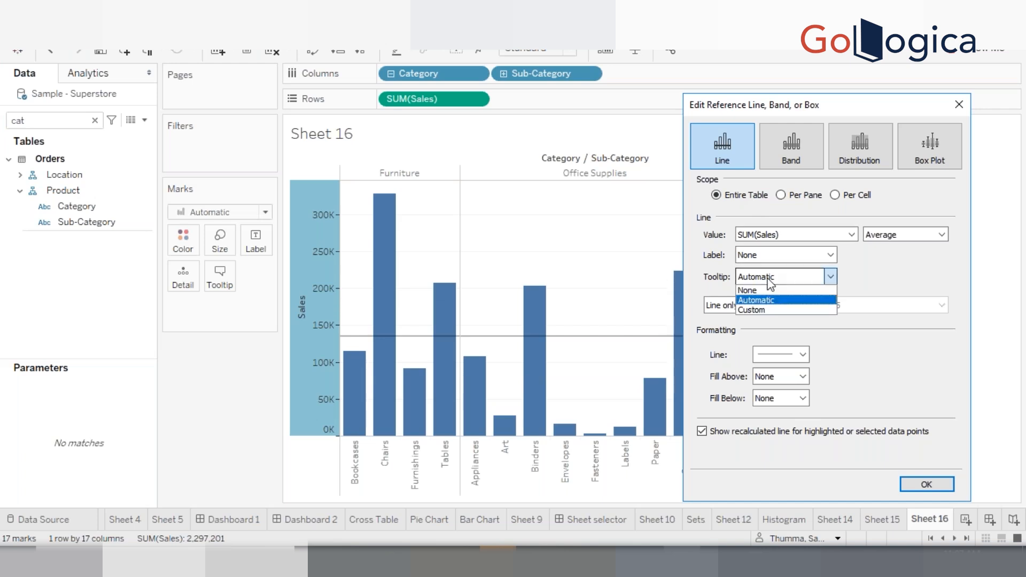
{"action": "left_click", "coordinate": [925, 270]}
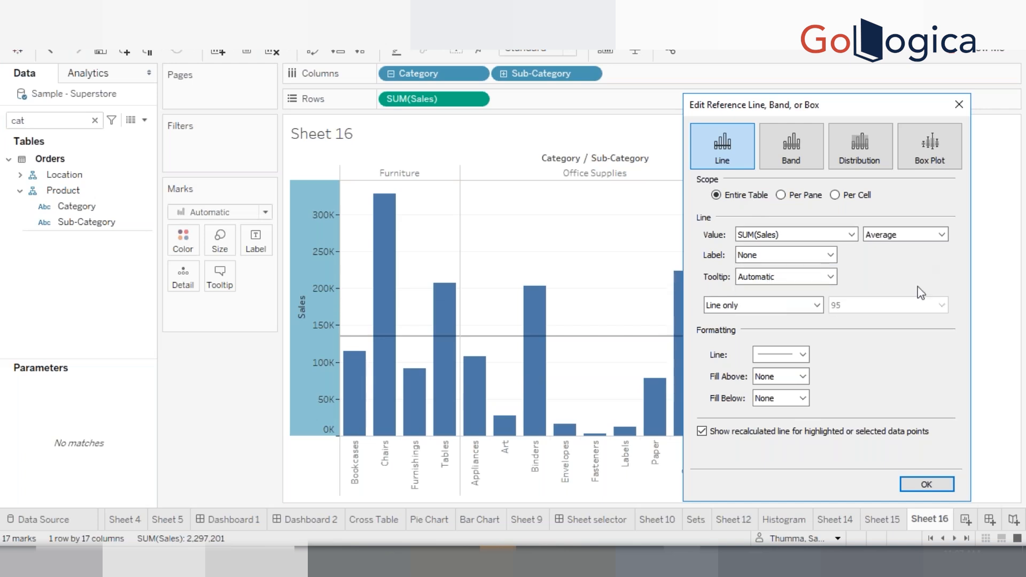
{"action": "left_click", "coordinate": [926, 483]}
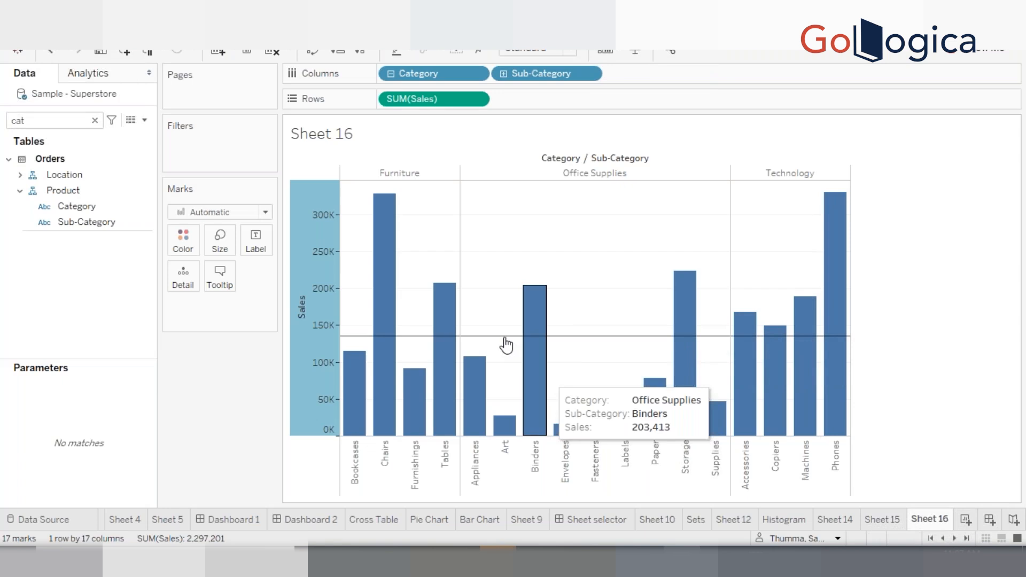
Reopen the Sales axis reference line editor and set its tooltip to Custom
{"action": "mouse_move", "coordinate": [505, 343]}
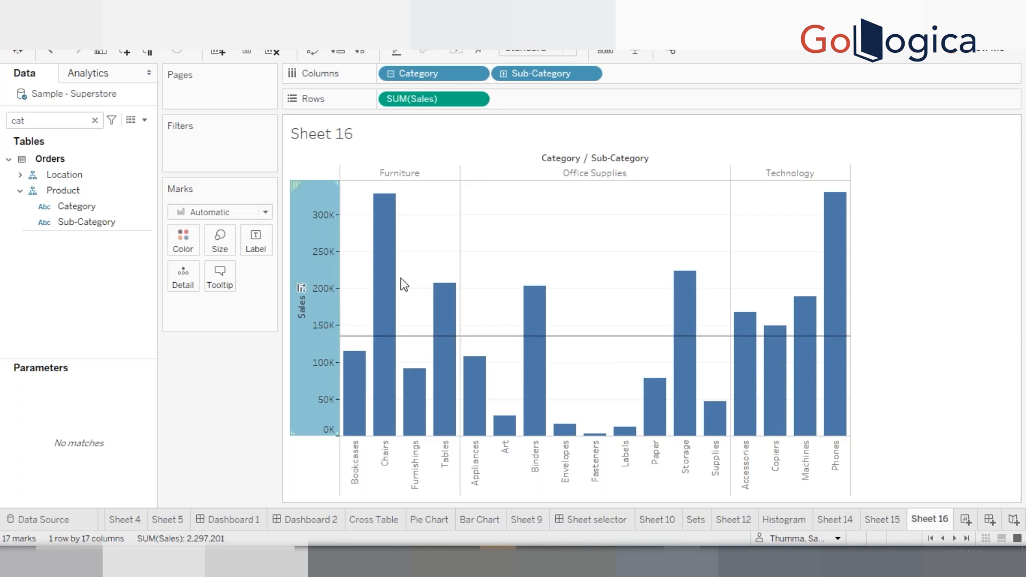
{"action": "mouse_move", "coordinate": [393, 280]}
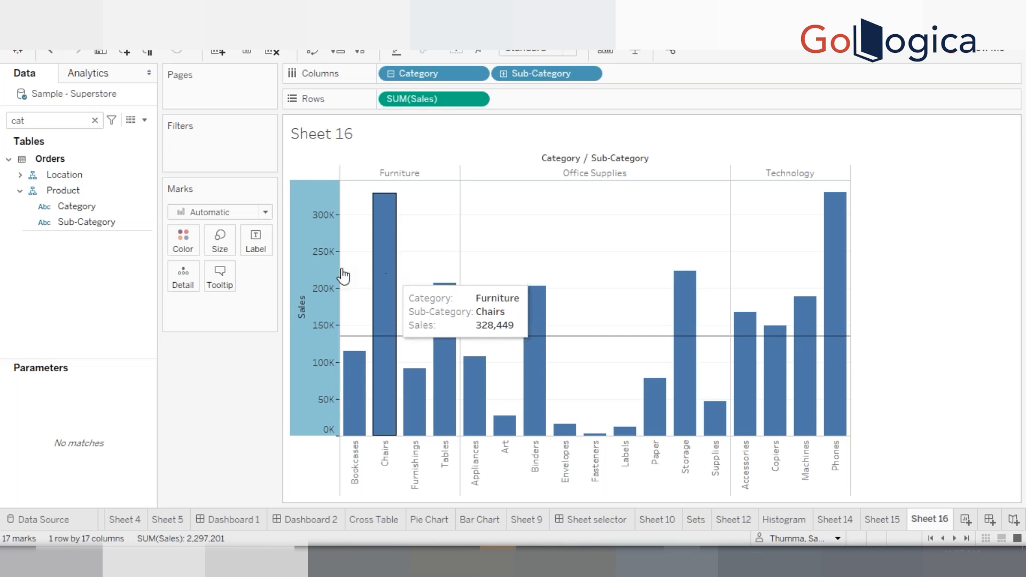
{"action": "mouse_move", "coordinate": [300, 288]}
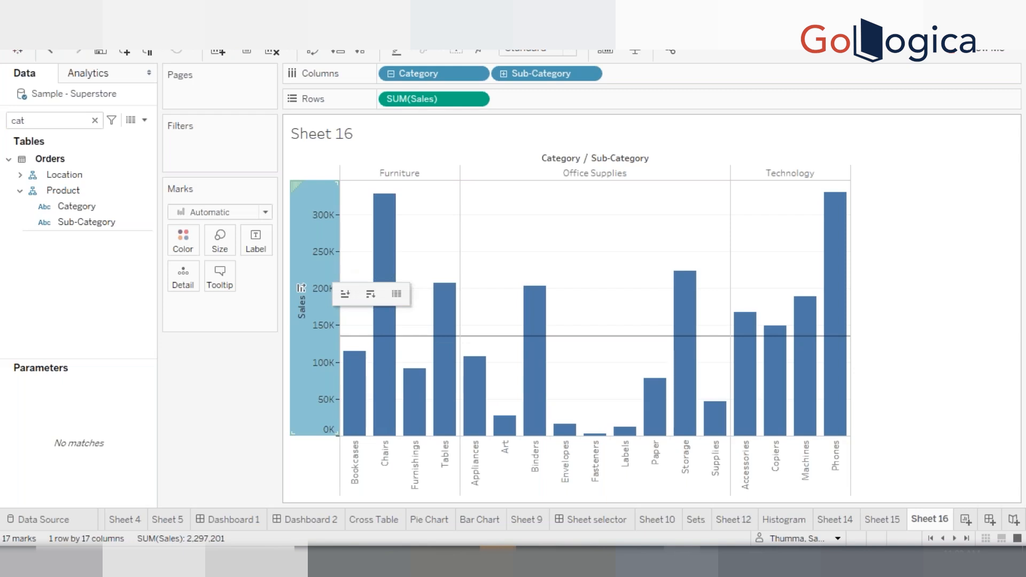
{"action": "right_click", "coordinate": [320, 272]}
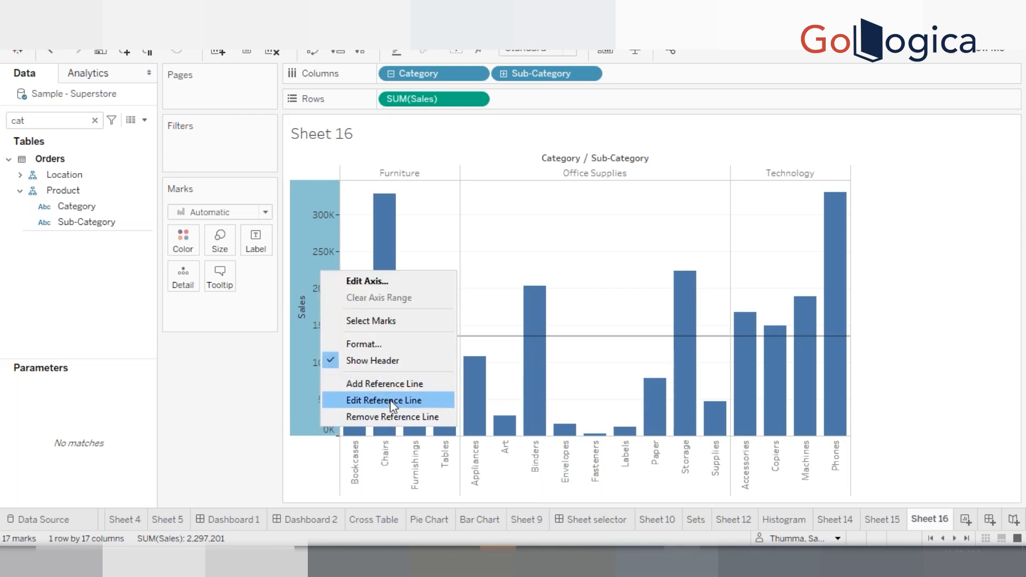
{"action": "left_click", "coordinate": [391, 402]}
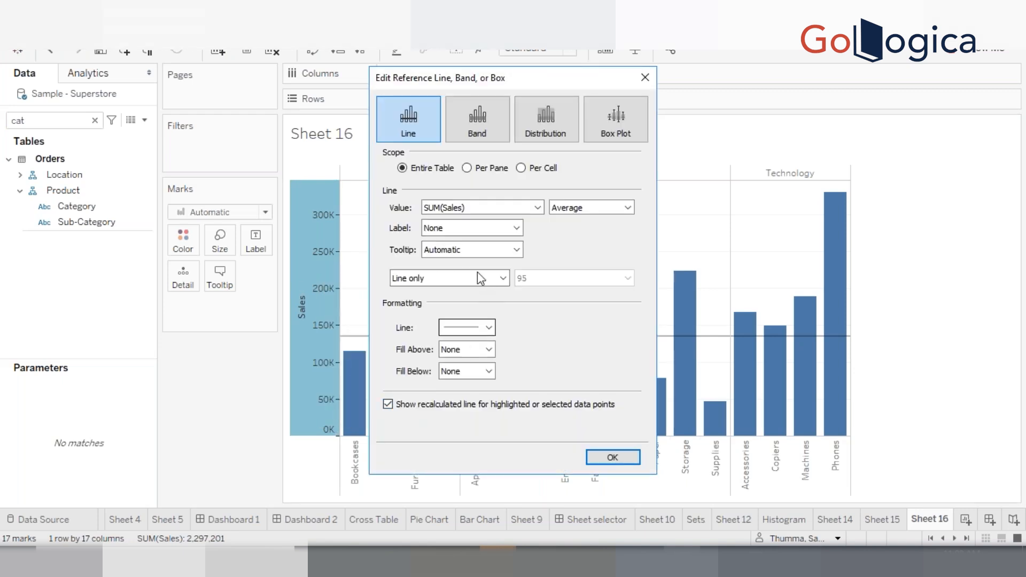
{"action": "left_click", "coordinate": [470, 253]}
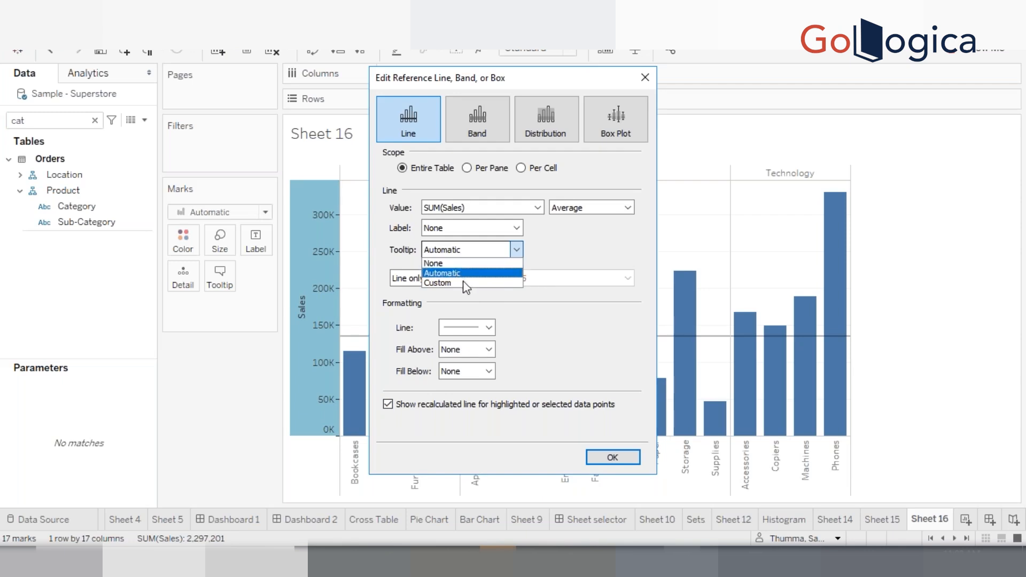
{"action": "left_click", "coordinate": [467, 283]}
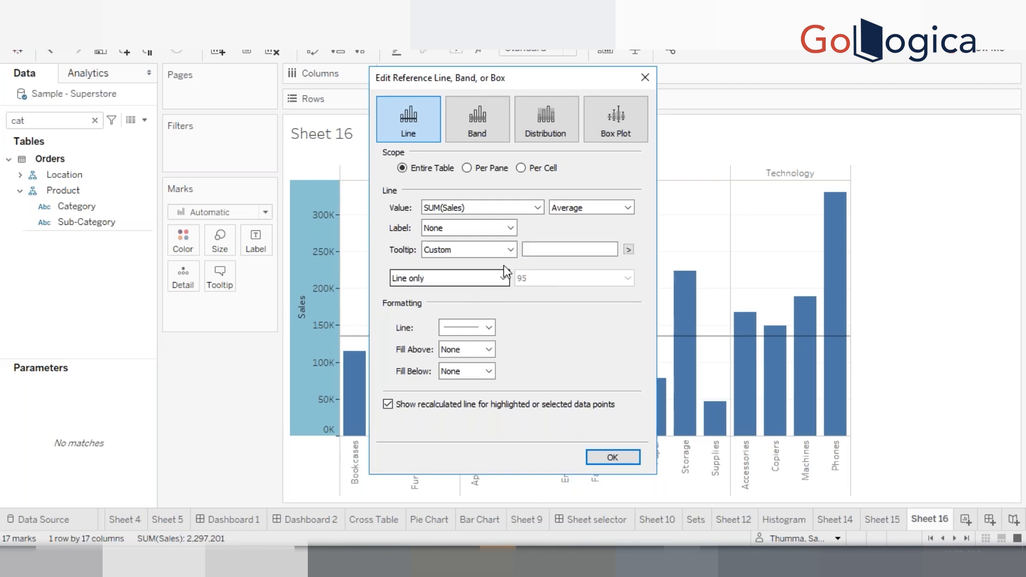
{"action": "left_click", "coordinate": [629, 250]}
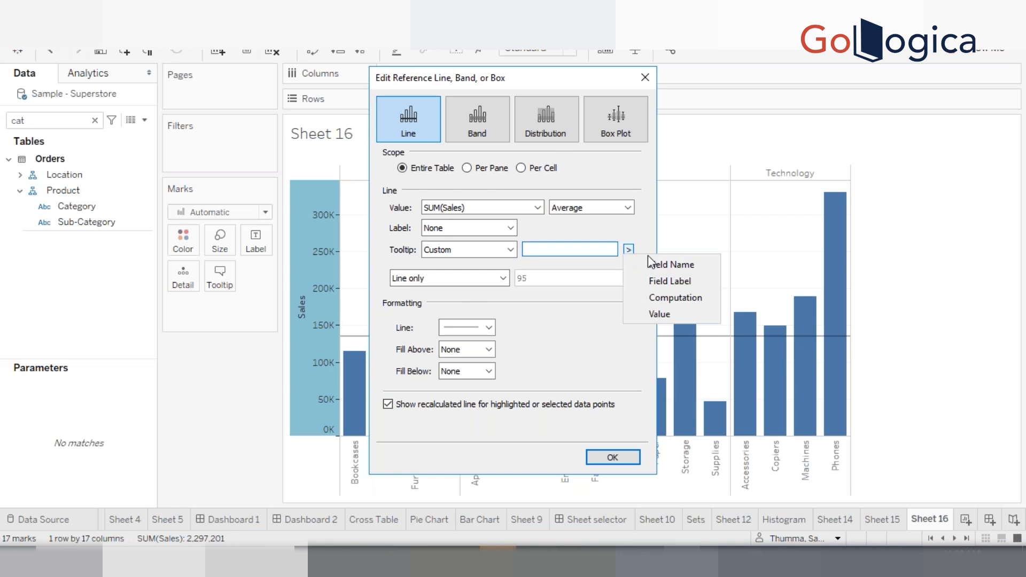
Write the custom tooltip as Avg= followed by the inserted Value field and apply it
{"action": "left_click", "coordinate": [561, 250]}
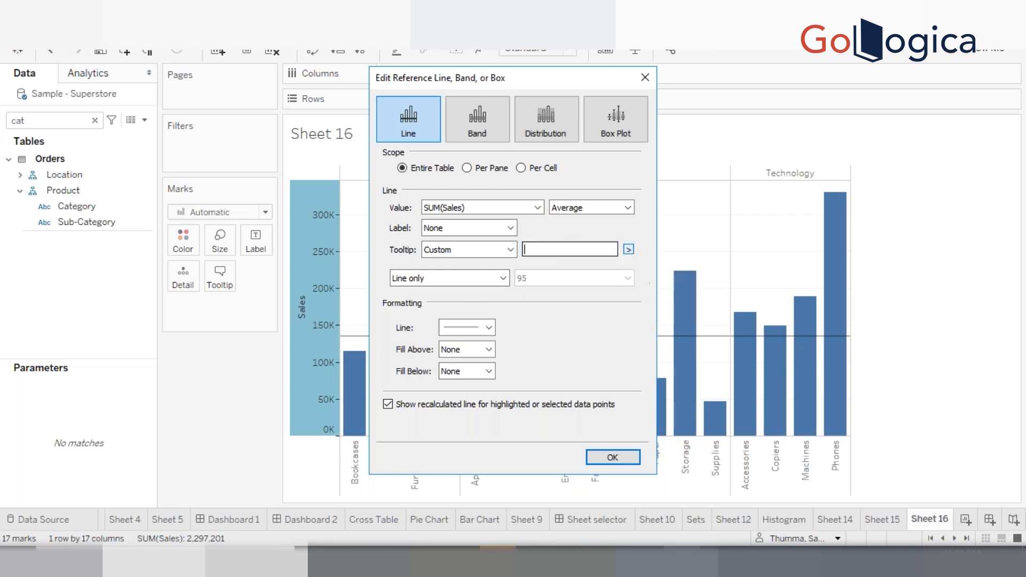
{"action": "type", "text": "Numbe"}
{"action": "key", "text": "BackSpace"}
{"action": "key", "text": "BackSpace"}
{"action": "key", "text": "BackSpace"}
{"action": "key", "text": "BackSpace"}
{"action": "key", "text": "BackSpace"}
{"action": "type", "text": "Aver"}
{"action": "key", "text": "BackSpace"}
{"action": "key", "text": "BackSpace"}
{"action": "type", "text": "gg"}
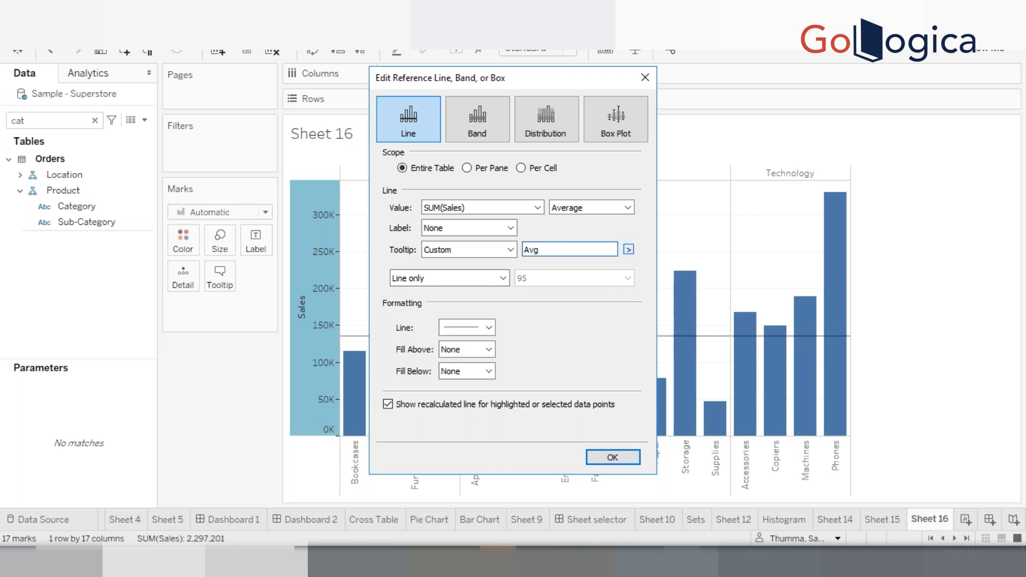
{"action": "type", "text": "="}
{"action": "left_click", "coordinate": [629, 249]}
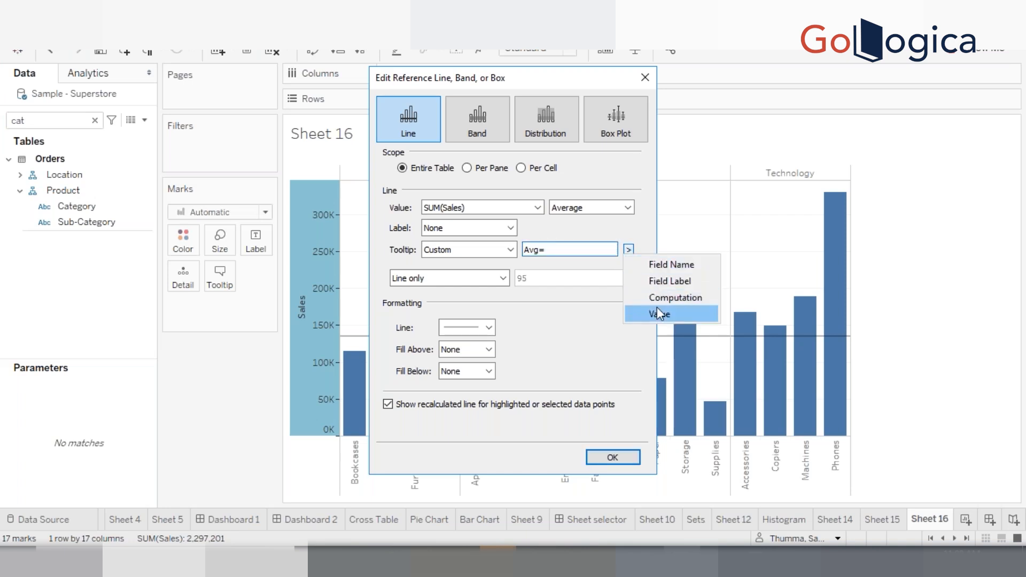
{"action": "left_click", "coordinate": [658, 310]}
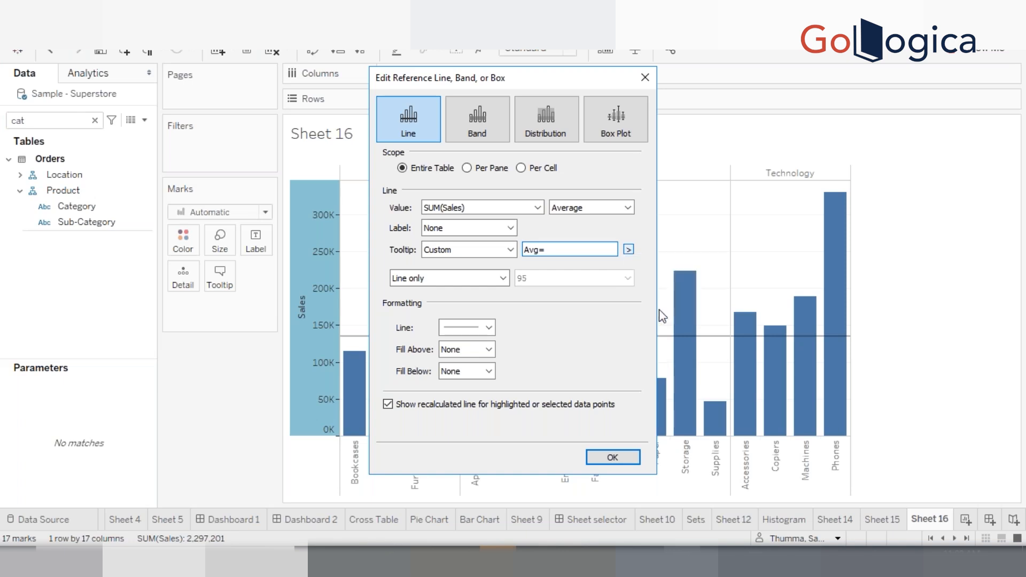
{"action": "left_click", "coordinate": [612, 457]}
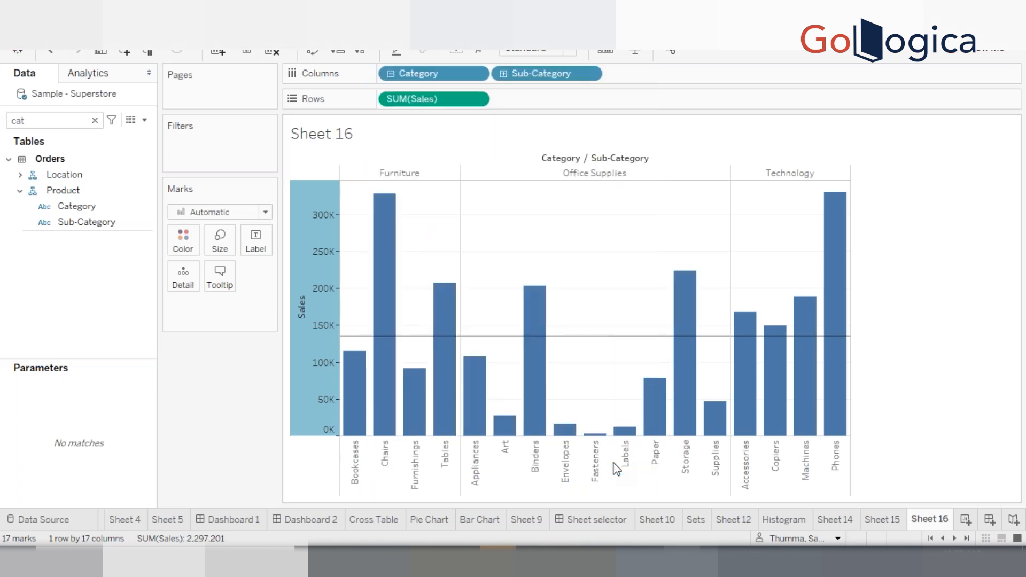
Add the Field Name placeholder to the average line's custom tooltip after the Avg=<Value> text and apply it
{"action": "mouse_move", "coordinate": [603, 337]}
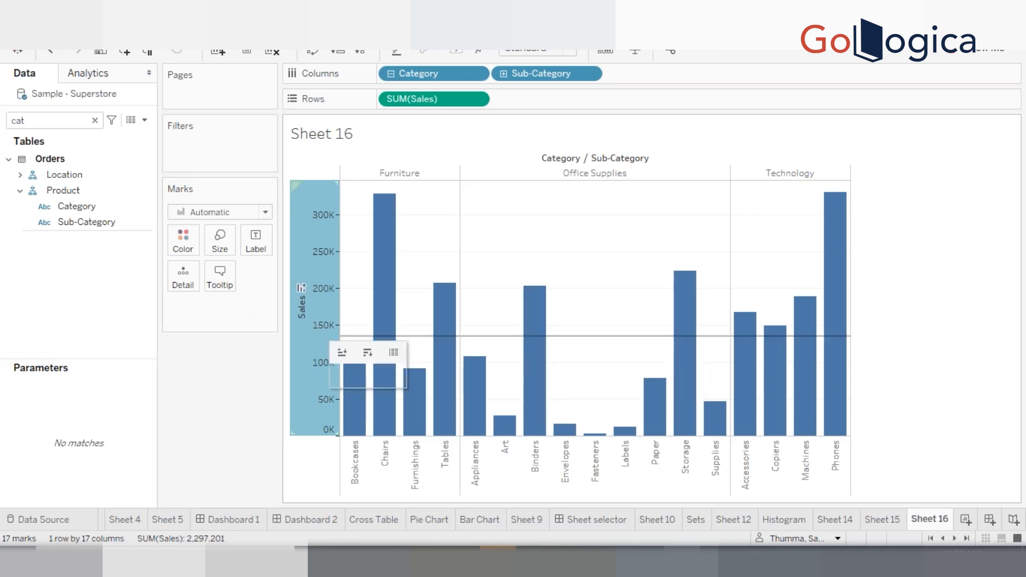
{"action": "right_click", "coordinate": [319, 331]}
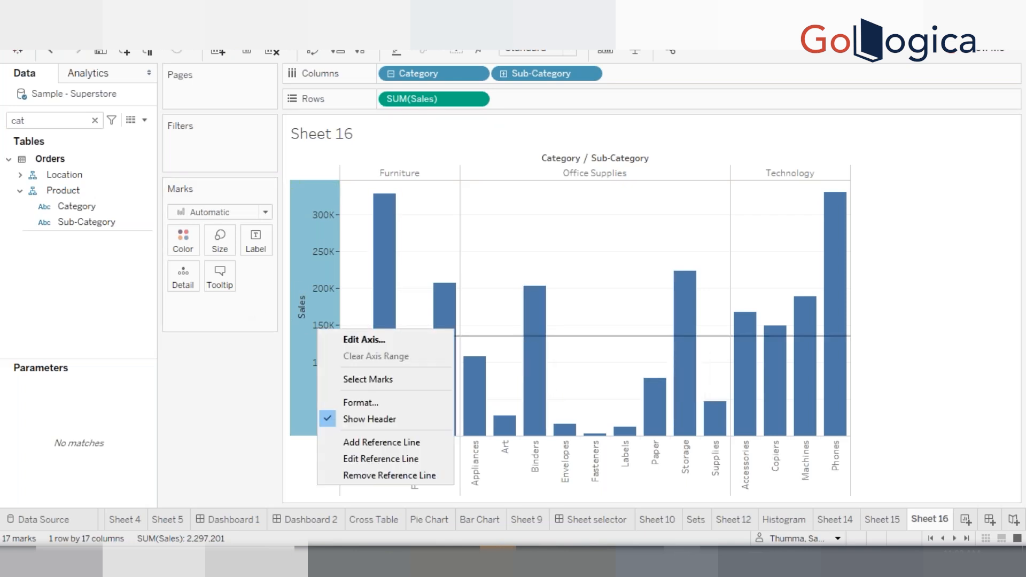
{"action": "left_click", "coordinate": [379, 458]}
{"action": "left_click", "coordinate": [592, 251]}
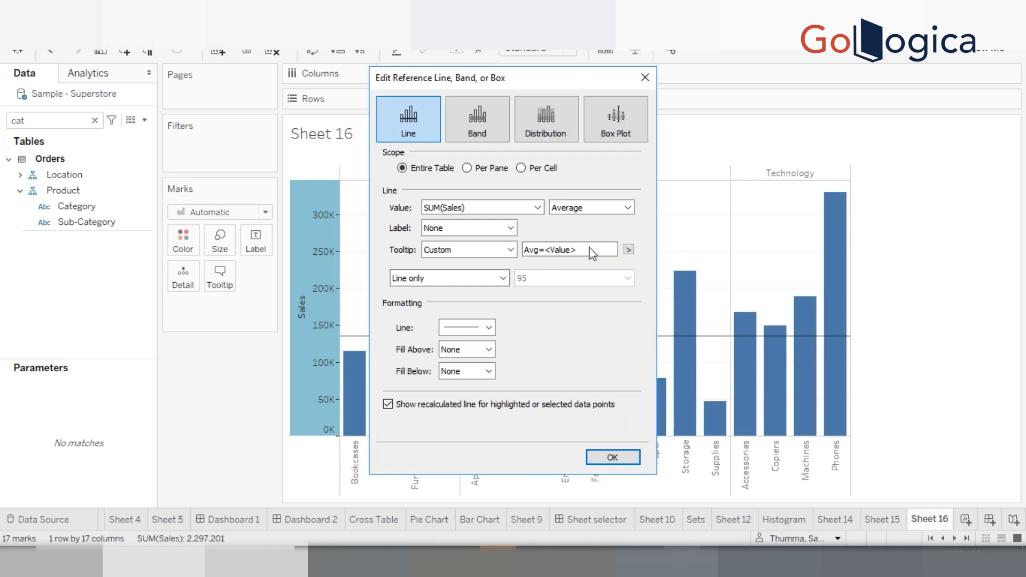
{"action": "left_click", "coordinate": [628, 249]}
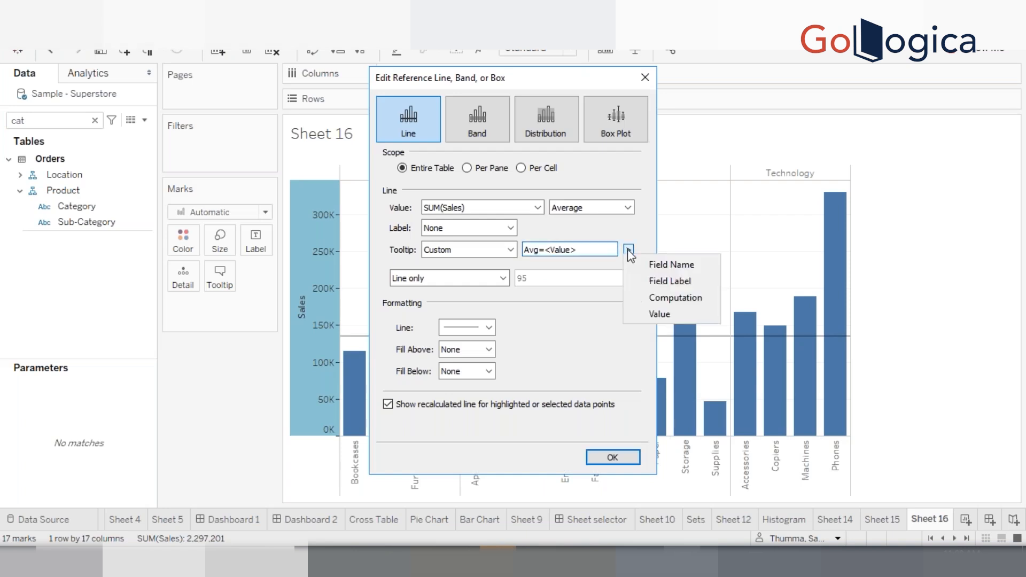
{"action": "left_click", "coordinate": [653, 273]}
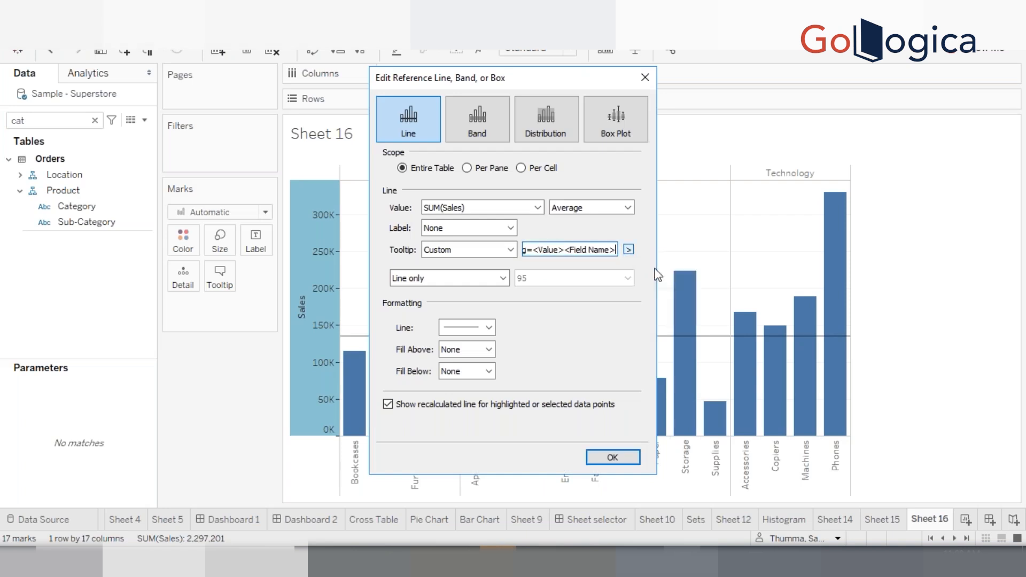
{"action": "left_click", "coordinate": [598, 458]}
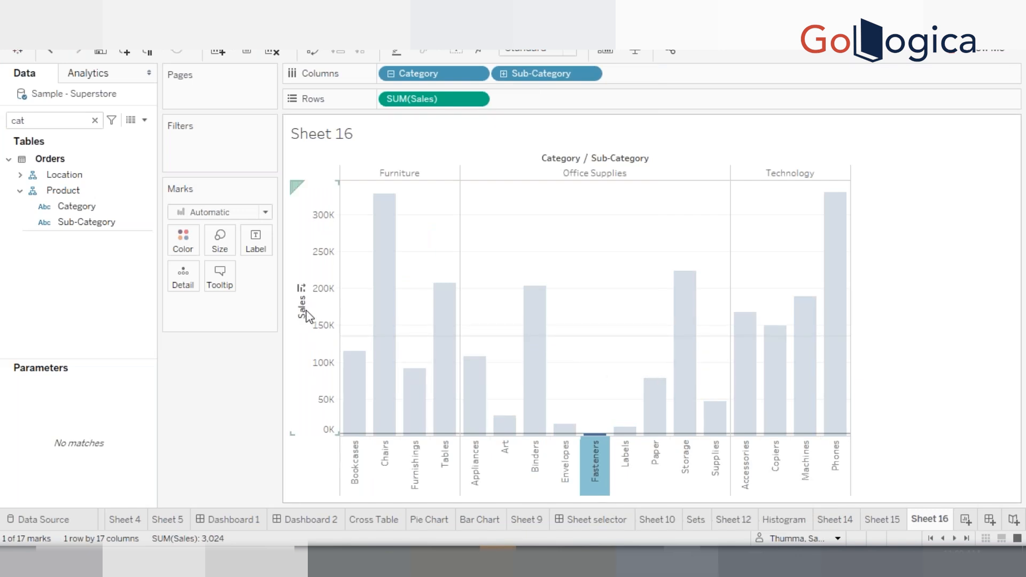
Add a reference band on the Sales axis spanning the Minimum to the Maximum of SUM(Sales) across the entire table
{"action": "left_click", "coordinate": [603, 322]}
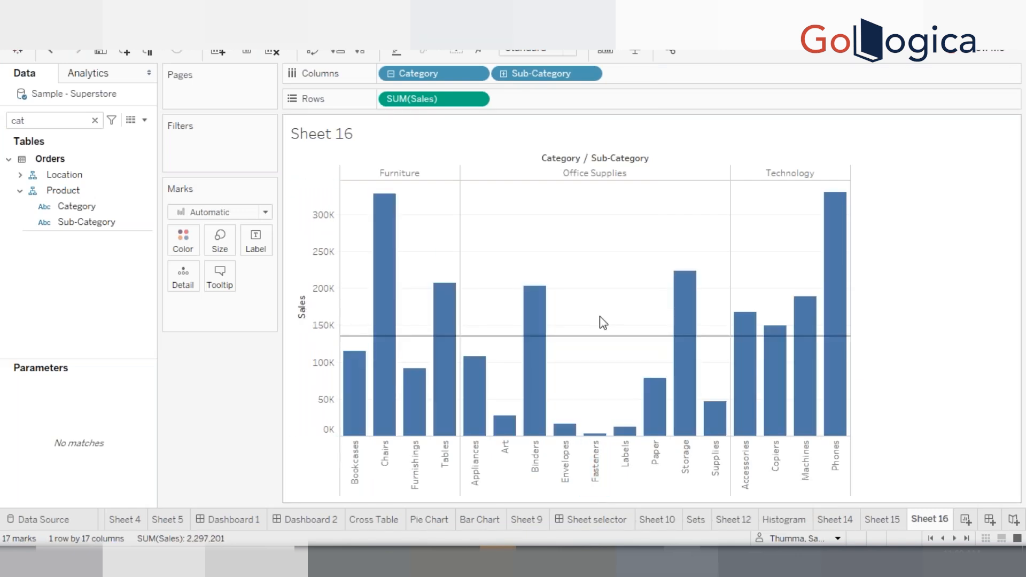
{"action": "right_click", "coordinate": [324, 341]}
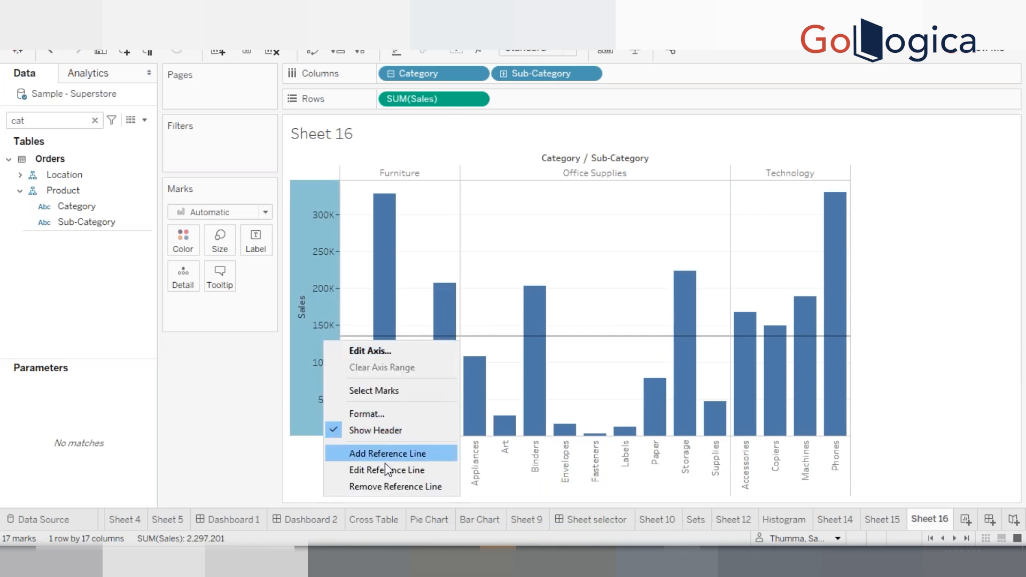
{"action": "left_click", "coordinate": [385, 463]}
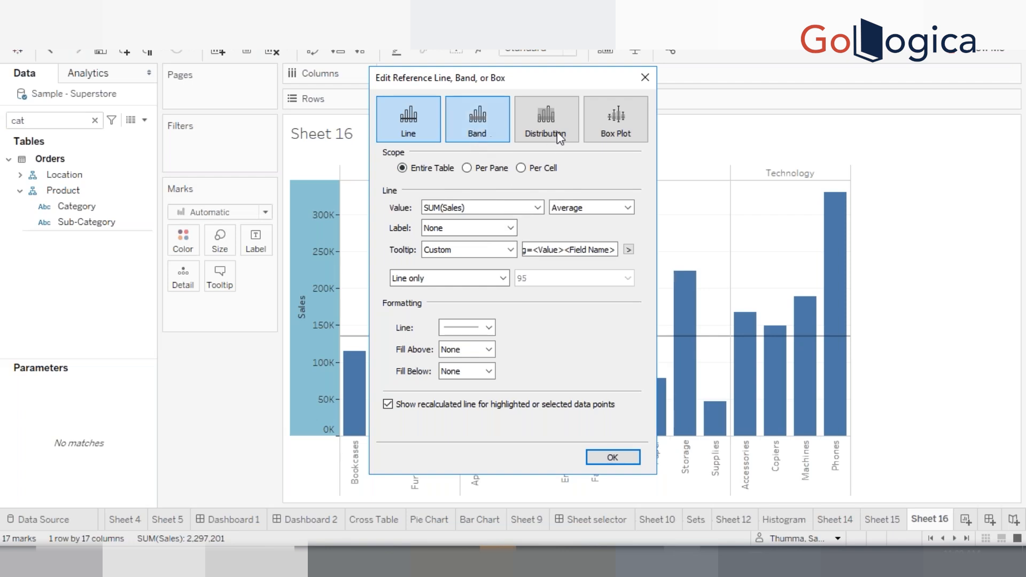
{"action": "left_click", "coordinate": [484, 131]}
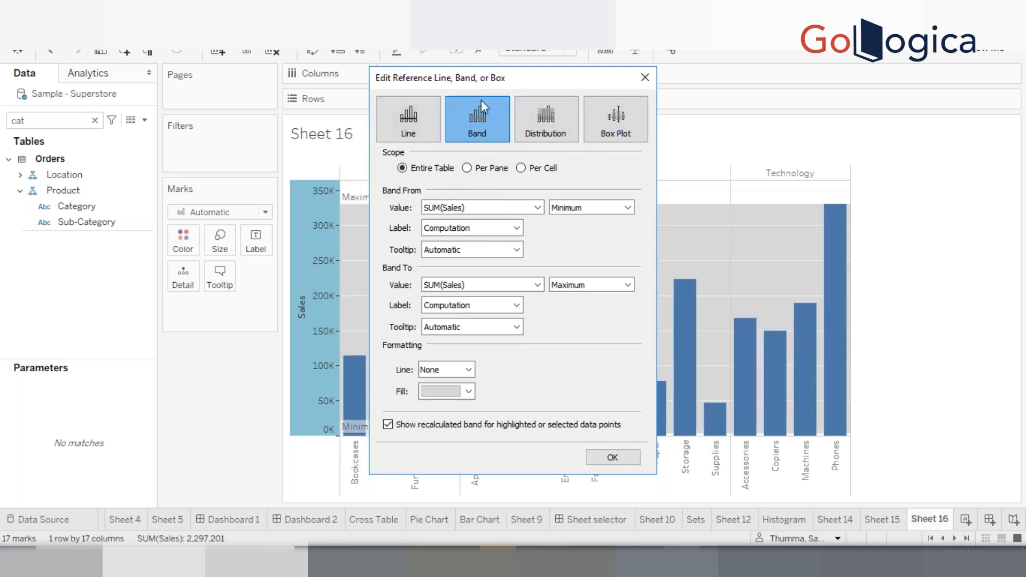
{"action": "left_click_drag", "start_coordinate": [464, 86], "coordinate": [768, 103]}
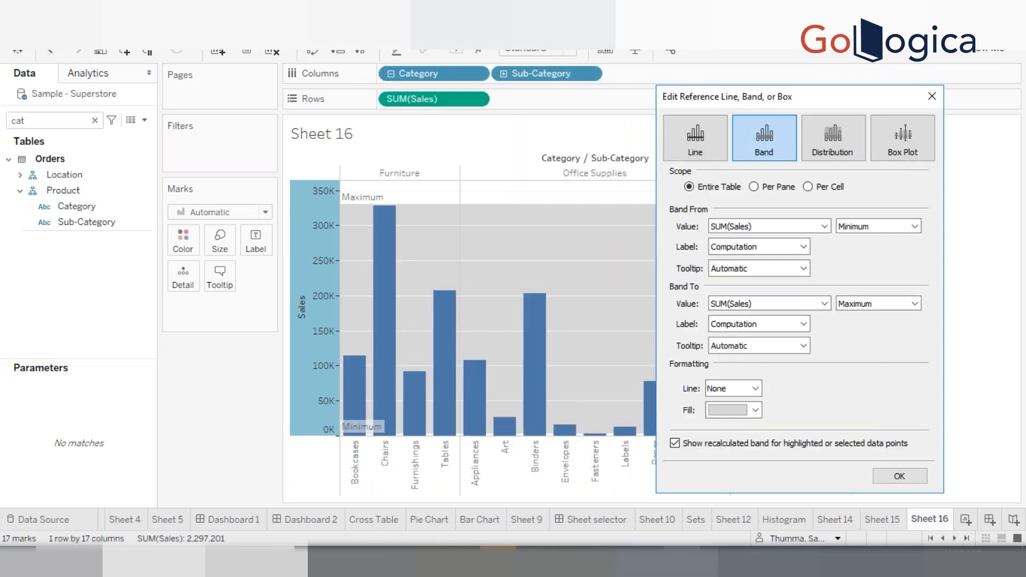
{"action": "left_click", "coordinate": [695, 142]}
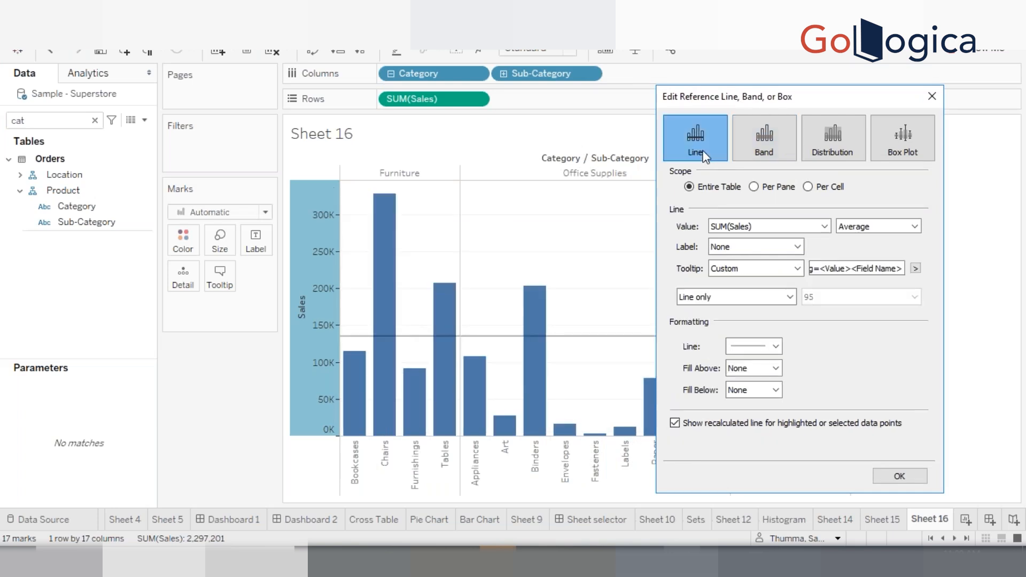
{"action": "left_click", "coordinate": [772, 138]}
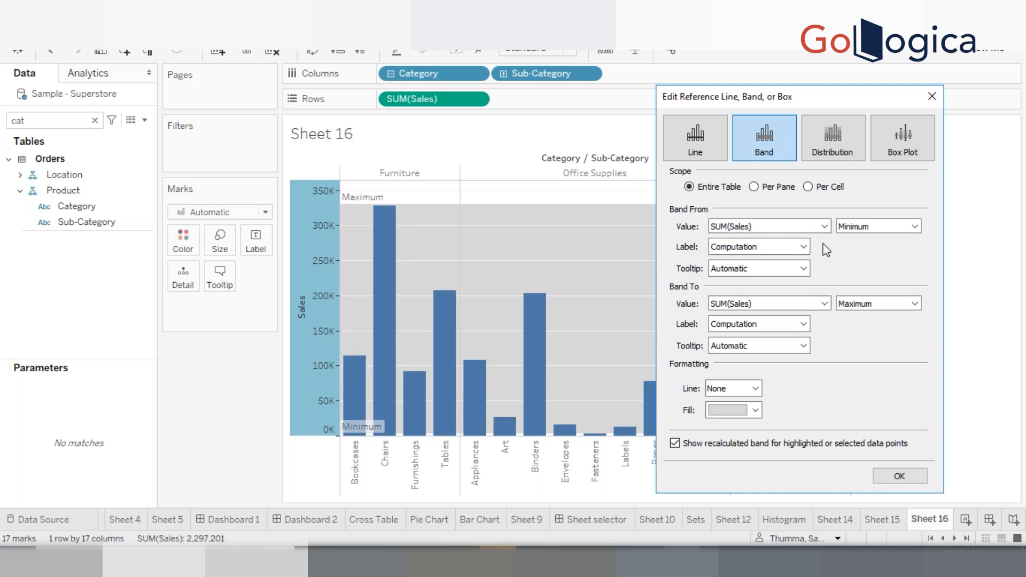
{"action": "left_click", "coordinate": [867, 231]}
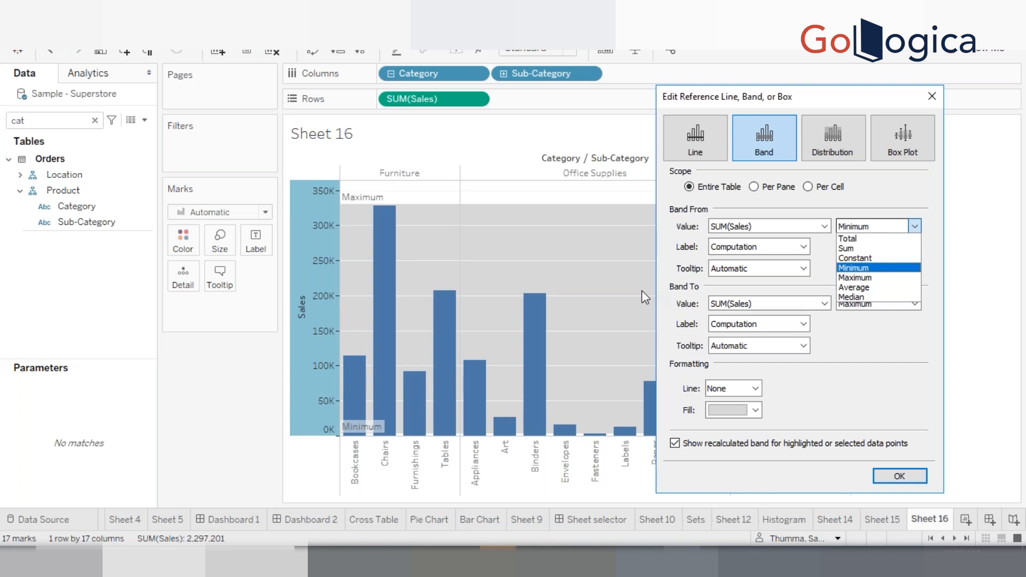
{"action": "left_click", "coordinate": [769, 261]}
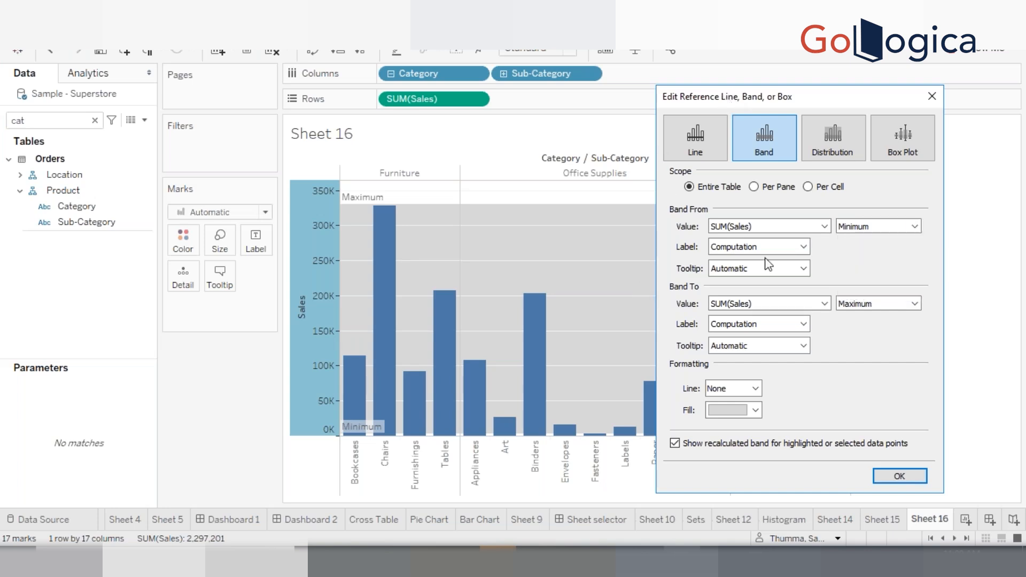
{"action": "left_click", "coordinate": [915, 475]}
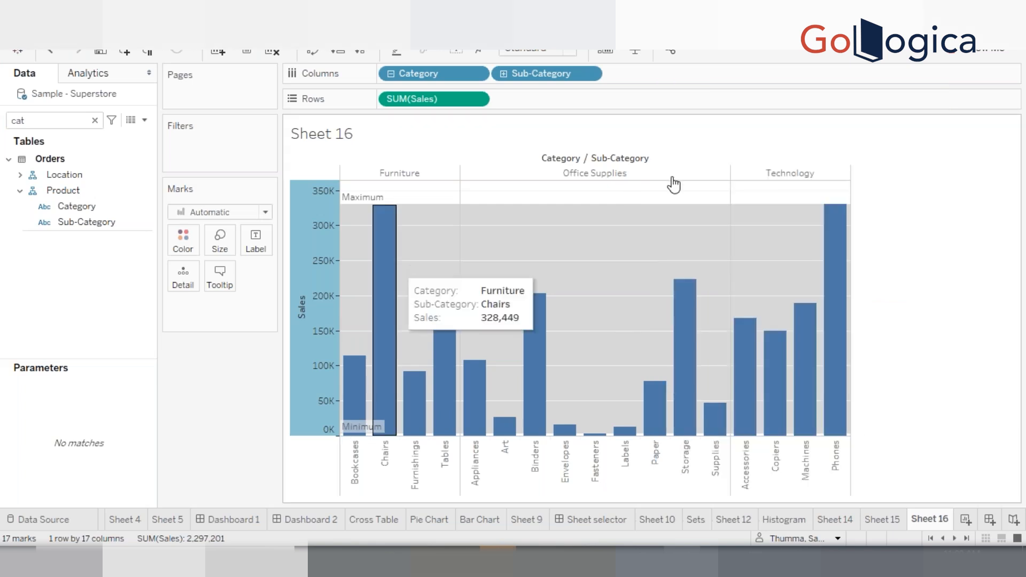
Reopen the band editor and set Band From to a Constant of 300000
{"action": "mouse_move", "coordinate": [835, 210]}
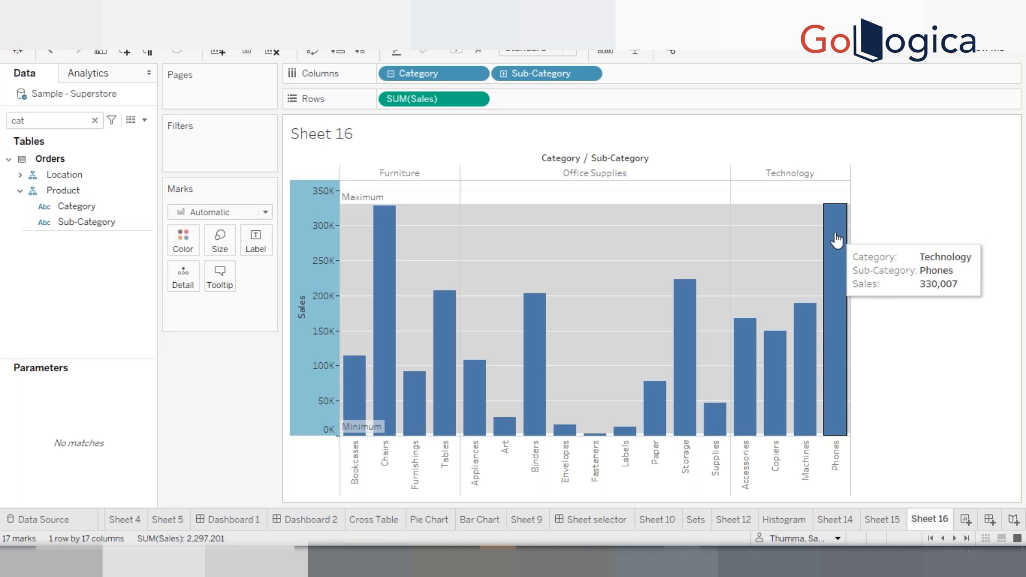
{"action": "mouse_move", "coordinate": [603, 438]}
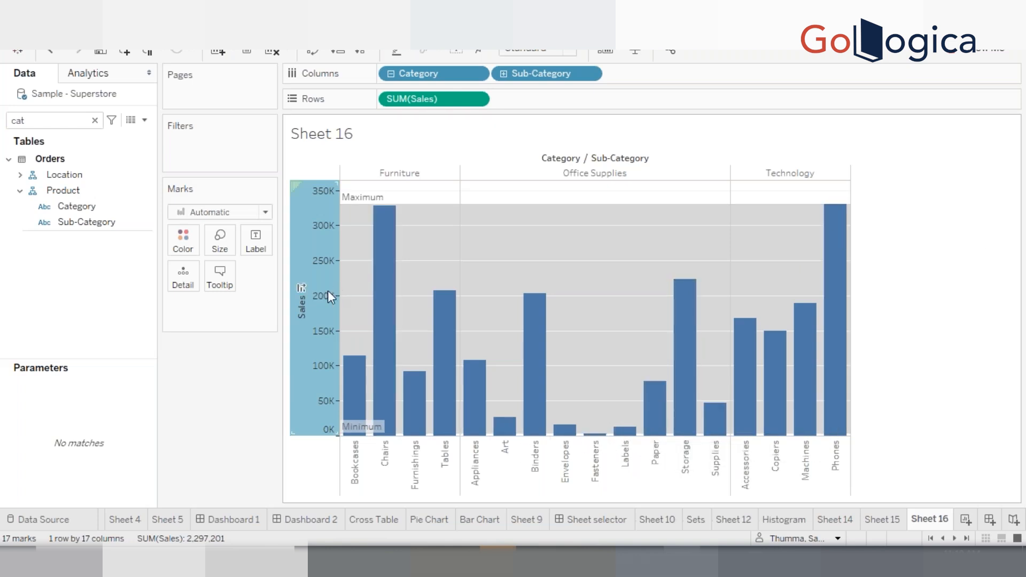
{"action": "mouse_move", "coordinate": [307, 292]}
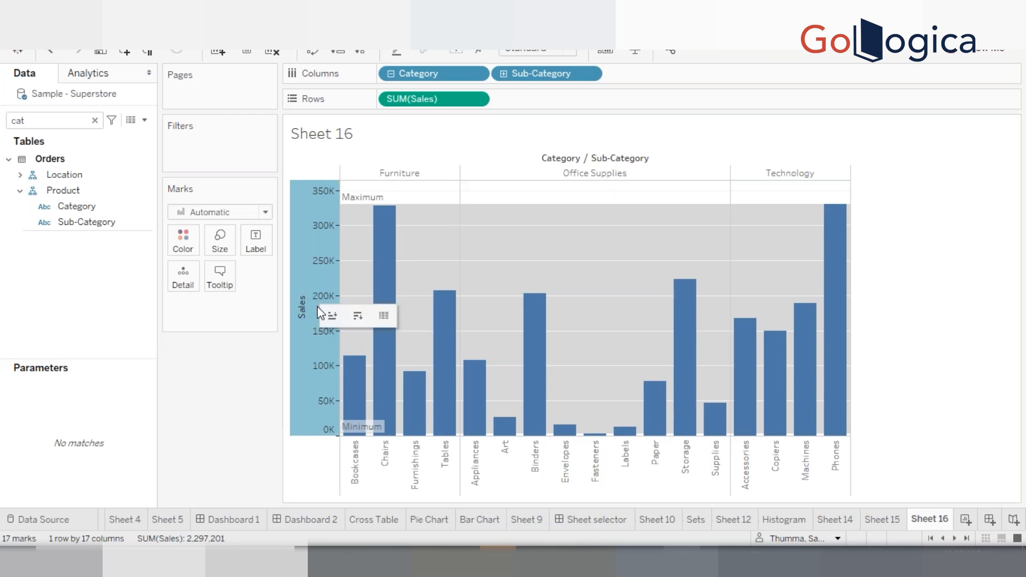
{"action": "right_click", "coordinate": [315, 284]}
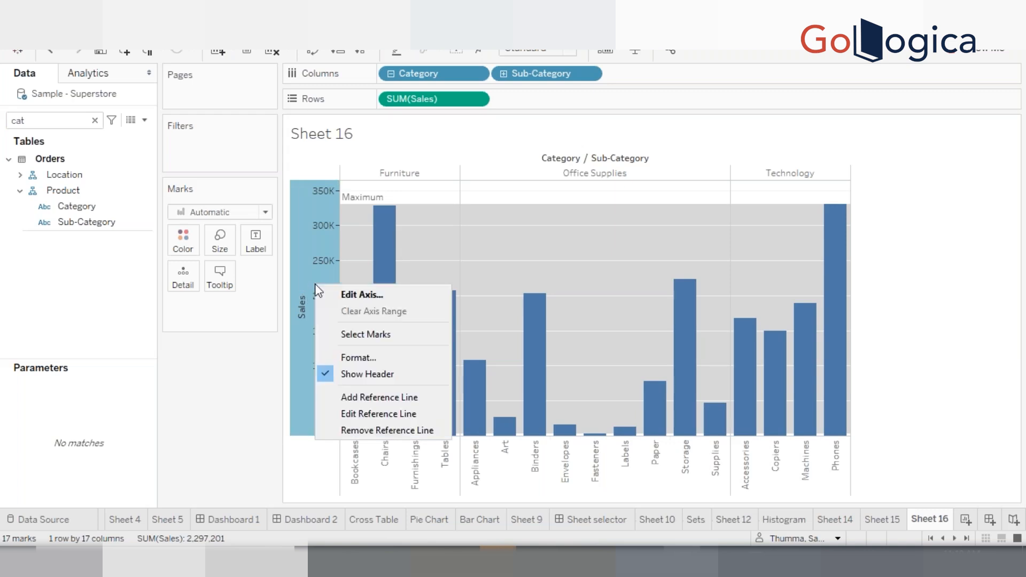
{"action": "left_click", "coordinate": [367, 415]}
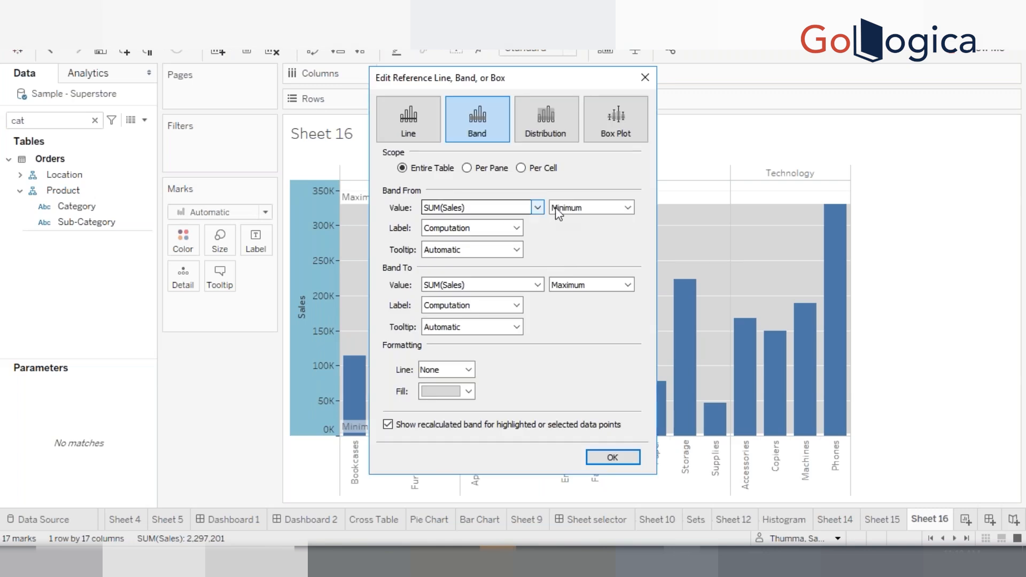
{"action": "left_click", "coordinate": [565, 209]}
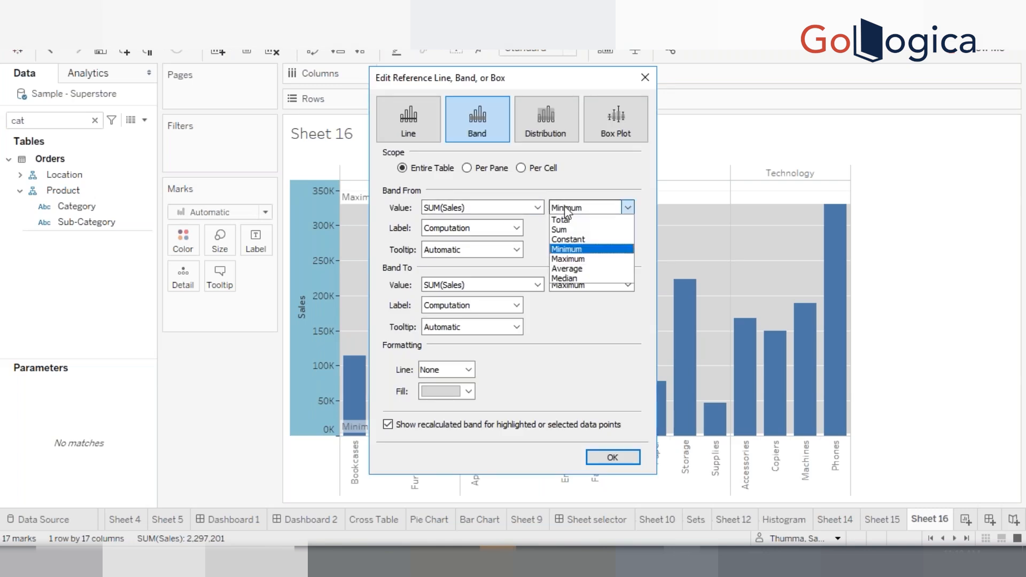
{"action": "left_click", "coordinate": [581, 240]}
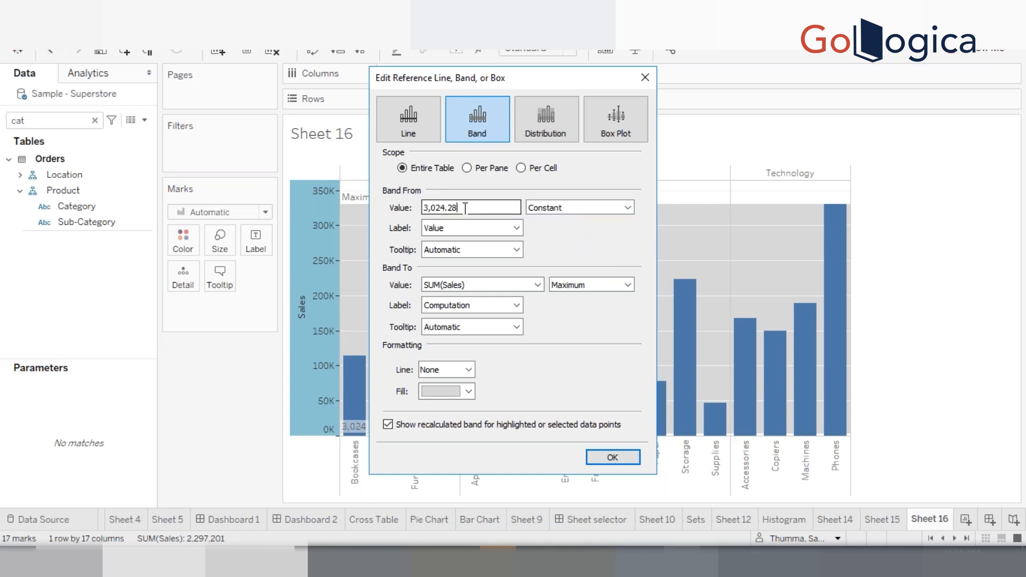
{"action": "left_click_drag", "start_coordinate": [457, 208], "coordinate": [438, 208]}
{"action": "type", "text": "00000"}
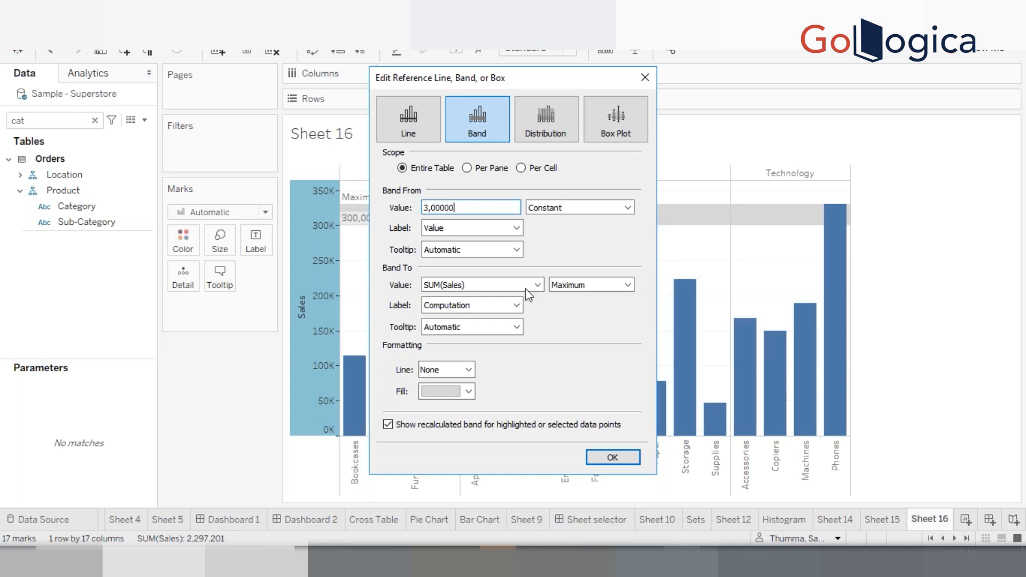
Switch Band To to a Constant and enter 2500000
{"action": "left_click", "coordinate": [596, 285]}
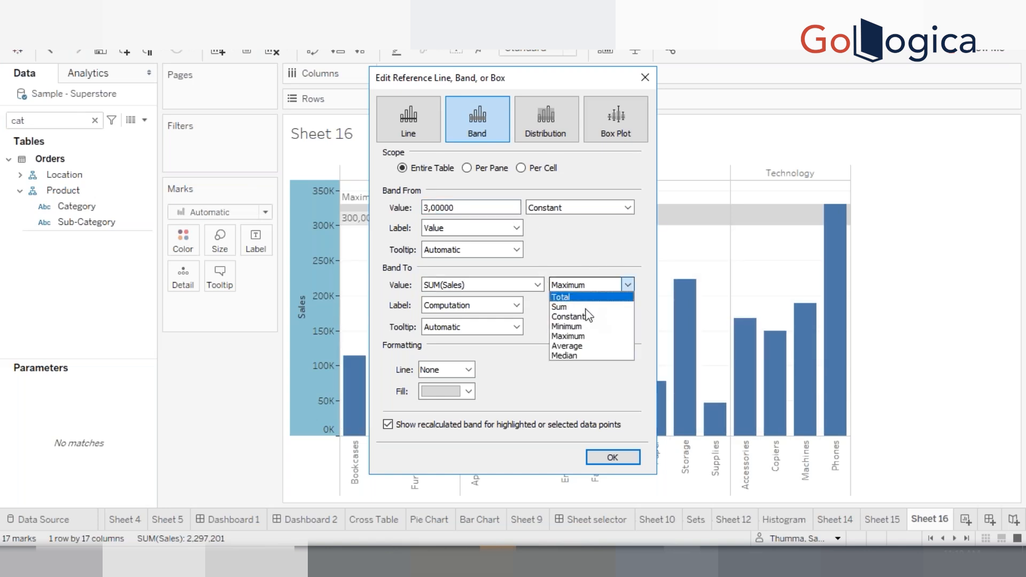
{"action": "left_click", "coordinate": [583, 314]}
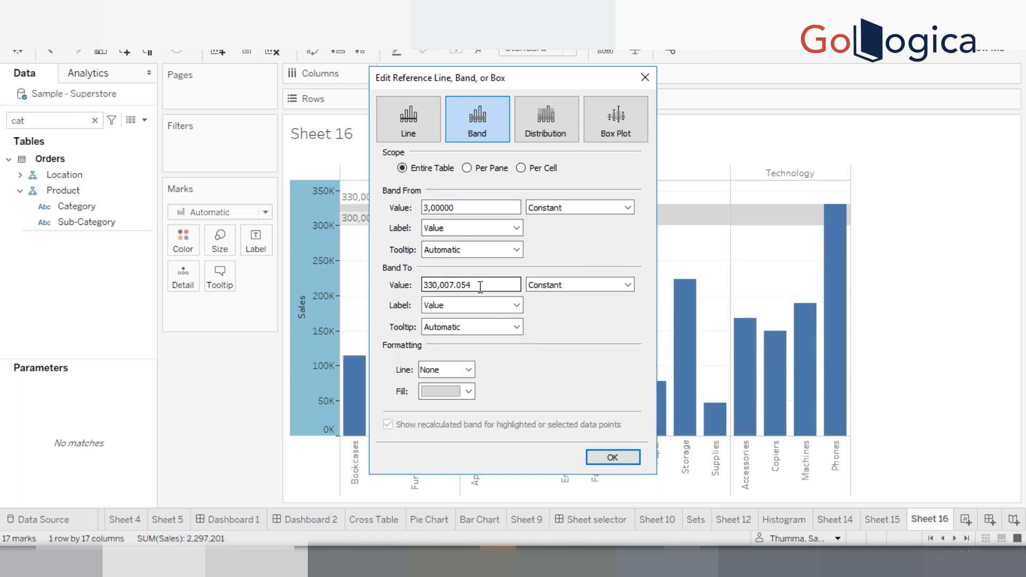
{"action": "double_click", "coordinate": [480, 284]}
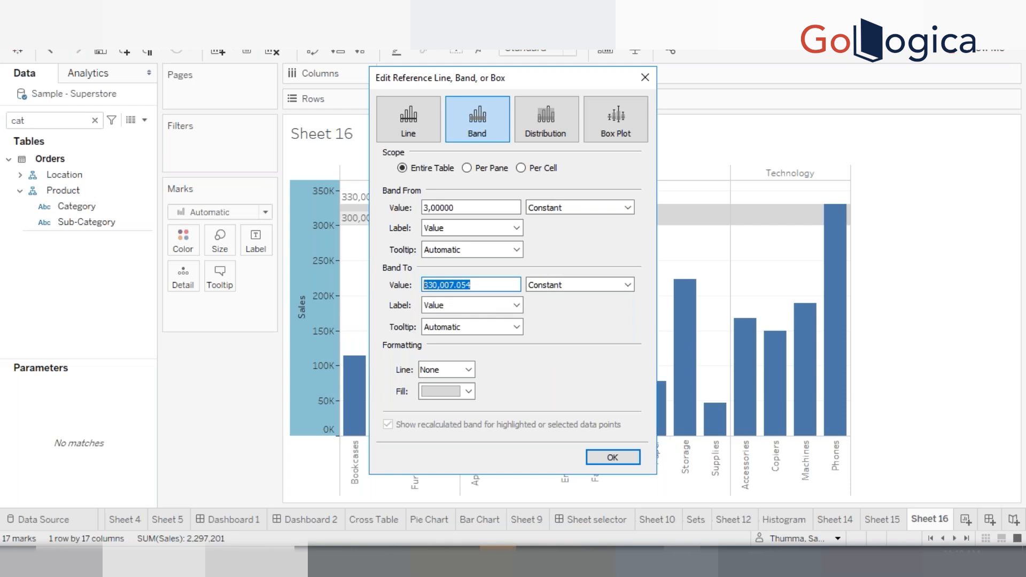
{"action": "type", "text": "2500000"}
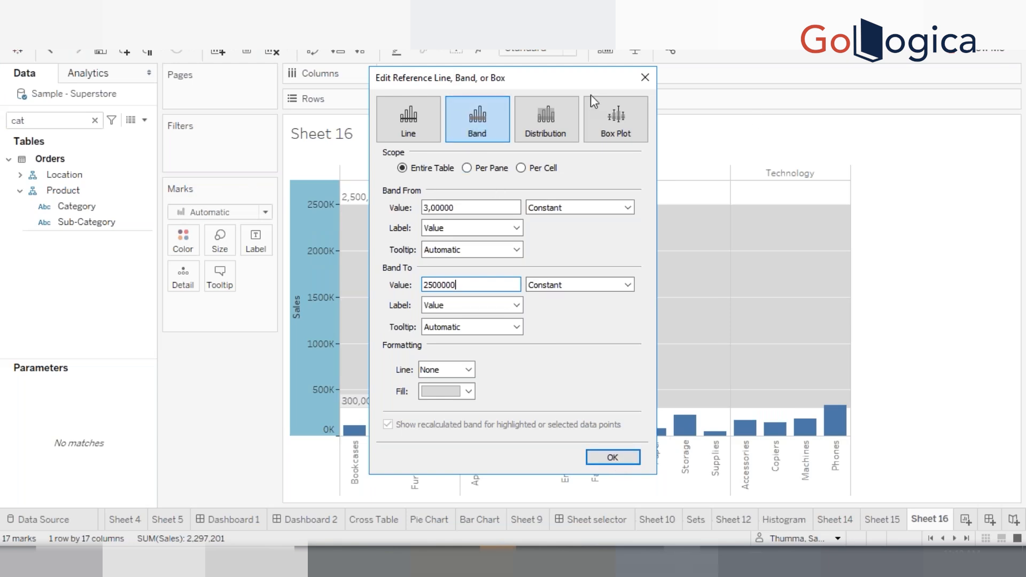
Set the band's constants to 300000 for Band From and 250000 for Band To, then apply the band
{"action": "left_click_drag", "start_coordinate": [498, 86], "coordinate": [799, 125]}
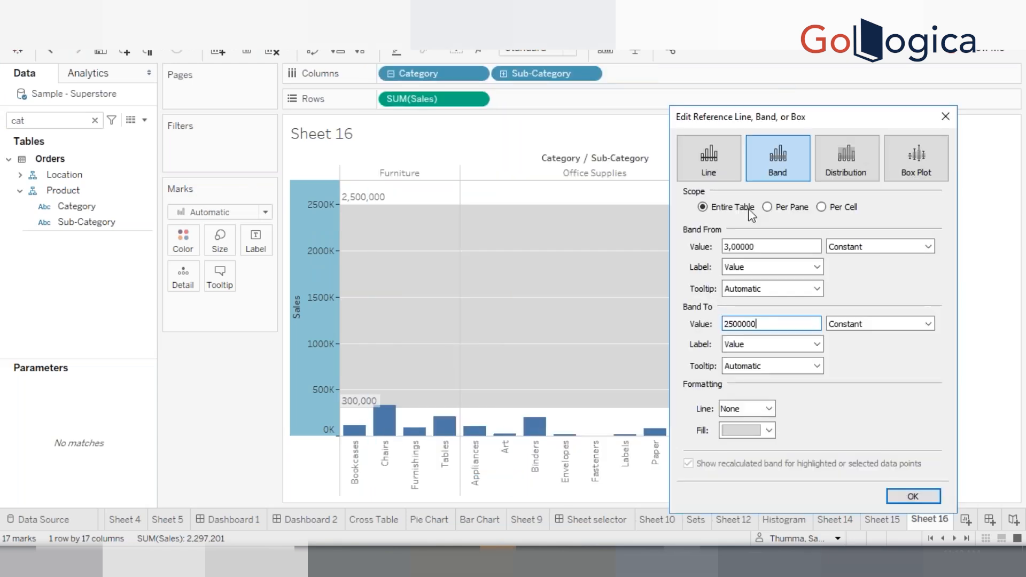
{"action": "left_click", "coordinate": [758, 246]}
{"action": "key", "text": "BackSpace"}
{"action": "left_click", "coordinate": [768, 322]}
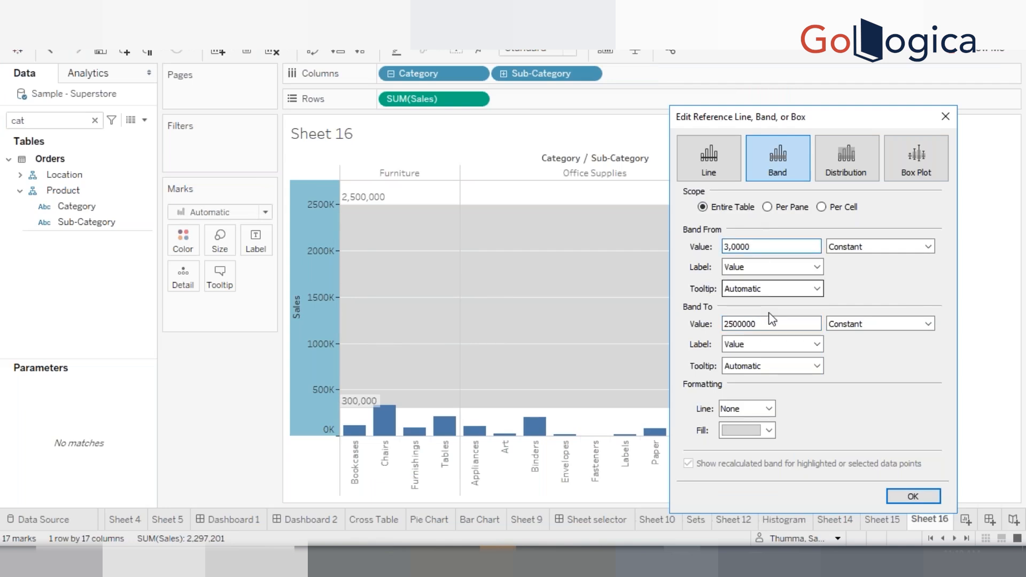
{"action": "key", "text": "BackSpace"}
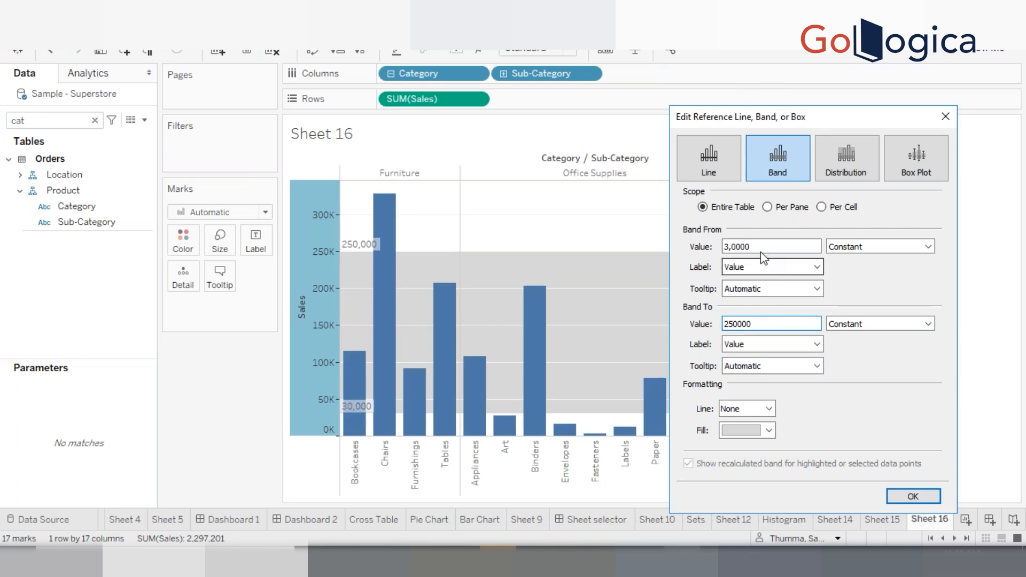
{"action": "left_click_drag", "start_coordinate": [761, 249], "coordinate": [731, 247]}
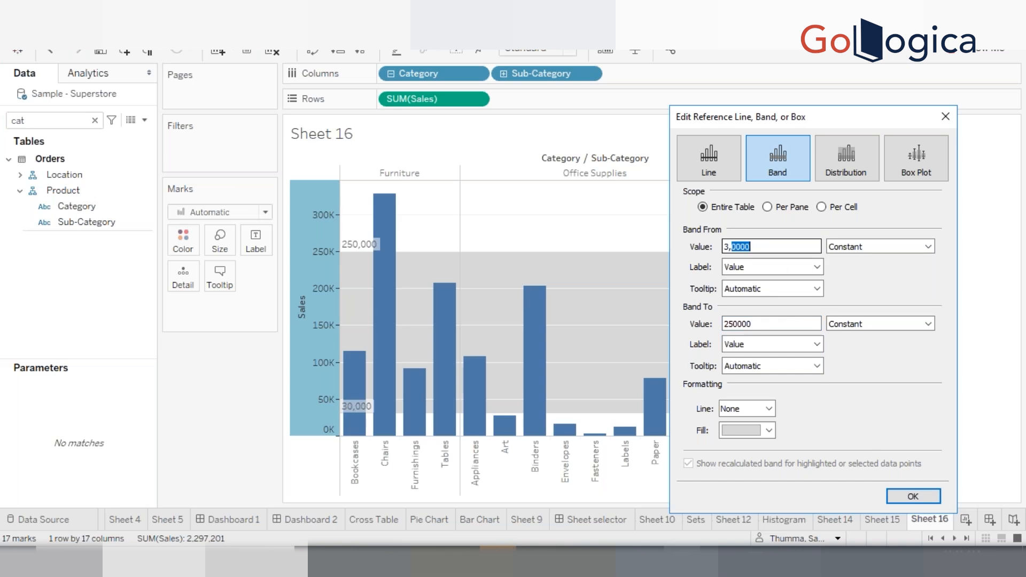
{"action": "left_click", "coordinate": [752, 247]}
{"action": "type", "text": "0"}
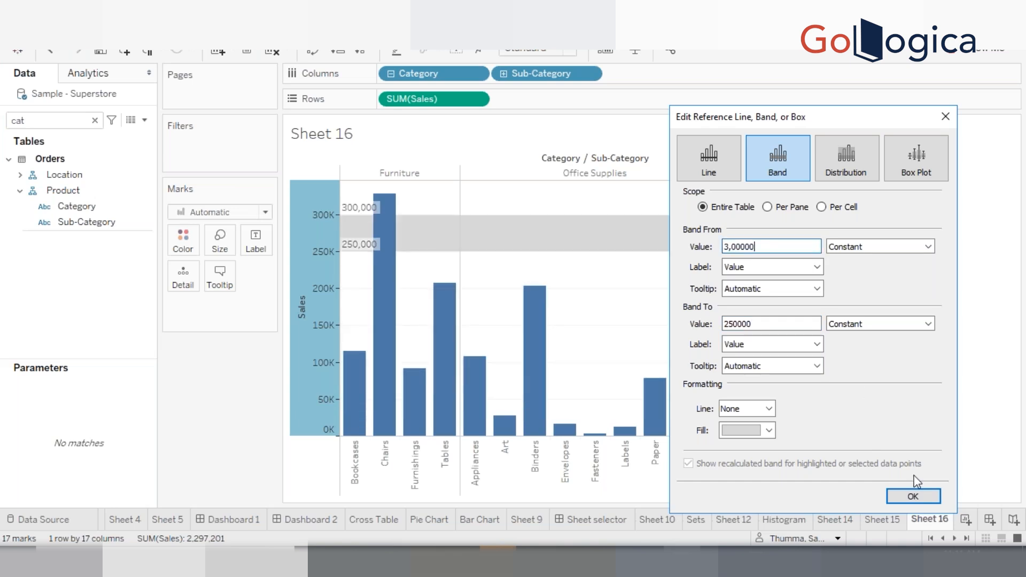
{"action": "left_click", "coordinate": [913, 496]}
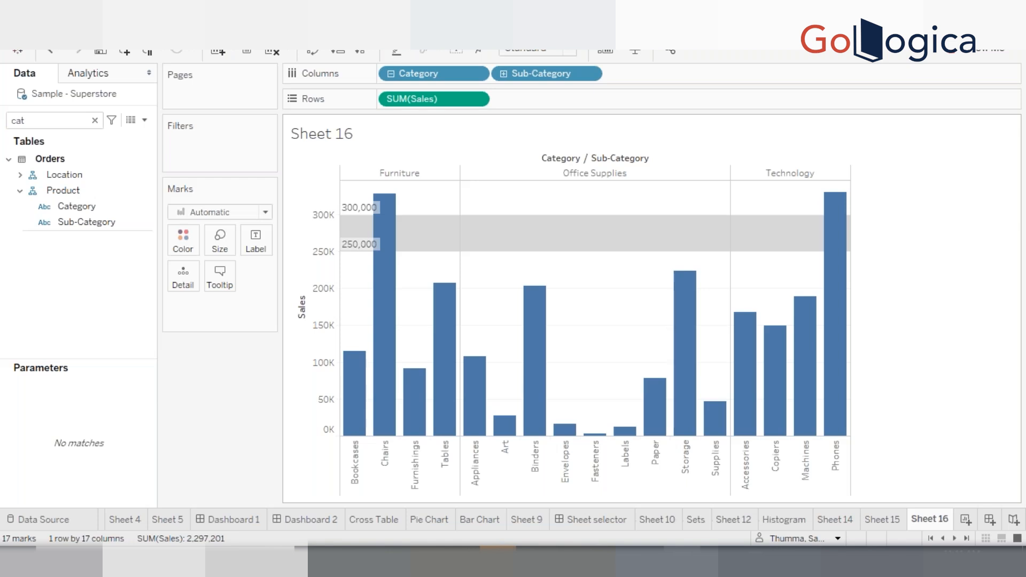
{"action": "mouse_move", "coordinate": [389, 226]}
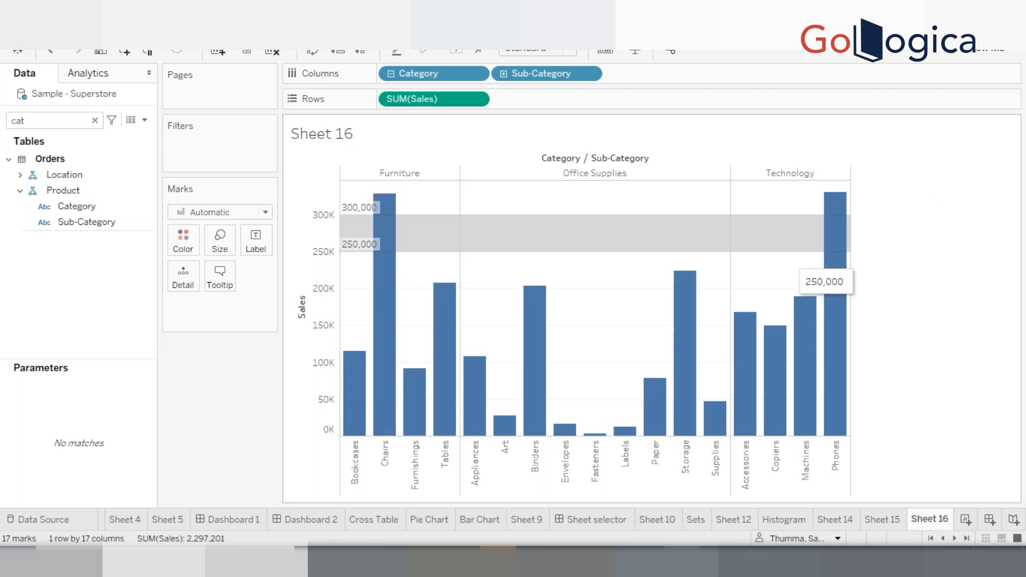
Reopen the band editor and set the band from the Maximum to the Minimum of SUM(Sales)
{"action": "mouse_move", "coordinate": [843, 262]}
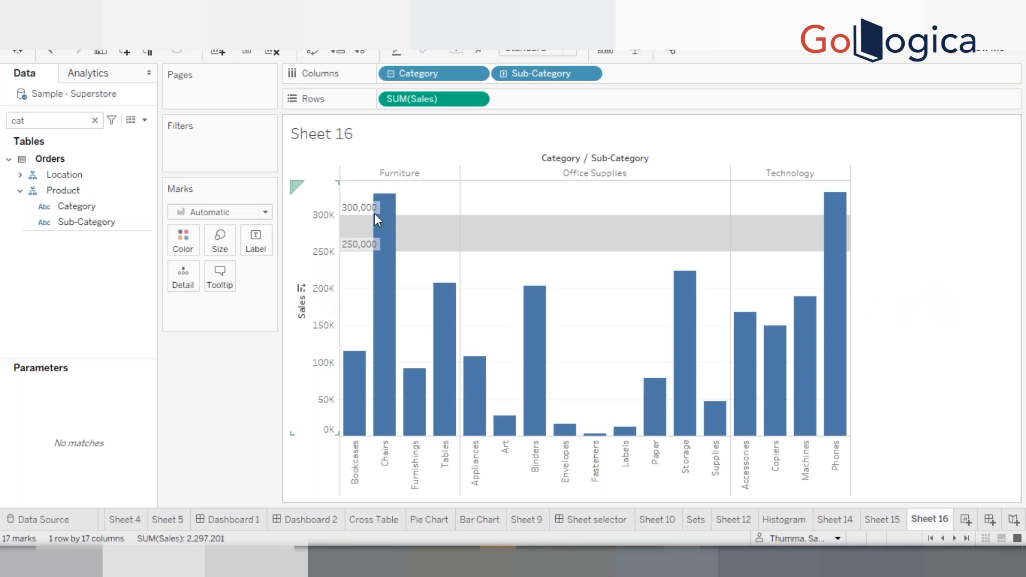
{"action": "mouse_move", "coordinate": [374, 250]}
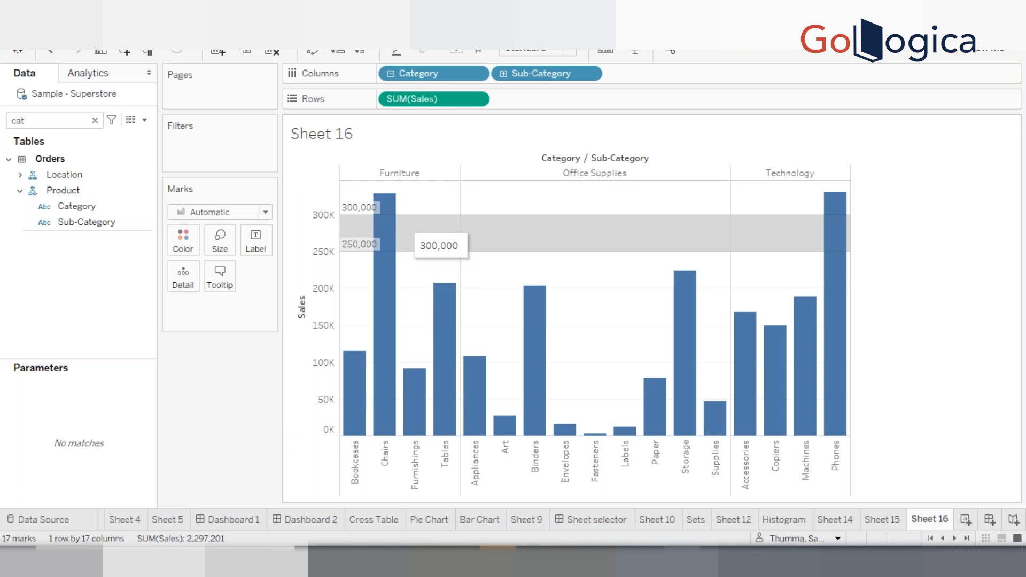
{"action": "right_click", "coordinate": [319, 279]}
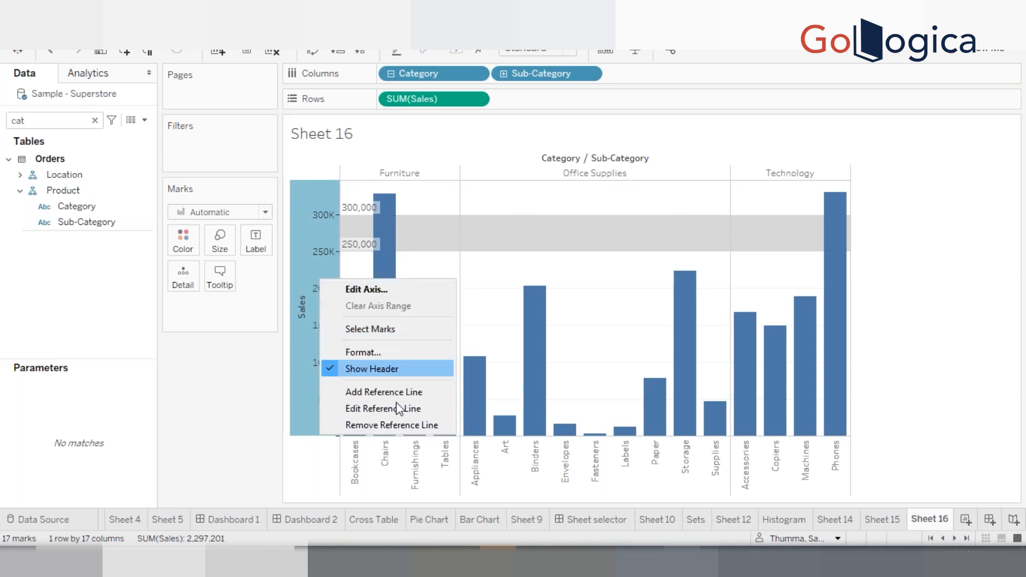
{"action": "left_click", "coordinate": [390, 409]}
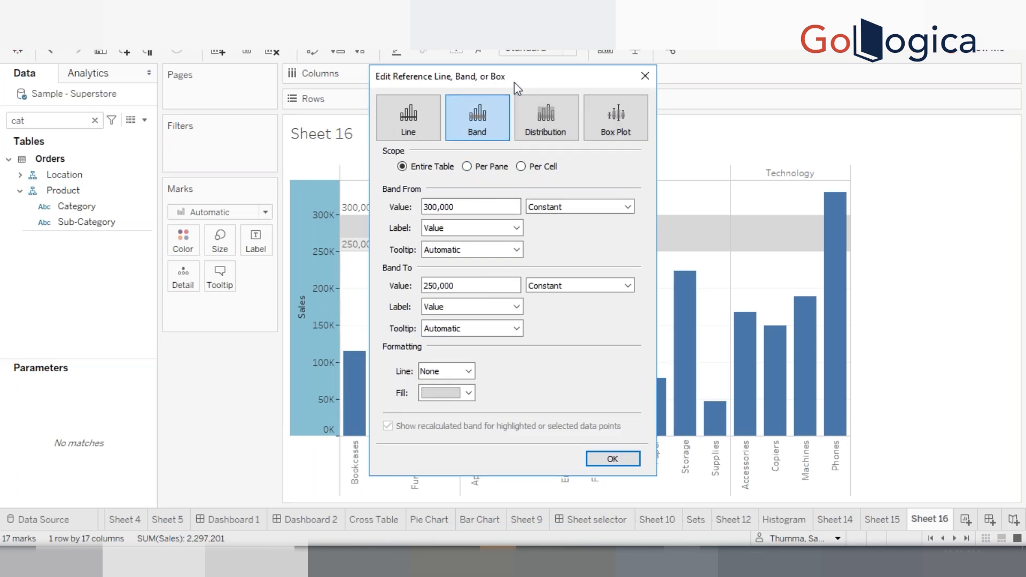
{"action": "left_click_drag", "start_coordinate": [641, 96], "coordinate": [692, 105]}
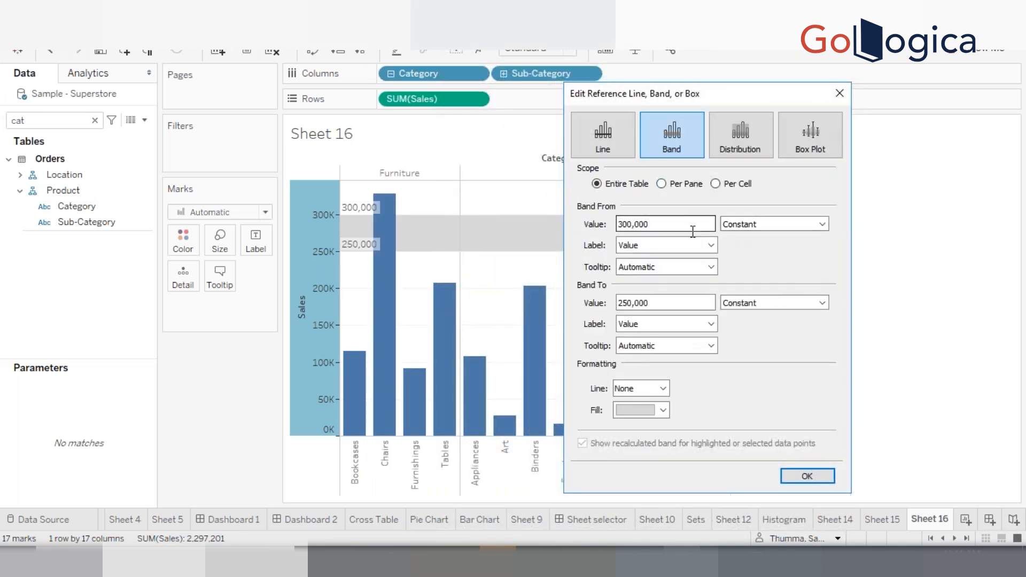
{"action": "left_click", "coordinate": [751, 225]}
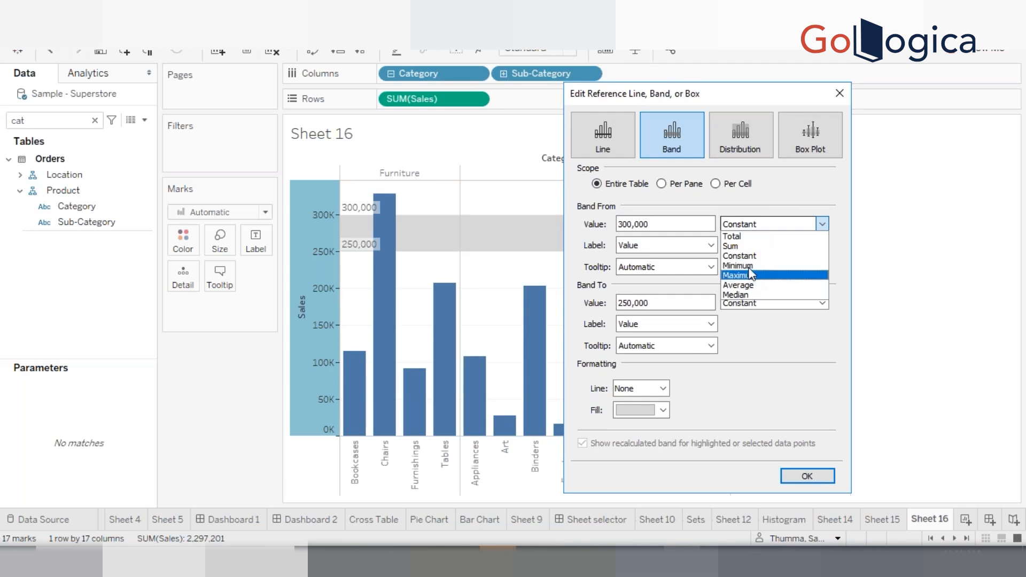
{"action": "left_click", "coordinate": [751, 266]}
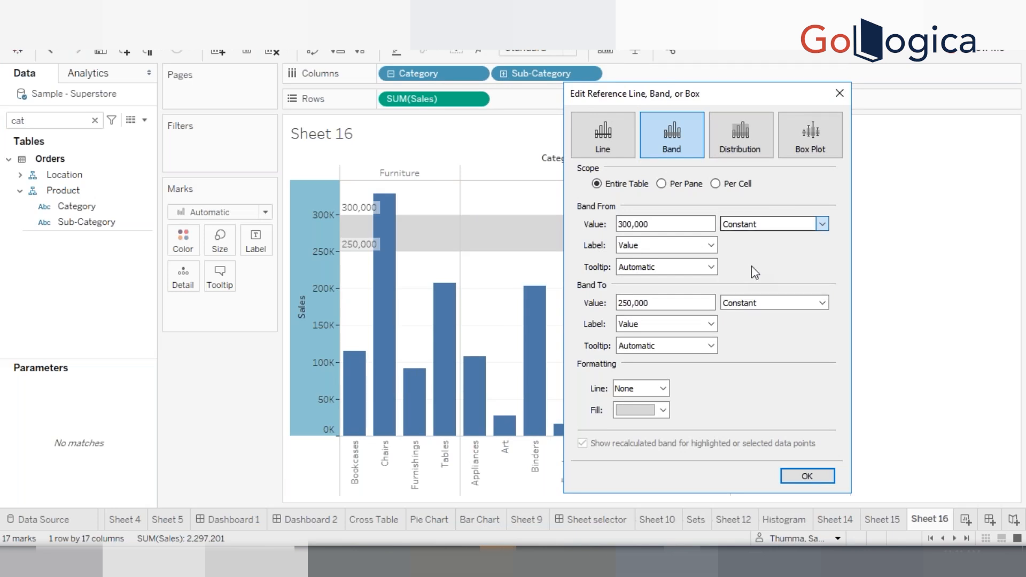
{"action": "left_click", "coordinate": [760, 306]}
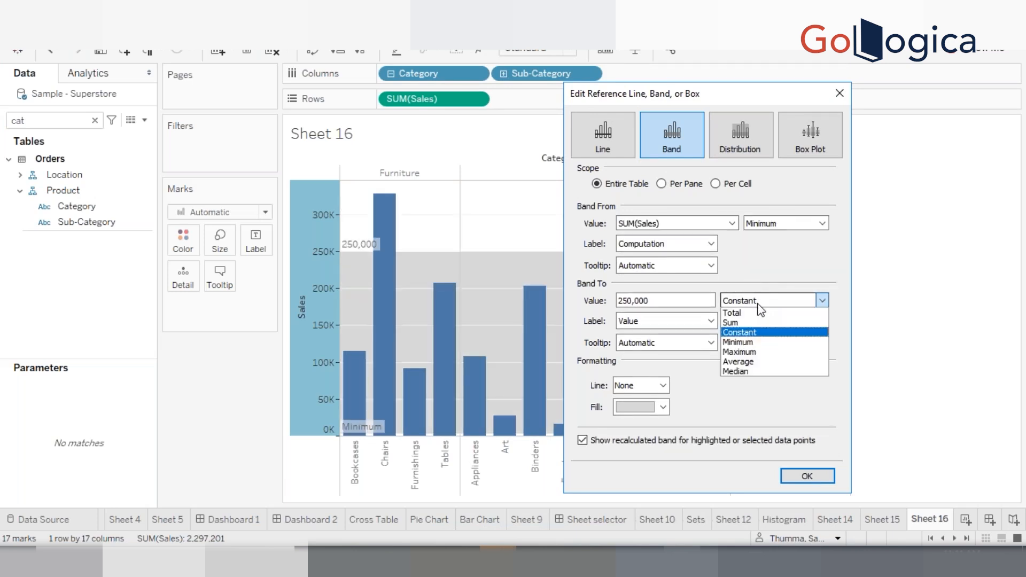
{"action": "left_click", "coordinate": [774, 226]}
{"action": "left_click", "coordinate": [771, 274]}
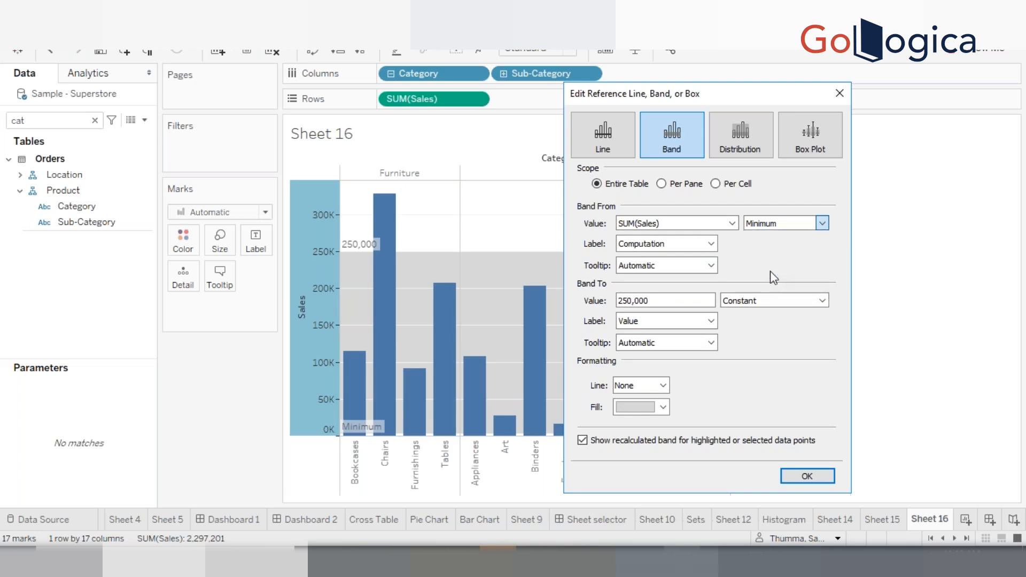
{"action": "left_click", "coordinate": [759, 301]}
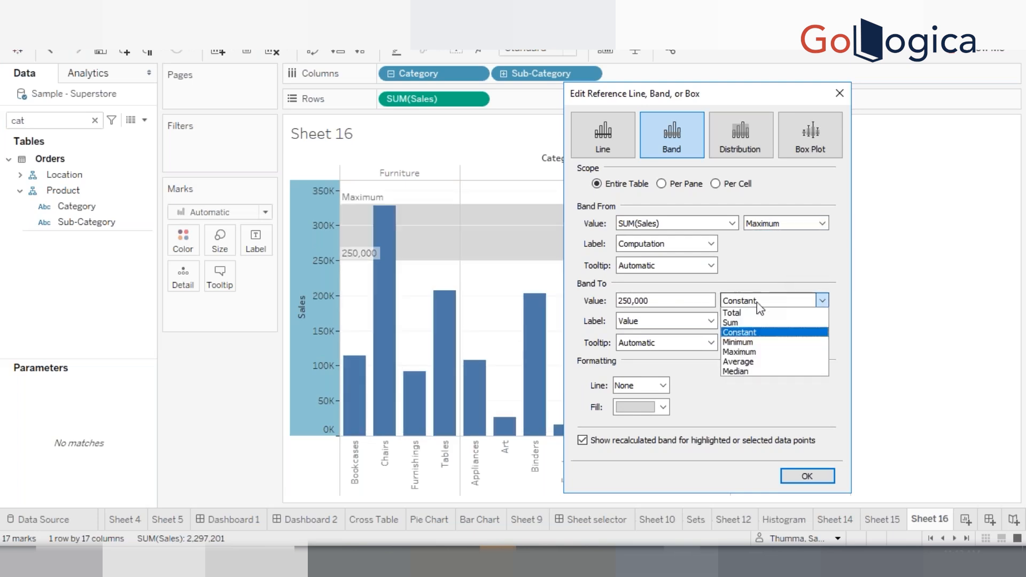
{"action": "left_click", "coordinate": [750, 343]}
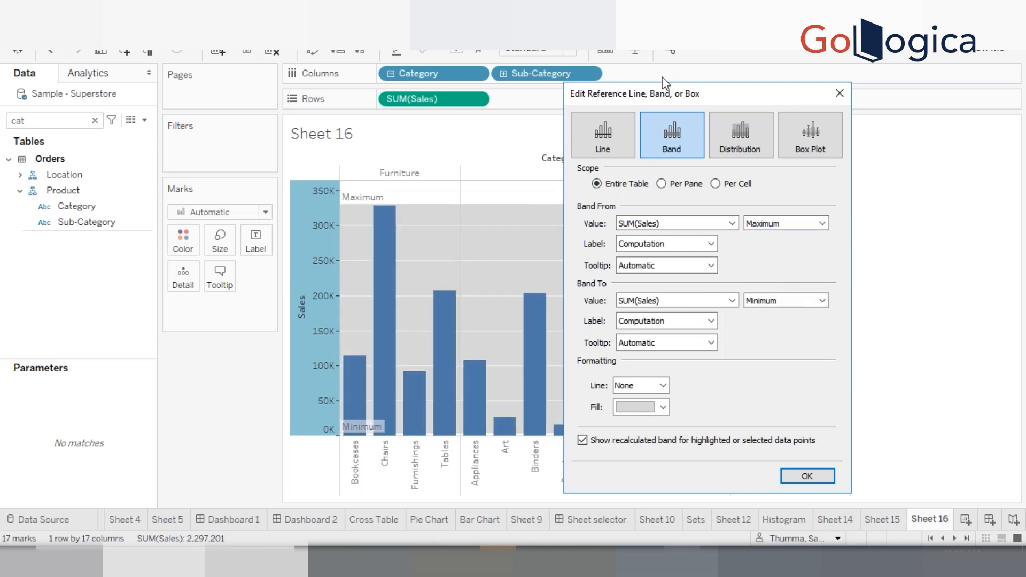
Compare the band's Per Pane and Per Cell scopes, leaving it set to Per Pane
{"action": "left_click_drag", "start_coordinate": [690, 96], "coordinate": [850, 101]}
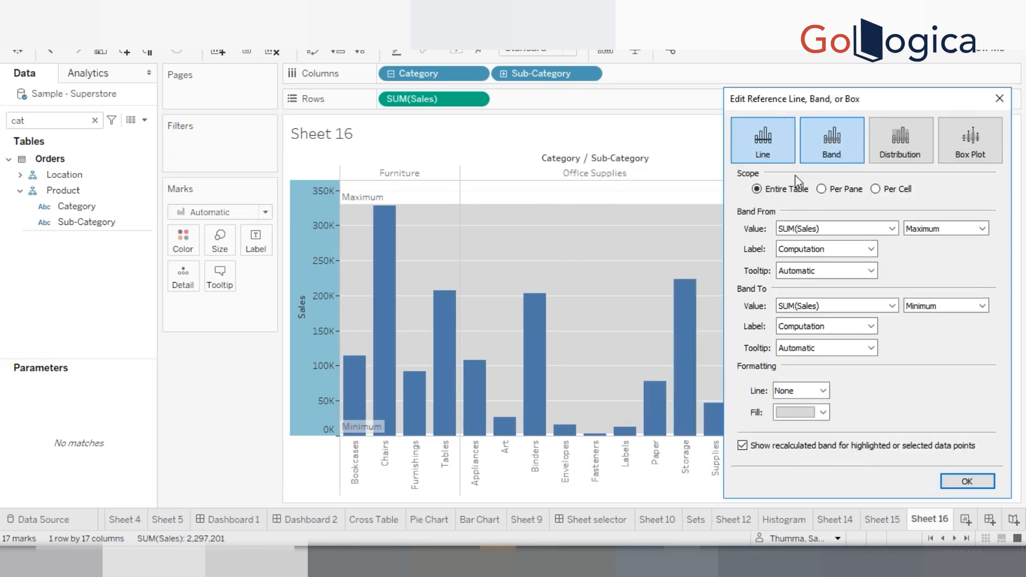
{"action": "left_click", "coordinate": [822, 189]}
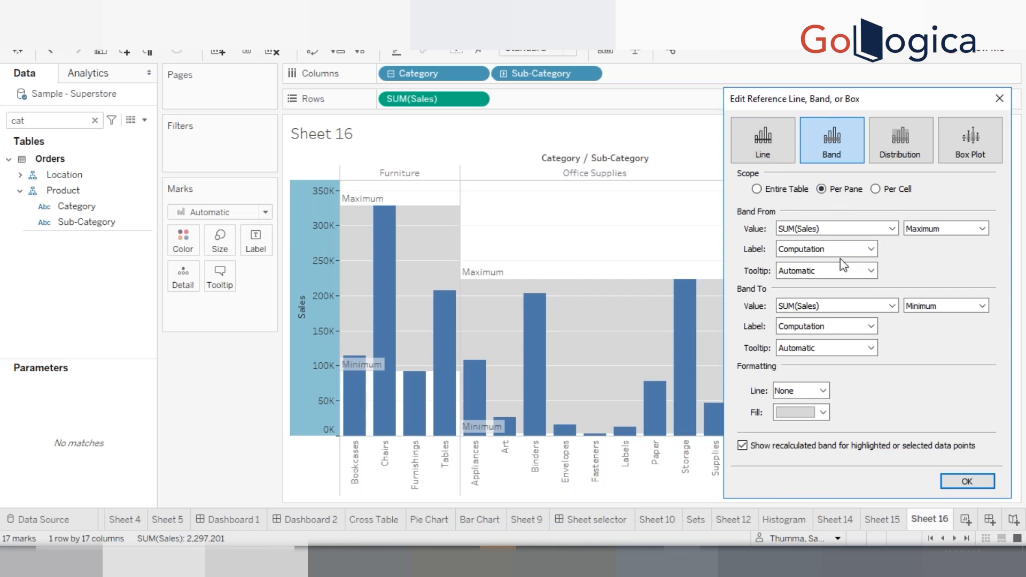
{"action": "left_click", "coordinate": [875, 189]}
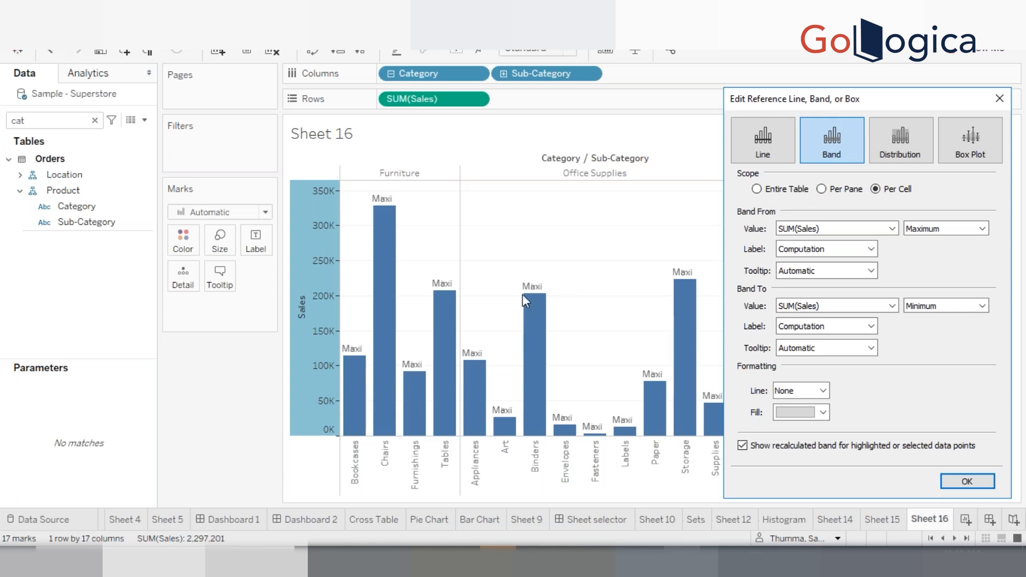
{"action": "left_click", "coordinate": [837, 191]}
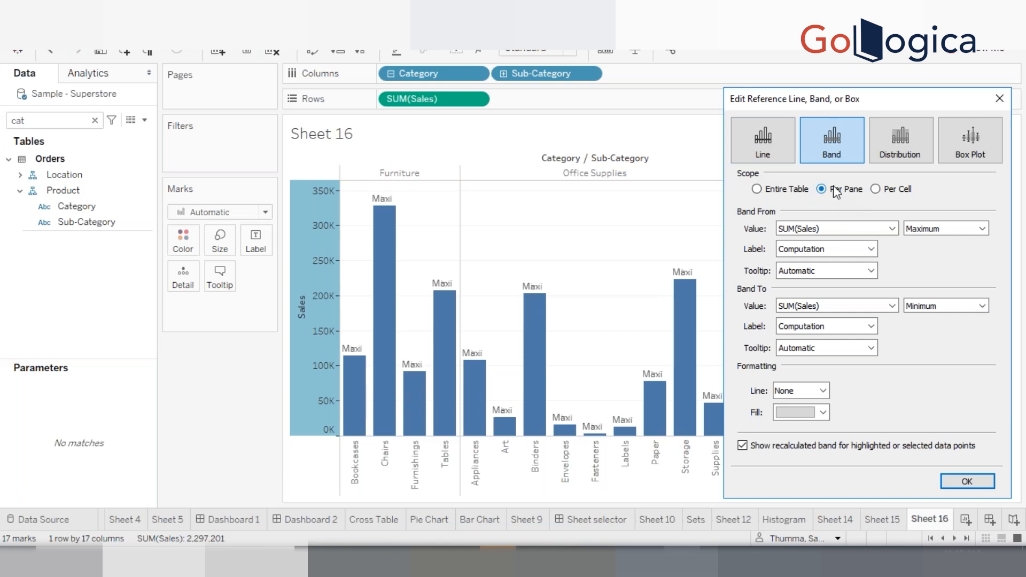
Switch the reference to a Distribution and set its percentages to 50,80 of 300,000
{"action": "left_click", "coordinate": [906, 149]}
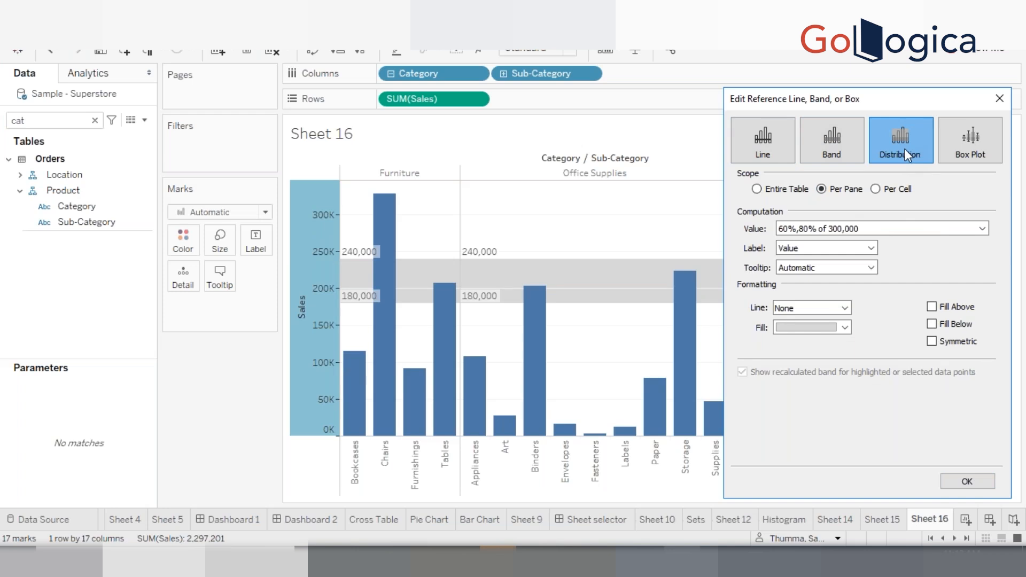
{"action": "left_click", "coordinate": [939, 230]}
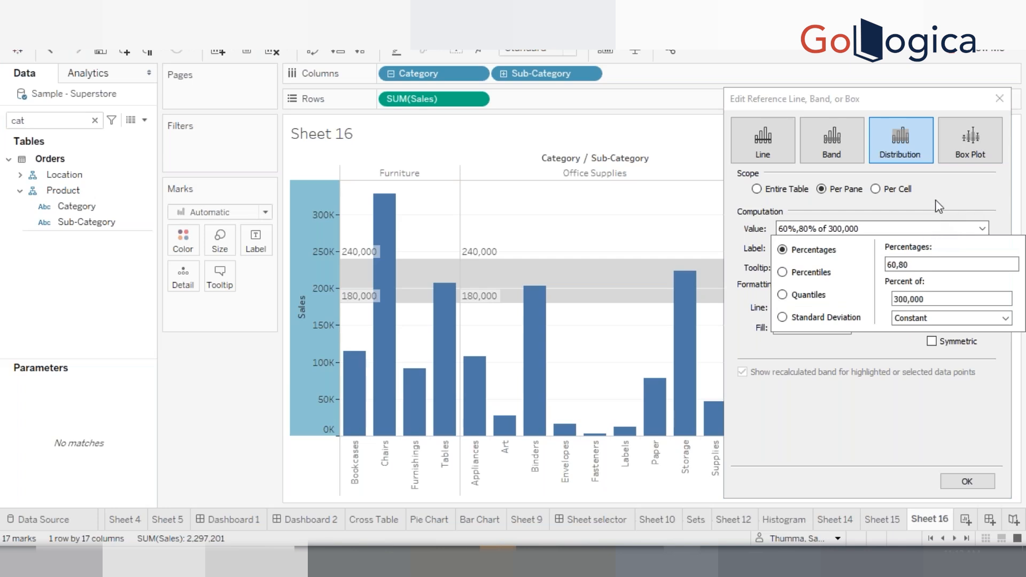
{"action": "left_click", "coordinate": [939, 206]}
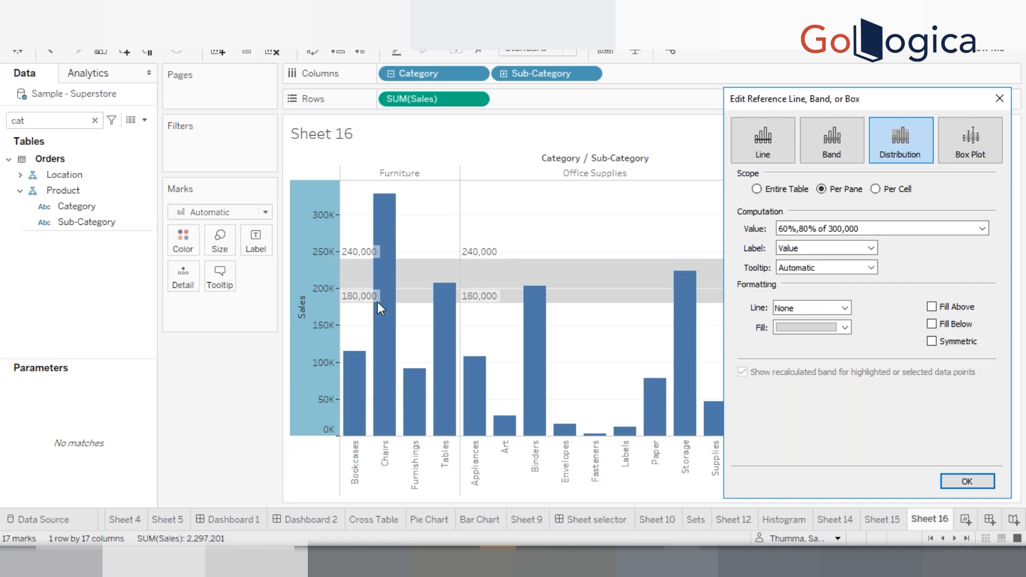
{"action": "left_click", "coordinate": [982, 229]}
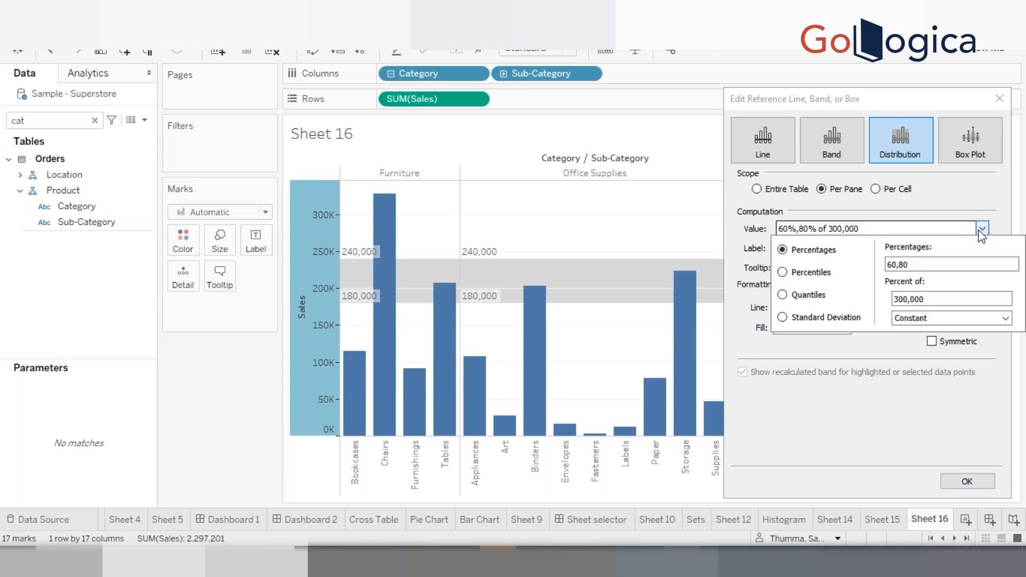
{"action": "left_click", "coordinate": [891, 264]}
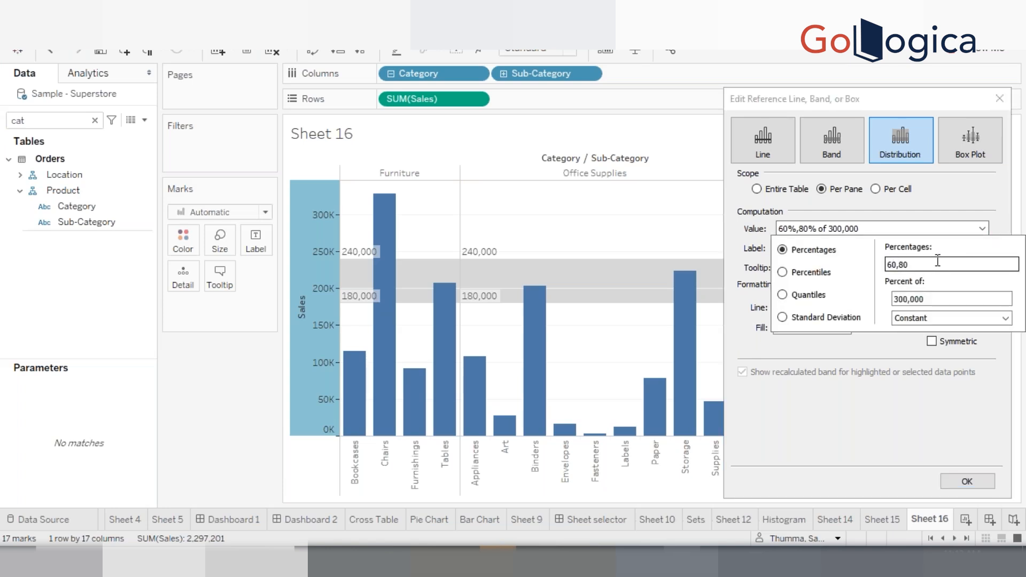
{"action": "key", "text": "BackSpace"}
{"action": "type", "text": "5"}
{"action": "key", "text": "Return"}
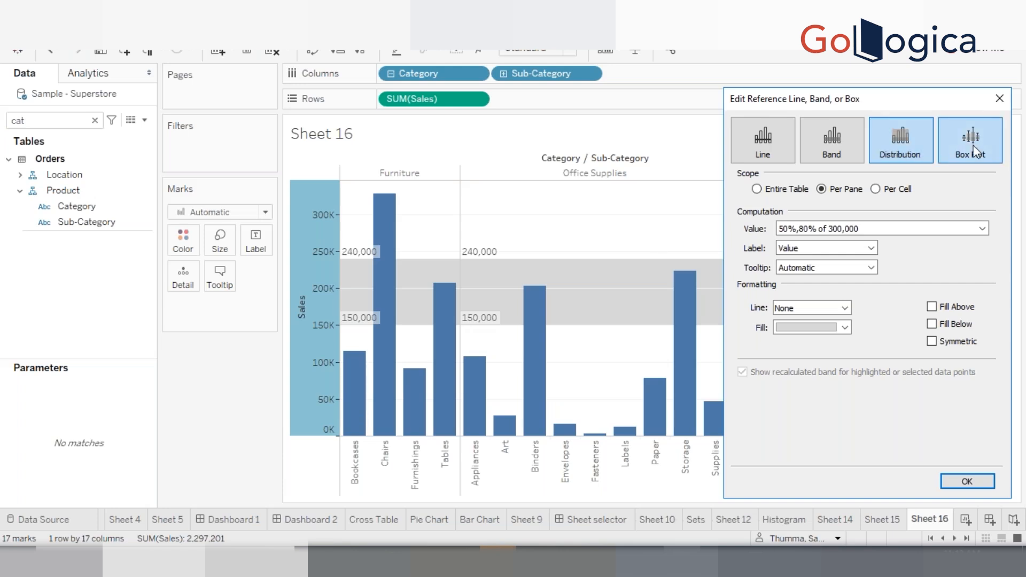
Try the distribution's Entire Table, Per Pane and Per Cell scopes, returning to Per Pane
{"action": "left_click", "coordinate": [777, 190]}
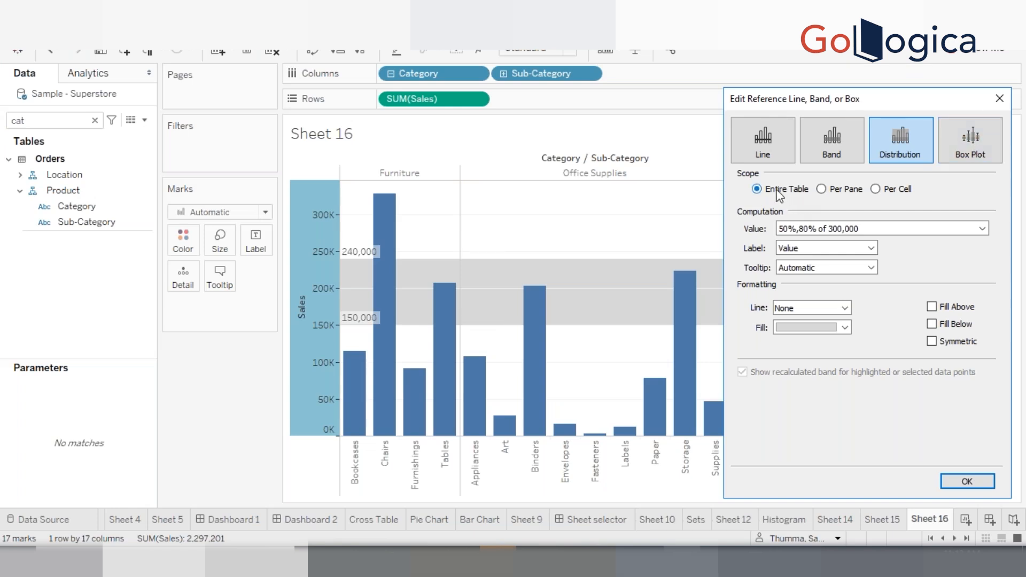
{"action": "left_click", "coordinate": [833, 191]}
{"action": "left_click", "coordinate": [898, 191]}
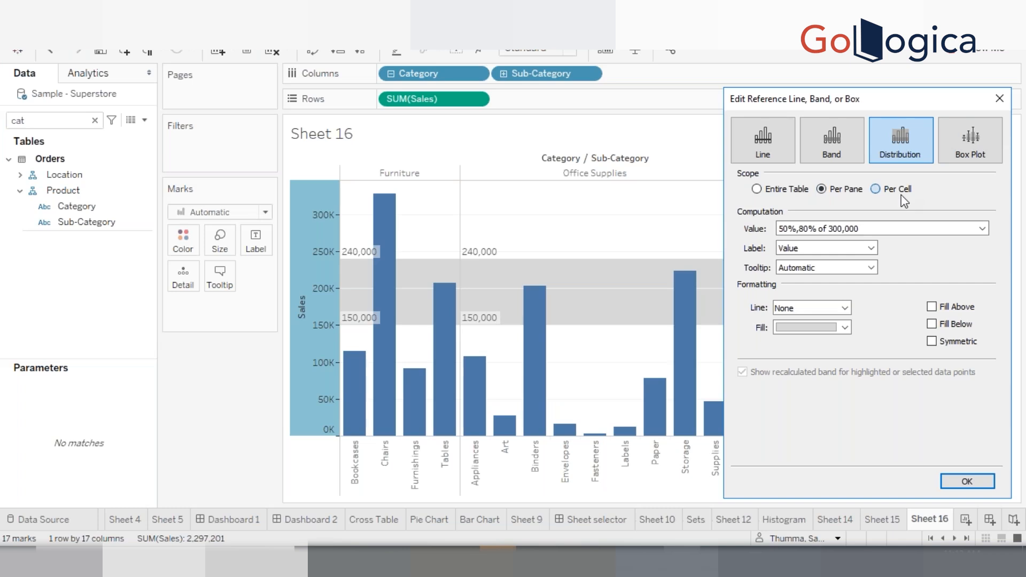
{"action": "left_click", "coordinate": [827, 195]}
Switch the reference type to Box Plot and apply the dialog
{"action": "left_click", "coordinate": [967, 148]}
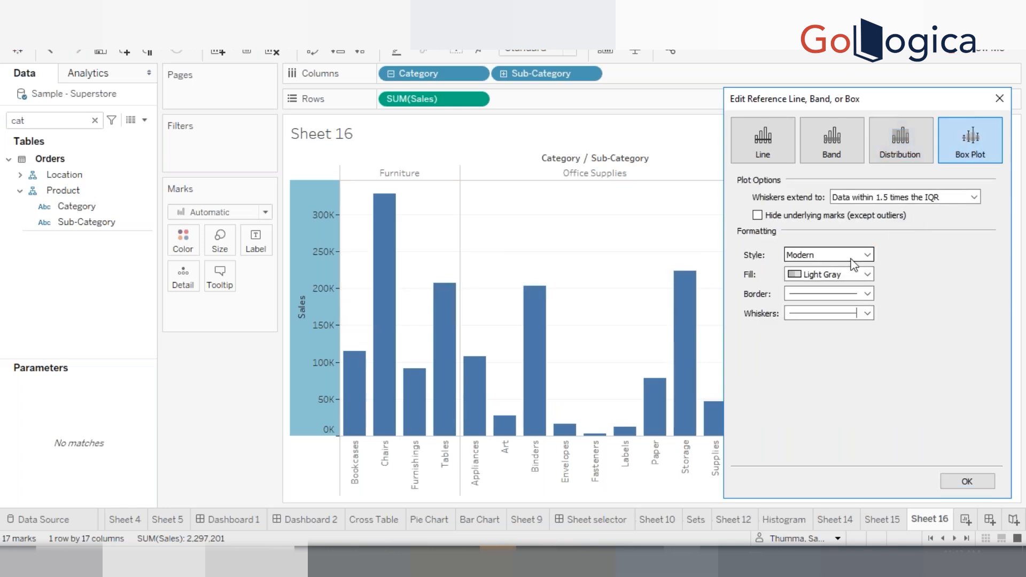
{"action": "left_click", "coordinate": [965, 482]}
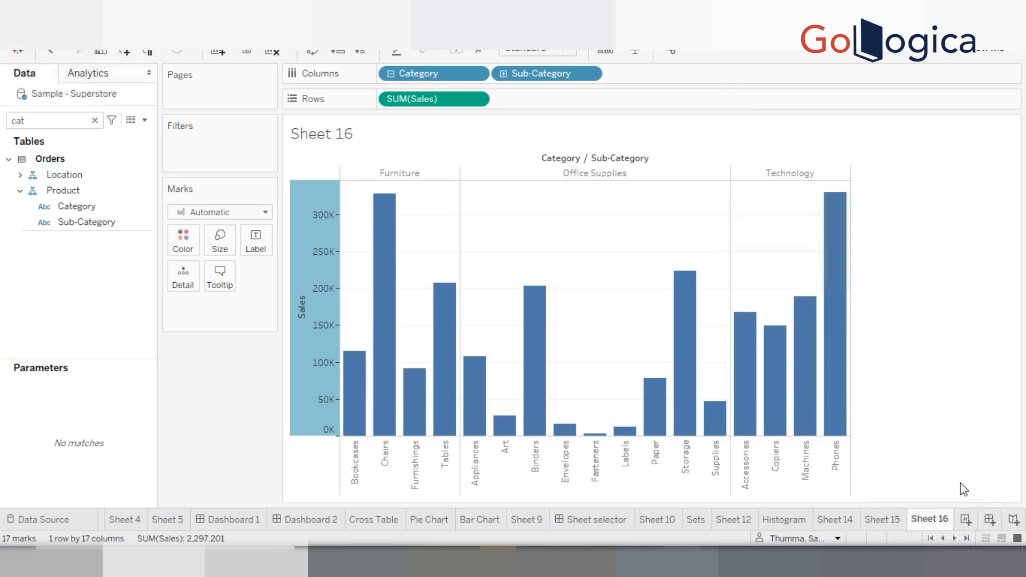
Convert the chart into a box-and-whisker plot with Show Me
{"action": "left_click", "coordinate": [965, 57]}
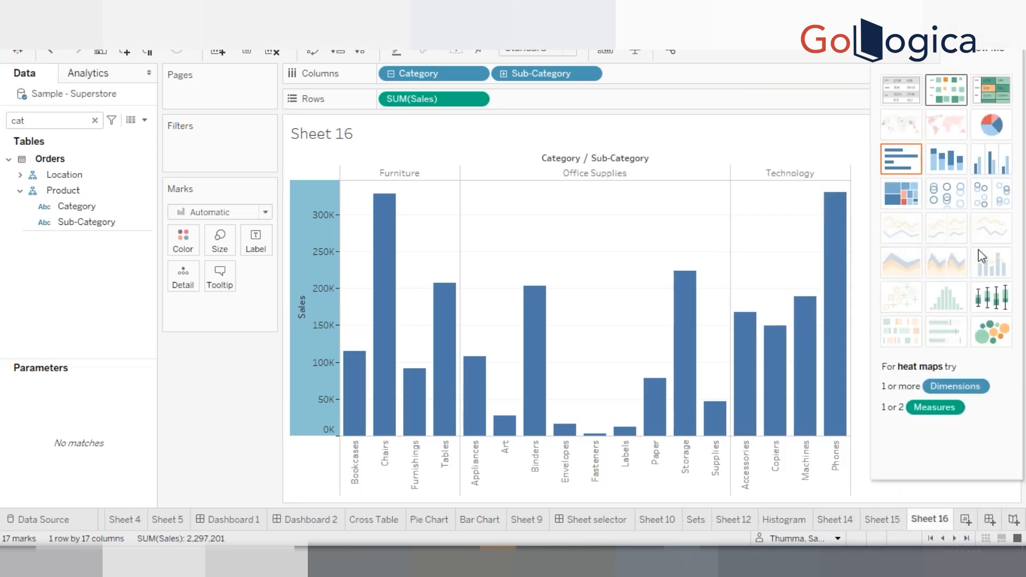
{"action": "left_click", "coordinate": [991, 295]}
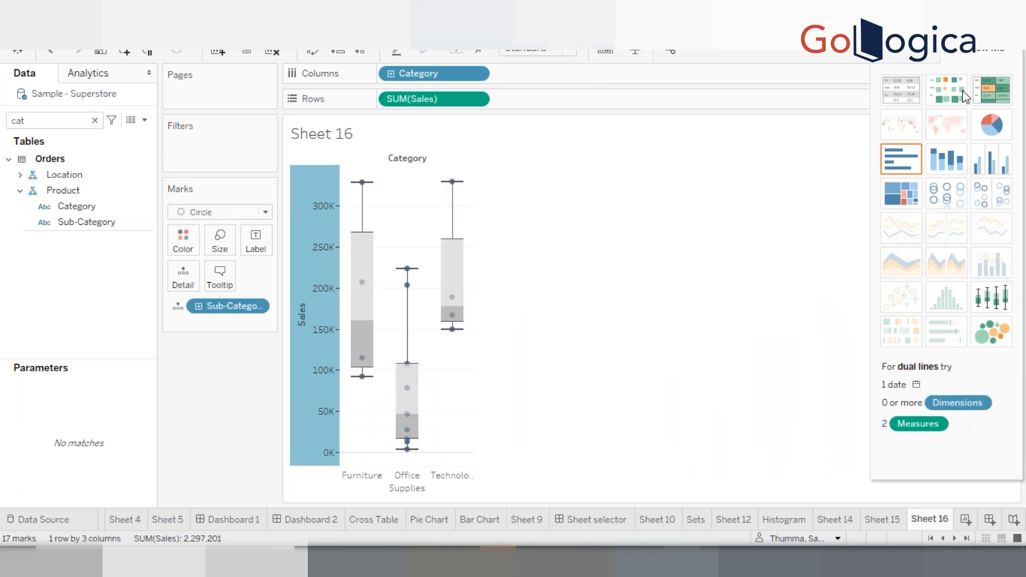
{"action": "left_click", "coordinate": [980, 54]}
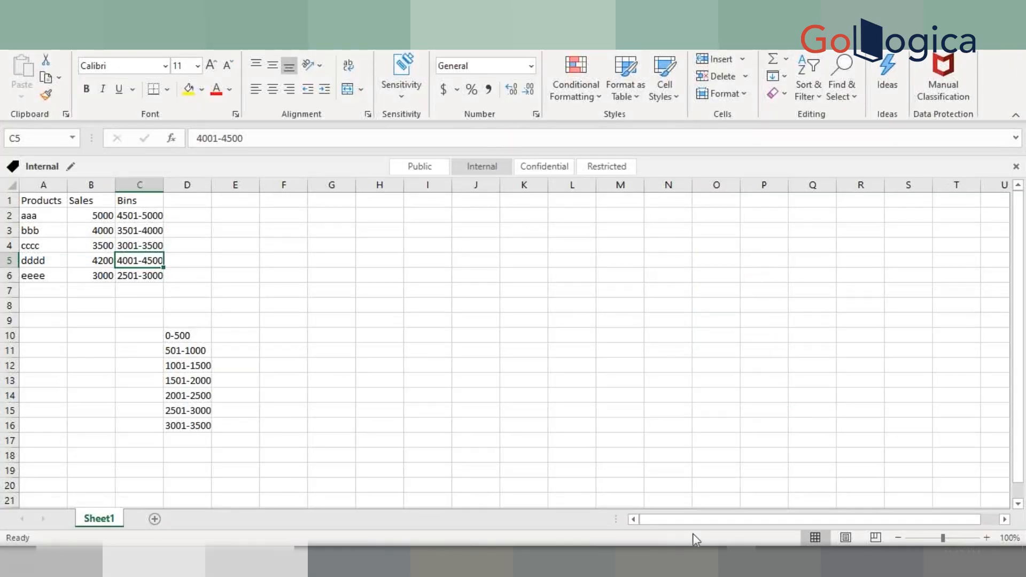
Switch to Excel, add a new worksheet and enter the column headers Movies and Rating
{"action": "left_click", "coordinate": [153, 519]}
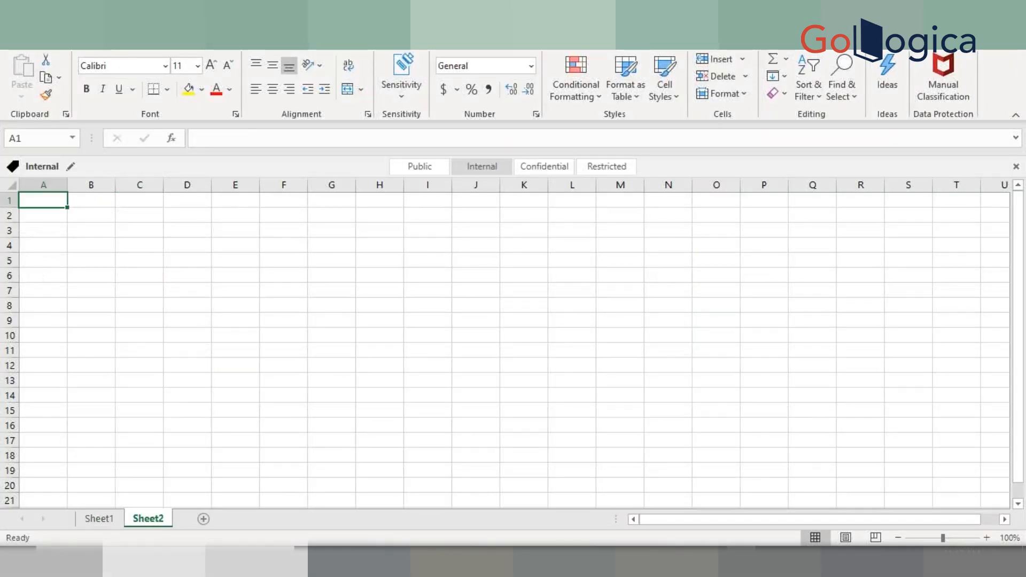
{"action": "type", "text": "Movies"}
{"action": "key", "text": "Tab"}
{"action": "type", "text": "Rating"}
{"action": "key", "text": "Return"}
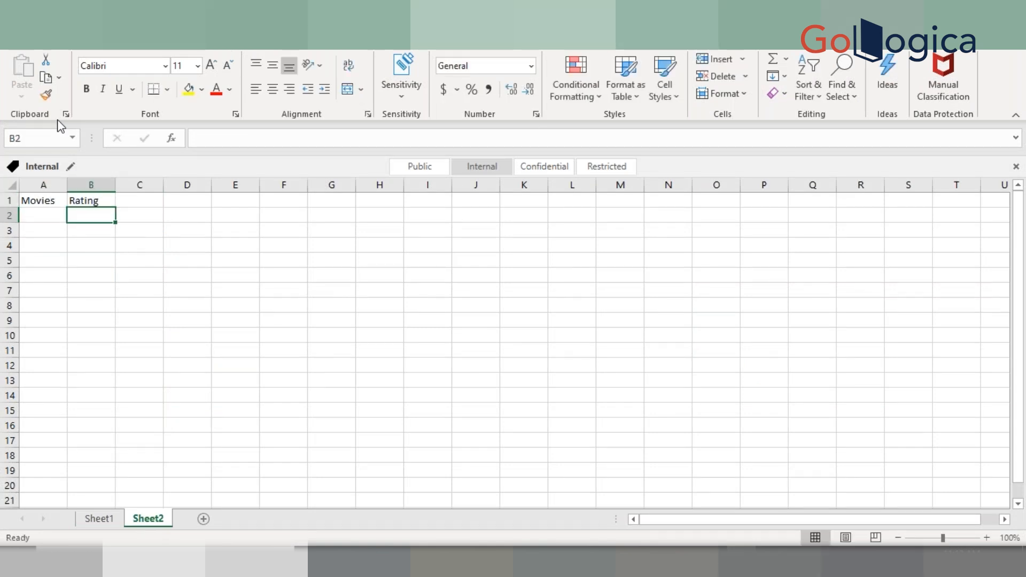
Edit the B1 header to read Rating 1-10
{"action": "left_click", "coordinate": [101, 201]}
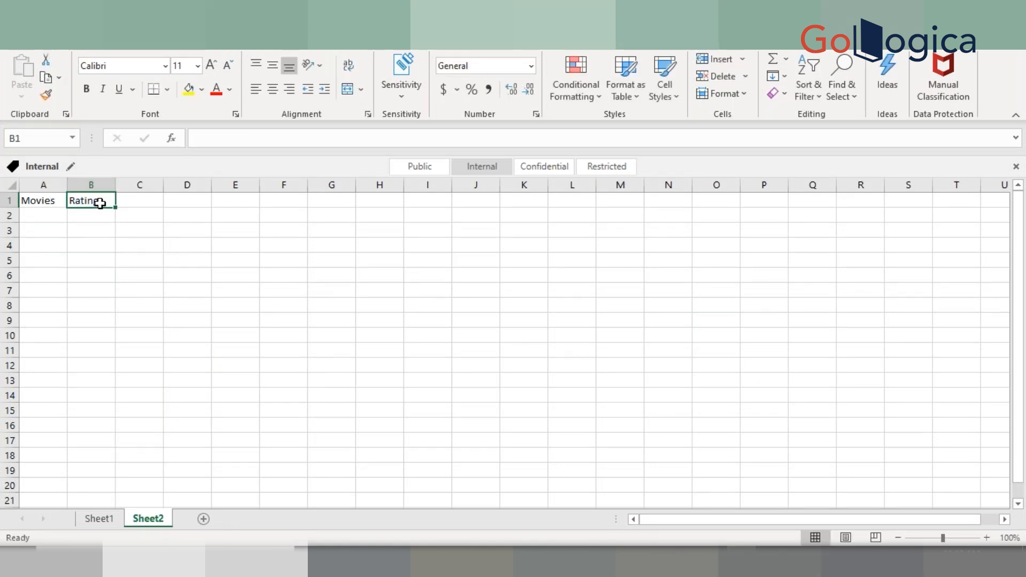
{"action": "double_click", "coordinate": [110, 202]}
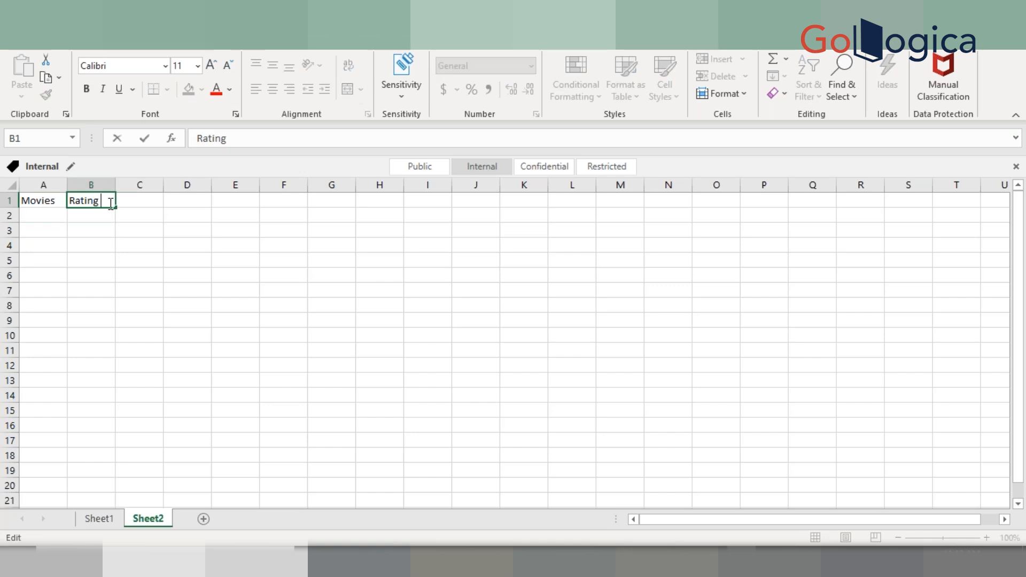
{"action": "type", "text": "1-10"}
{"action": "key", "text": "Return"}
Enter the movie names aaa, cc, dd, ss and ee in cells A2 to A6
{"action": "left_click", "coordinate": [59, 208]}
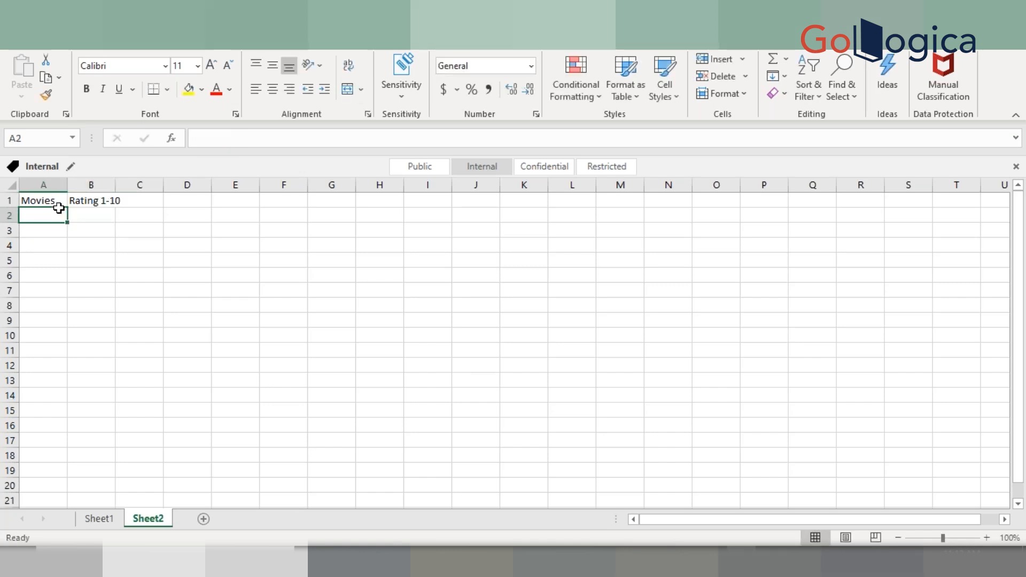
{"action": "type", "text": "aaa"}
{"action": "key", "text": "Return"}
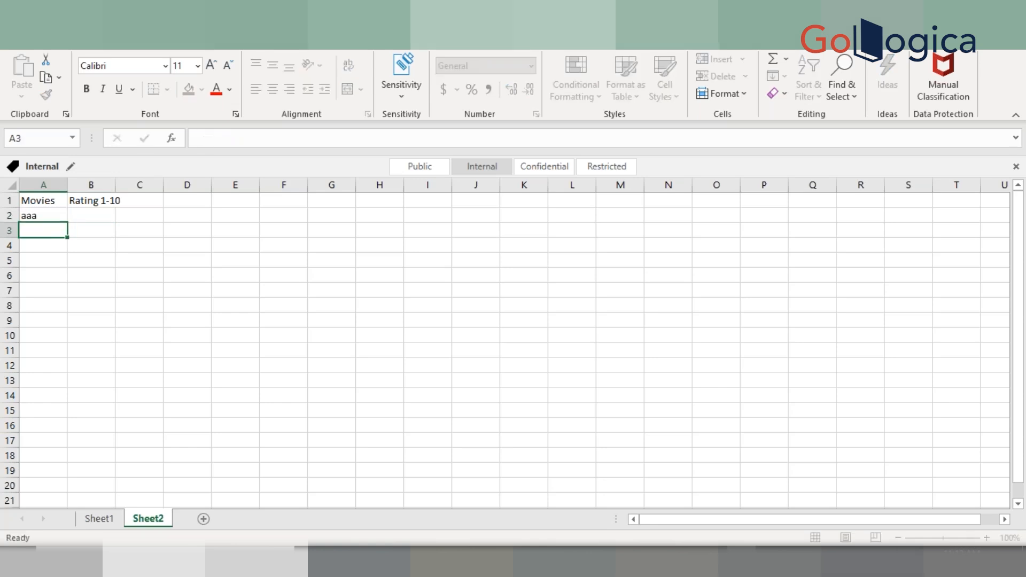
{"action": "type", "text": "cc"}
{"action": "key", "text": "Return"}
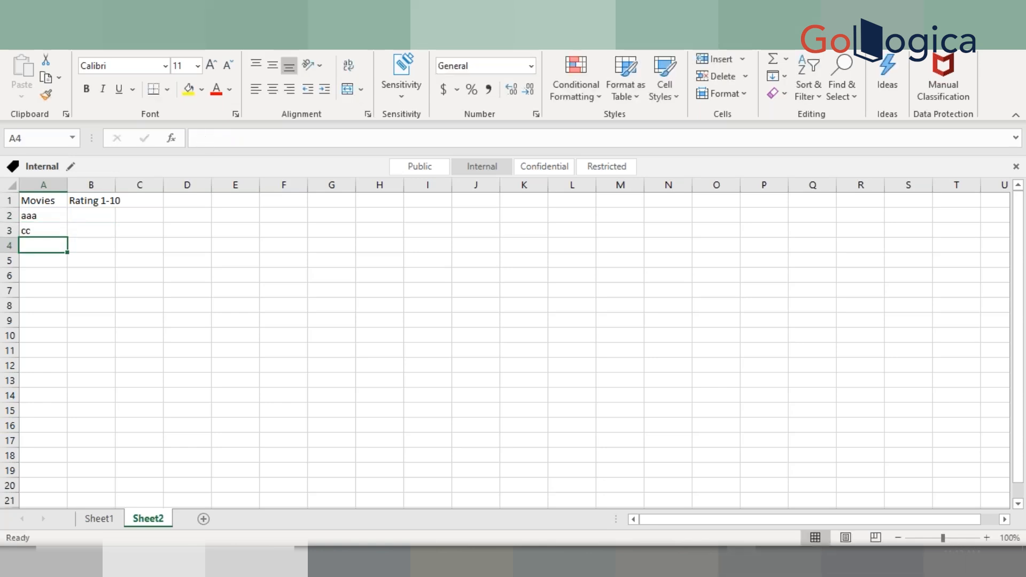
{"action": "type", "text": "dd"}
{"action": "key", "text": "Return"}
{"action": "type", "text": "ss"}
{"action": "key", "text": "Return"}
{"action": "type", "text": "ss"}
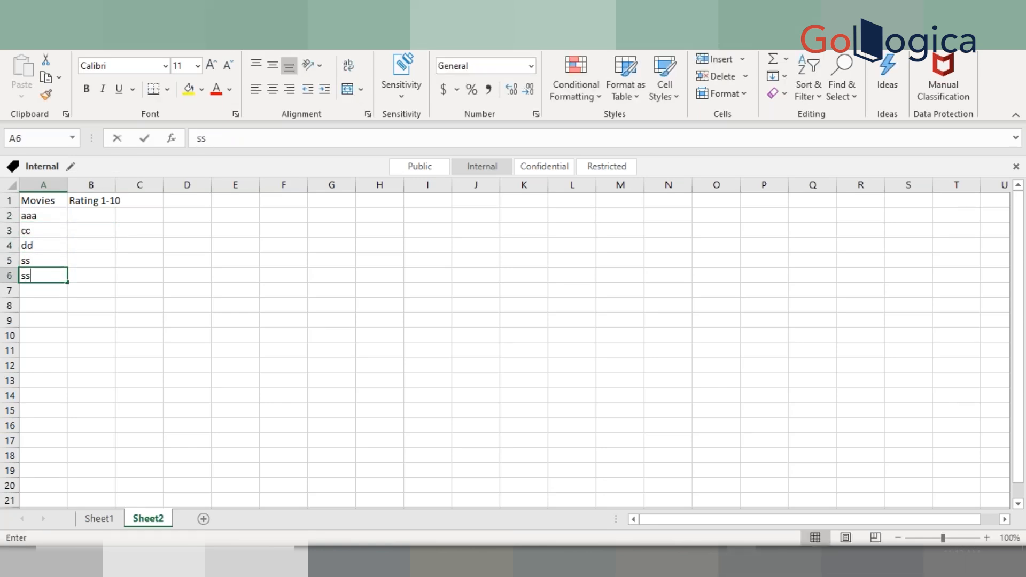
{"action": "key", "text": "Return"}
{"action": "key", "text": "Up"}
{"action": "type", "text": "ee"}
{"action": "key", "text": "Return"}
Enter the ratings 8, 9, 8.5, 8 and 2 in cells B2 to B6
{"action": "key", "text": "Up"}
{"action": "key", "text": "Up"}
{"action": "key", "text": "Up"}
{"action": "key", "text": "Up"}
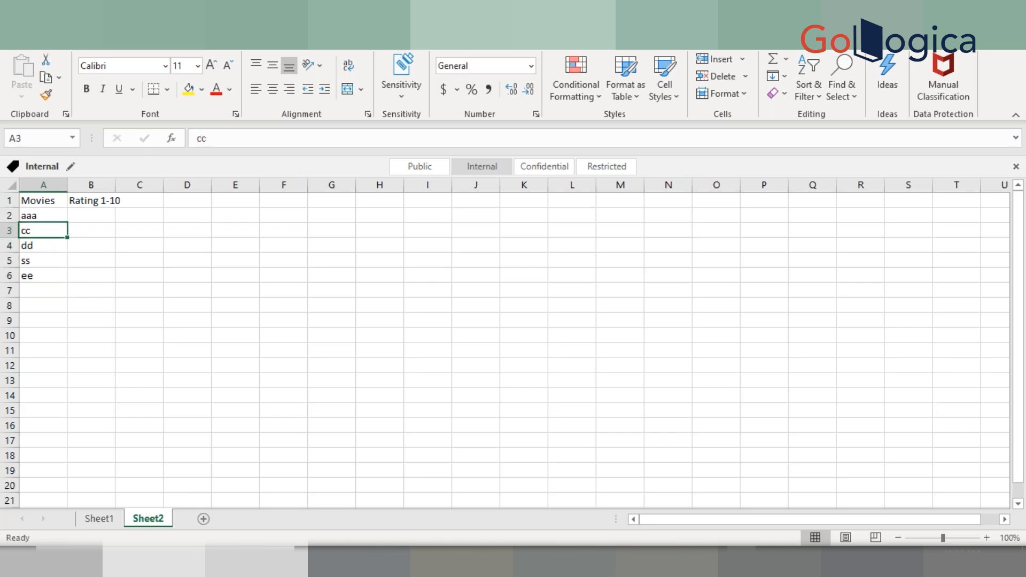
{"action": "key", "text": "Up"}
{"action": "key", "text": "Right"}
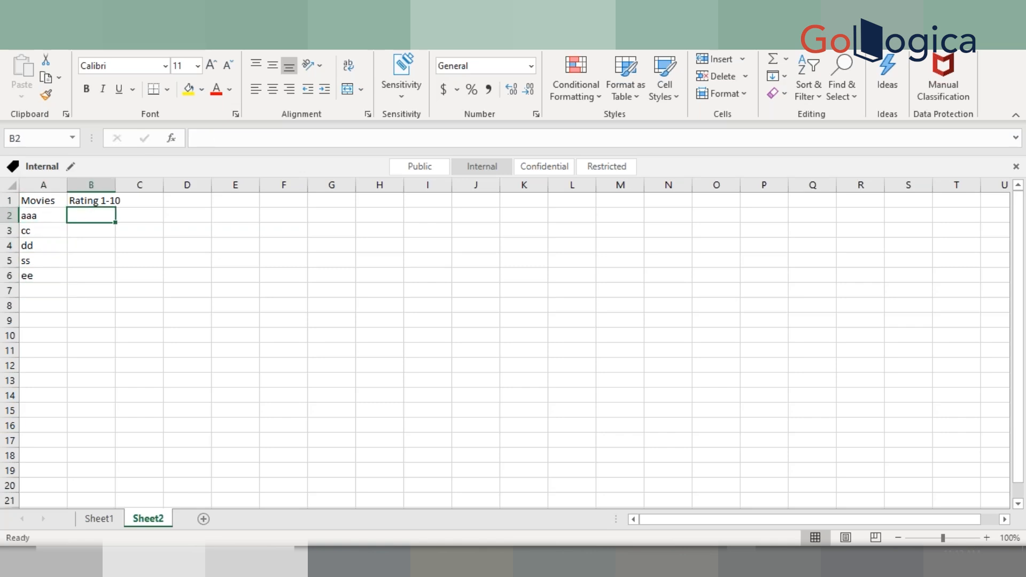
{"action": "type", "text": "8"}
{"action": "key", "text": "Return"}
{"action": "type", "text": "9"}
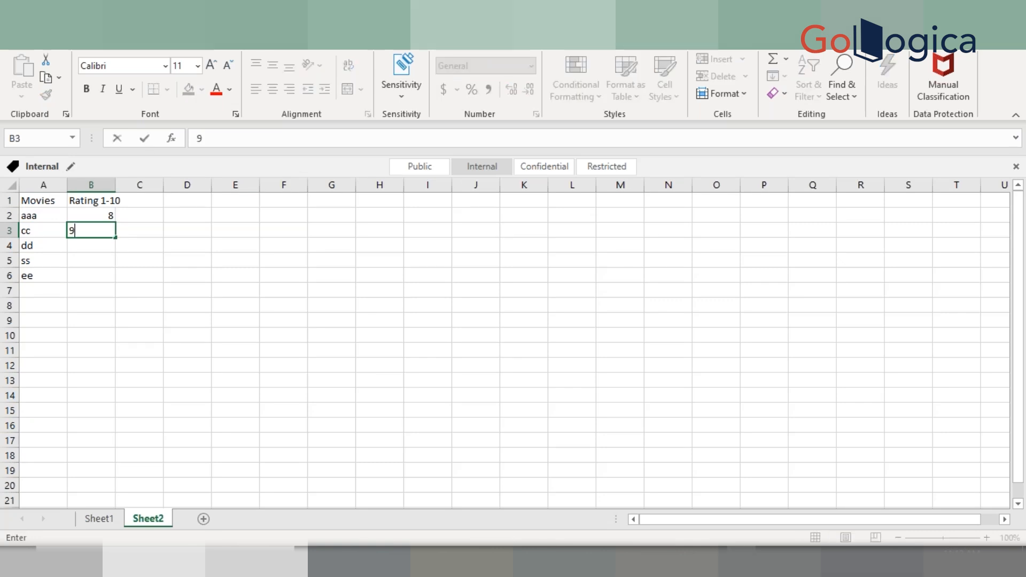
{"action": "key", "text": "Return"}
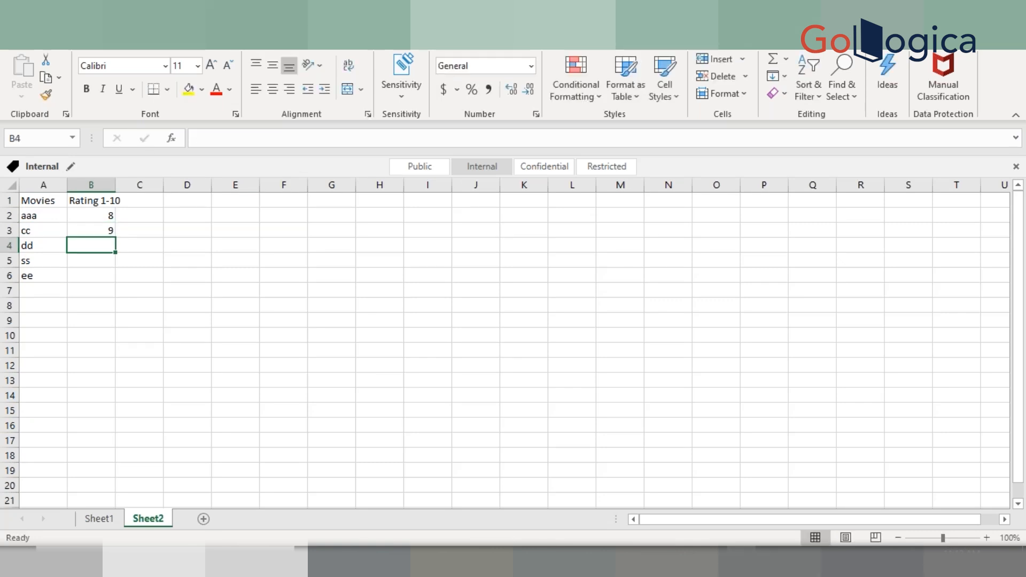
{"action": "type", "text": "8.5"}
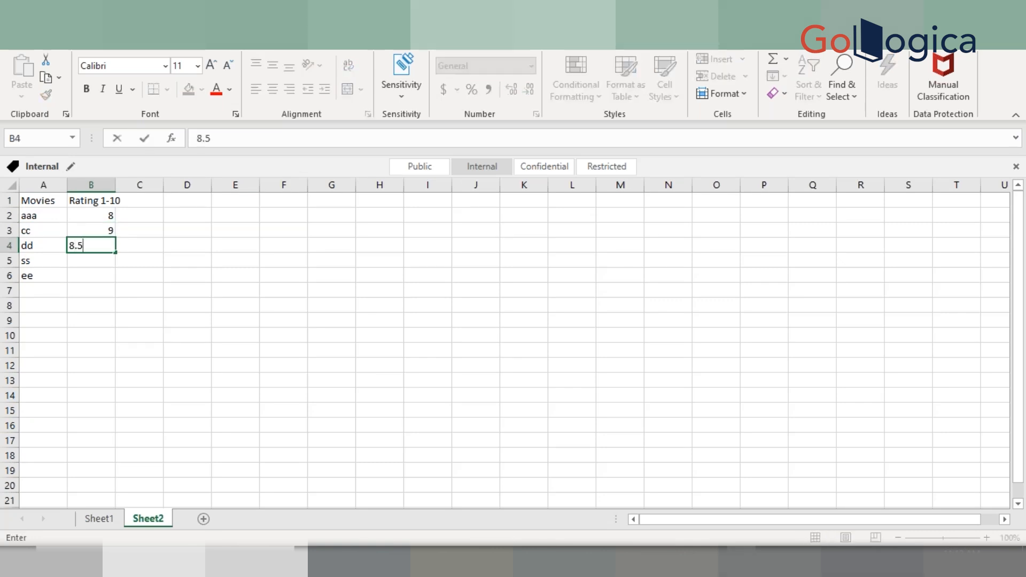
{"action": "key", "text": "Return"}
{"action": "type", "text": "8"}
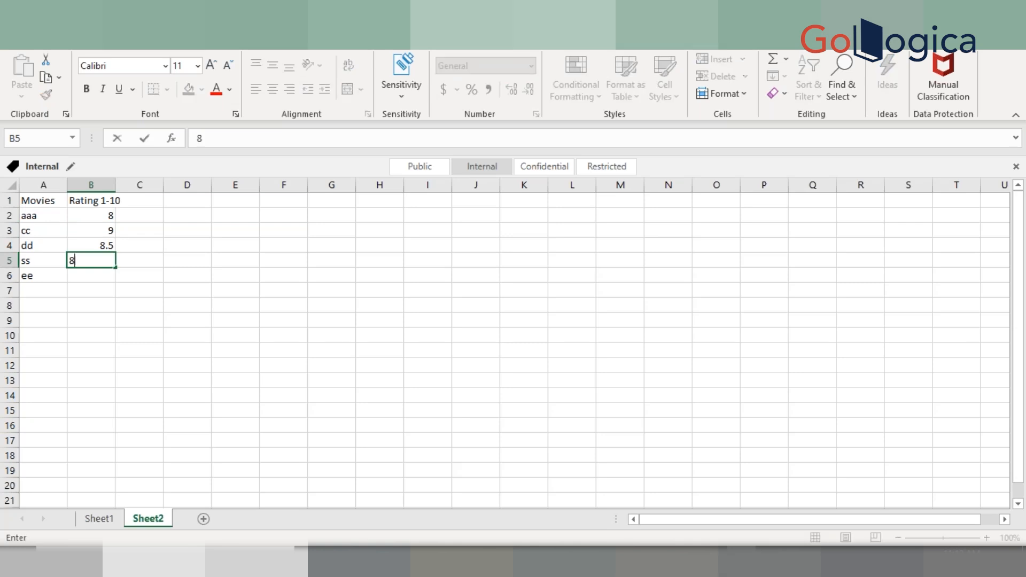
{"action": "key", "text": "Return"}
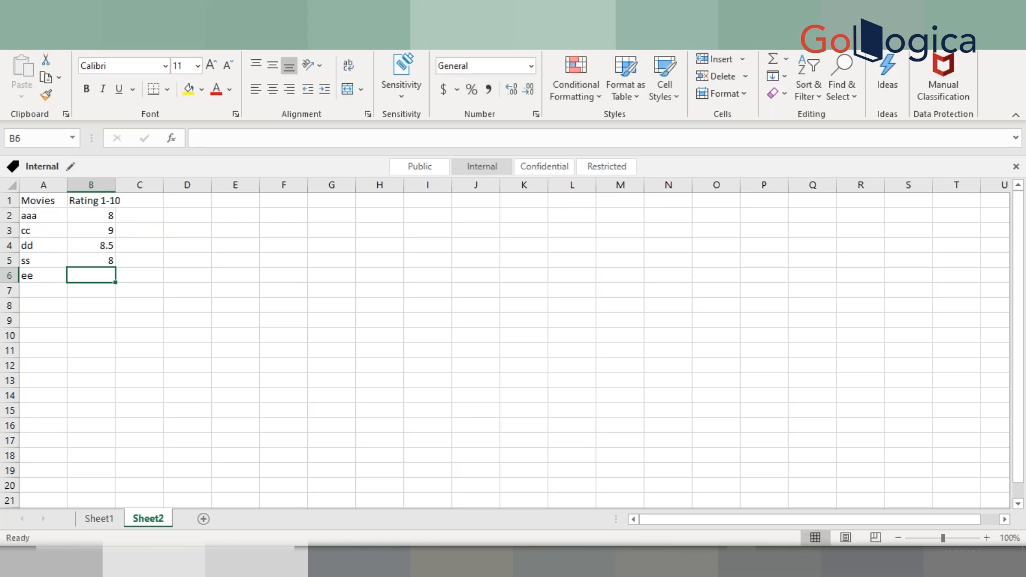
{"action": "type", "text": "2"}
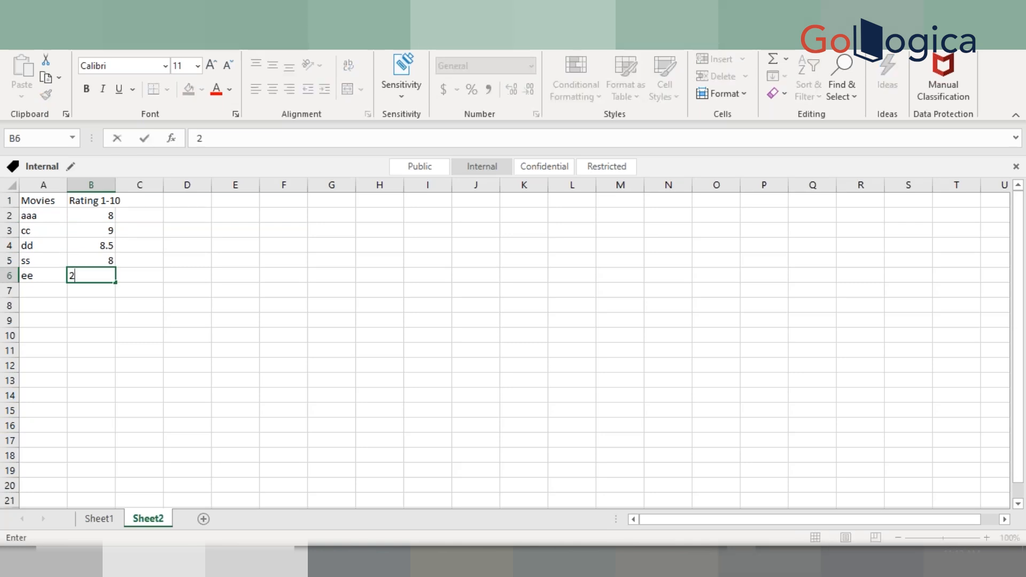
{"action": "key", "text": "Return"}
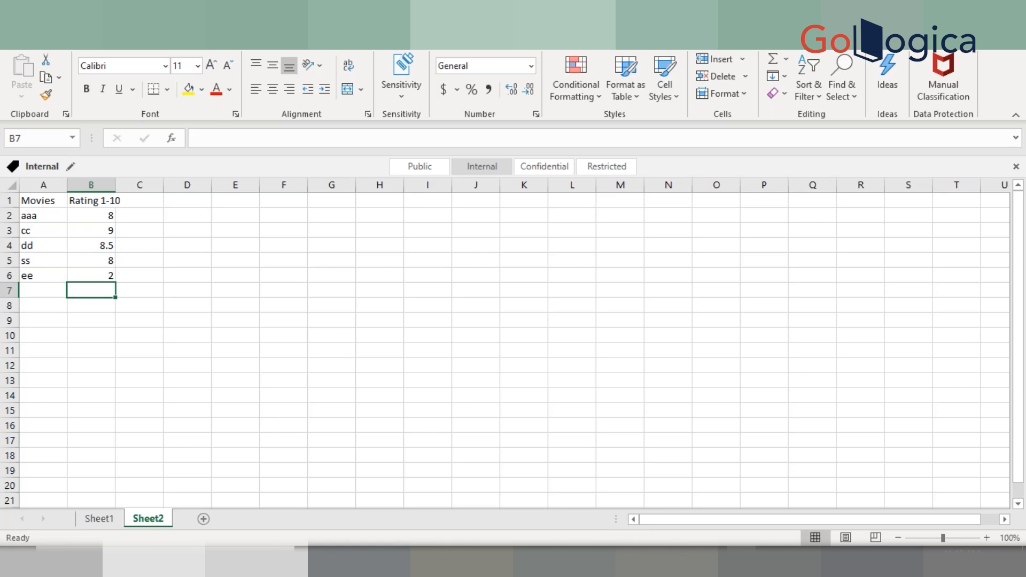
Switch between the ratings sheet and the Tableau box plot to compare the rating values with the plot
{"action": "key", "text": "Up"}
{"action": "key", "text": "Up"}
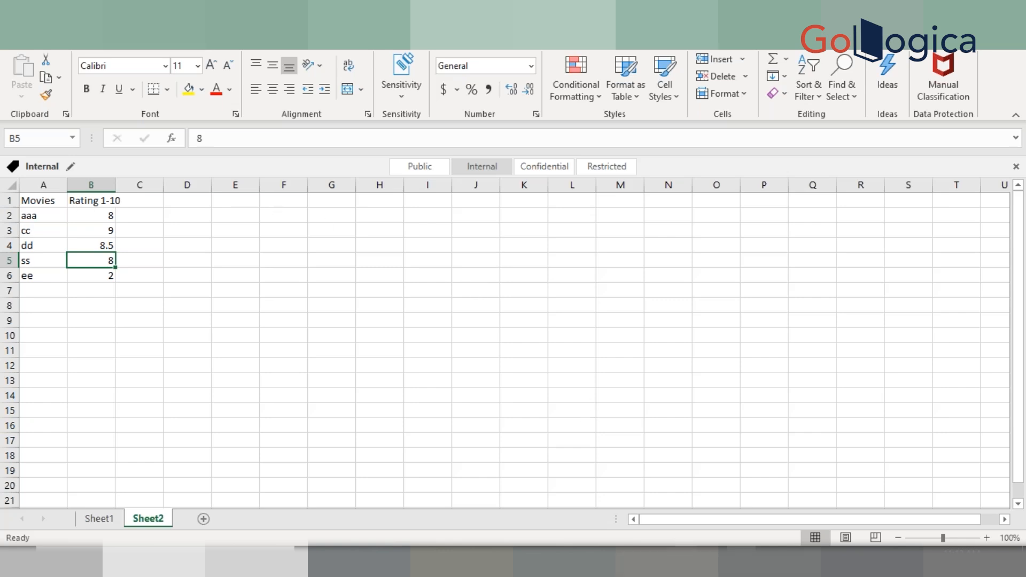
{"action": "mouse_move", "coordinate": [653, 560]}
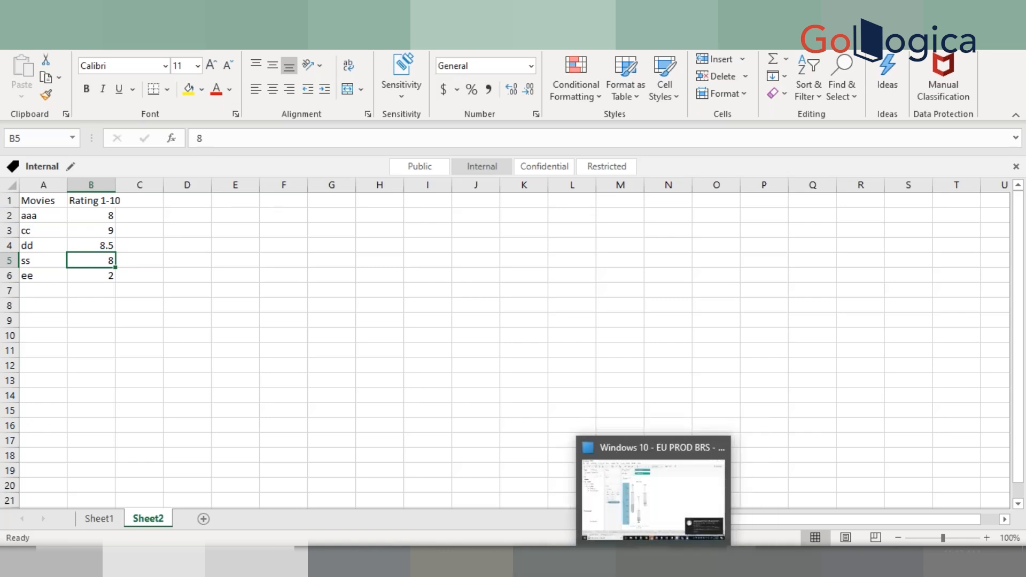
{"action": "left_click", "coordinate": [653, 500]}
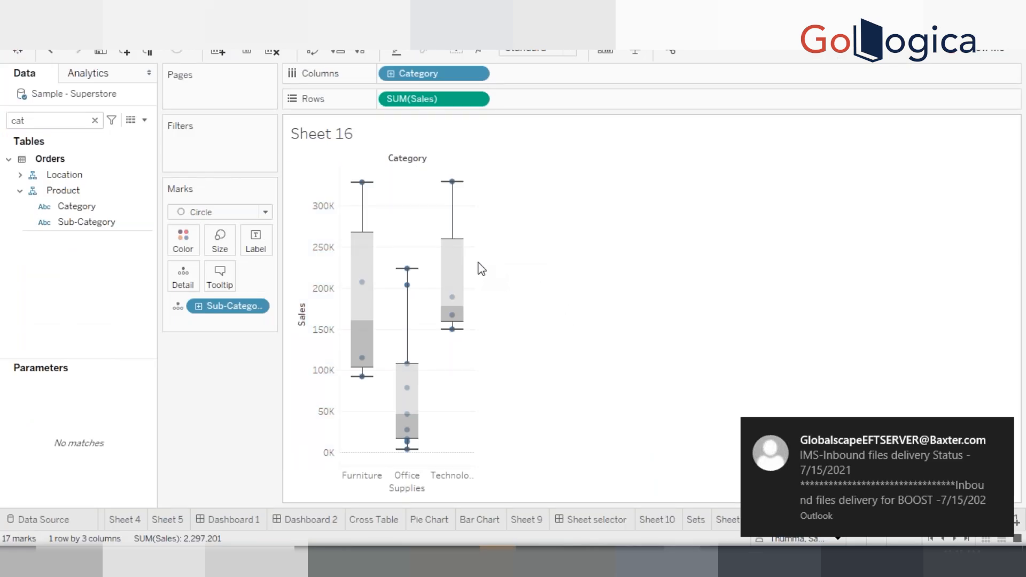
{"action": "mouse_move", "coordinate": [460, 249]}
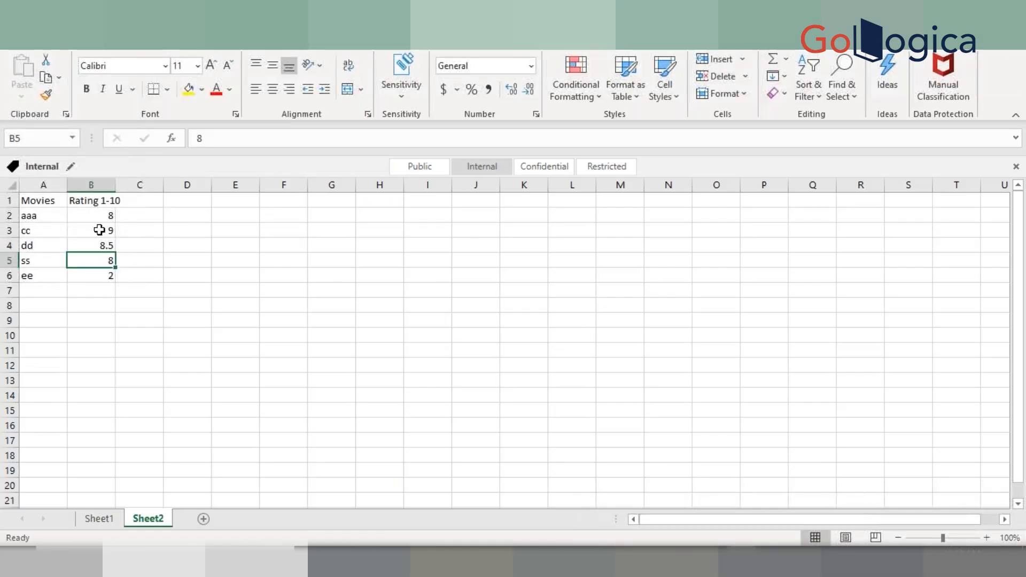
{"action": "left_click", "coordinate": [178, 213]}
{"action": "left_click_drag", "start_coordinate": [107, 214], "coordinate": [94, 256]}
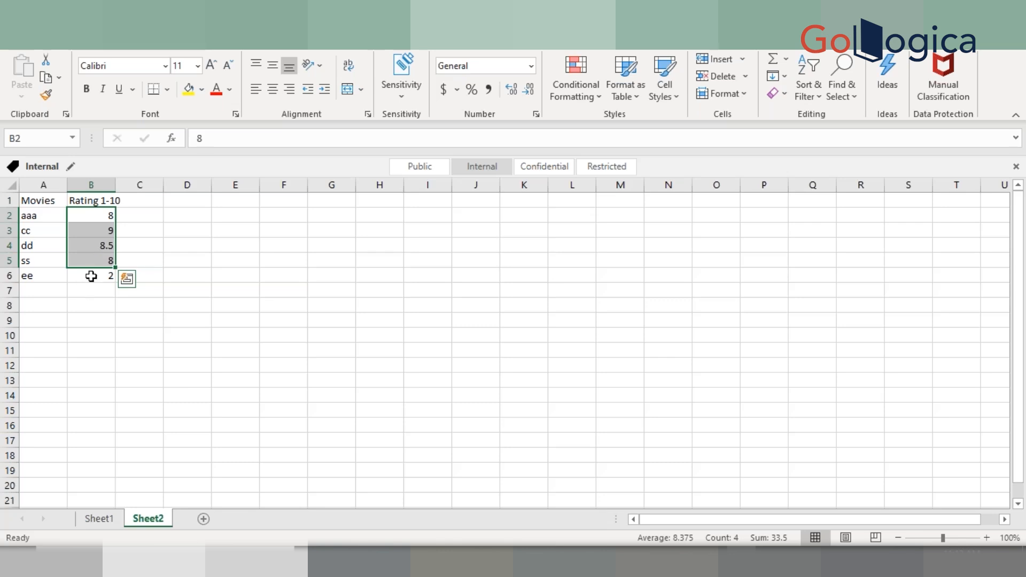
{"action": "left_click", "coordinate": [91, 277]}
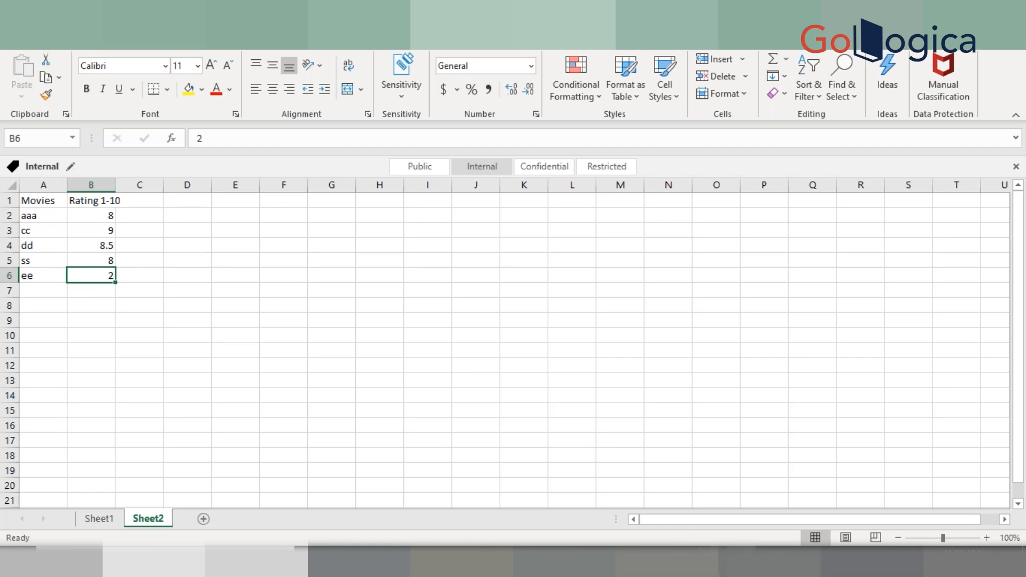
{"action": "mouse_move", "coordinate": [650, 562]}
{"action": "left_click", "coordinate": [651, 502]}
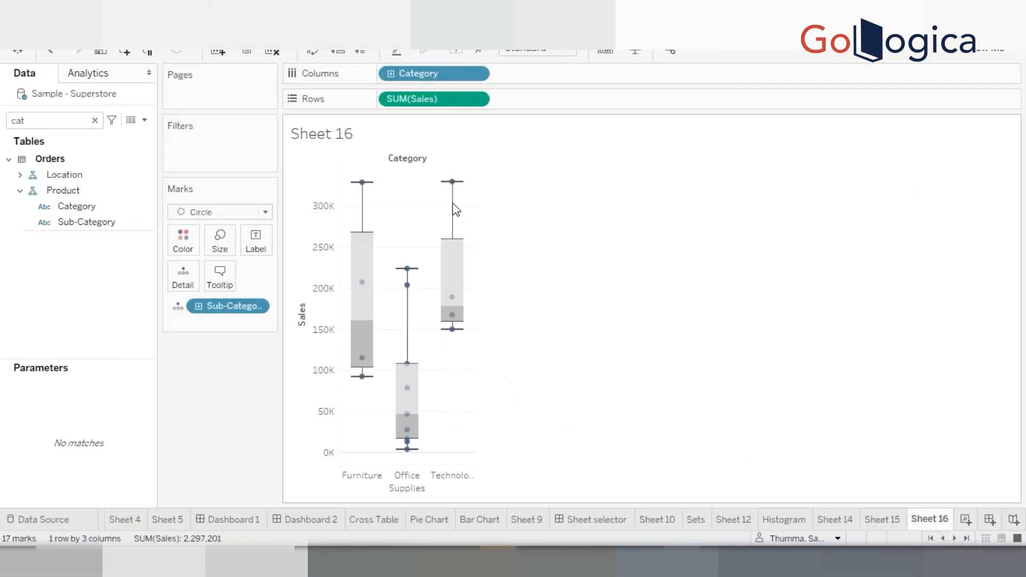
{"action": "mouse_move", "coordinate": [454, 207]}
{"action": "mouse_move", "coordinate": [454, 339]}
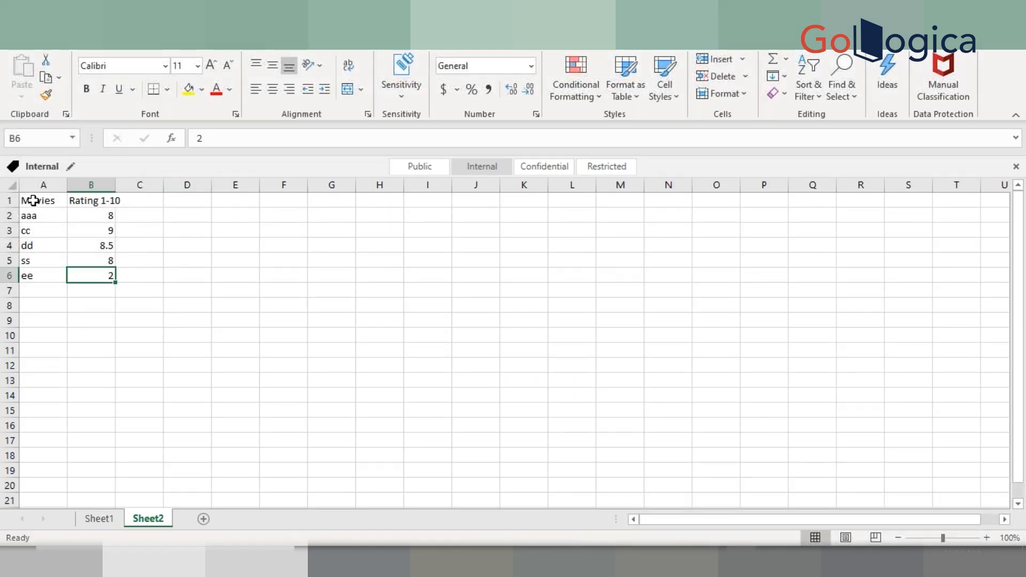
Copy the movie table A1:B6 and paste it starting at cell A11
{"action": "left_click_drag", "start_coordinate": [34, 201], "coordinate": [107, 275]}
{"action": "key", "text": "ctrl+c"}
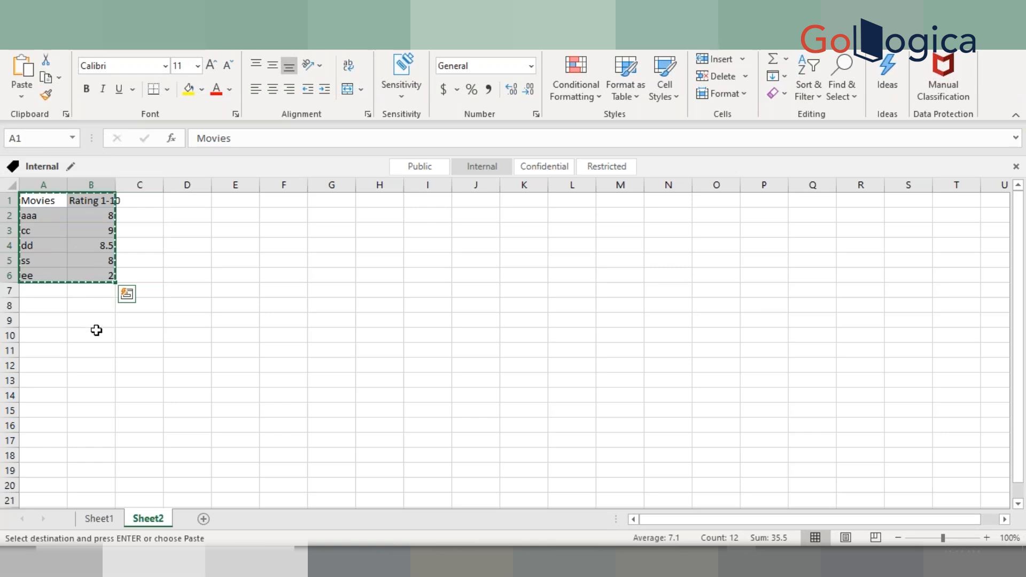
{"action": "left_click", "coordinate": [40, 348]}
{"action": "key", "text": "ctrl+v"}
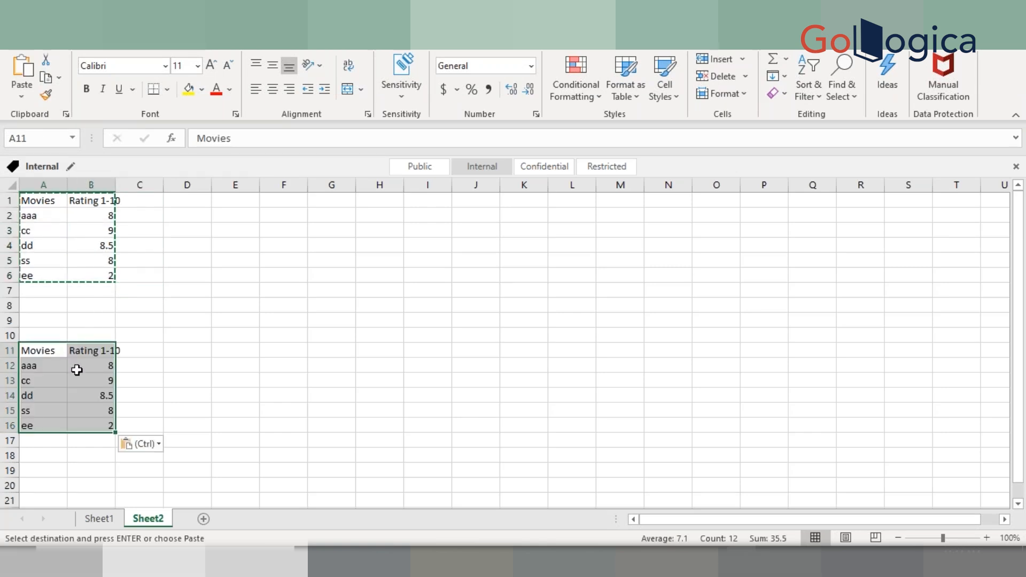
Replace the pasted ratings with 2, 3, 2.5, 4 and 10 in cells B12 to B16
{"action": "left_click", "coordinate": [101, 366]}
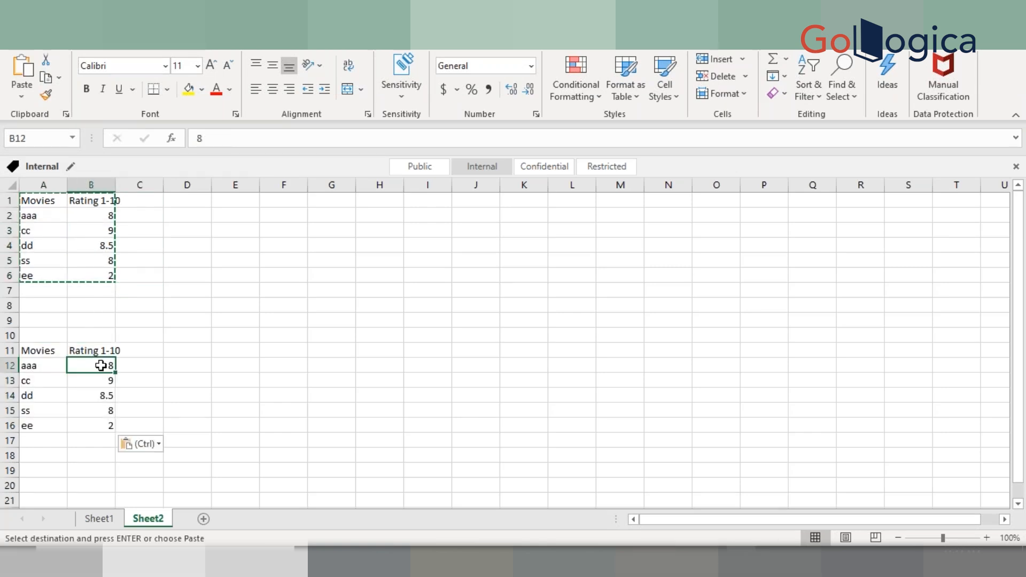
{"action": "type", "text": "2"}
{"action": "key", "text": "Return"}
{"action": "type", "text": "3"}
{"action": "key", "text": "Return"}
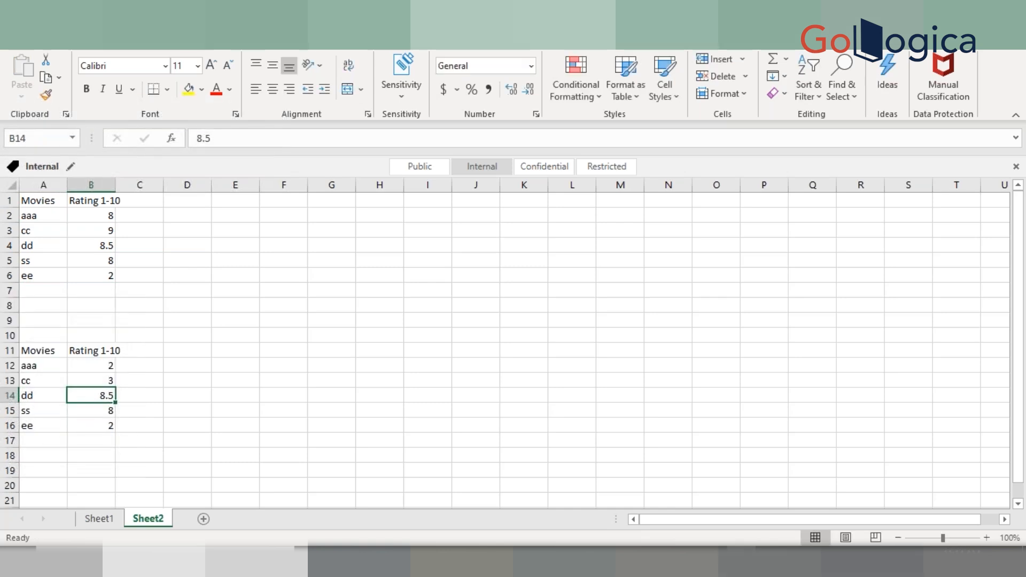
{"action": "type", "text": "2.5"}
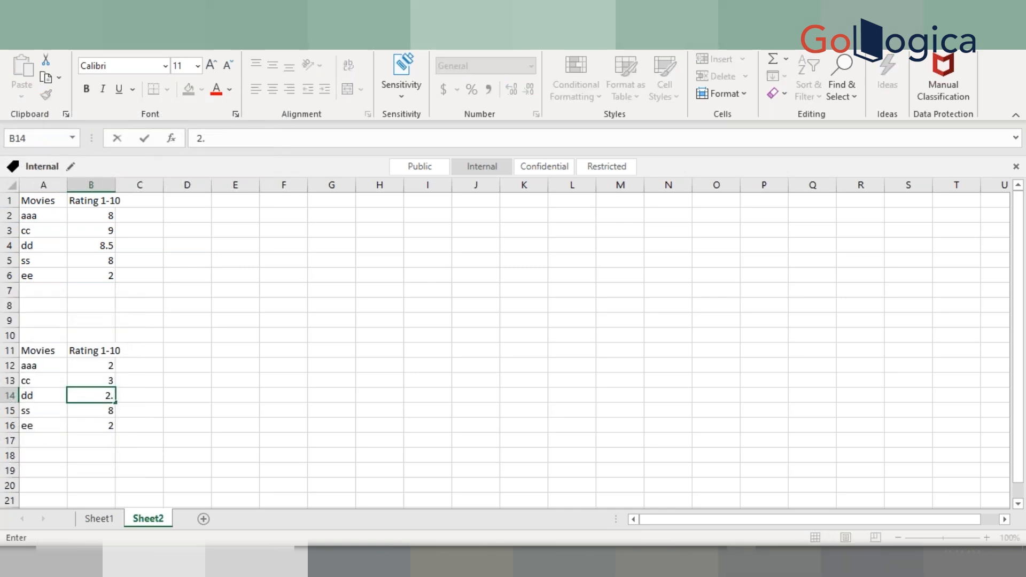
{"action": "key", "text": "Return"}
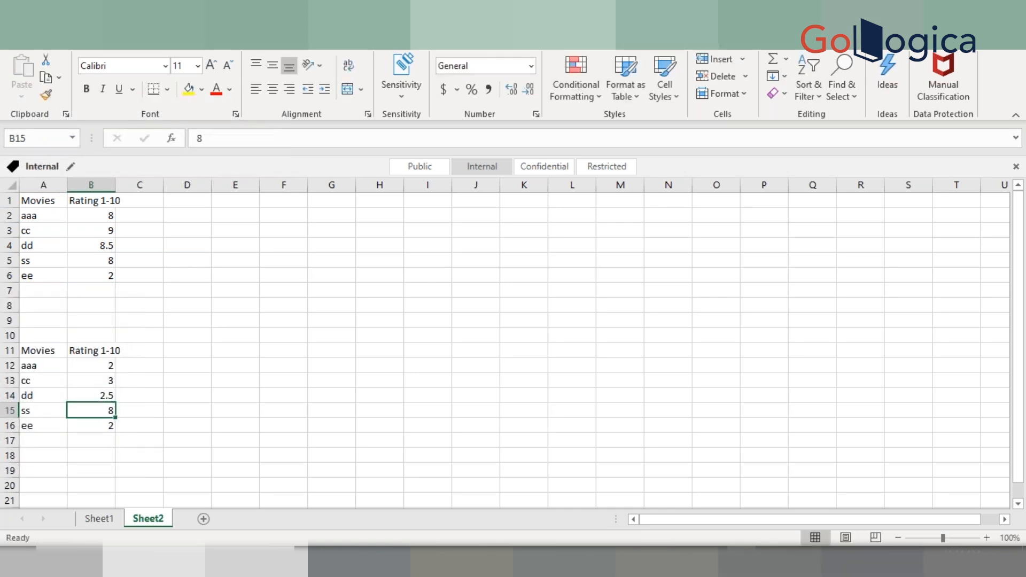
{"action": "type", "text": "4"}
{"action": "key", "text": "Return"}
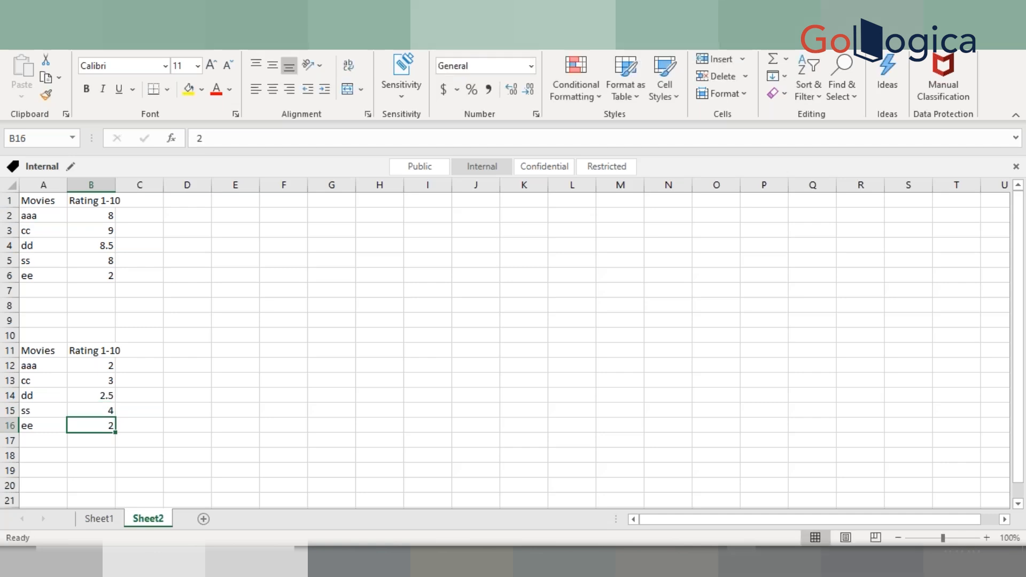
{"action": "type", "text": "10"}
{"action": "key", "text": "Return"}
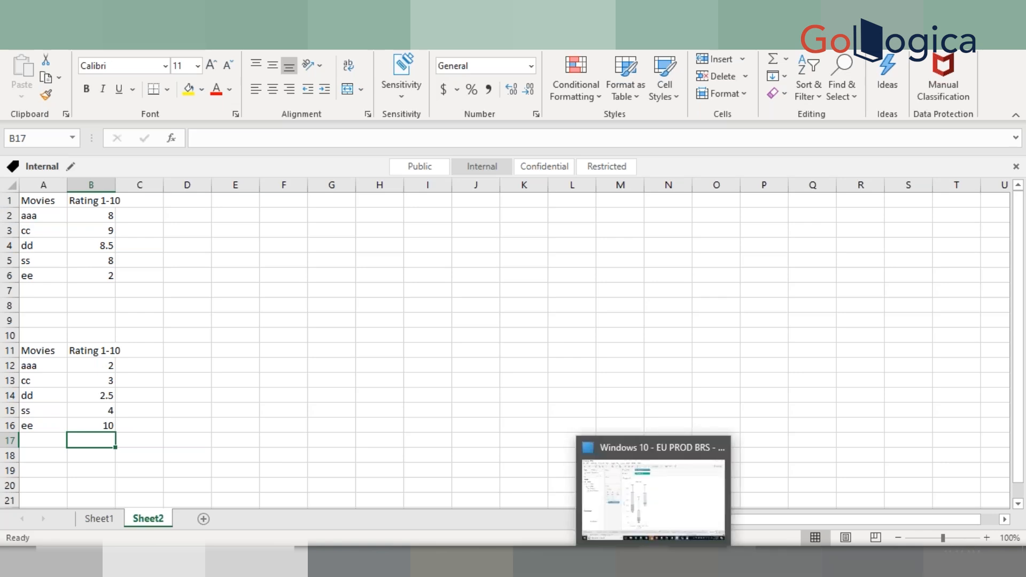
Examine the upper whisker and box of the Technology box plot in Tableau
{"action": "left_click", "coordinate": [608, 483]}
{"action": "mouse_move", "coordinate": [453, 184]}
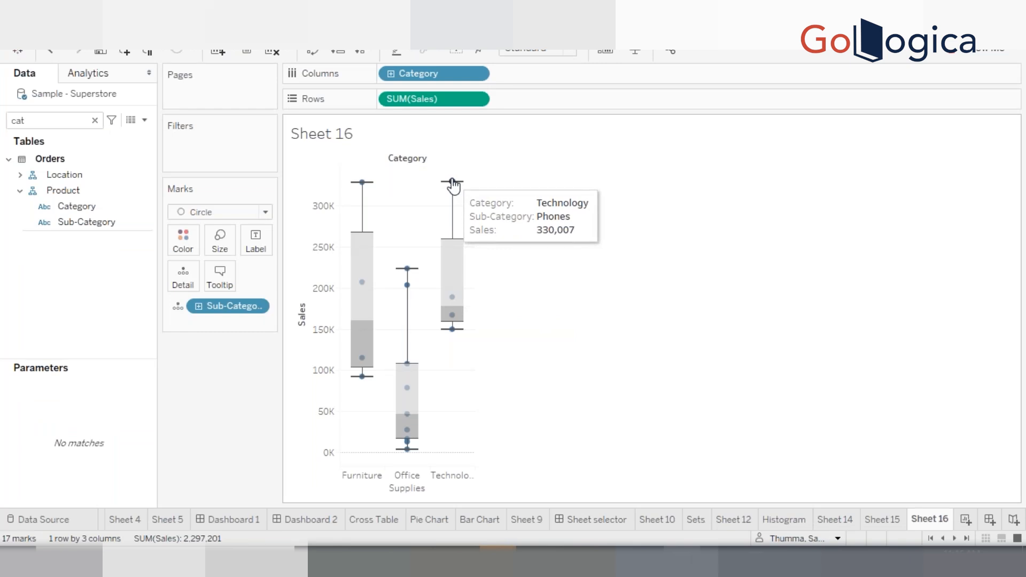
{"action": "mouse_move", "coordinate": [453, 331]}
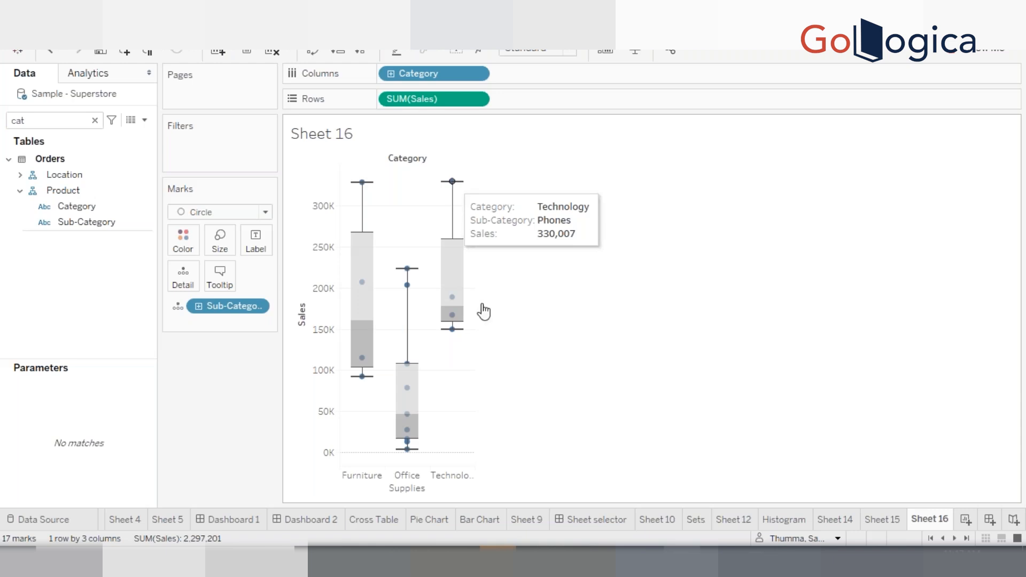
{"action": "mouse_move", "coordinate": [452, 339]}
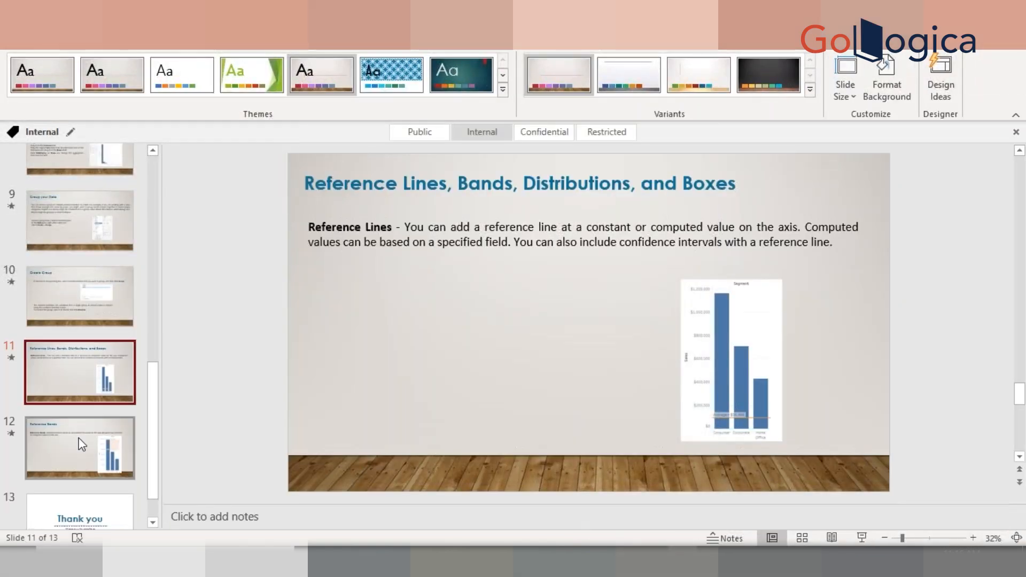
Switch to the presentation and open slide 12 on Reference Bands
{"action": "left_click", "coordinate": [81, 444]}
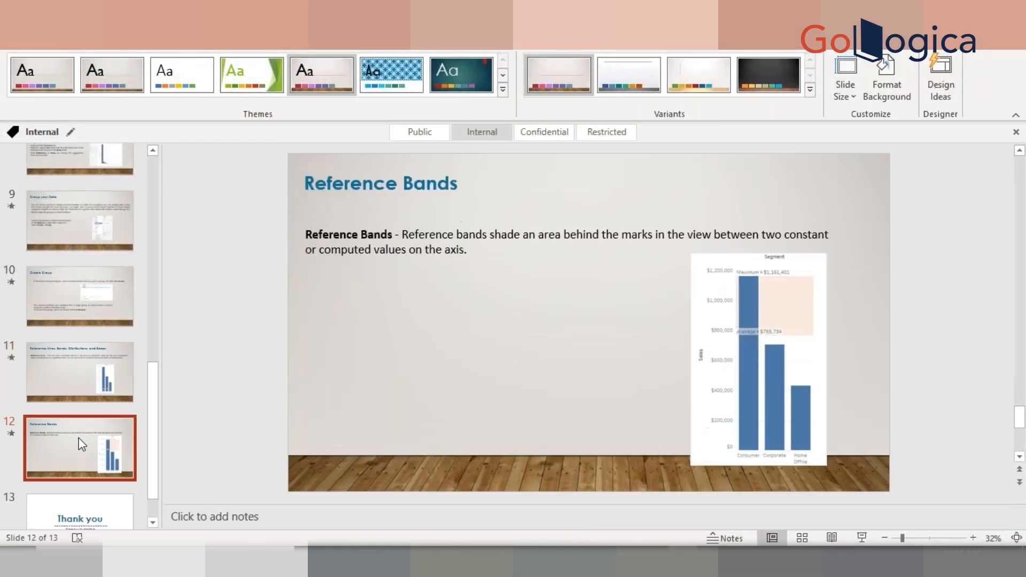